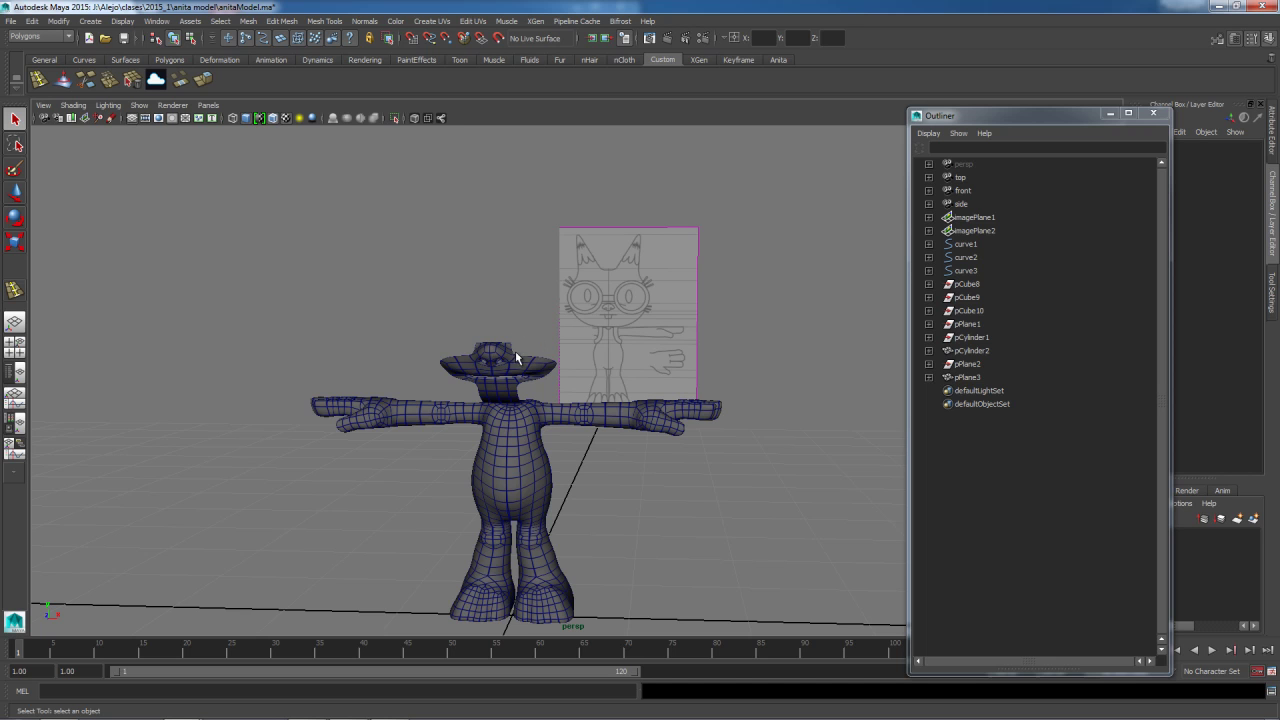
Duplicate the hat-shaped head mesh and move the copy about 2.19 units along X, beside the character.
{"action": "left_click", "coordinate": [527, 367]}
{"action": "left_click_drag", "start_coordinate": [527, 367], "coordinate": [539, 372], "text": "alt"}
{"action": "key", "text": "ctrl+d"}
{"action": "key", "text": "w"}
{"action": "left_click_drag", "start_coordinate": [586, 614], "coordinate": [846, 616]}
{"action": "left_click_drag", "start_coordinate": [763, 516], "coordinate": [636, 508], "text": "alt"}
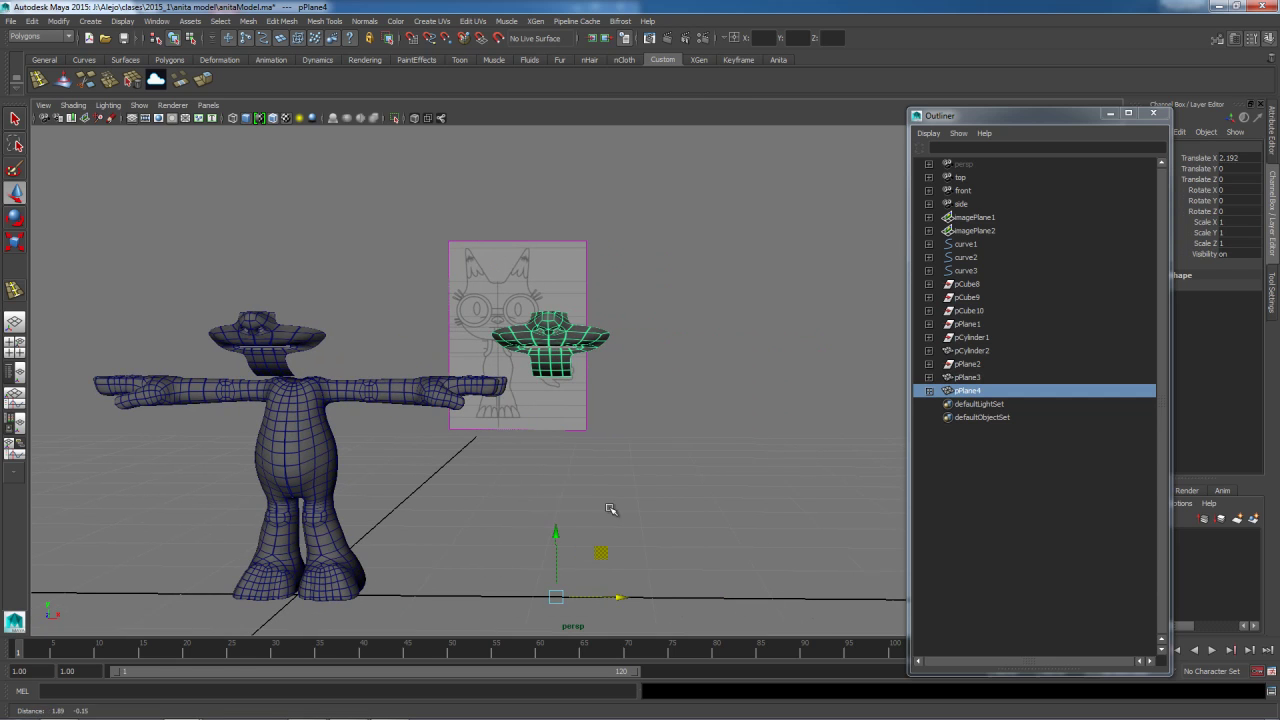
Arrange the workspace as two side-by-side panes, with the perspective view and a front view framed on the reference drawing.
{"action": "left_click", "coordinate": [157, 21]}
{"action": "mouse_move", "coordinate": [251, 229]}
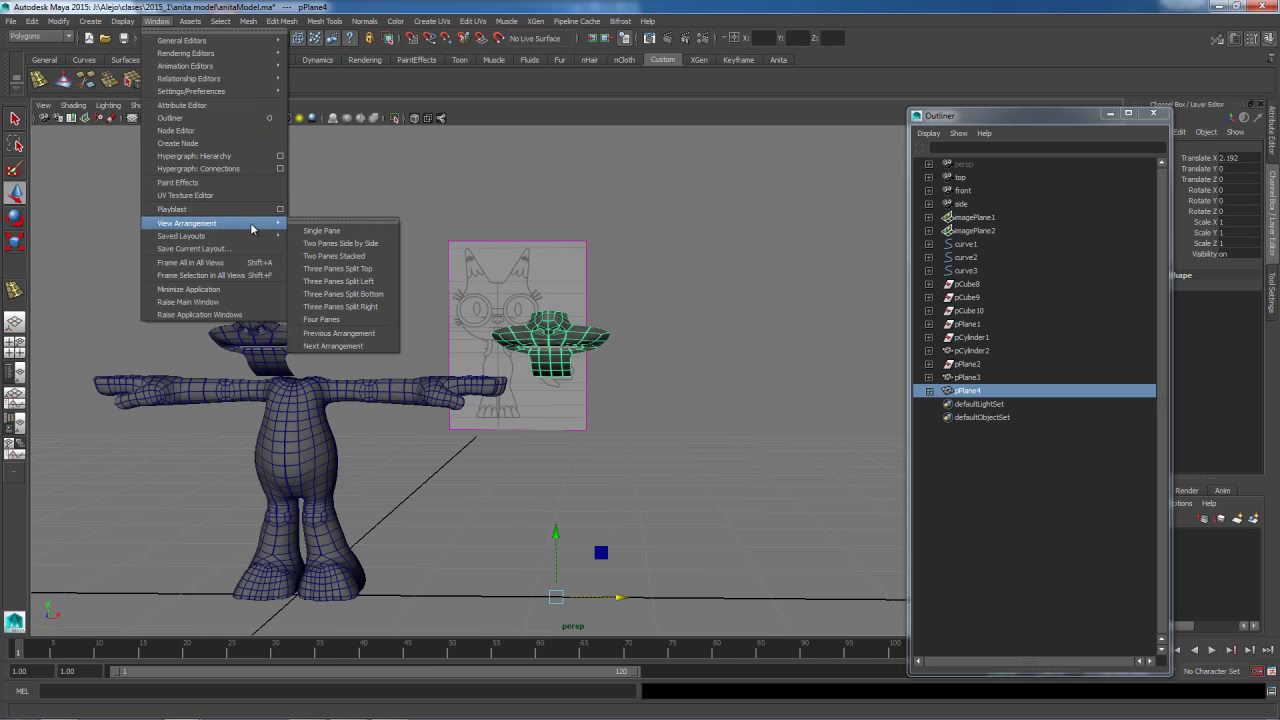
{"action": "left_click", "coordinate": [338, 243]}
{"action": "left_click_drag", "start_coordinate": [941, 120], "coordinate": [1098, 142]}
{"action": "key", "text": "a"}
{"action": "middle_click_drag", "start_coordinate": [813, 357], "coordinate": [753, 310], "text": "alt"}
{"action": "scroll", "coordinate": [903, 471], "scroll_direction": "up", "scroll_amount": 5}
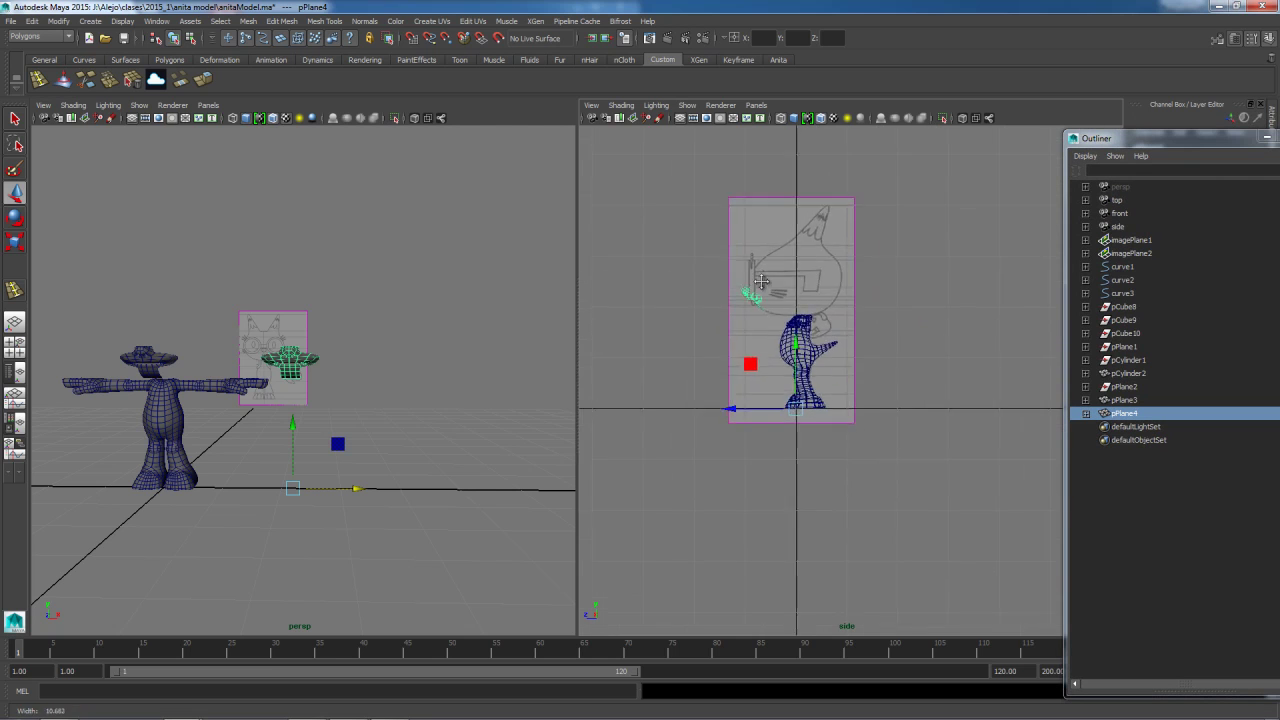
{"action": "key", "text": "space"}
{"action": "left_click_drag", "start_coordinate": [810, 318], "coordinate": [803, 342]}
{"action": "scroll", "coordinate": [802, 340], "scroll_direction": "up", "scroll_amount": 5}
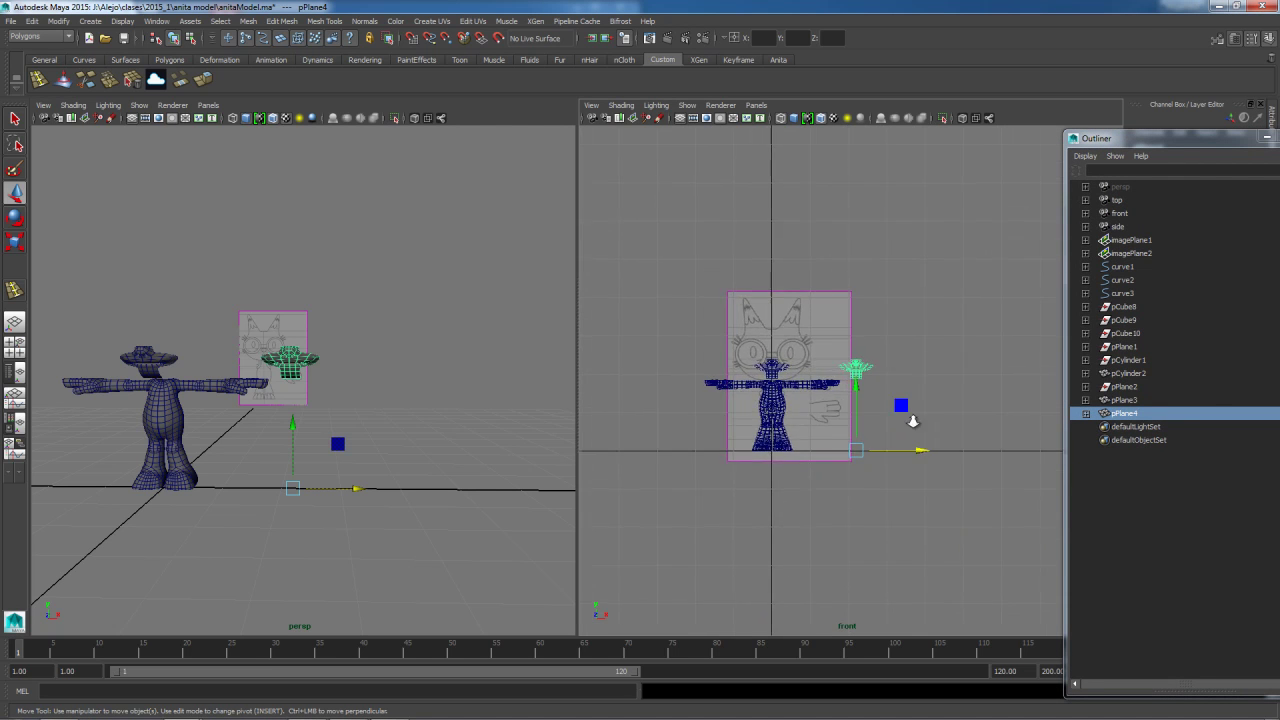
{"action": "scroll", "coordinate": [838, 346], "scroll_direction": "up", "scroll_amount": 2}
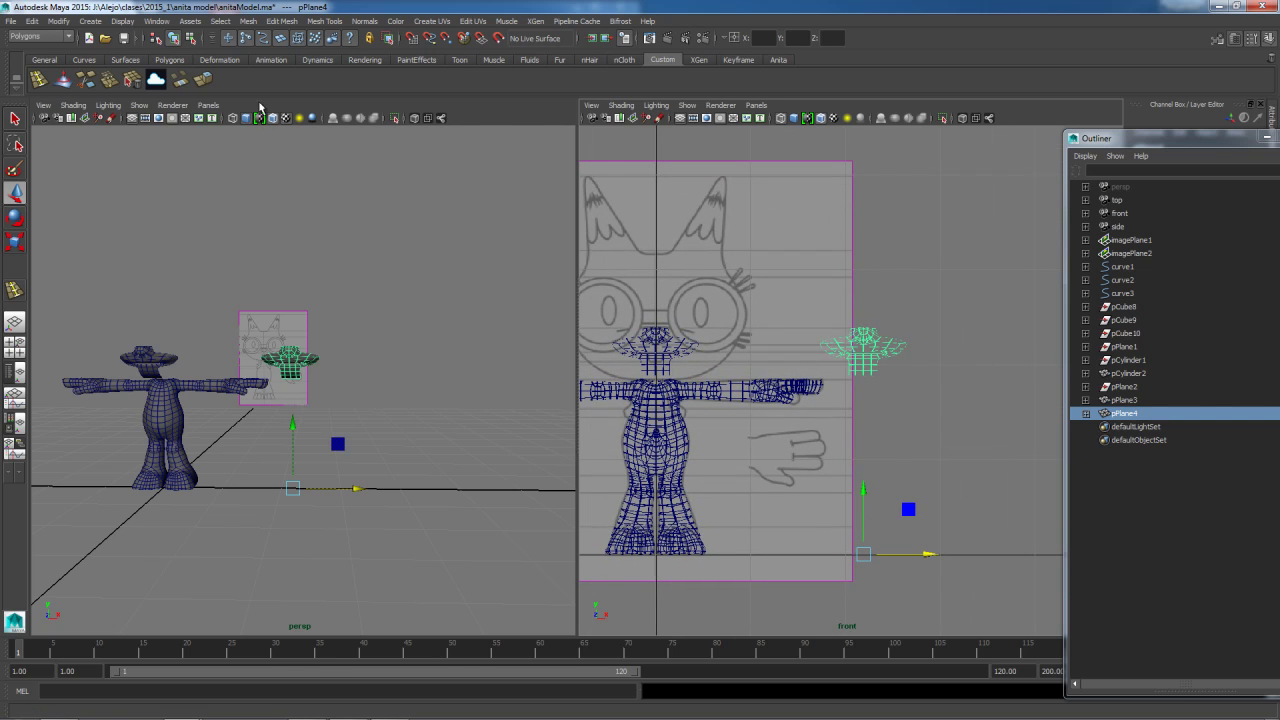
Draw a polygon plane about 0.5 wide and 0.44 high over the drawn eye in the front view.
{"action": "left_click", "coordinate": [170, 60]}
{"action": "left_click", "coordinate": [138, 81]}
{"action": "left_click_drag", "start_coordinate": [698, 300], "coordinate": [731, 334]}
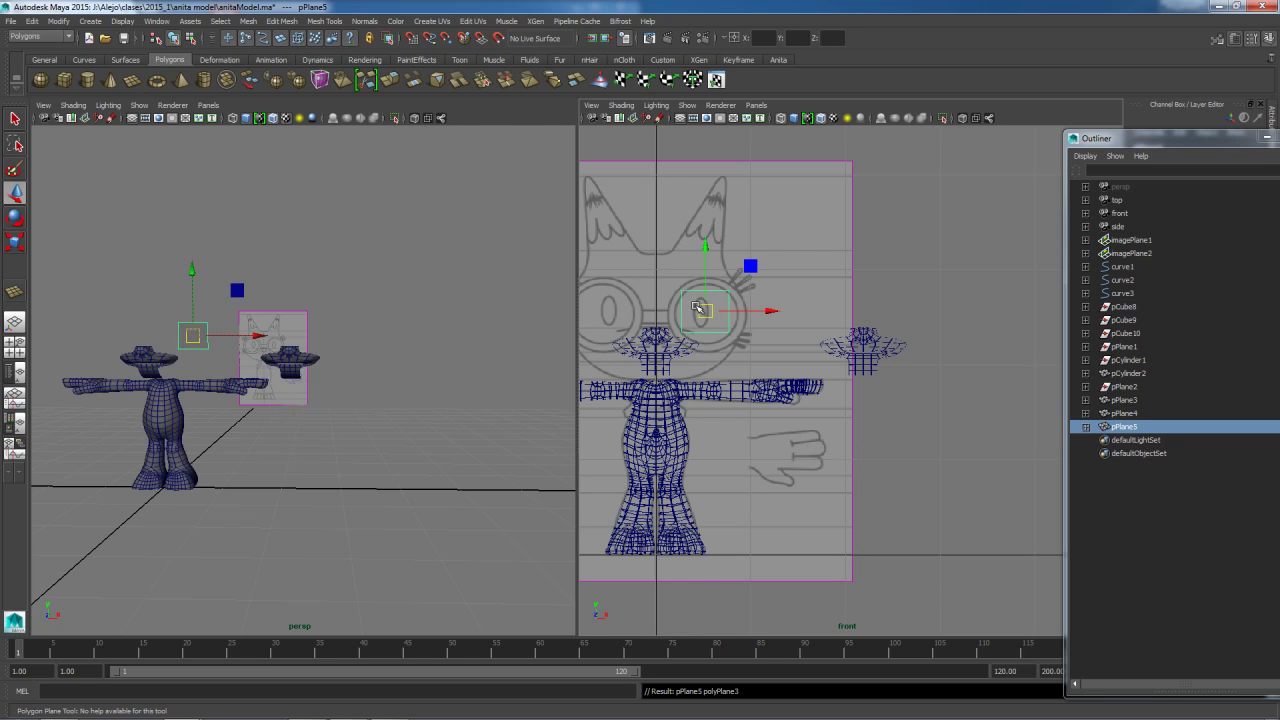
Minimise the Outliner and set the plane's width and height subdivisions to 3.
{"action": "scroll", "coordinate": [763, 314], "scroll_direction": "up", "scroll_amount": 3}
{"action": "middle_click_drag", "start_coordinate": [763, 314], "coordinate": [847, 333], "text": "alt"}
{"action": "left_click_drag", "start_coordinate": [1170, 131], "coordinate": [1024, 224]}
{"action": "left_click_drag", "start_coordinate": [1118, 238], "coordinate": [1098, 248]}
{"action": "left_click", "coordinate": [1189, 239]}
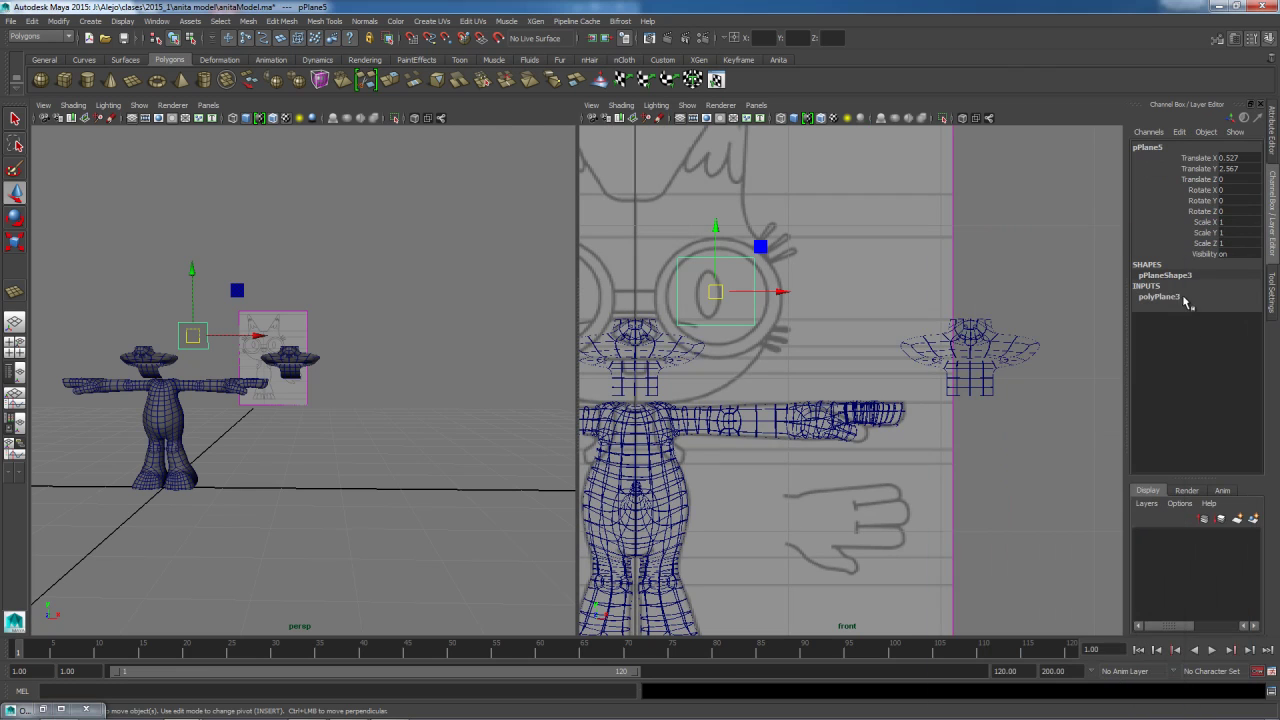
{"action": "left_click", "coordinate": [1174, 298]}
{"action": "left_click_drag", "start_coordinate": [1224, 330], "coordinate": [1222, 339]}
{"action": "type", "text": "3"}
{"action": "key", "text": "Return"}
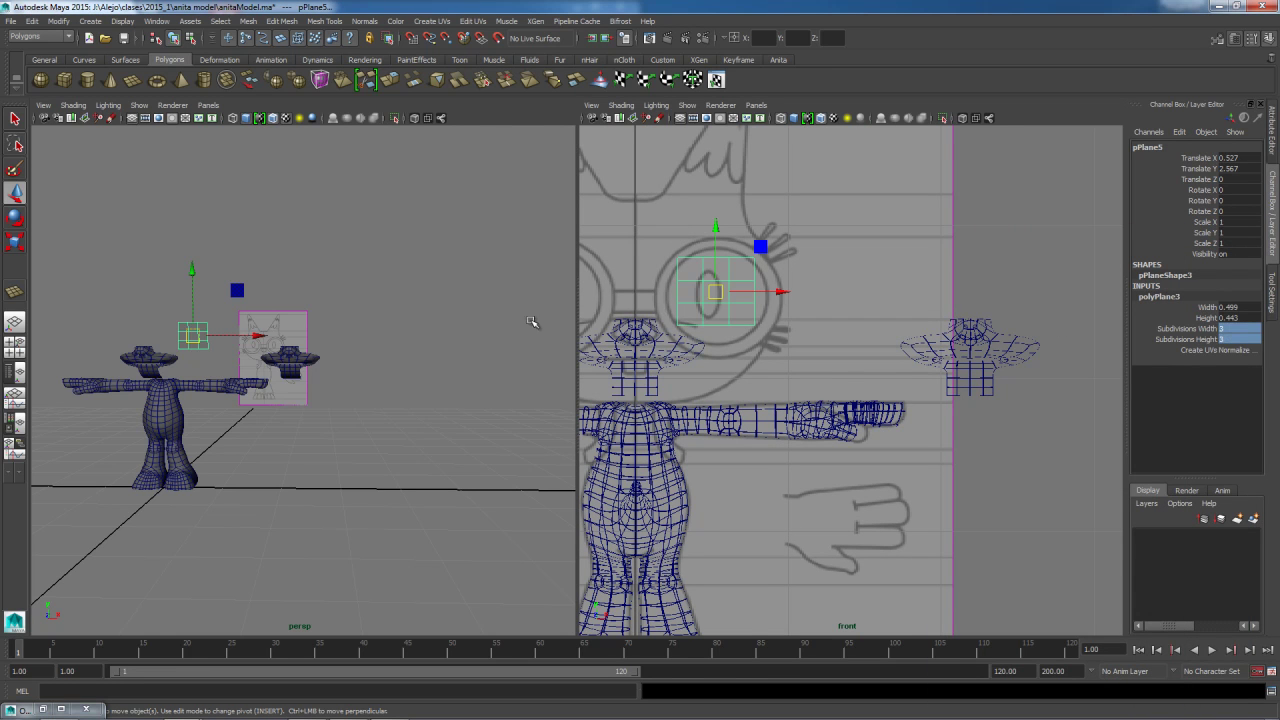
{"action": "right_click", "coordinate": [709, 297]}
{"action": "right_click_drag", "start_coordinate": [713, 297], "coordinate": [653, 297]}
{"action": "scroll", "coordinate": [822, 362], "scroll_direction": "up", "scroll_amount": 3}
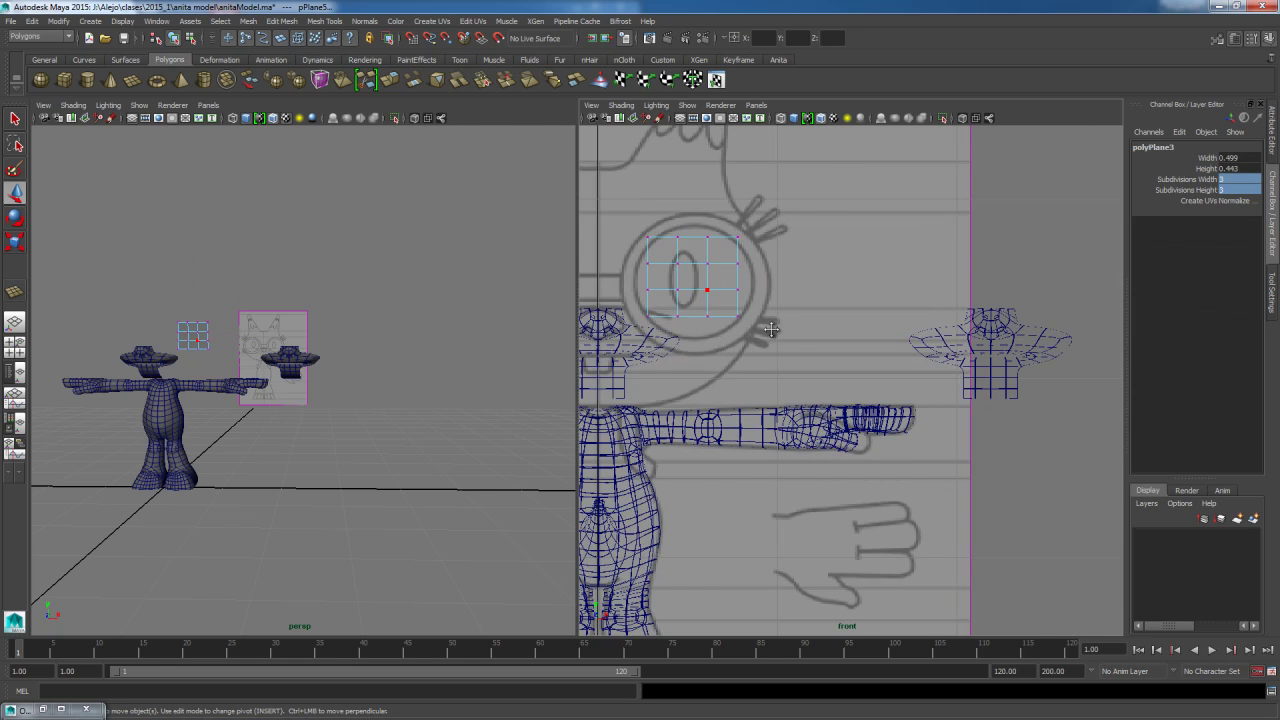
{"action": "scroll", "coordinate": [822, 362], "scroll_direction": "up", "scroll_amount": 1}
{"action": "right_click", "coordinate": [748, 308]}
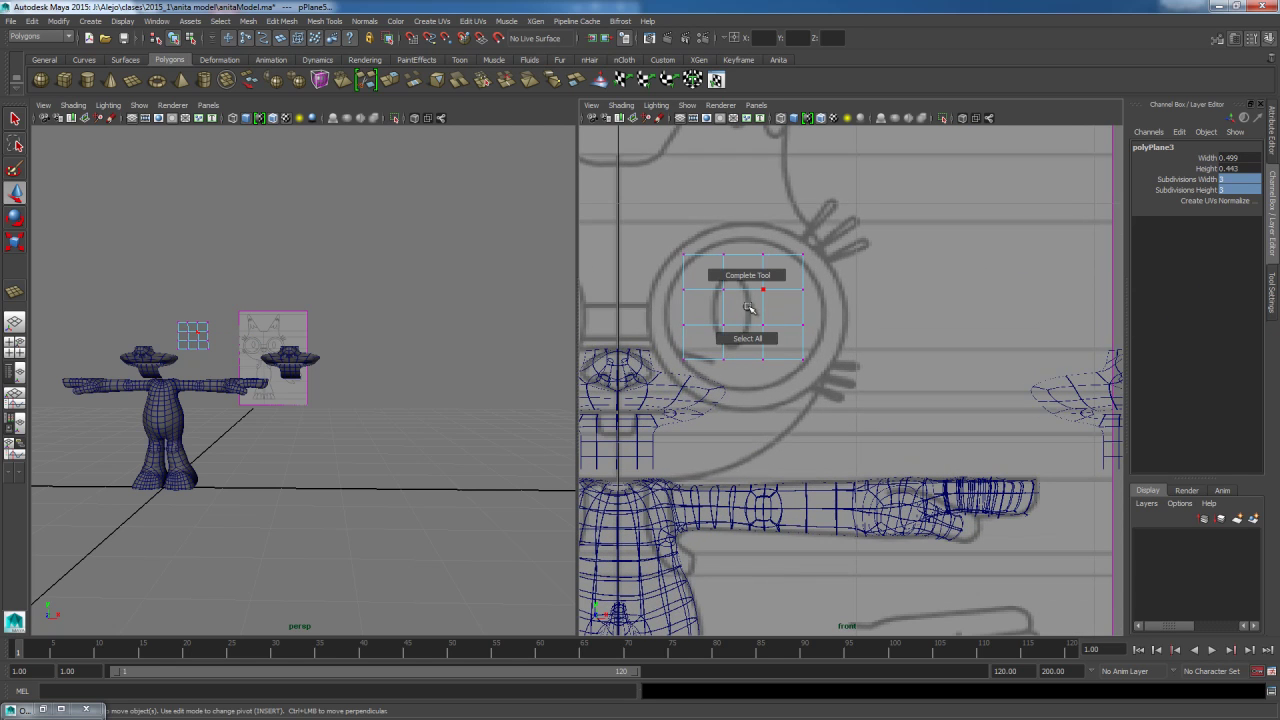
{"action": "right_click", "coordinate": [797, 302]}
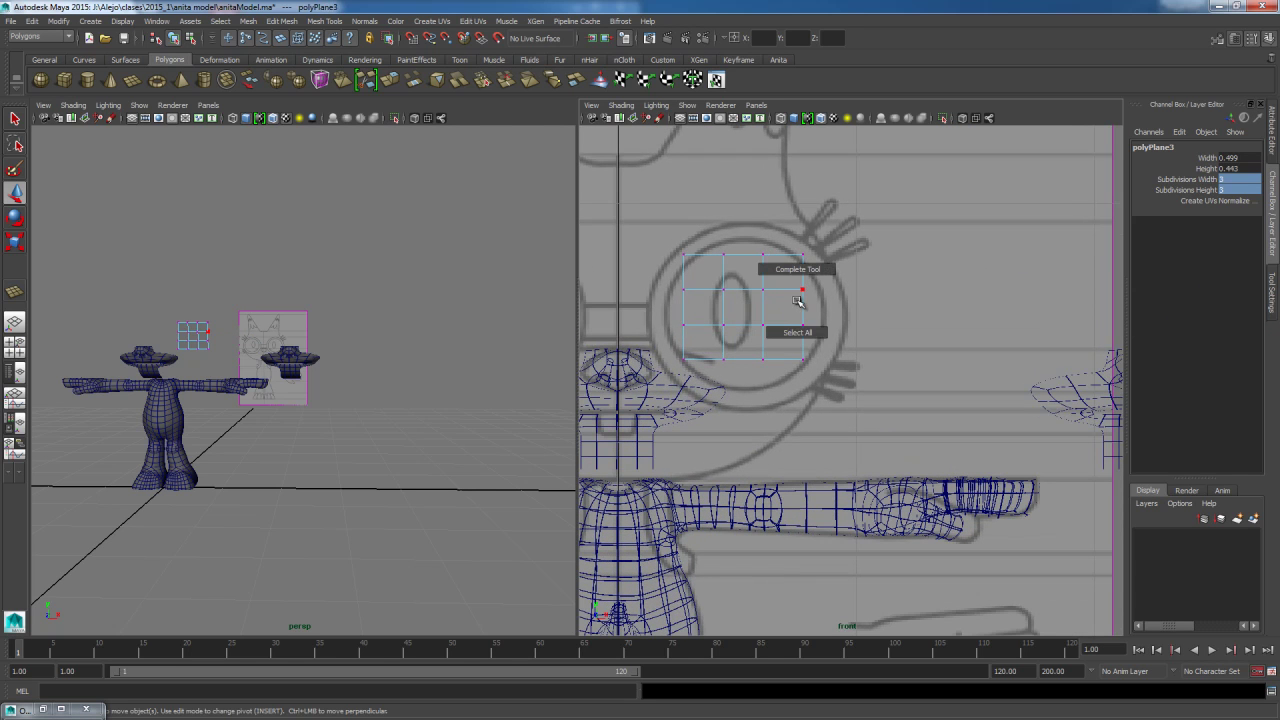
{"action": "right_click", "coordinate": [805, 256]}
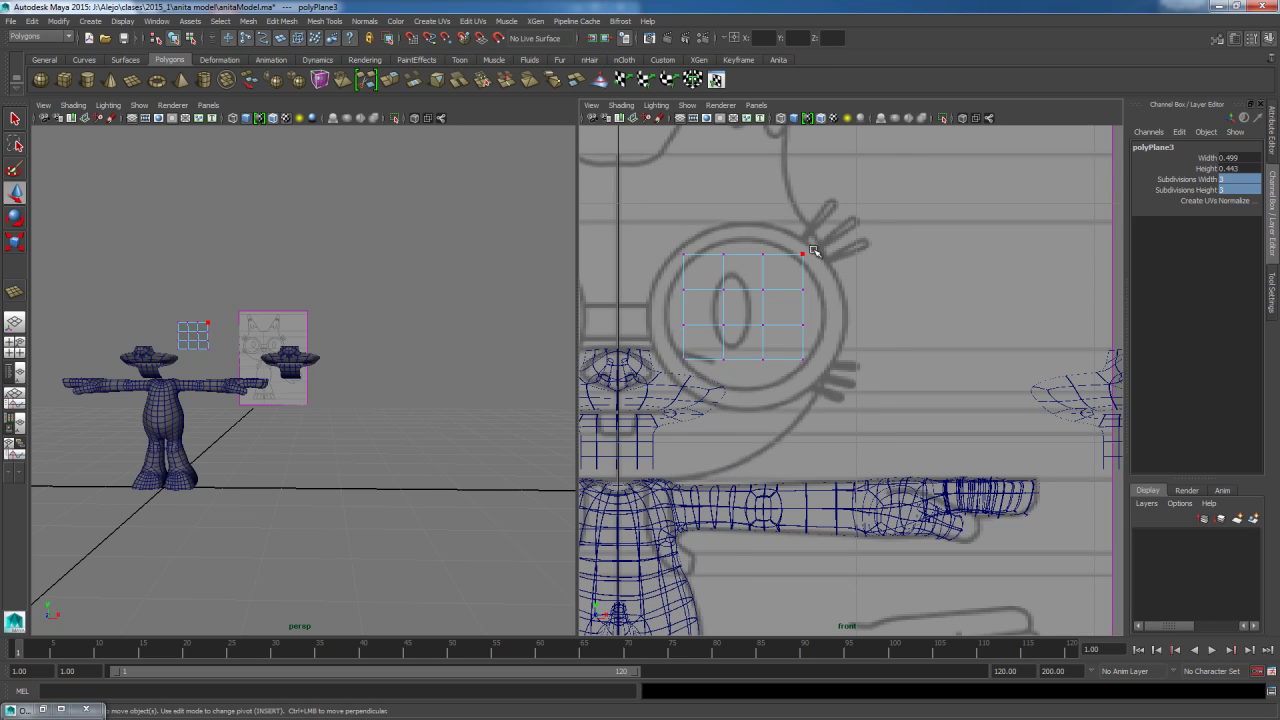
{"action": "right_click", "coordinate": [803, 256]}
{"action": "right_click_drag", "start_coordinate": [803, 256], "coordinate": [830, 243]}
{"action": "right_click", "coordinate": [740, 314]}
{"action": "key", "text": "q"}
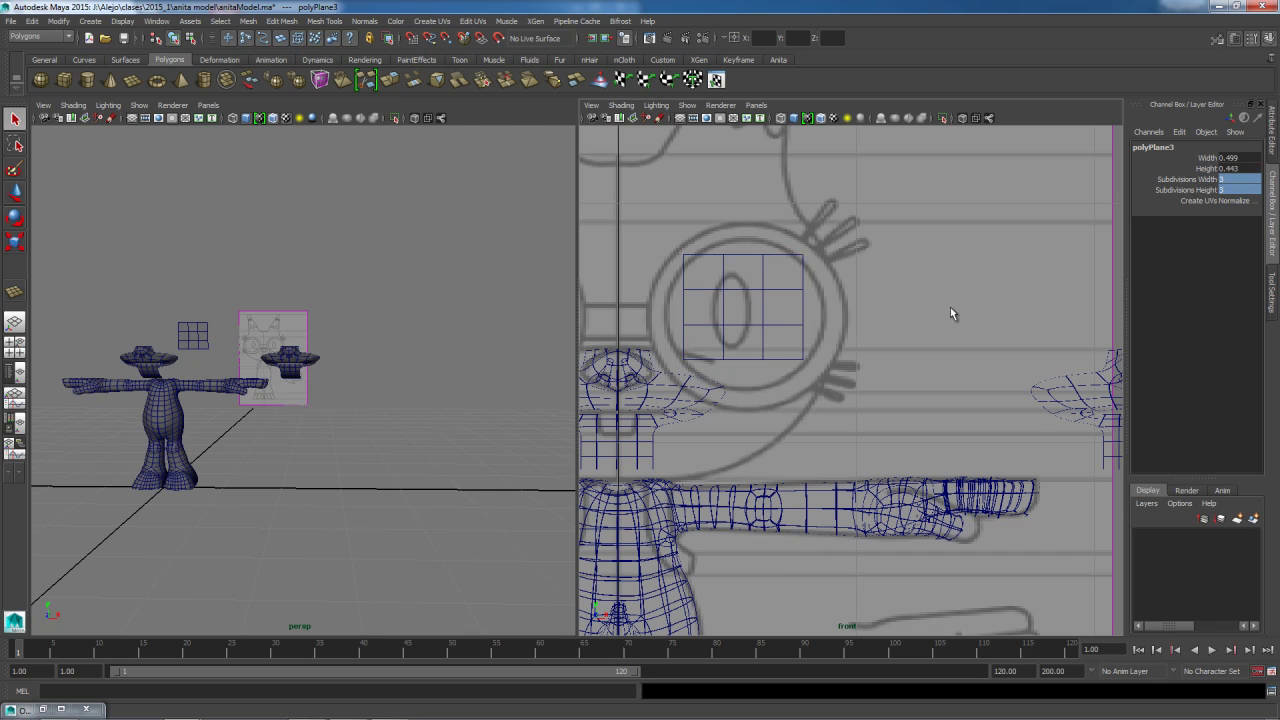
Move the eye plane to about X 0.479 and Y 2.545 so it is centred on the drawn pupil.
{"action": "left_click", "coordinate": [797, 292]}
{"action": "key", "text": "w"}
{"action": "left_click_drag", "start_coordinate": [744, 306], "coordinate": [729, 309]}
Delete the centre face of the eye plane to leave an opening for the pupil.
{"action": "right_click", "coordinate": [753, 291]}
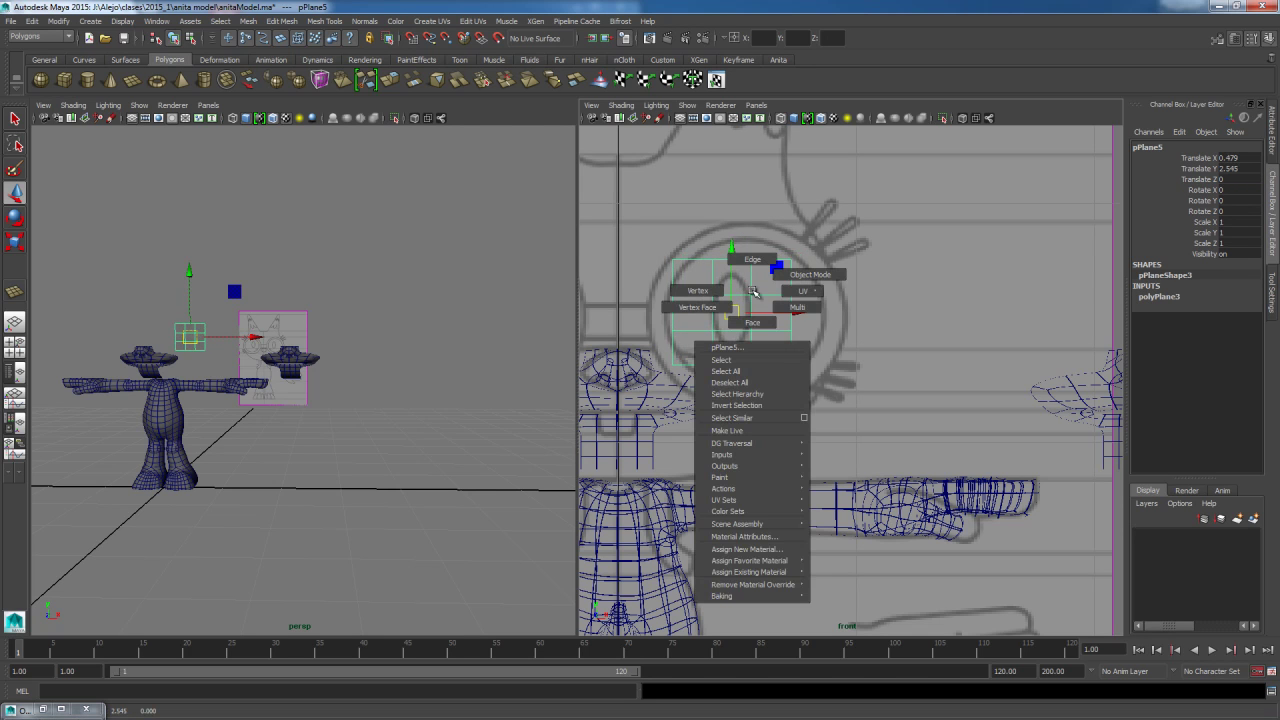
{"action": "left_click", "coordinate": [752, 322]}
{"action": "left_click", "coordinate": [731, 317]}
{"action": "key", "text": "ctrl+z"}
Merge the three vertices around the plane's upper-right corner to their centre.
{"action": "right_click_drag", "start_coordinate": [748, 283], "coordinate": [702, 284]}
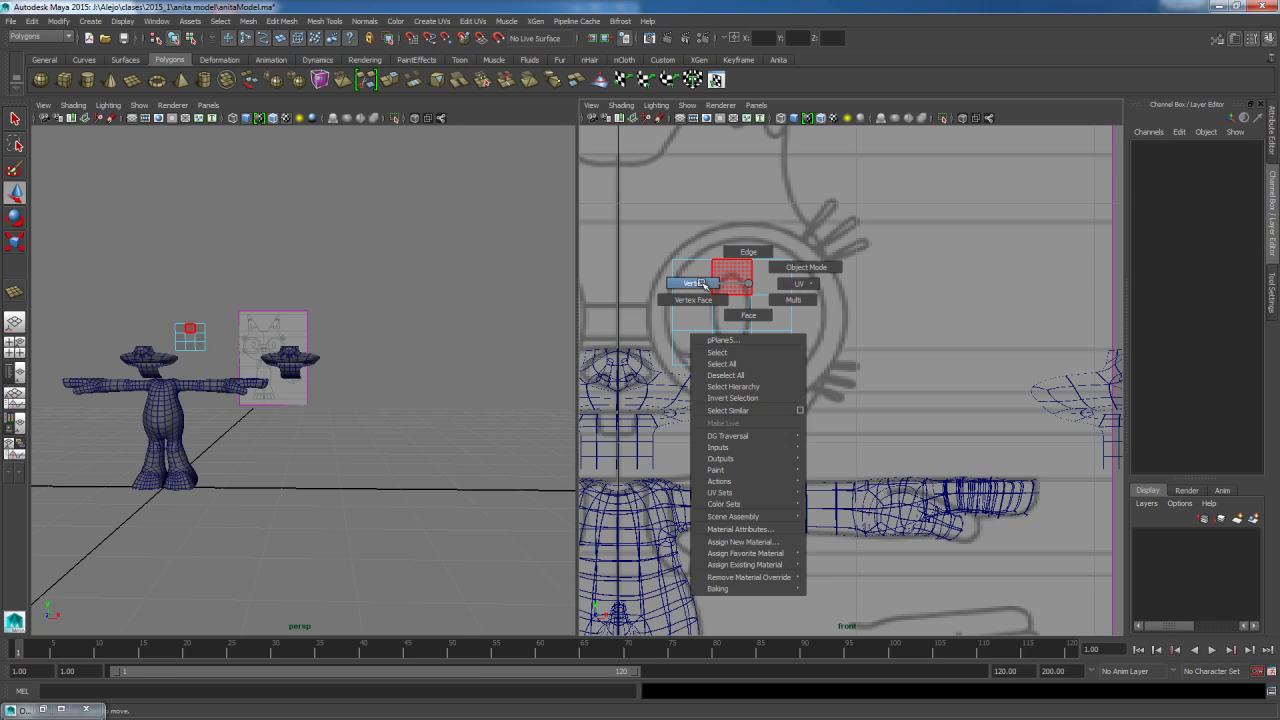
{"action": "left_click", "coordinate": [704, 285]}
{"action": "left_click_drag", "start_coordinate": [813, 273], "coordinate": [814, 274]}
{"action": "left_click_drag", "start_coordinate": [781, 286], "coordinate": [801, 302], "text": "shift"}
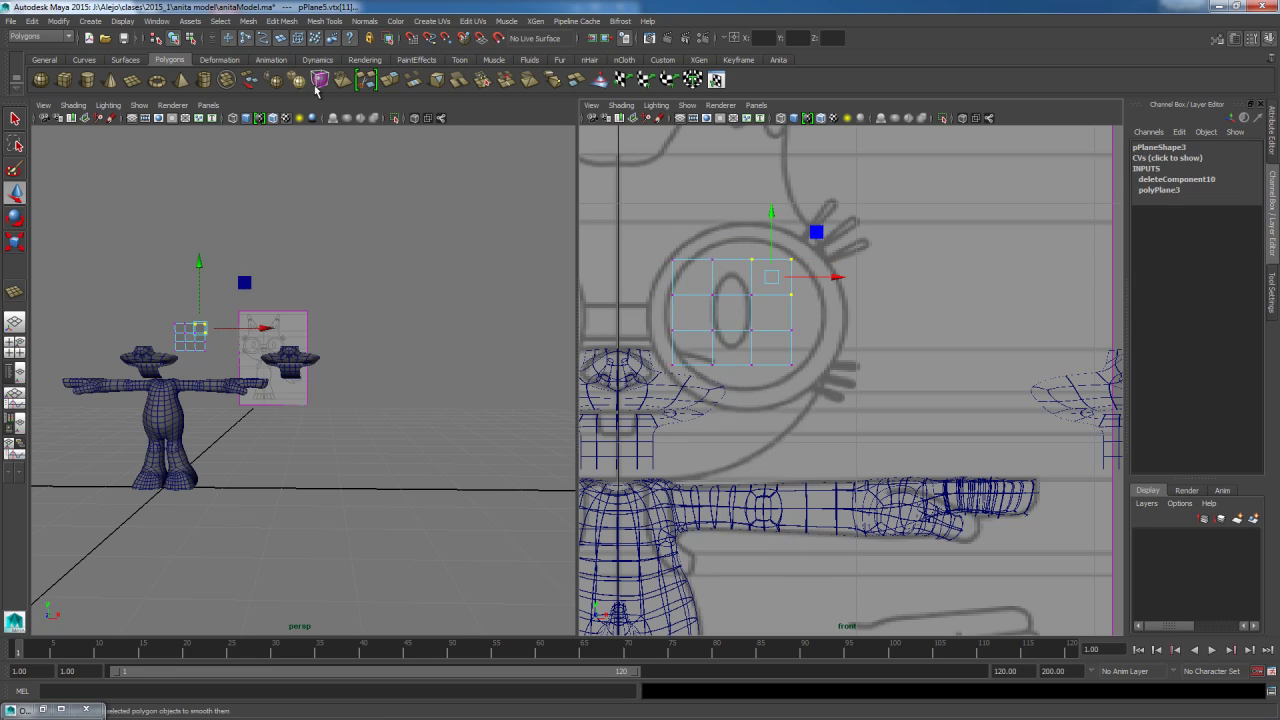
{"action": "left_click", "coordinate": [278, 22]}
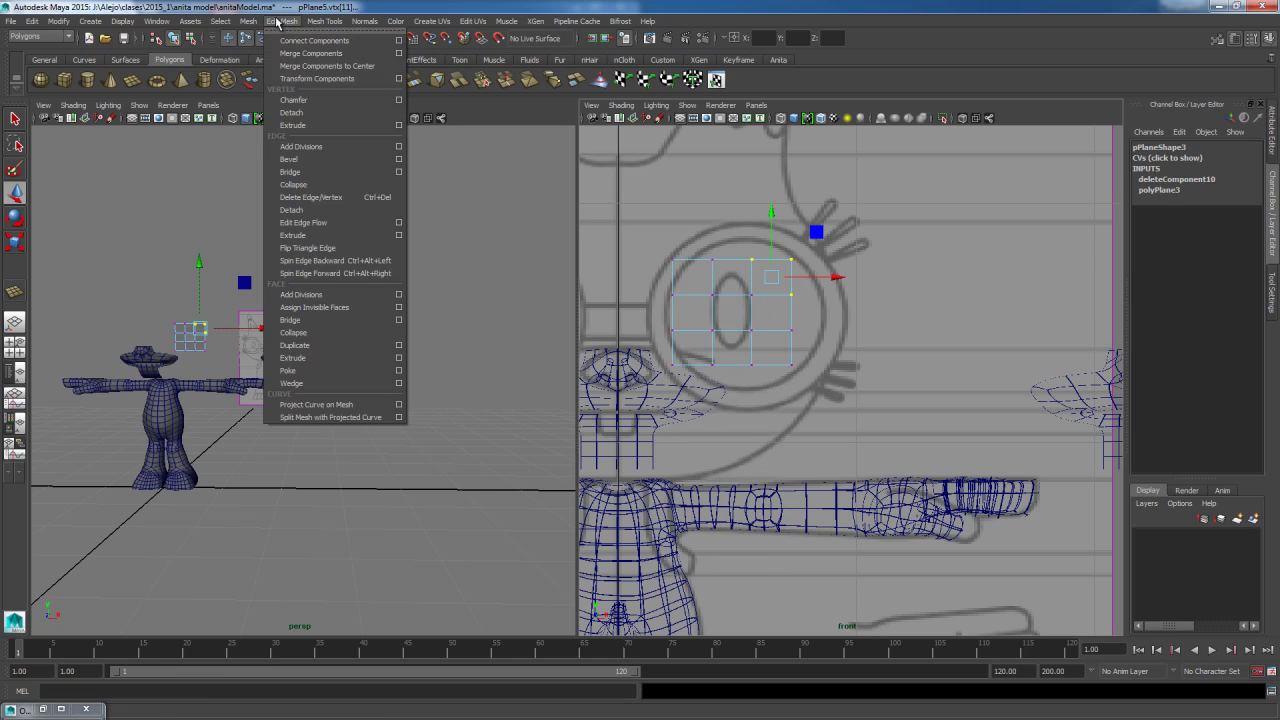
{"action": "left_click", "coordinate": [320, 66]}
Merge the three vertices around each of the plane's other three corners to their centre.
{"action": "left_click_drag", "start_coordinate": [744, 358], "coordinate": [802, 378]}
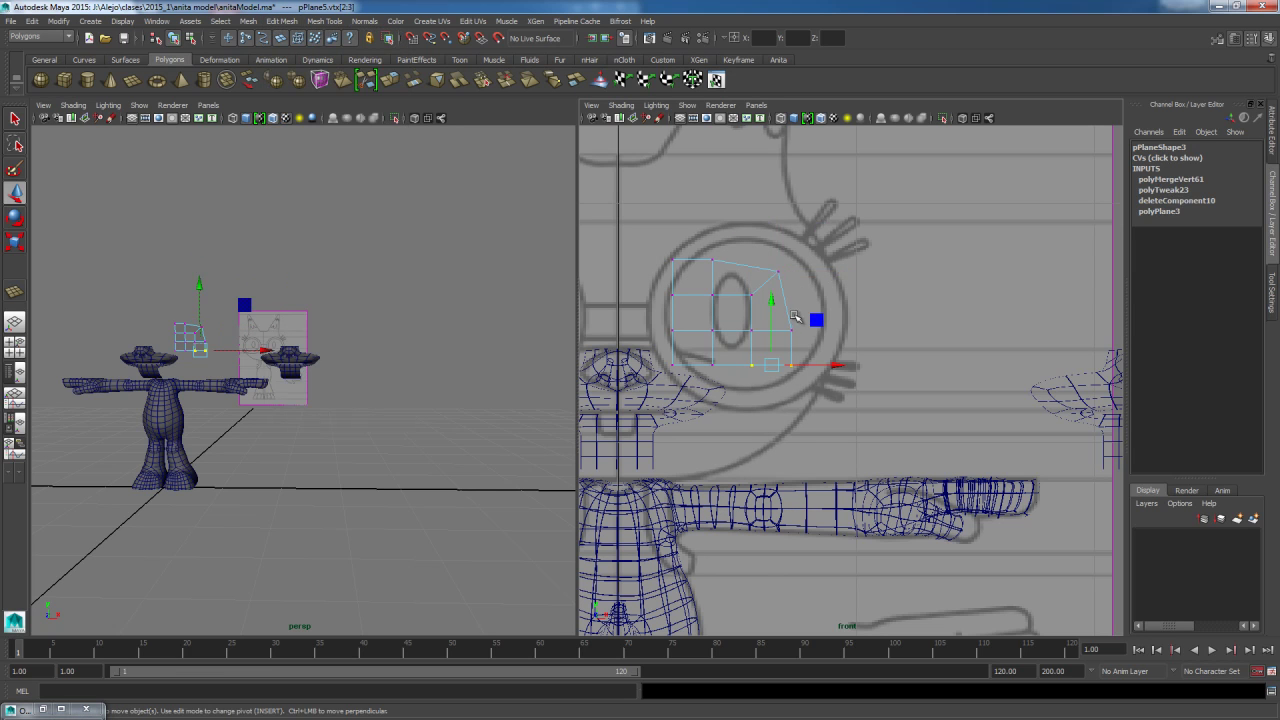
{"action": "key", "text": "g"}
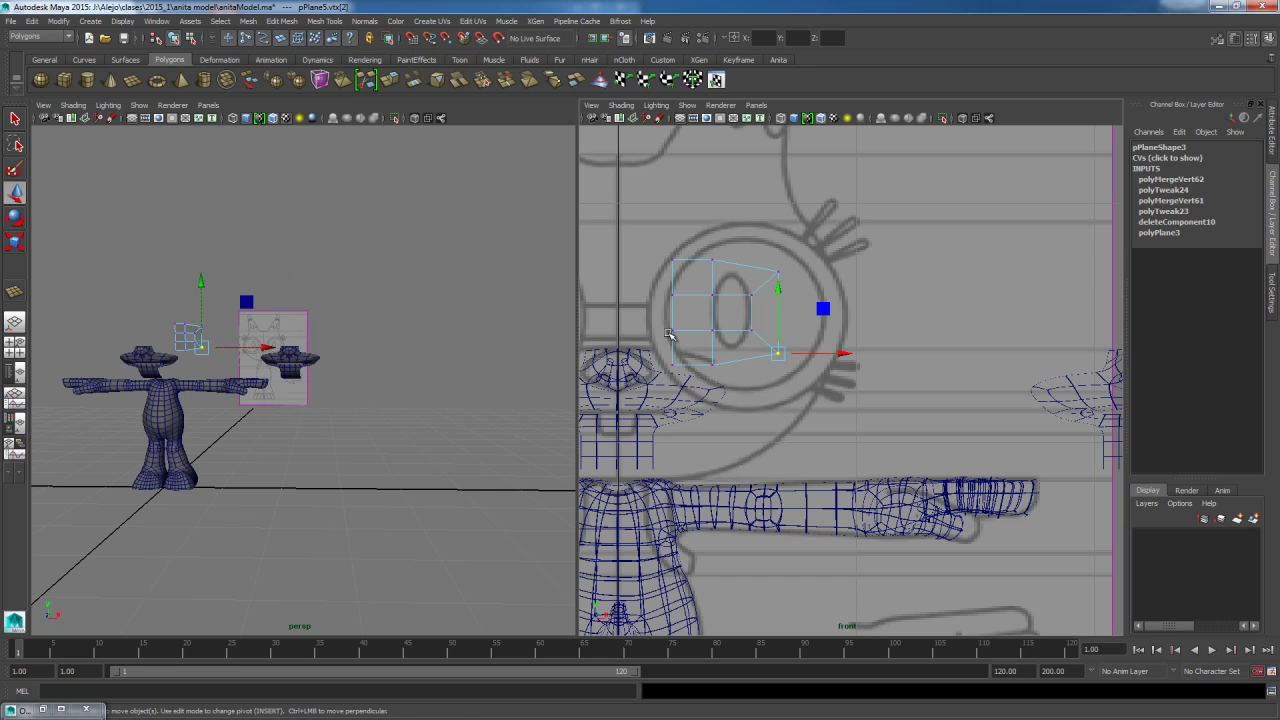
{"action": "left_click_drag", "start_coordinate": [663, 321], "coordinate": [737, 385]}
{"action": "key", "text": "g"}
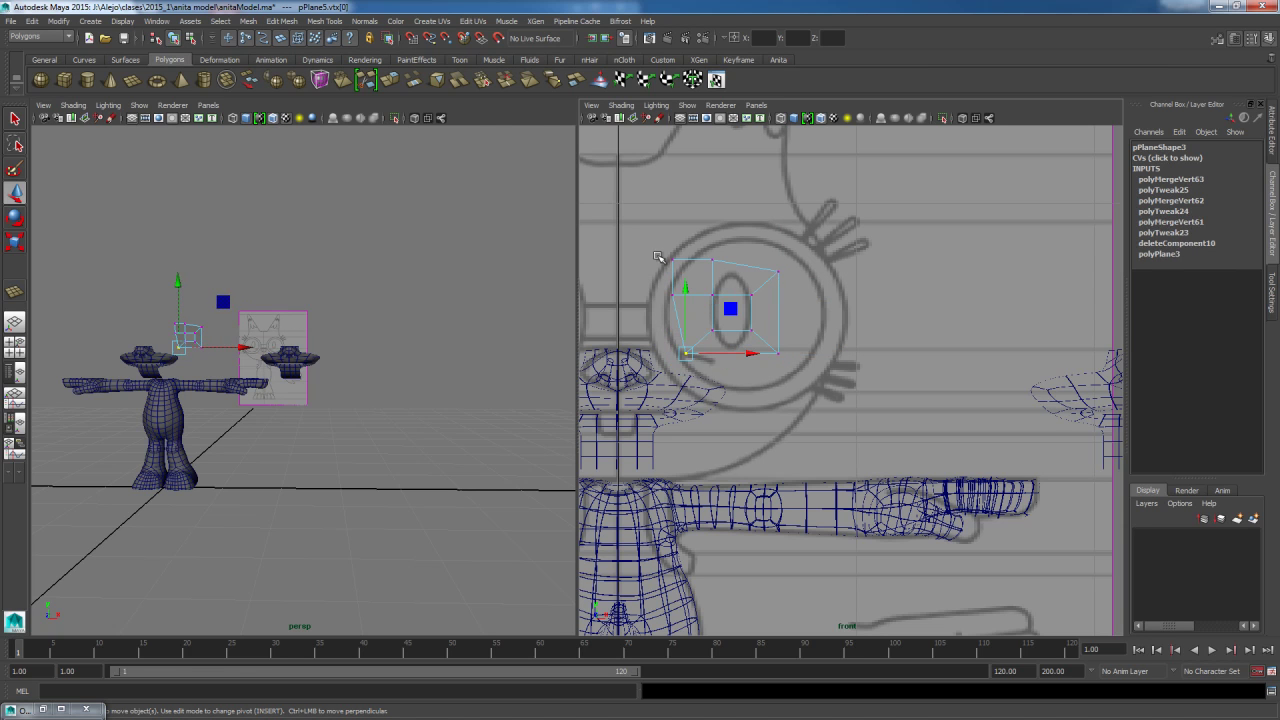
{"action": "left_click_drag", "start_coordinate": [677, 321], "coordinate": [690, 316]}
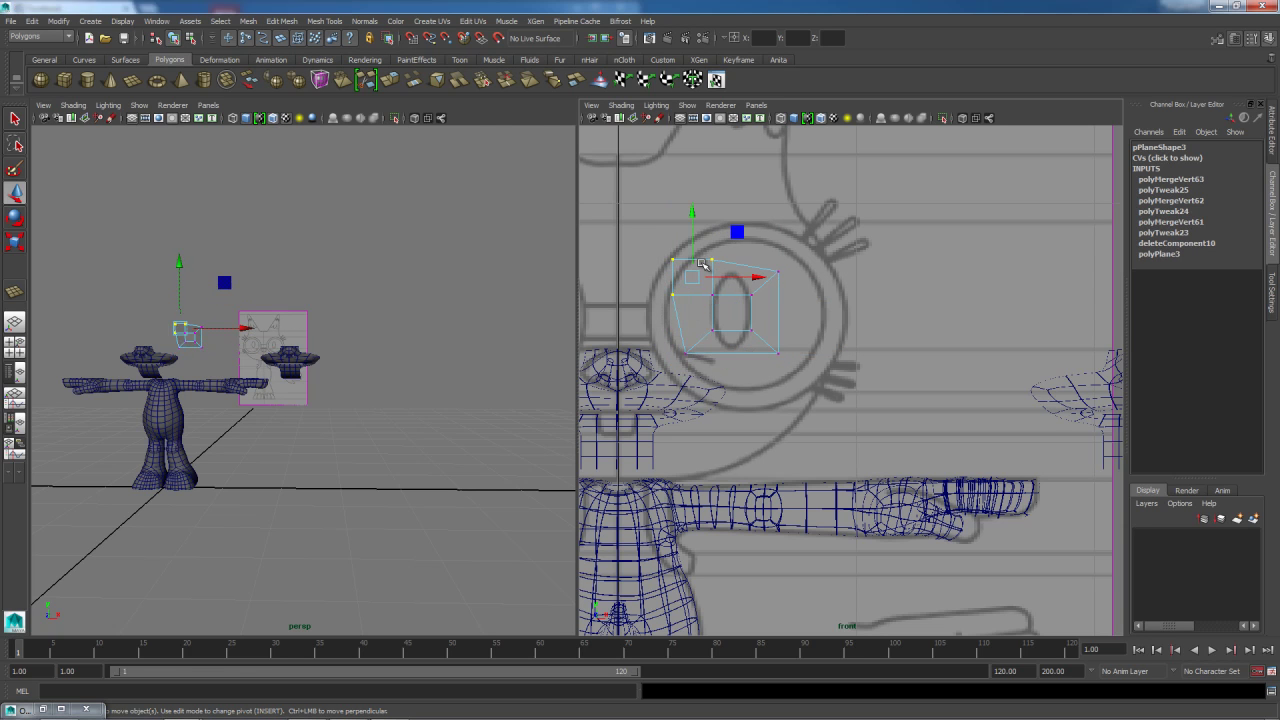
{"action": "key", "text": "g"}
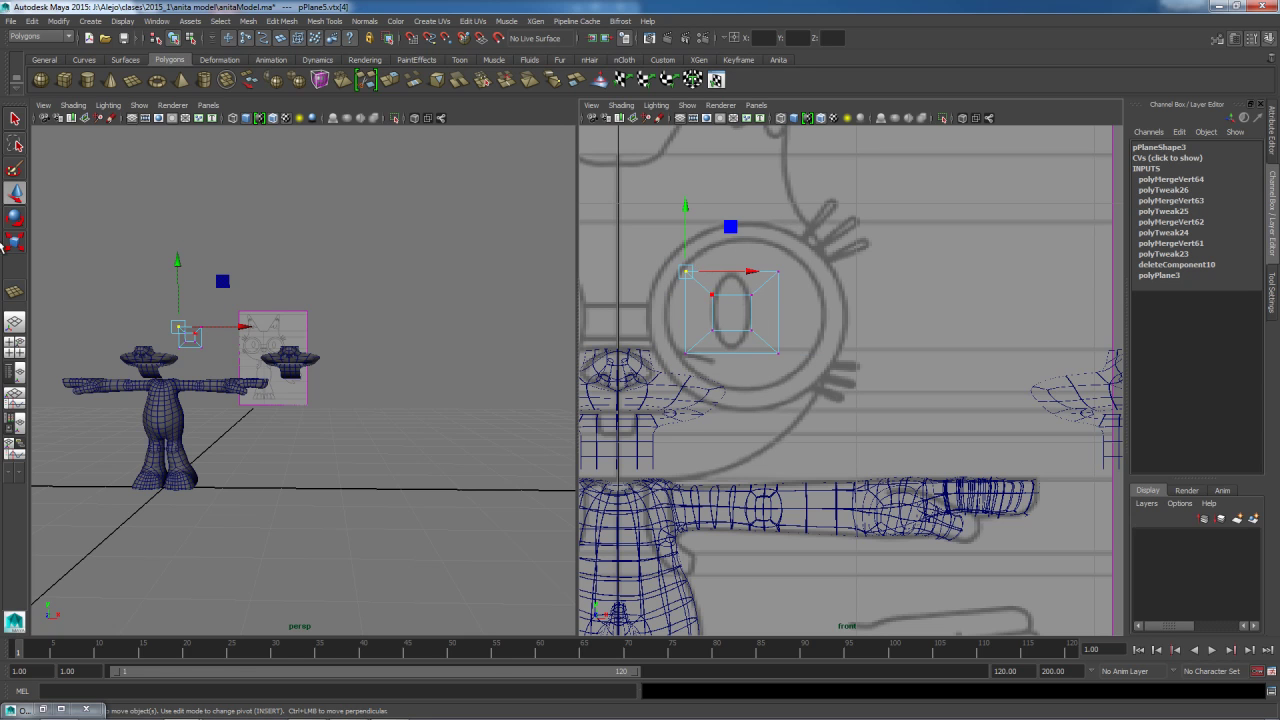
Insert an edge loop through the middle of each of the four sides of the square frame.
{"action": "left_click", "coordinate": [662, 59]}
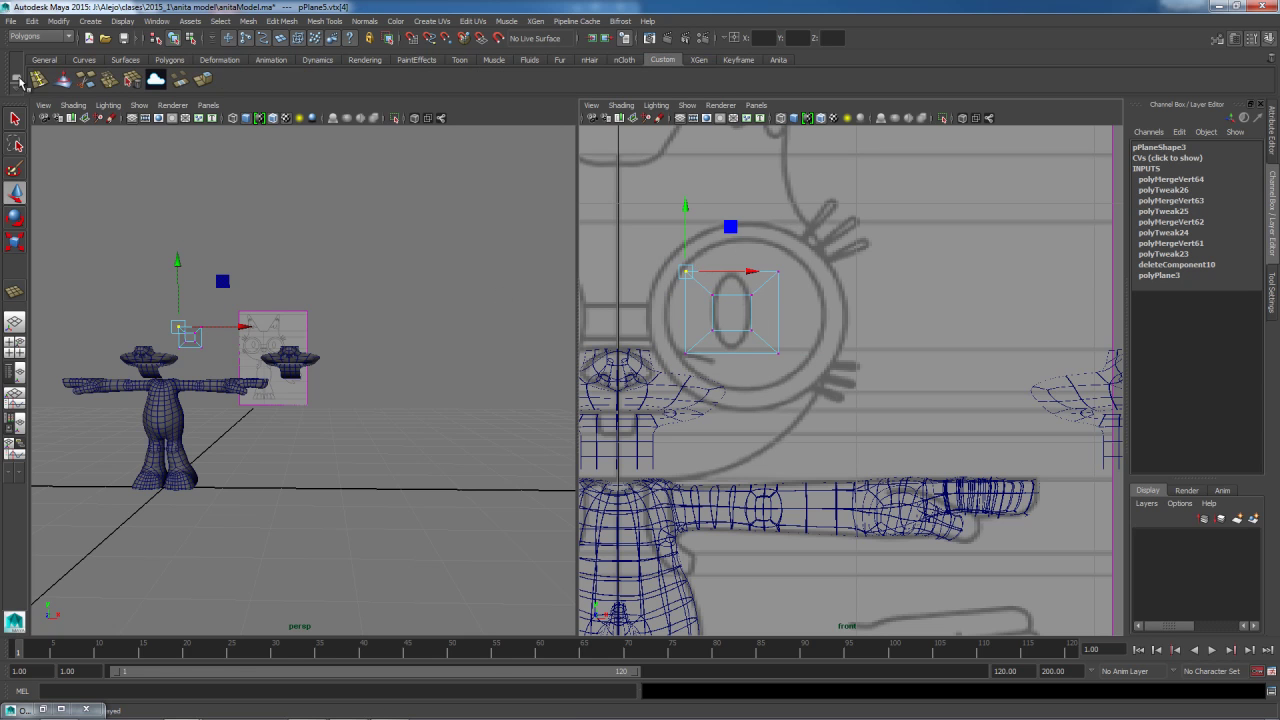
{"action": "left_click", "coordinate": [38, 79]}
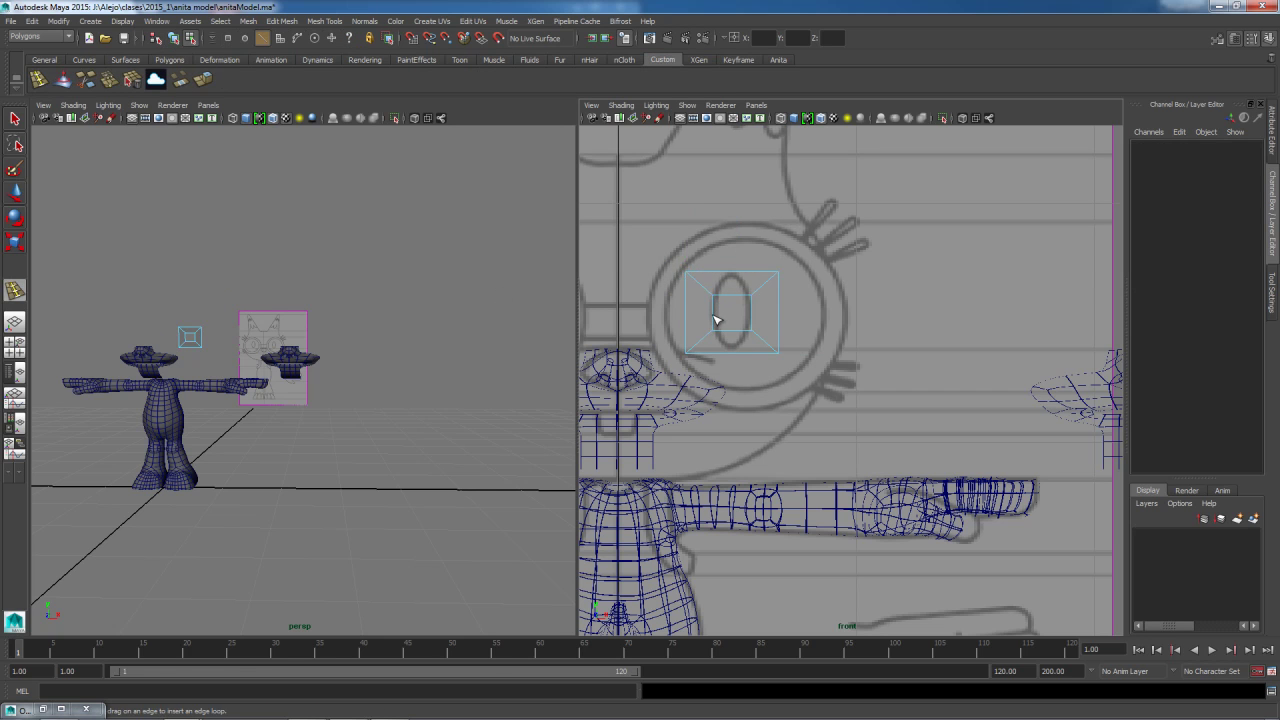
{"action": "left_click", "coordinate": [714, 319]}
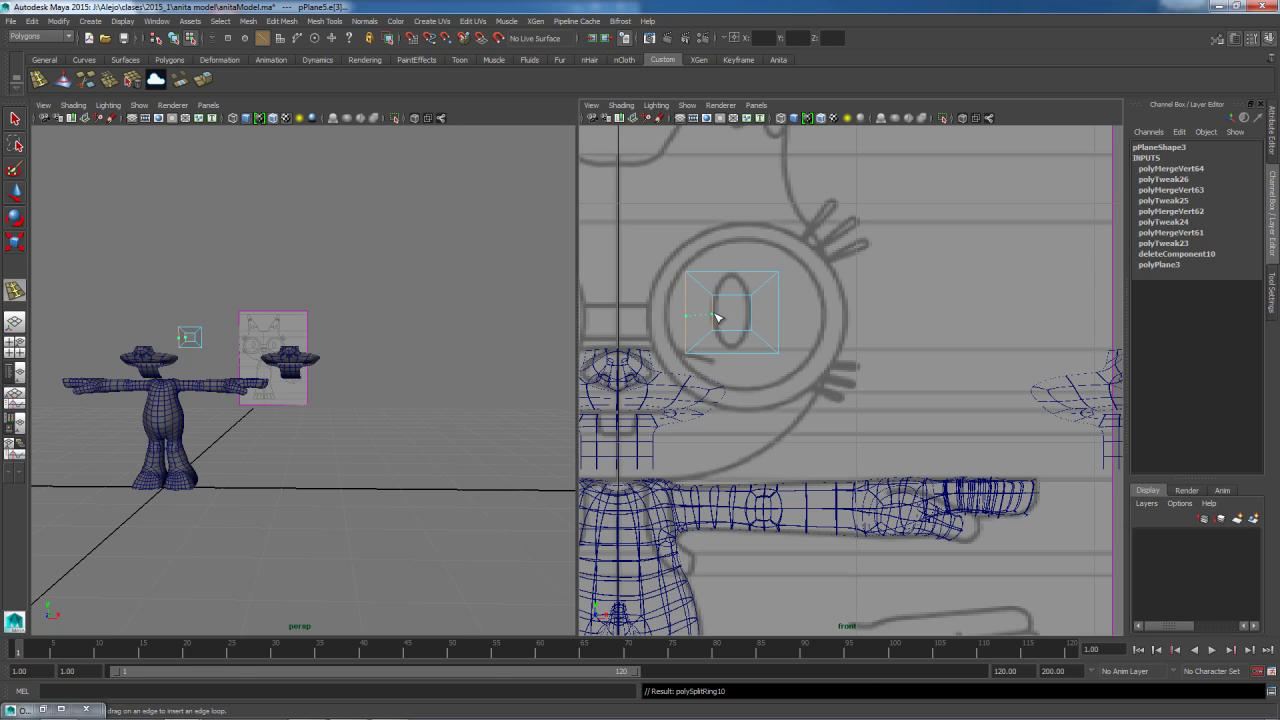
{"action": "left_click", "coordinate": [735, 297]}
{"action": "left_click", "coordinate": [731, 320]}
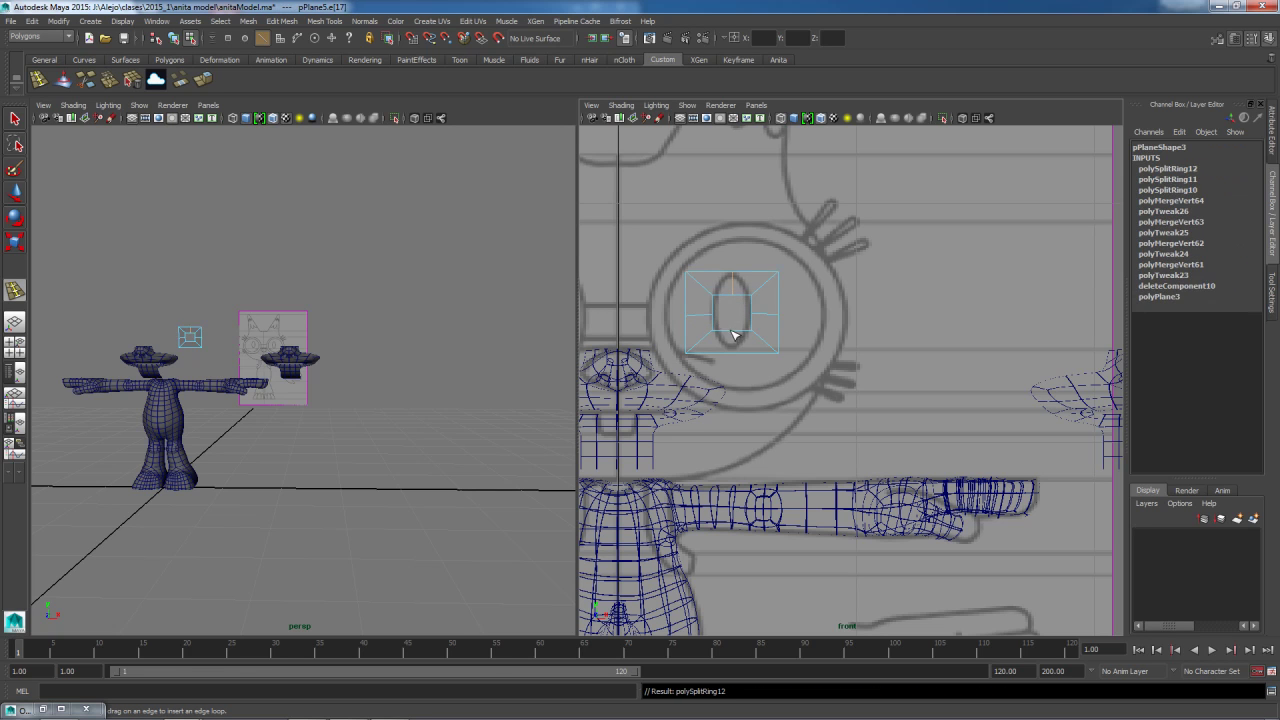
{"action": "left_click", "coordinate": [711, 315]}
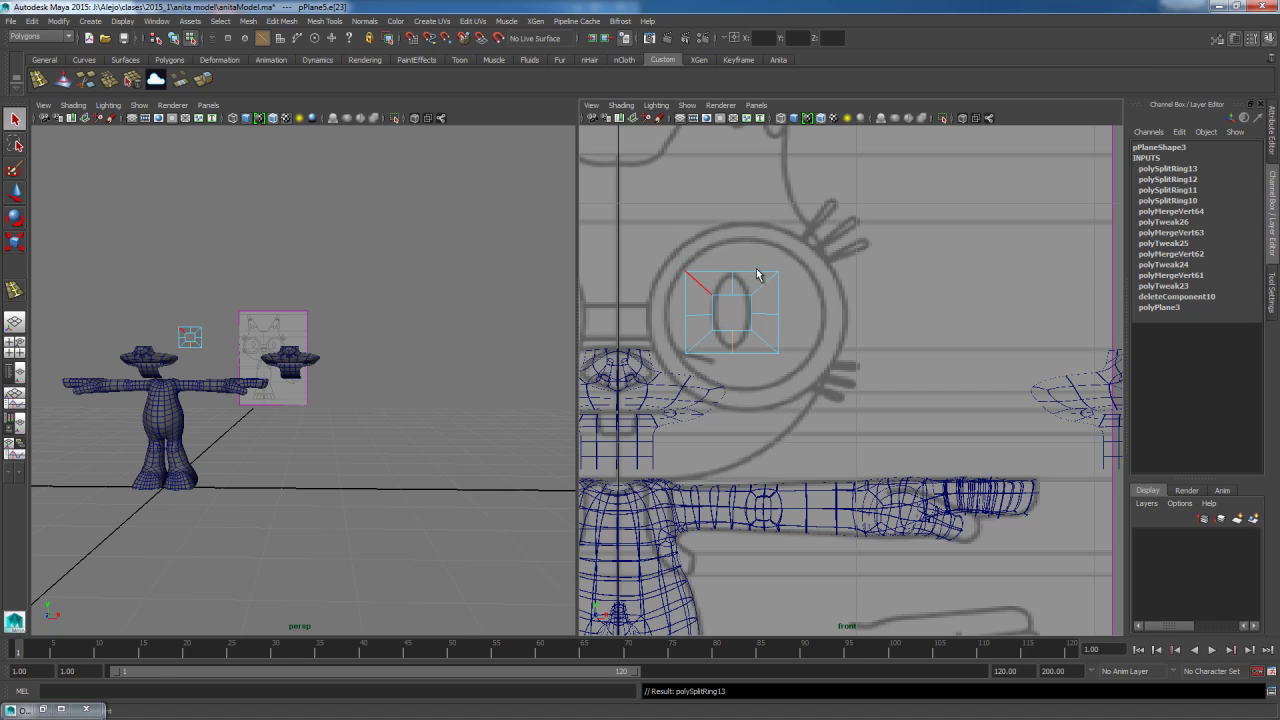
Scale the frame's top and bottom middle vertices vertically to fit the pupil's height, then pull the outer pair back in.
{"action": "right_click_drag", "start_coordinate": [767, 274], "coordinate": [734, 278]}
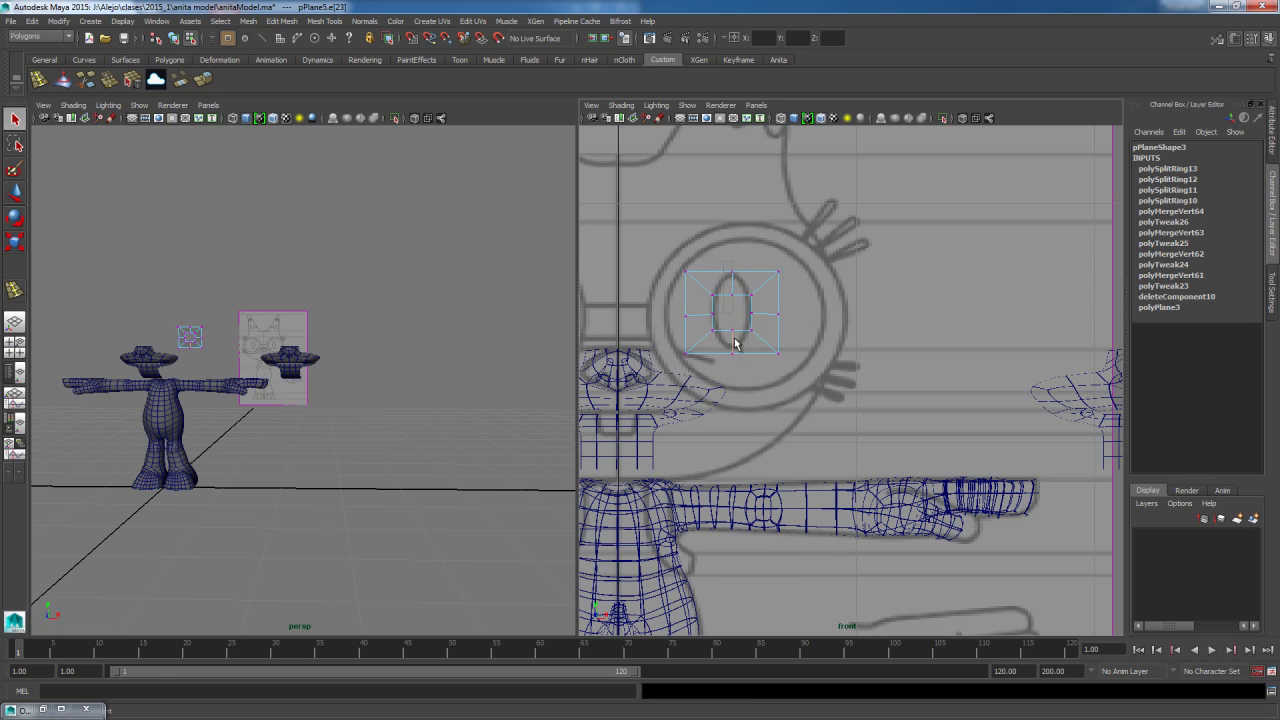
{"action": "left_click_drag", "start_coordinate": [738, 376], "coordinate": [727, 265]}
{"action": "key", "text": "r"}
{"action": "key", "text": "w"}
{"action": "key", "text": "r"}
{"action": "left_click_drag", "start_coordinate": [734, 258], "coordinate": [735, 182]}
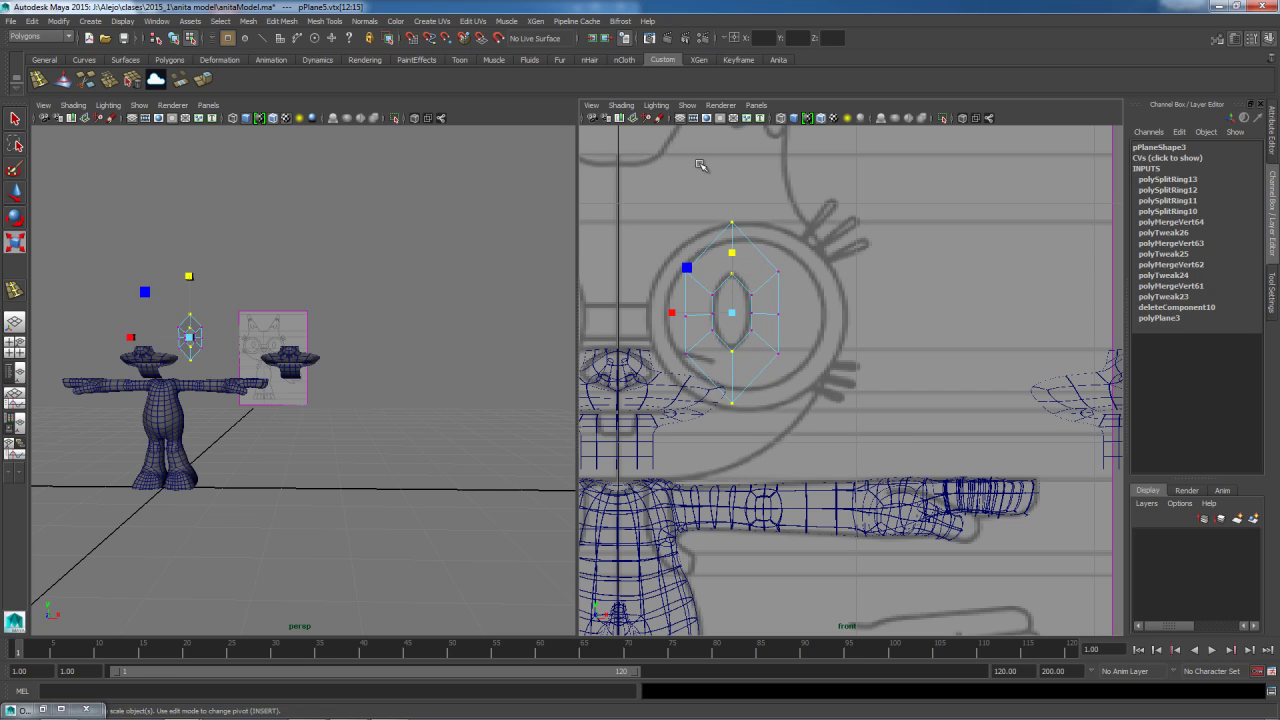
{"action": "left_click_drag", "start_coordinate": [723, 388], "coordinate": [744, 420]}
{"action": "left_click_drag", "start_coordinate": [732, 253], "coordinate": [760, 289]}
Scale the four inner corner vertices slightly apart vertically to follow the pupil outline.
{"action": "left_click", "coordinate": [751, 294]}
{"action": "left_click", "coordinate": [716, 297], "text": "shift"}
{"action": "left_click", "coordinate": [753, 332], "text": "shift"}
{"action": "left_click_drag", "start_coordinate": [731, 372], "coordinate": [732, 386]}
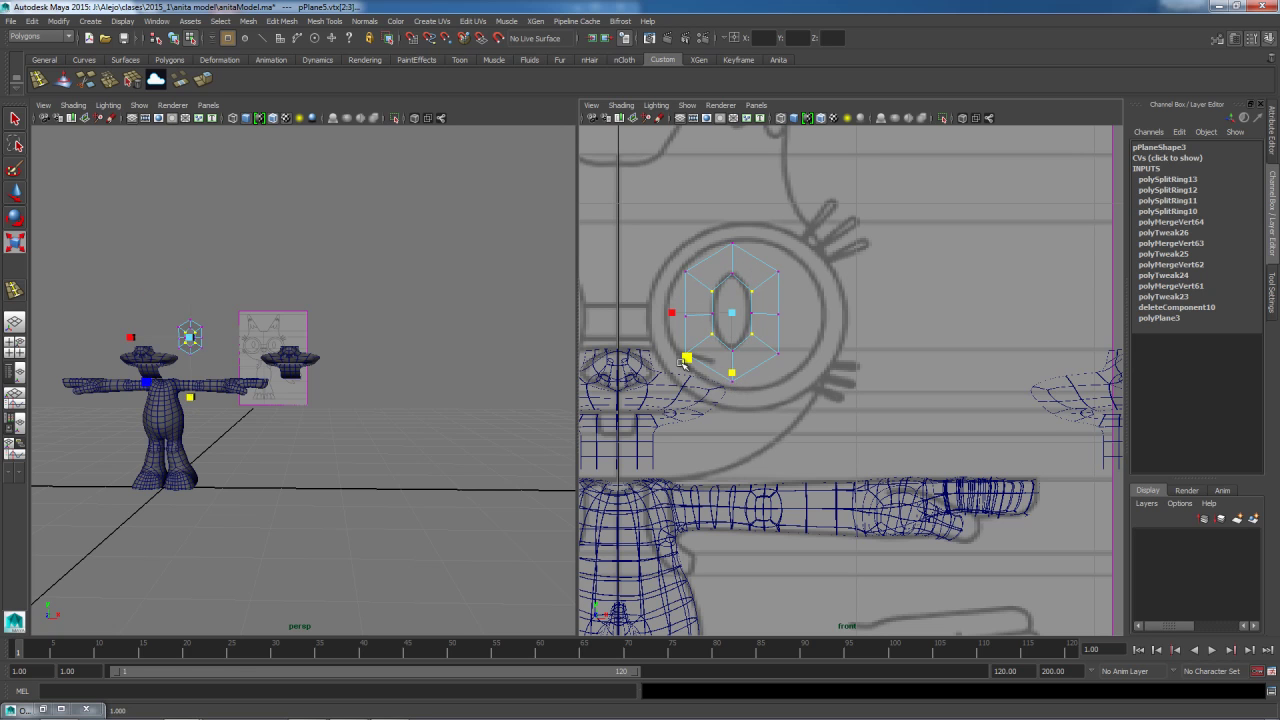
Scale the four outer corner vertices inward horizontally to round off the outer edge of the ring.
{"action": "left_click_drag", "start_coordinate": [685, 316], "coordinate": [683, 315]}
{"action": "left_click", "coordinate": [778, 270]}
{"action": "left_click", "coordinate": [778, 313]}
{"action": "left_click", "coordinate": [686, 316], "text": "shift"}
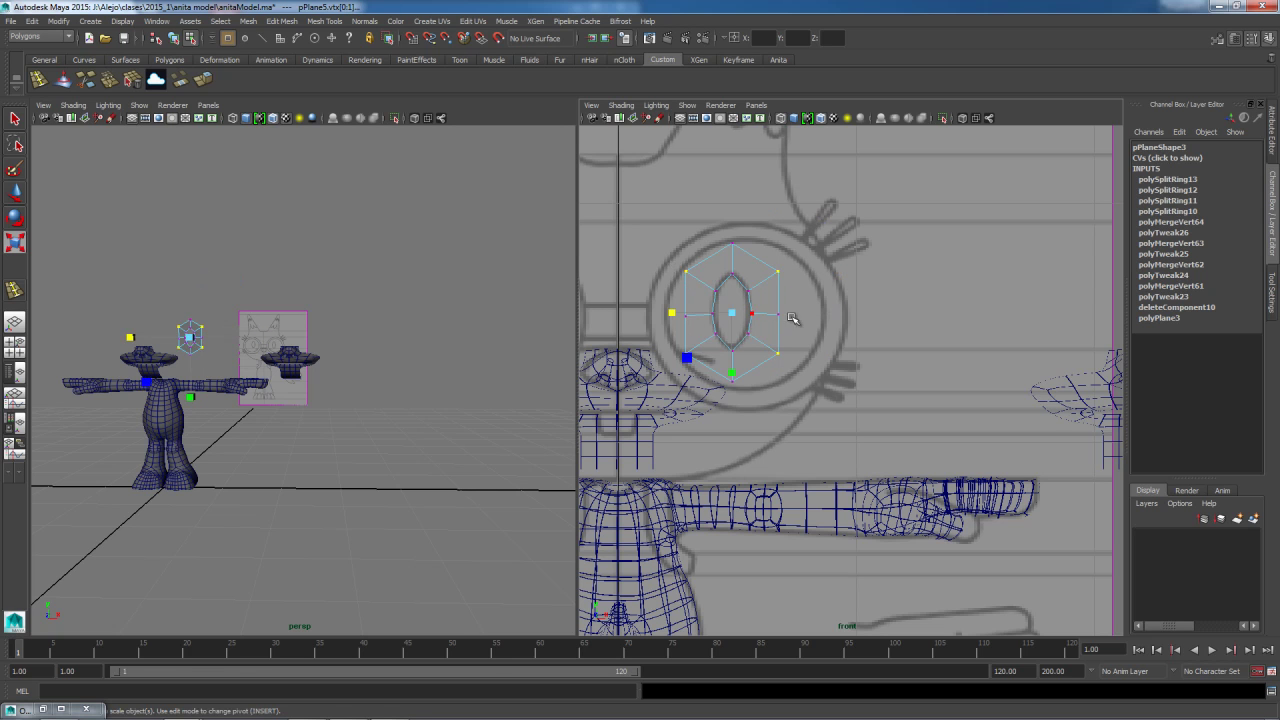
{"action": "left_click_drag", "start_coordinate": [670, 314], "coordinate": [683, 315]}
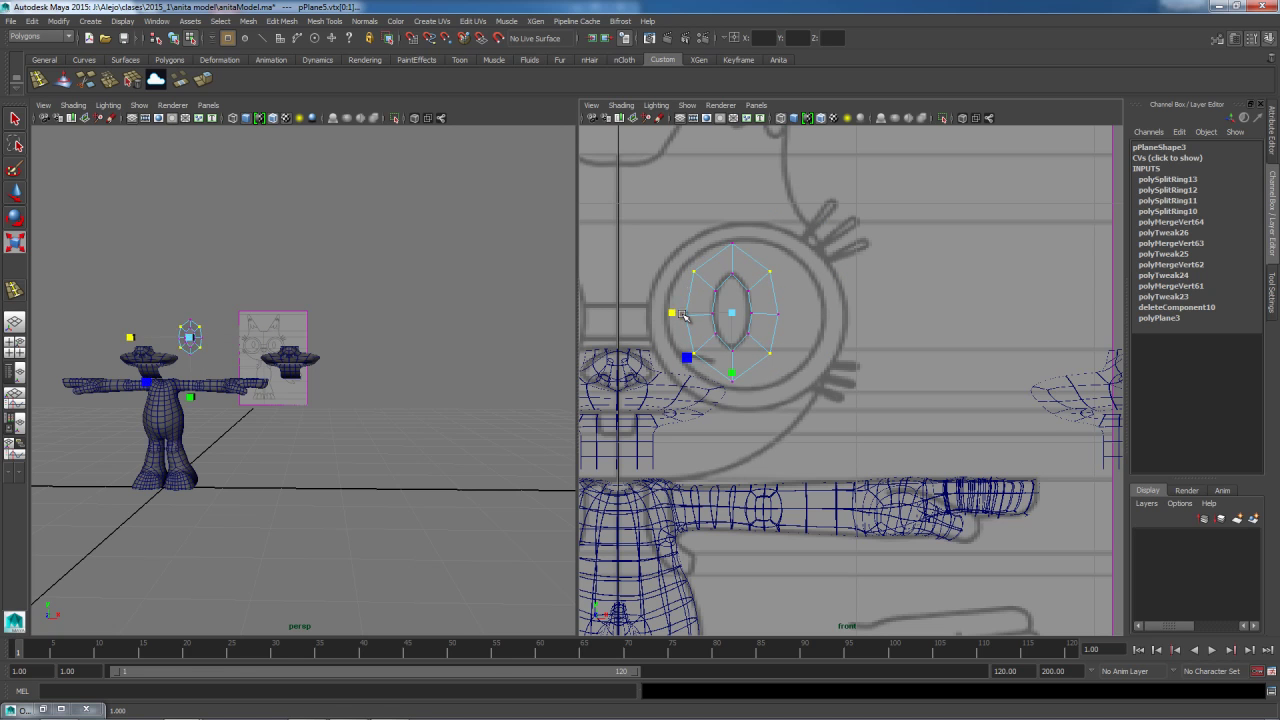
Turn on the smooth mesh preview for the eye ring and inspect it in the perspective view.
{"action": "key", "text": "q"}
{"action": "key", "text": "3"}
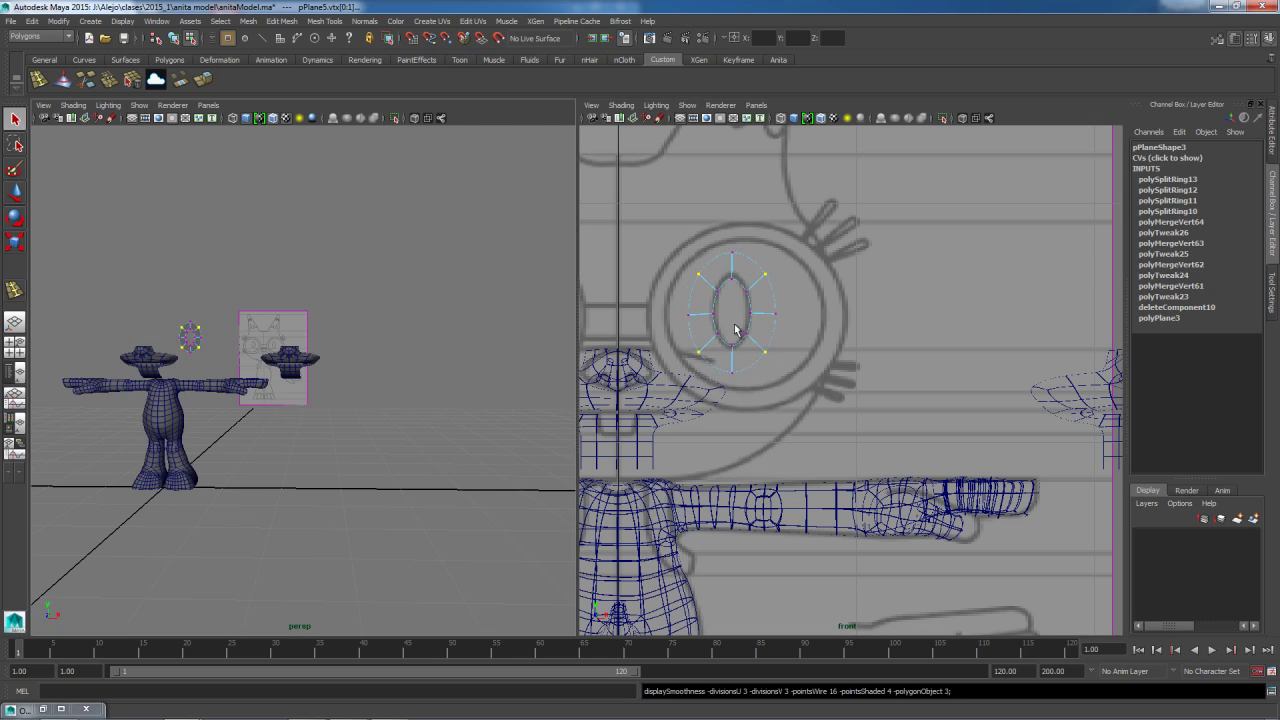
{"action": "left_click_drag", "start_coordinate": [391, 355], "coordinate": [494, 381], "text": "alt"}
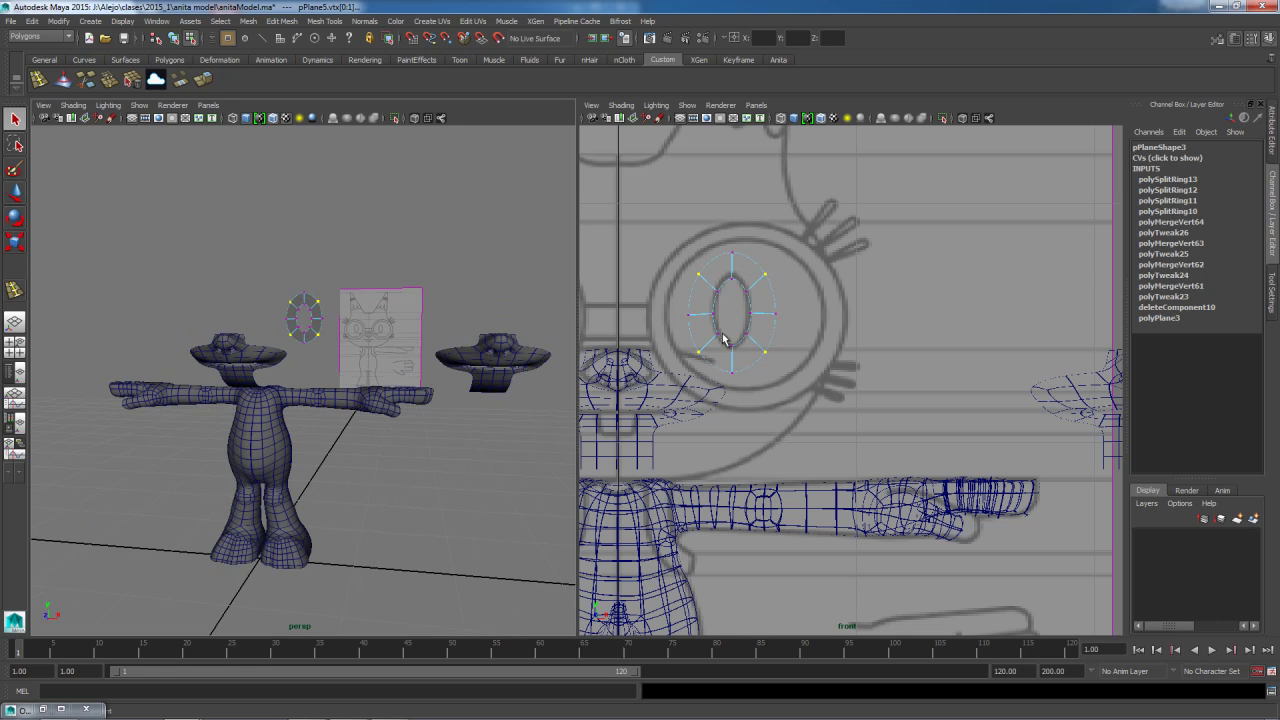
Insert an edge loop around the eye ring, about midway between its inner and outer edges.
{"action": "left_click", "coordinate": [718, 291]}
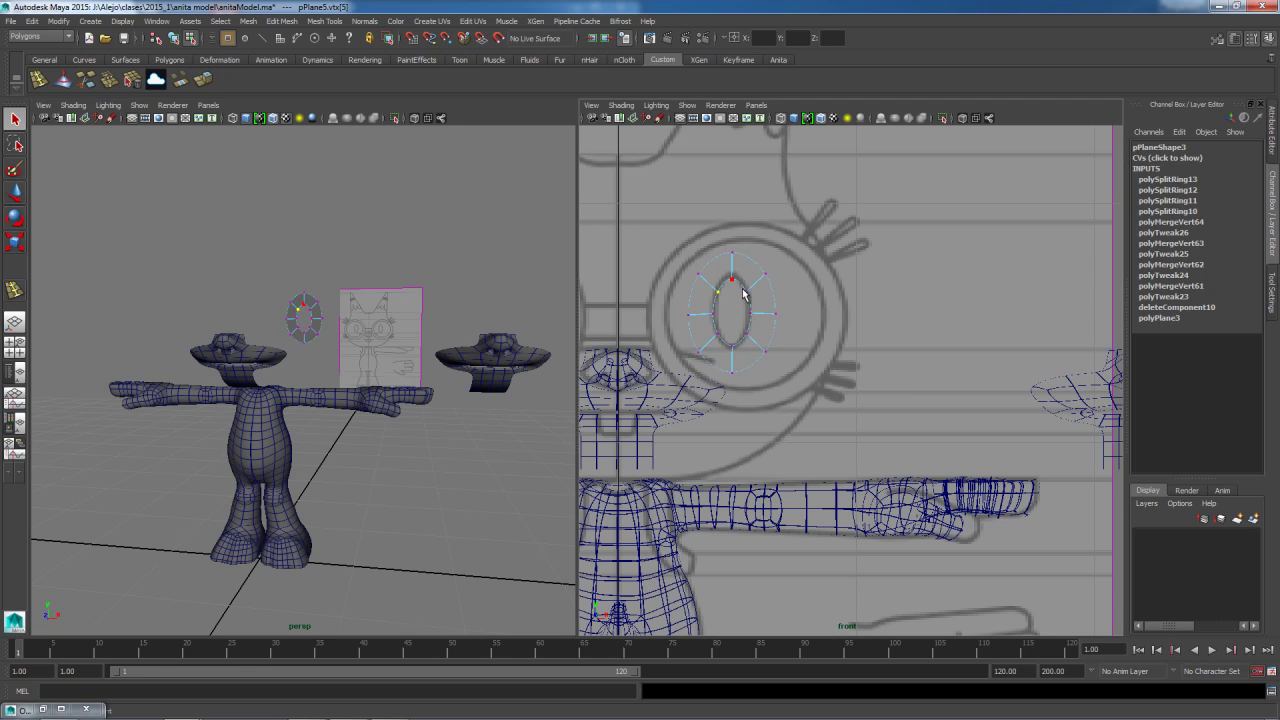
{"action": "left_click", "coordinate": [802, 323]}
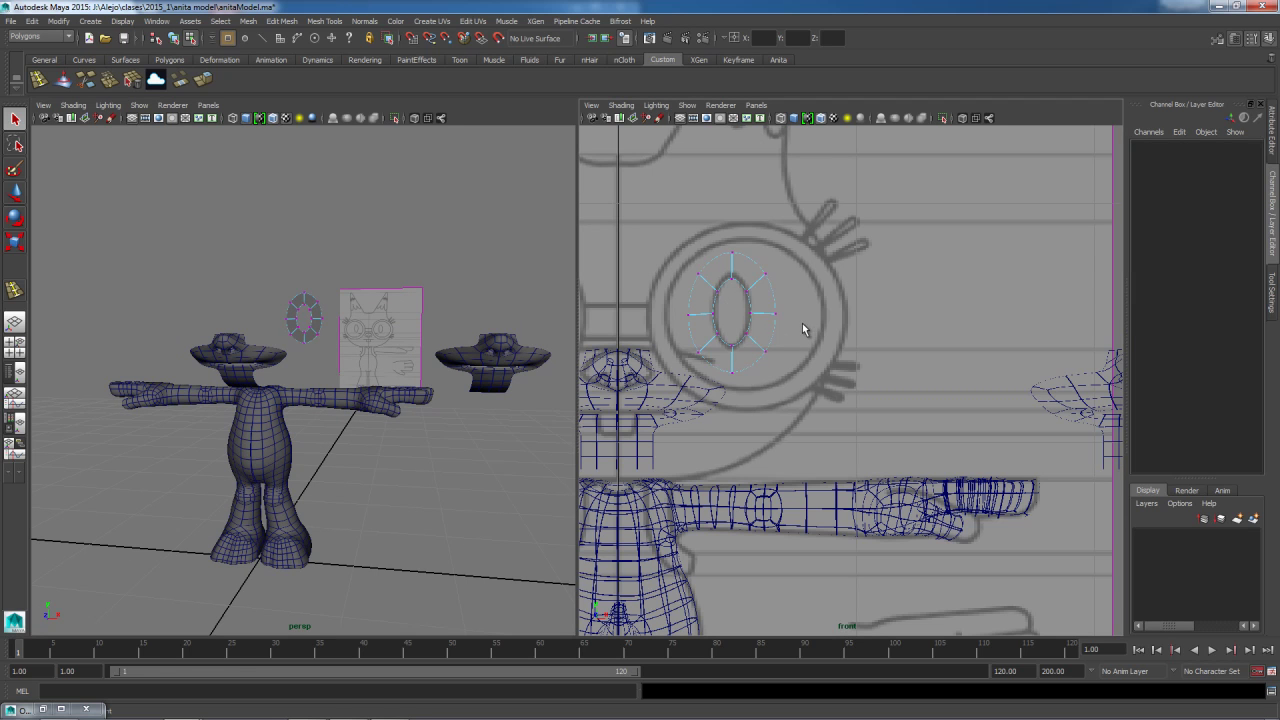
{"action": "left_click", "coordinate": [19, 284]}
{"action": "left_click_drag", "start_coordinate": [756, 280], "coordinate": [758, 281]}
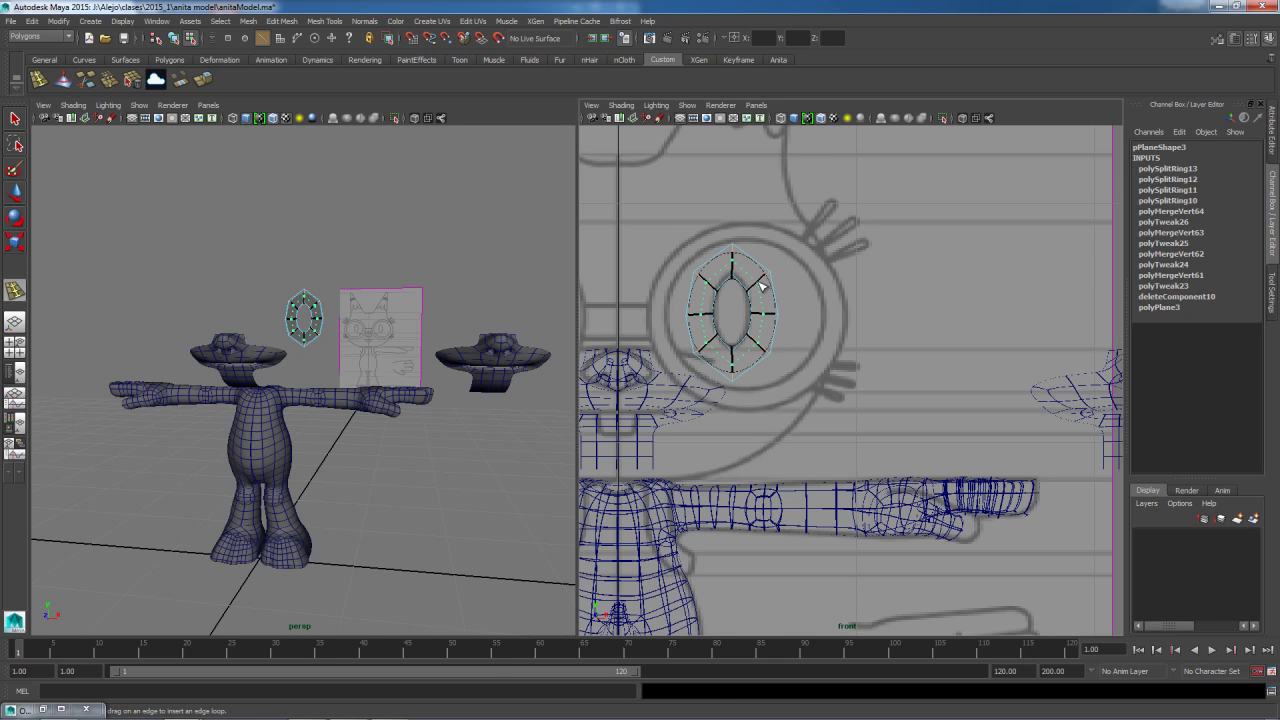
{"action": "left_click", "coordinate": [760, 287]}
{"action": "key", "text": "q"}
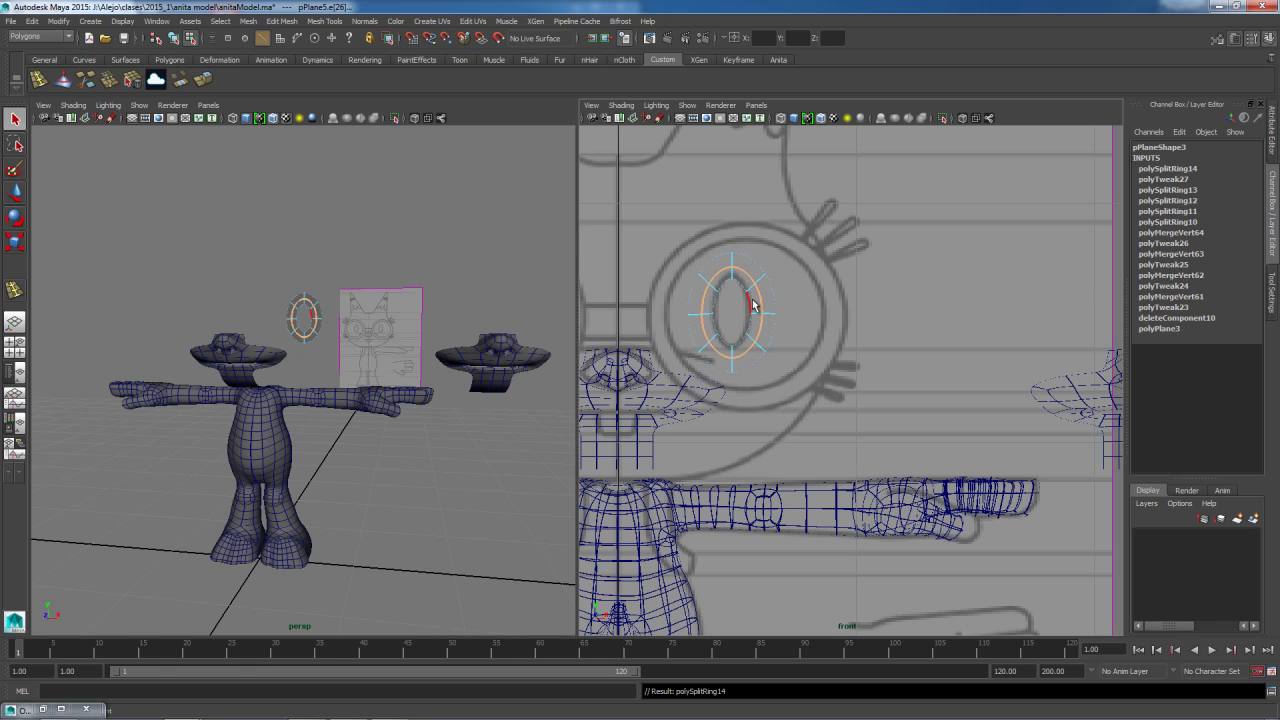
Move the whole eye ring forward in the side view to Translate Z 0.659, onto the eye drawing.
{"action": "right_click_drag", "start_coordinate": [724, 283], "coordinate": [760, 275]}
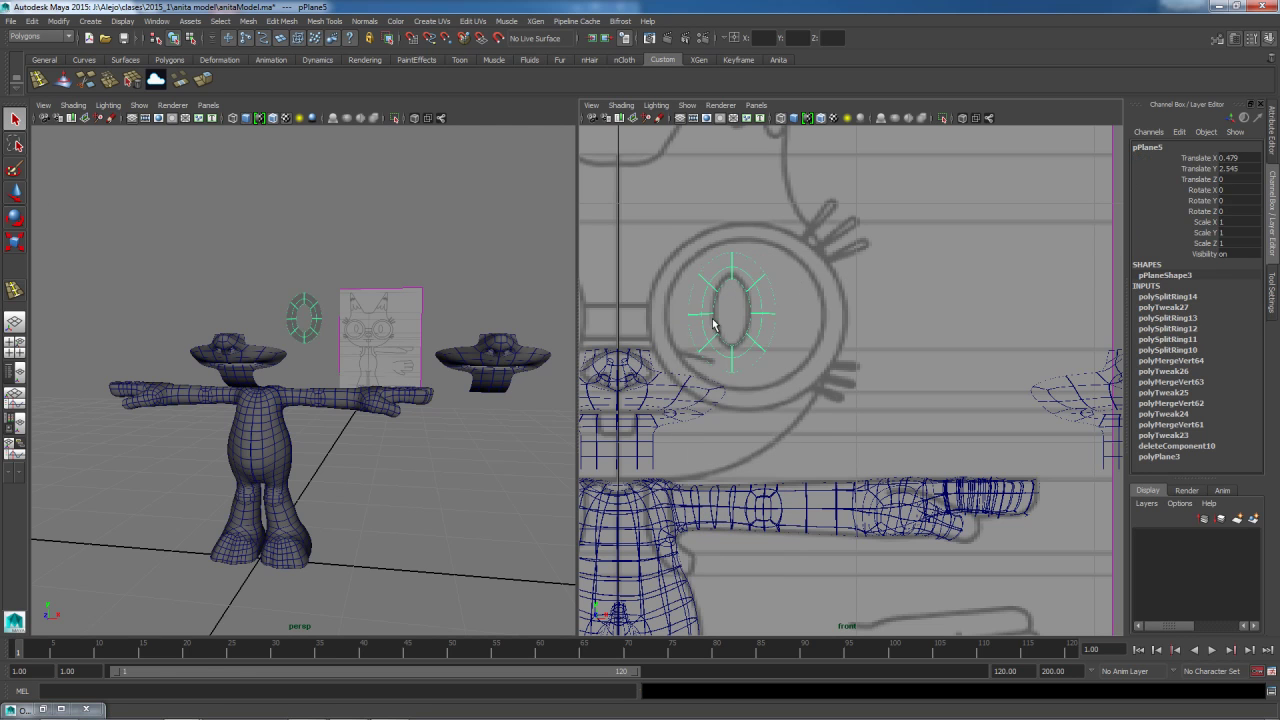
{"action": "key", "text": "space"}
{"action": "left_click_drag", "start_coordinate": [797, 337], "coordinate": [839, 344]}
{"action": "scroll", "coordinate": [839, 344], "scroll_direction": "up", "scroll_amount": 5}
{"action": "key", "text": "w"}
{"action": "left_click_drag", "start_coordinate": [785, 297], "coordinate": [662, 304]}
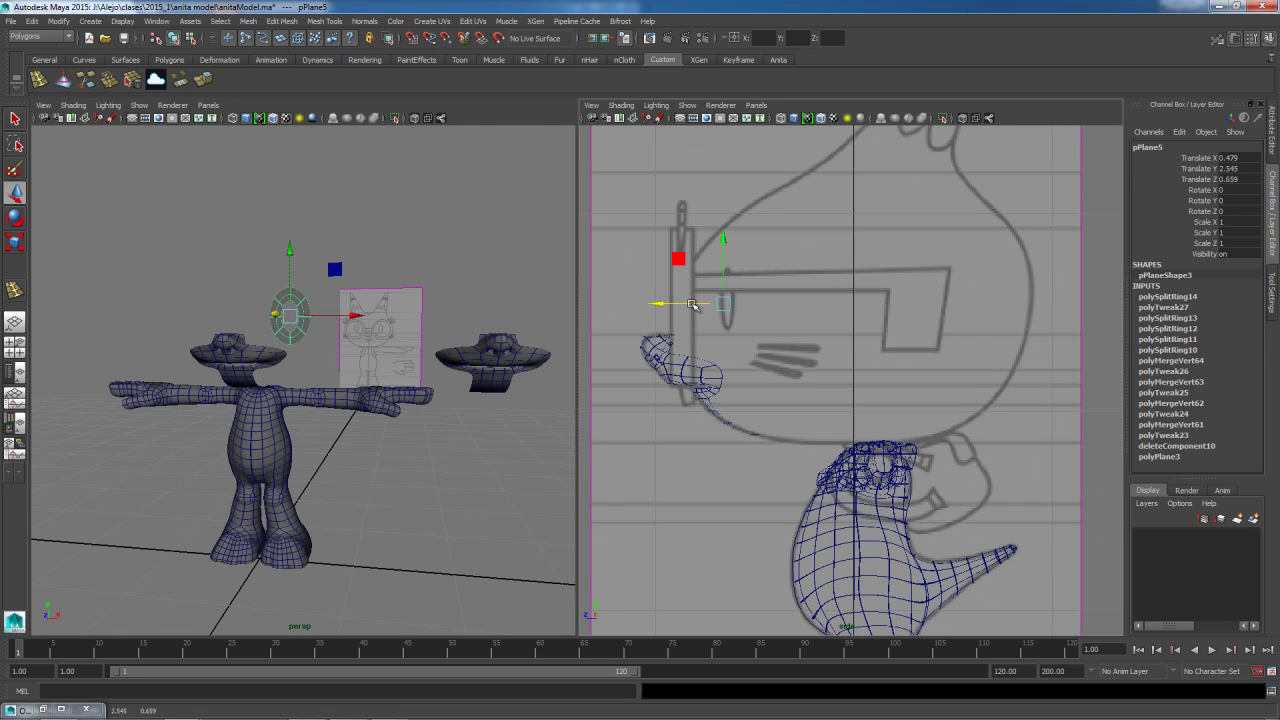
{"action": "scroll", "coordinate": [675, 310], "scroll_direction": "up", "scroll_amount": 4}
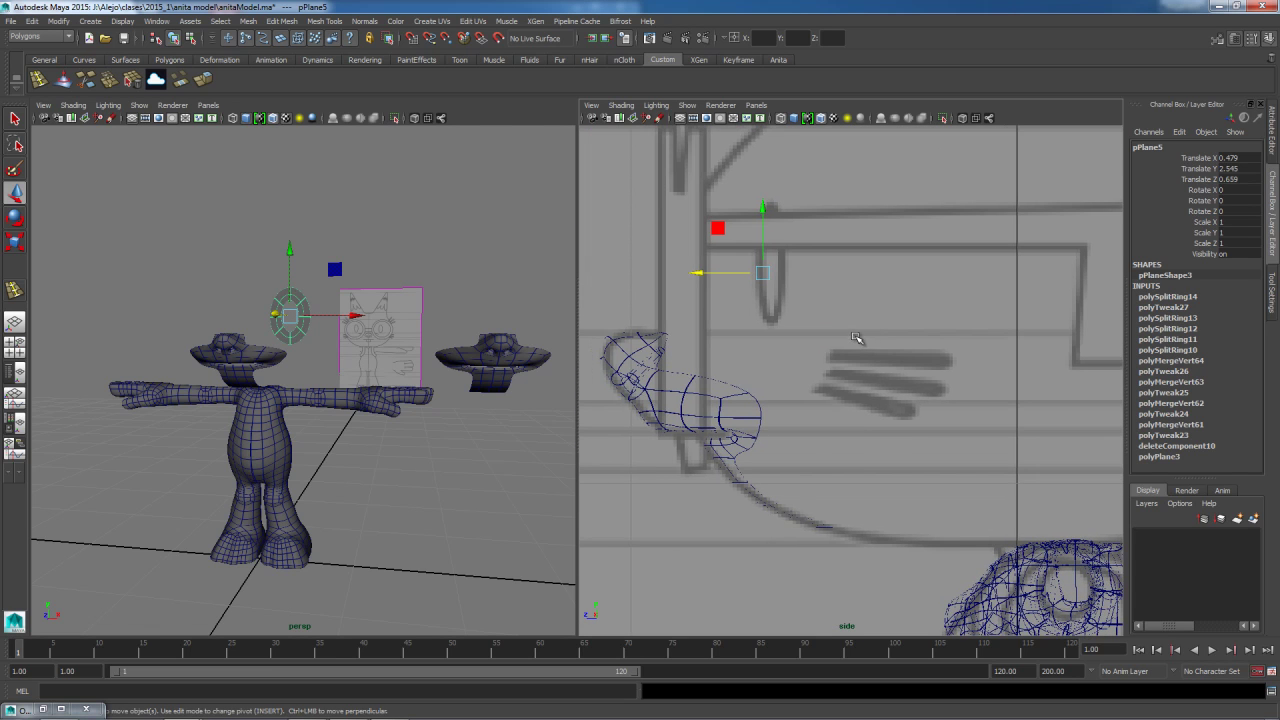
{"action": "key", "text": "f"}
{"action": "scroll", "coordinate": [663, 340], "scroll_direction": "up", "scroll_amount": 5}
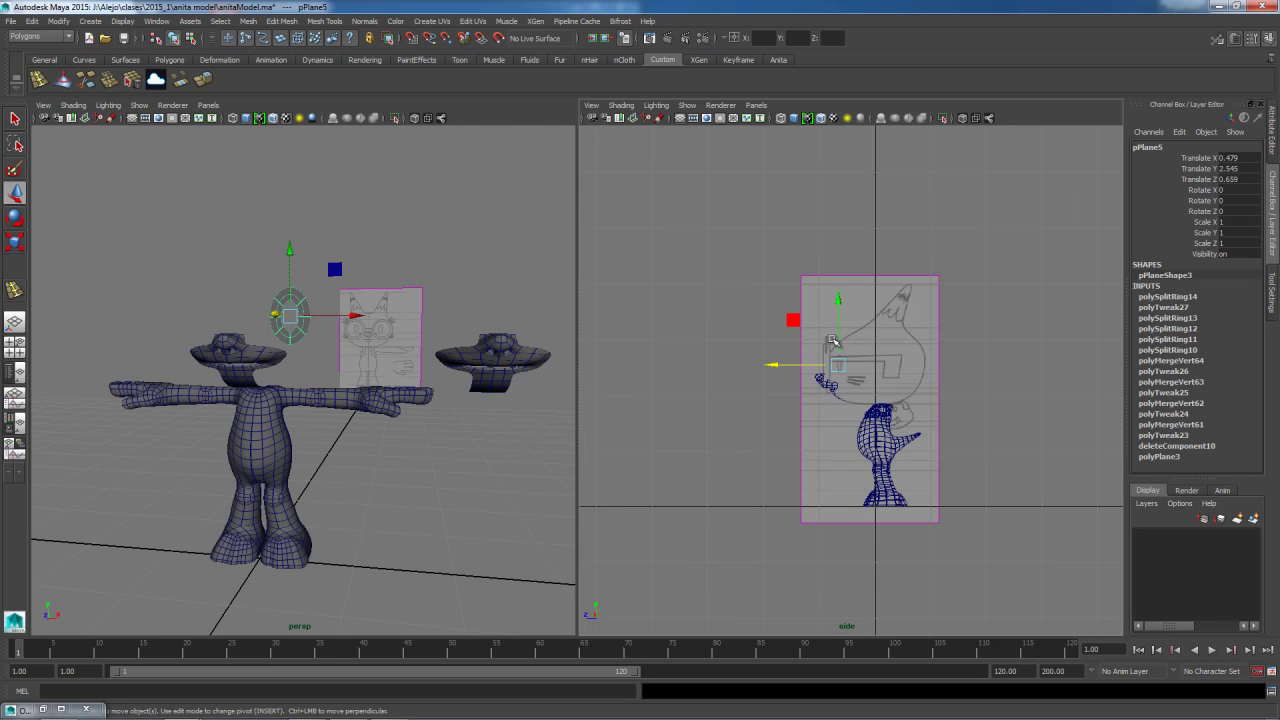
Undo the eye ring's forward move and the inserted edge loop.
{"action": "right_click_drag", "start_coordinate": [290, 328], "coordinate": [320, 346]}
{"action": "middle_click_drag", "start_coordinate": [320, 346], "coordinate": [338, 369], "text": "alt"}
{"action": "right_click_drag", "start_coordinate": [338, 369], "coordinate": [388, 382], "text": "alt"}
{"action": "middle_click_drag", "start_coordinate": [388, 382], "coordinate": [372, 441], "text": "alt"}
{"action": "key", "text": "ctrl+z"}
{"action": "key", "text": "ctrl+z"}
{"action": "key", "text": "ctrl+z"}
{"action": "key", "text": "ctrl+z"}
{"action": "key", "text": "ctrl+z"}
{"action": "key", "text": "ctrl+z"}
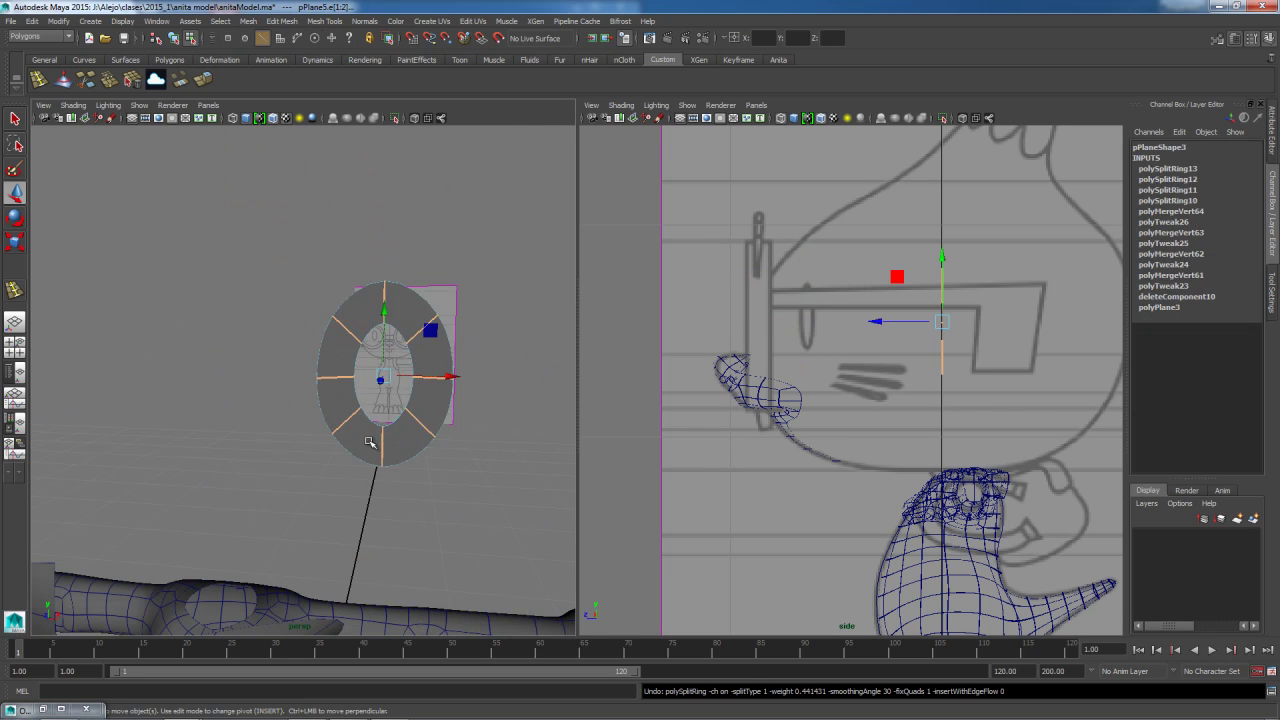
Move the eye ring forward to Translate Z 0.642 and push its three inner vertices farthest from the character's centre line slightly back.
{"action": "right_click_drag", "start_coordinate": [406, 303], "coordinate": [445, 283]}
{"action": "left_click_drag", "start_coordinate": [875, 322], "coordinate": [741, 323]}
{"action": "right_click", "coordinate": [453, 317]}
{"action": "right_click_drag", "start_coordinate": [453, 318], "coordinate": [419, 318]}
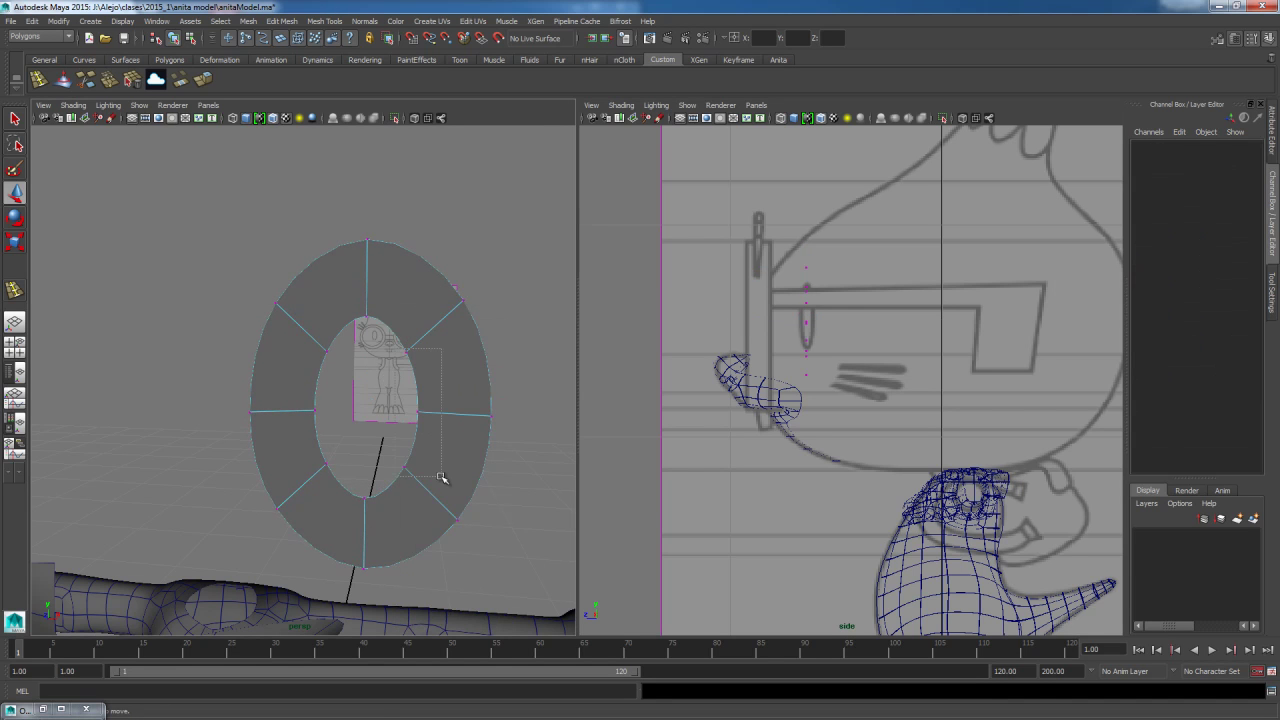
{"action": "left_click_drag", "start_coordinate": [440, 478], "coordinate": [441, 478]}
{"action": "scroll", "coordinate": [778, 294], "scroll_direction": "up", "scroll_amount": 3}
{"action": "left_click_drag", "start_coordinate": [715, 286], "coordinate": [725, 287]}
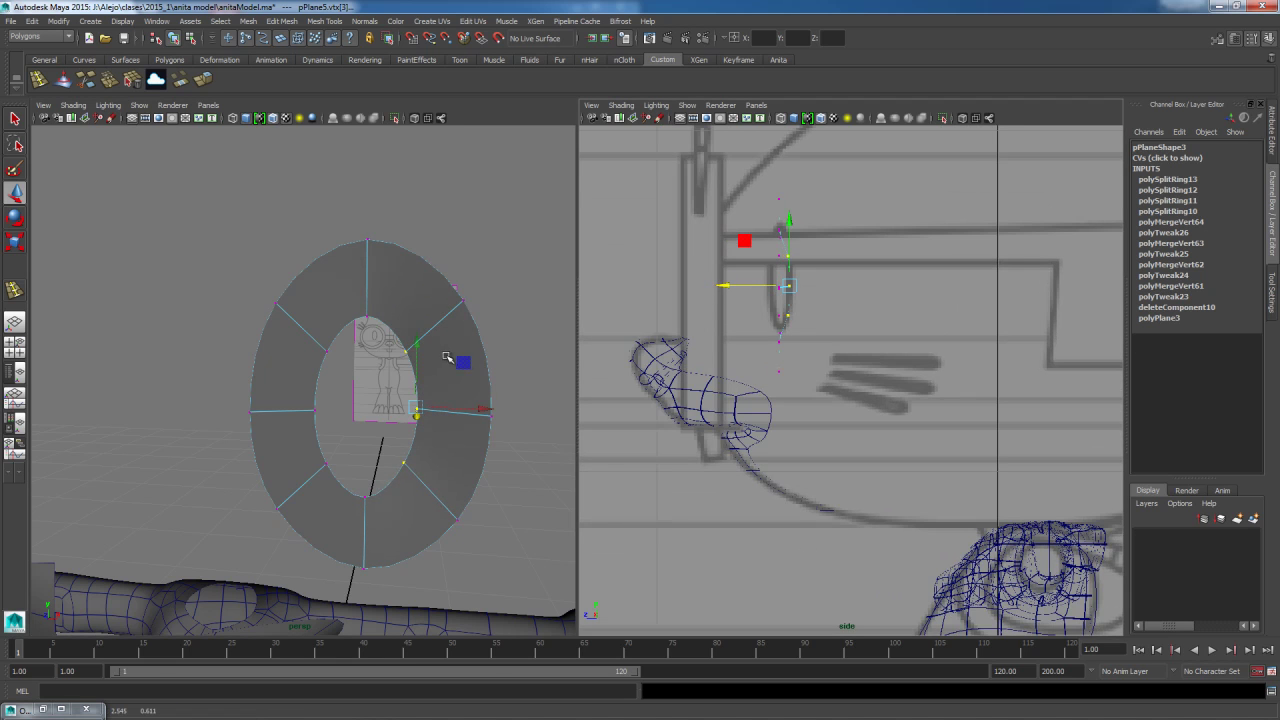
Shade the side view without wireframe and move the ring's three inner vertices nearest the character's centre line slightly forward.
{"action": "left_click", "coordinate": [793, 118]}
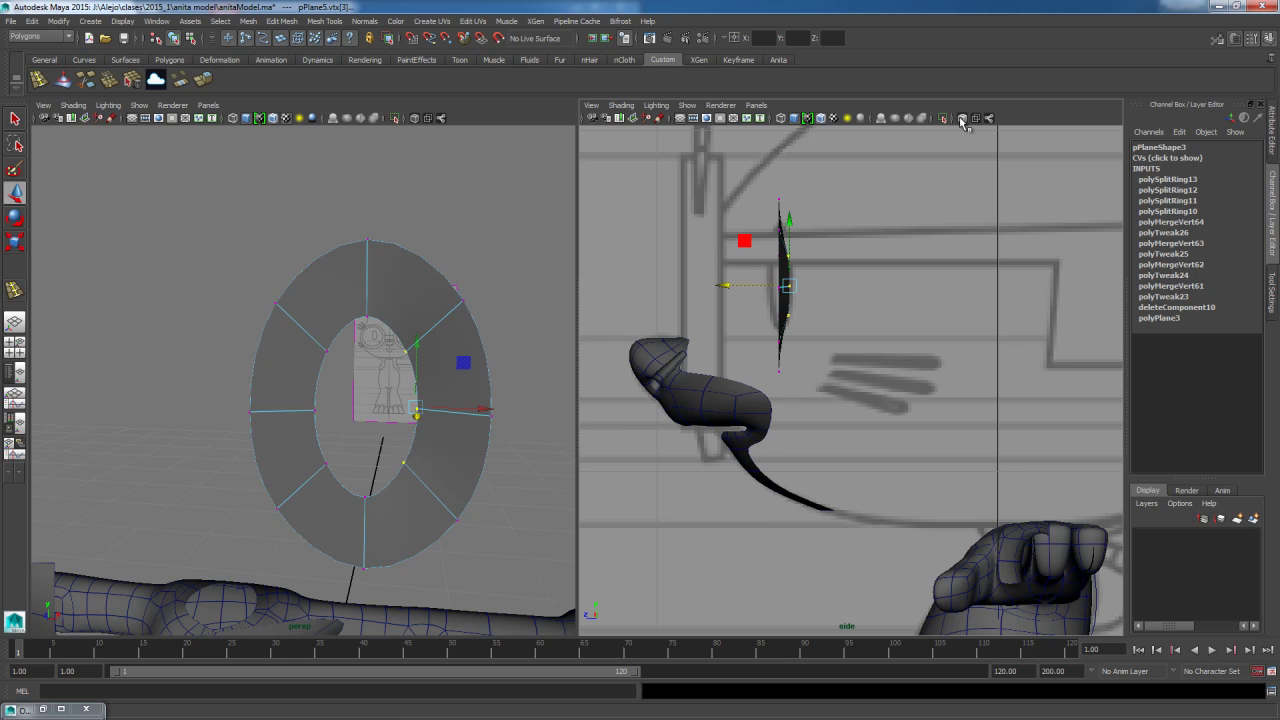
{"action": "left_click", "coordinate": [821, 118]}
{"action": "left_click_drag", "start_coordinate": [303, 318], "coordinate": [332, 430]}
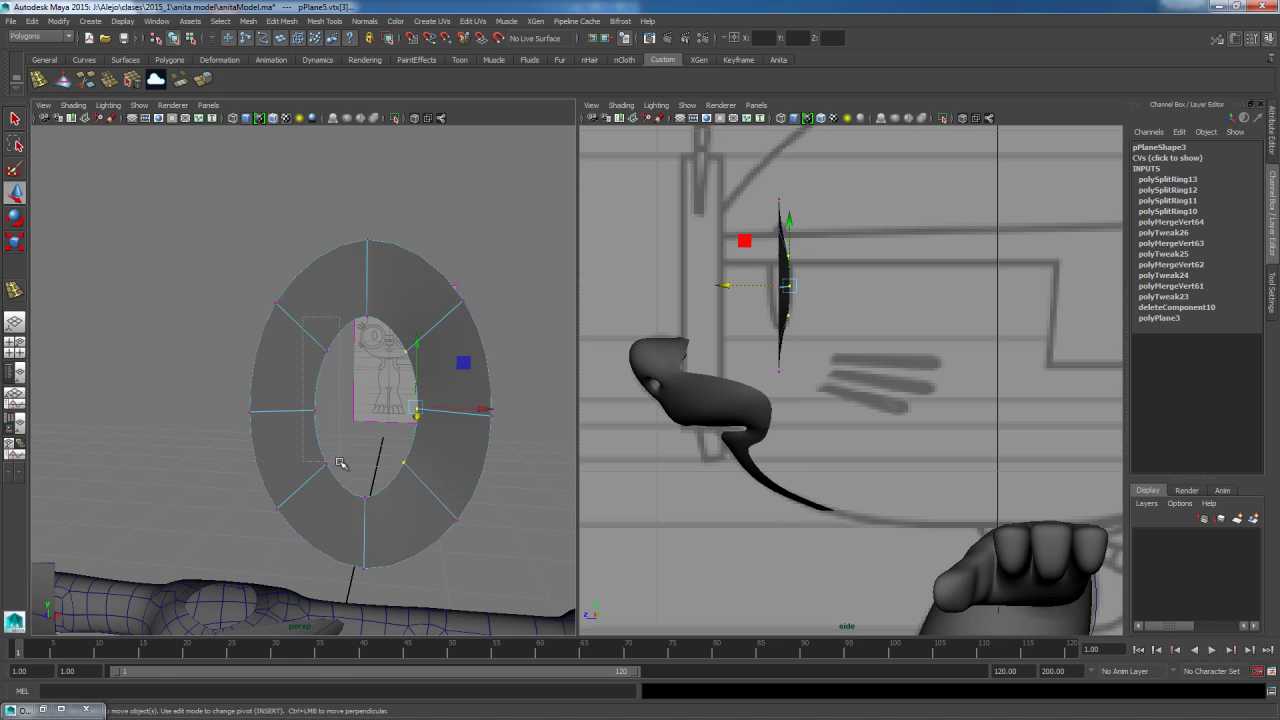
{"action": "left_click_drag", "start_coordinate": [718, 285], "coordinate": [708, 285]}
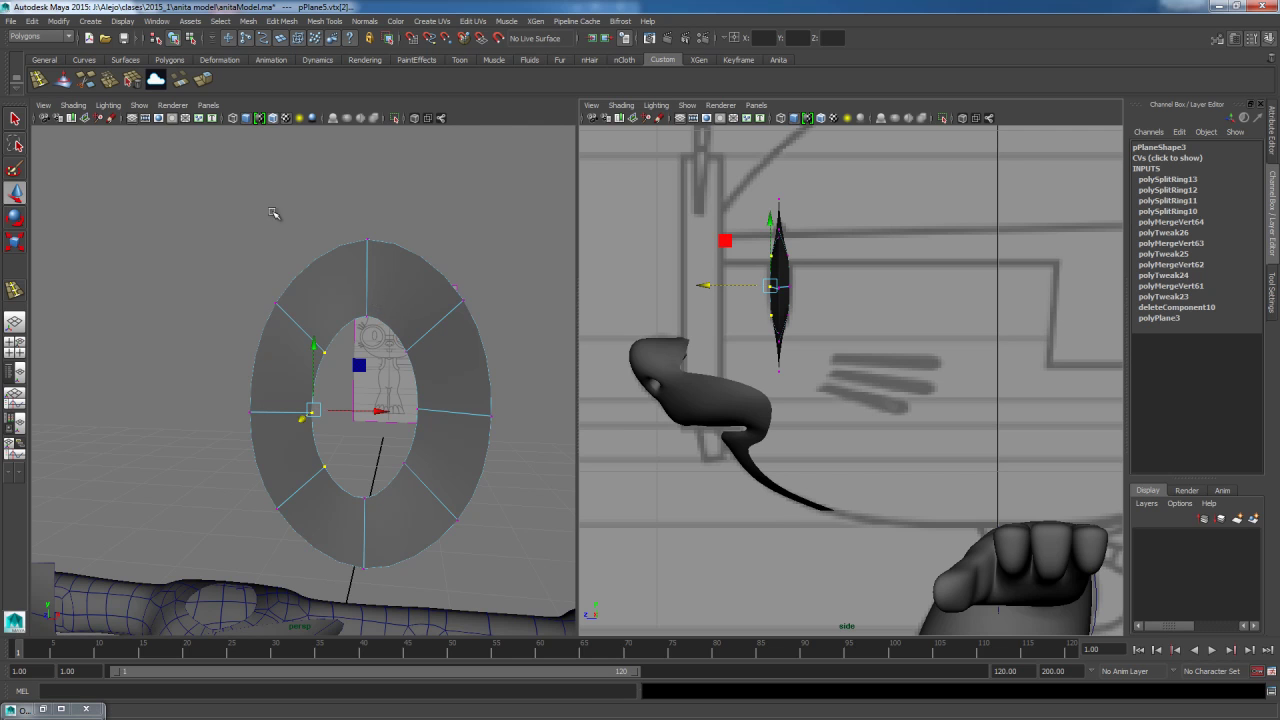
Curve the ring's outer edge in depth: move the three vertices away from the centre line back and the three nearest it forward.
{"action": "left_click_drag", "start_coordinate": [455, 288], "coordinate": [538, 548]}
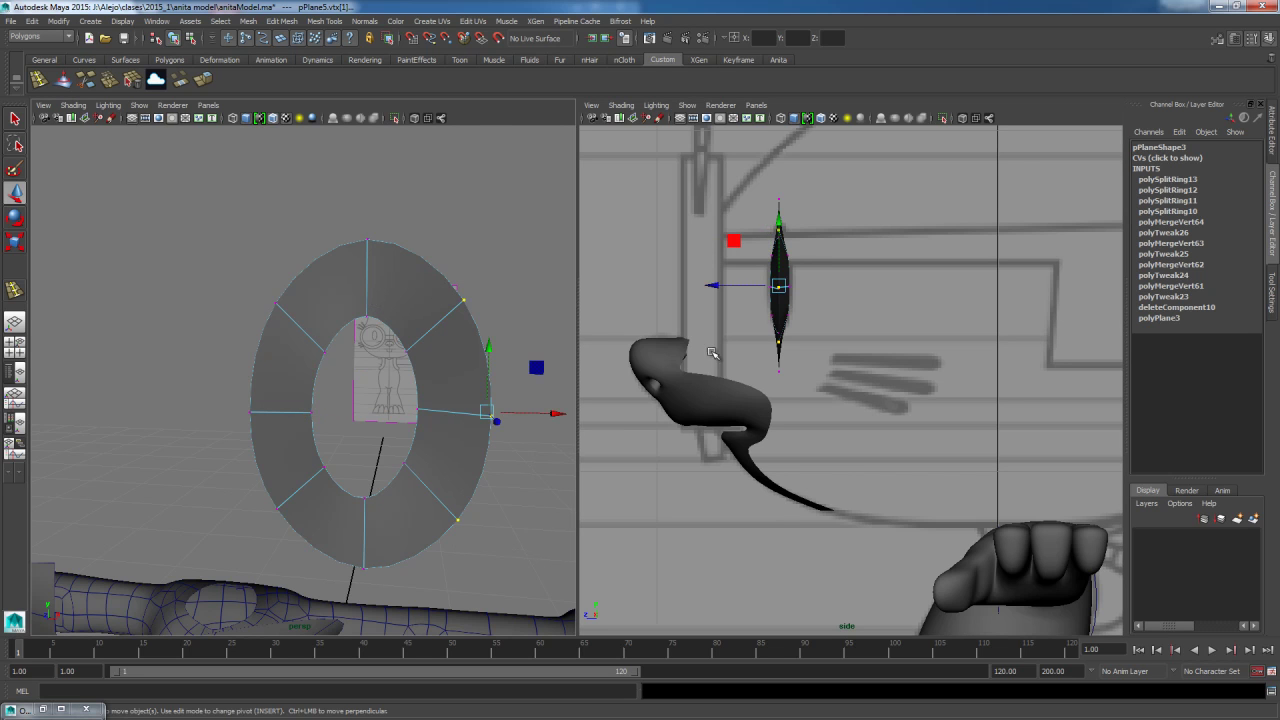
{"action": "left_click_drag", "start_coordinate": [710, 289], "coordinate": [751, 287]}
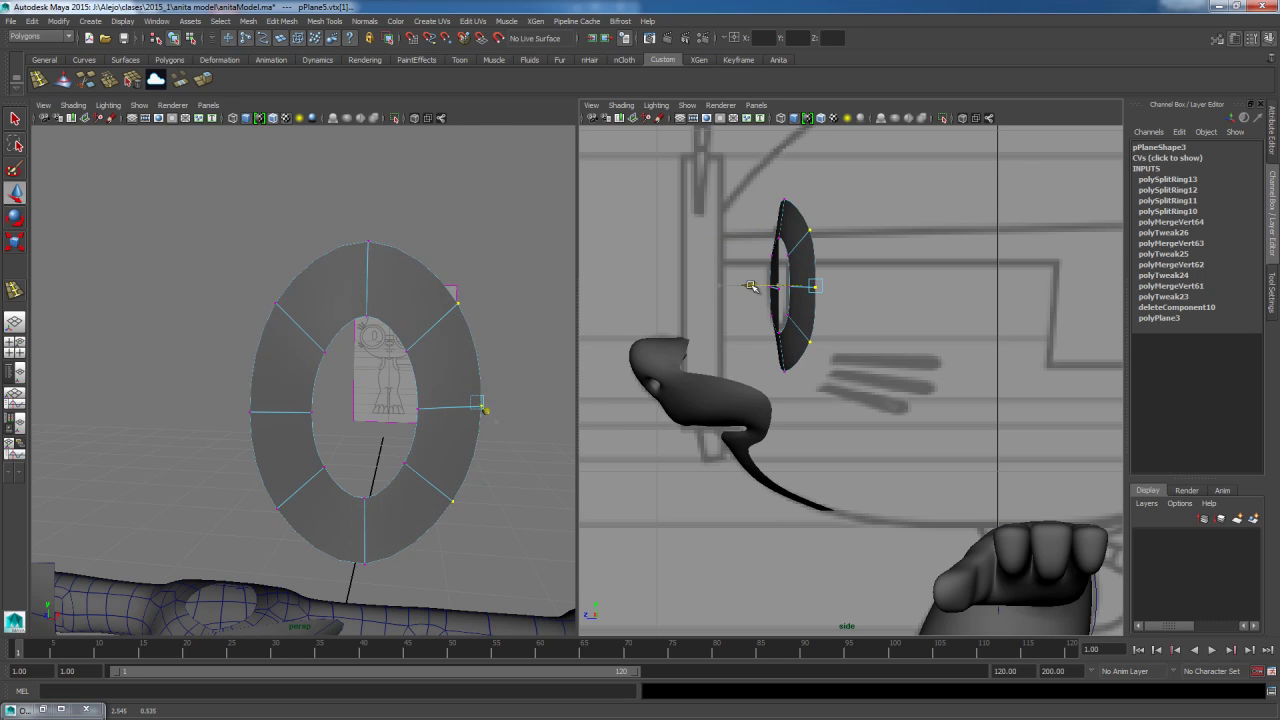
{"action": "left_click_drag", "start_coordinate": [214, 296], "coordinate": [281, 530]}
{"action": "left_click_drag", "start_coordinate": [717, 287], "coordinate": [677, 282]}
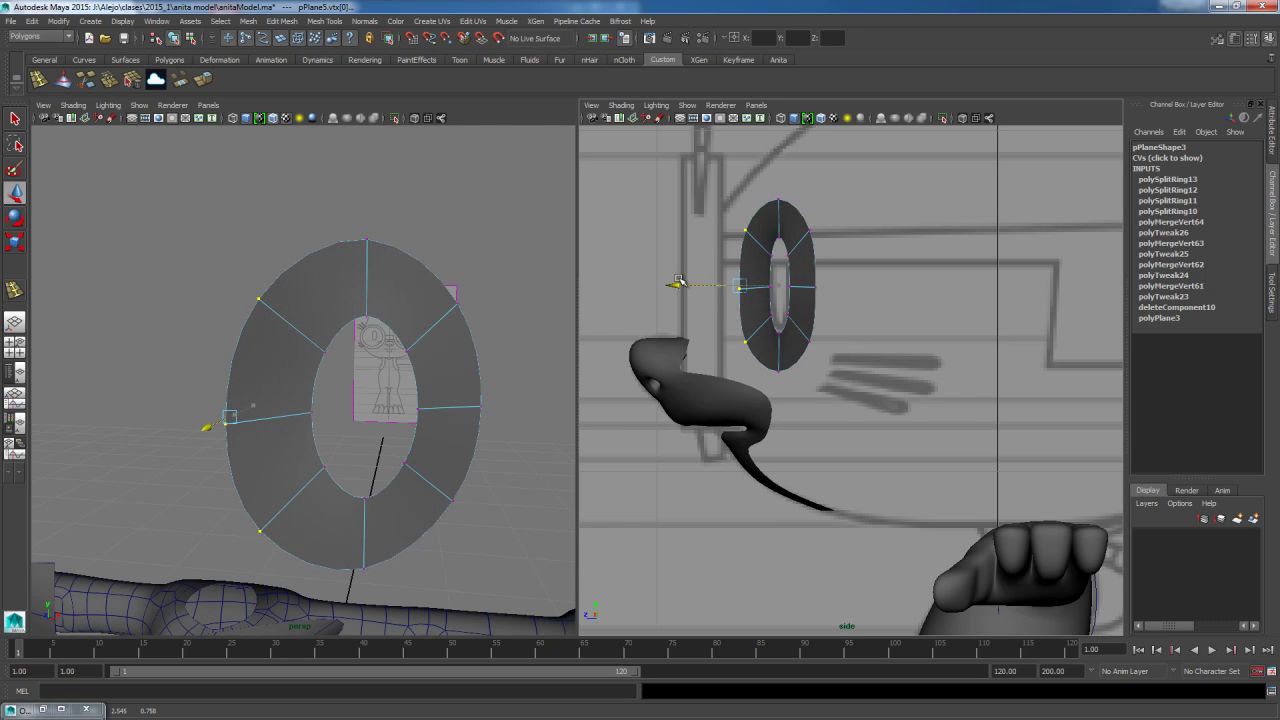
{"action": "right_click_drag", "start_coordinate": [434, 409], "coordinate": [269, 377], "text": "alt"}
{"action": "left_click_drag", "start_coordinate": [269, 377], "coordinate": [289, 409], "text": "alt"}
{"action": "right_click_drag", "start_coordinate": [289, 409], "coordinate": [331, 433], "text": "alt"}
{"action": "left_click_drag", "start_coordinate": [332, 433], "coordinate": [366, 375], "text": "alt"}
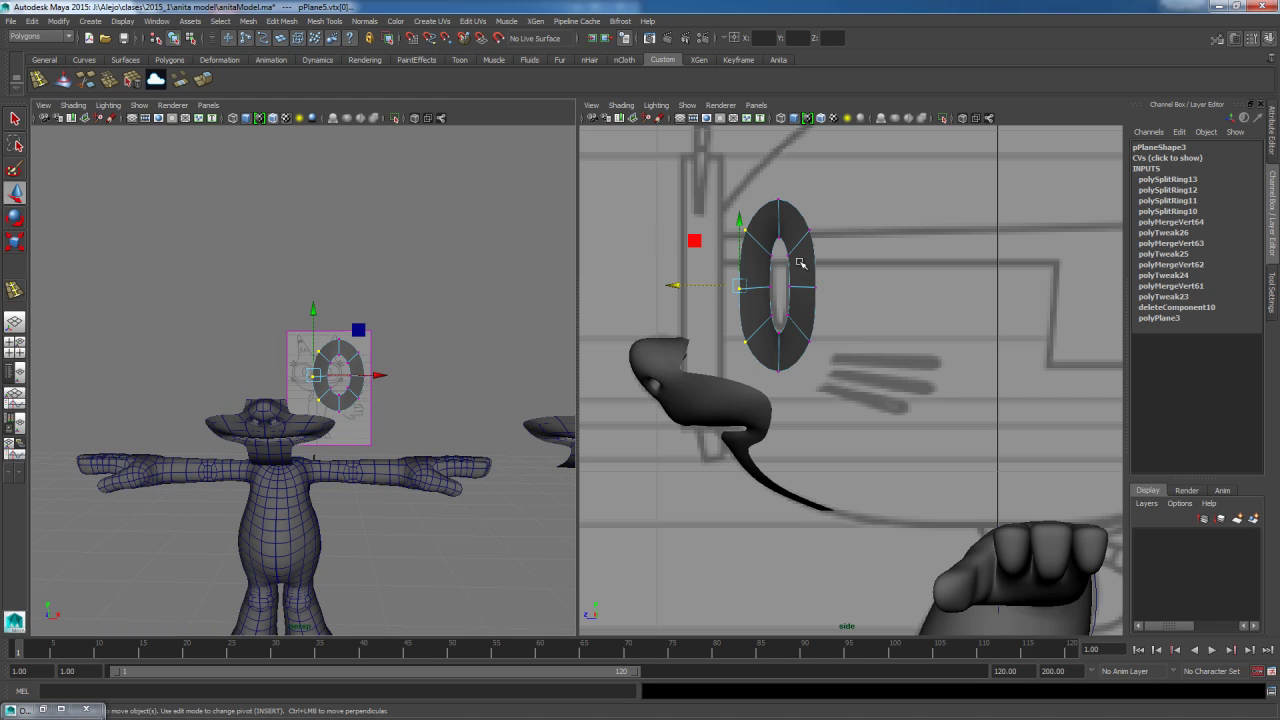
Return to object selection and create a polygon sphere in the front view, centred on the pupil and extending beyond the ring.
{"action": "key", "text": "q"}
{"action": "right_click_drag", "start_coordinate": [766, 225], "coordinate": [802, 205]}
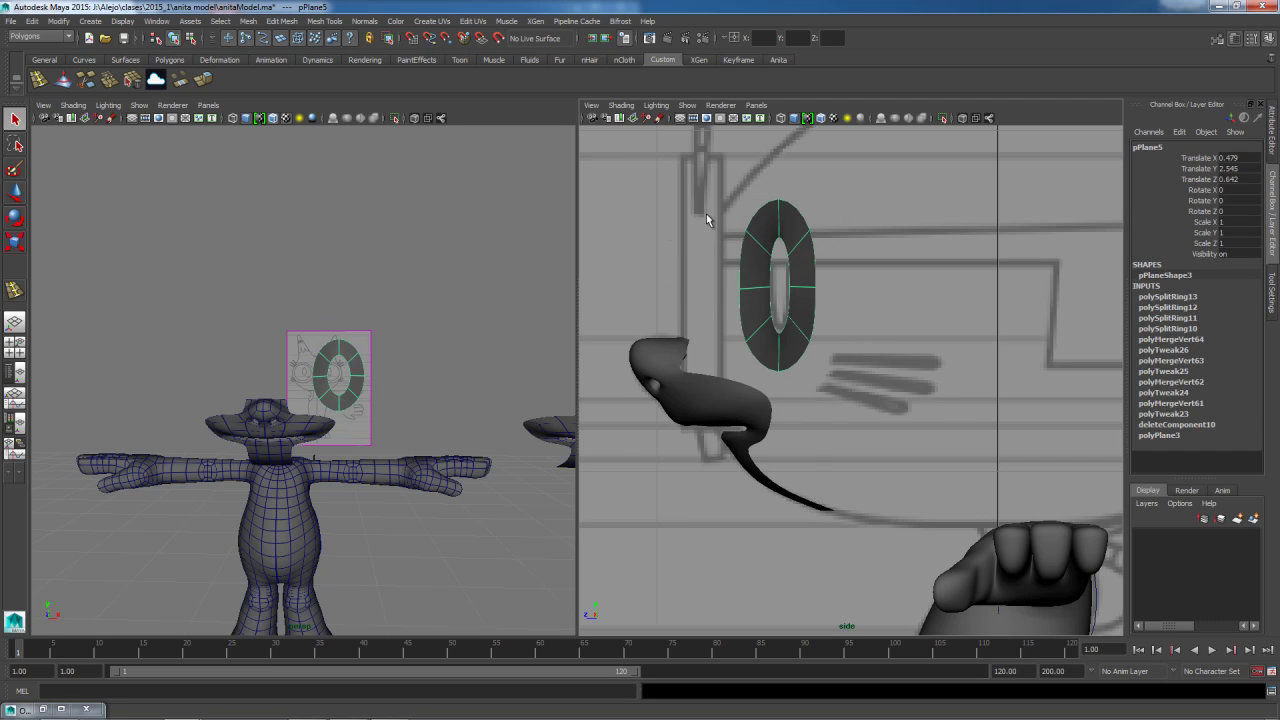
{"action": "key", "text": "space"}
{"action": "left_click_drag", "start_coordinate": [797, 297], "coordinate": [783, 325]}
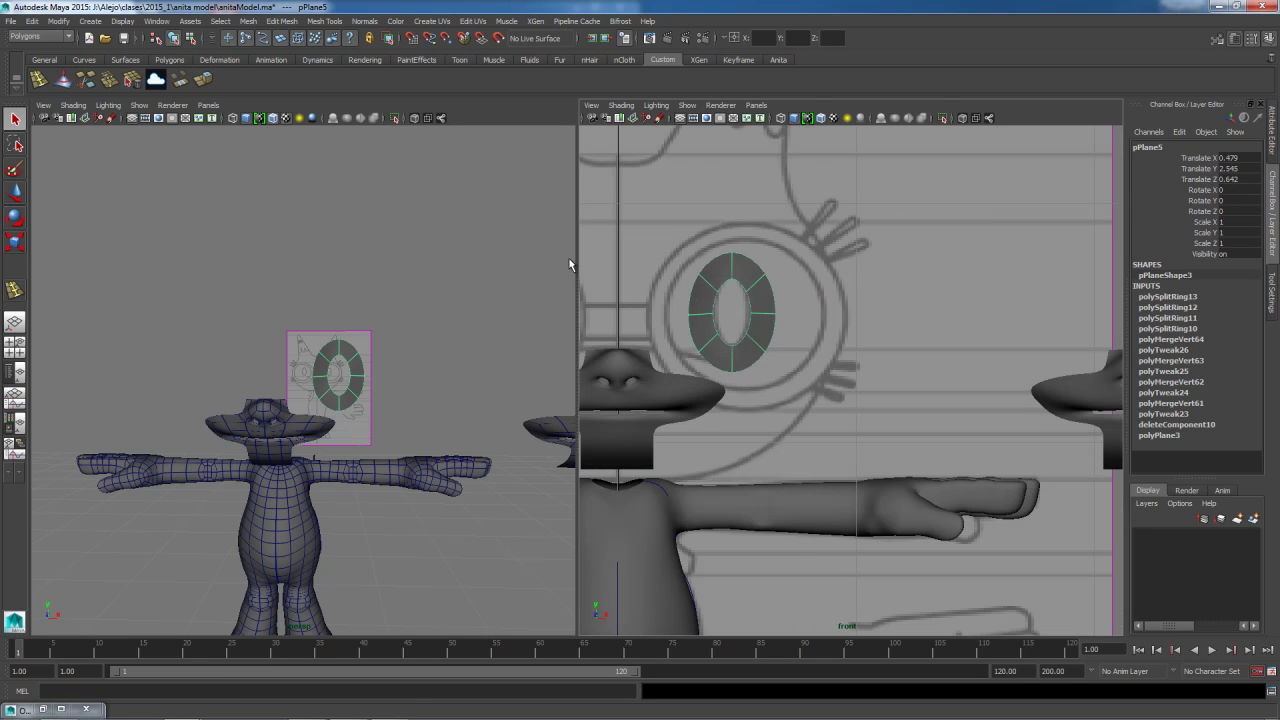
{"action": "left_click", "coordinate": [169, 59]}
{"action": "left_click", "coordinate": [41, 81]}
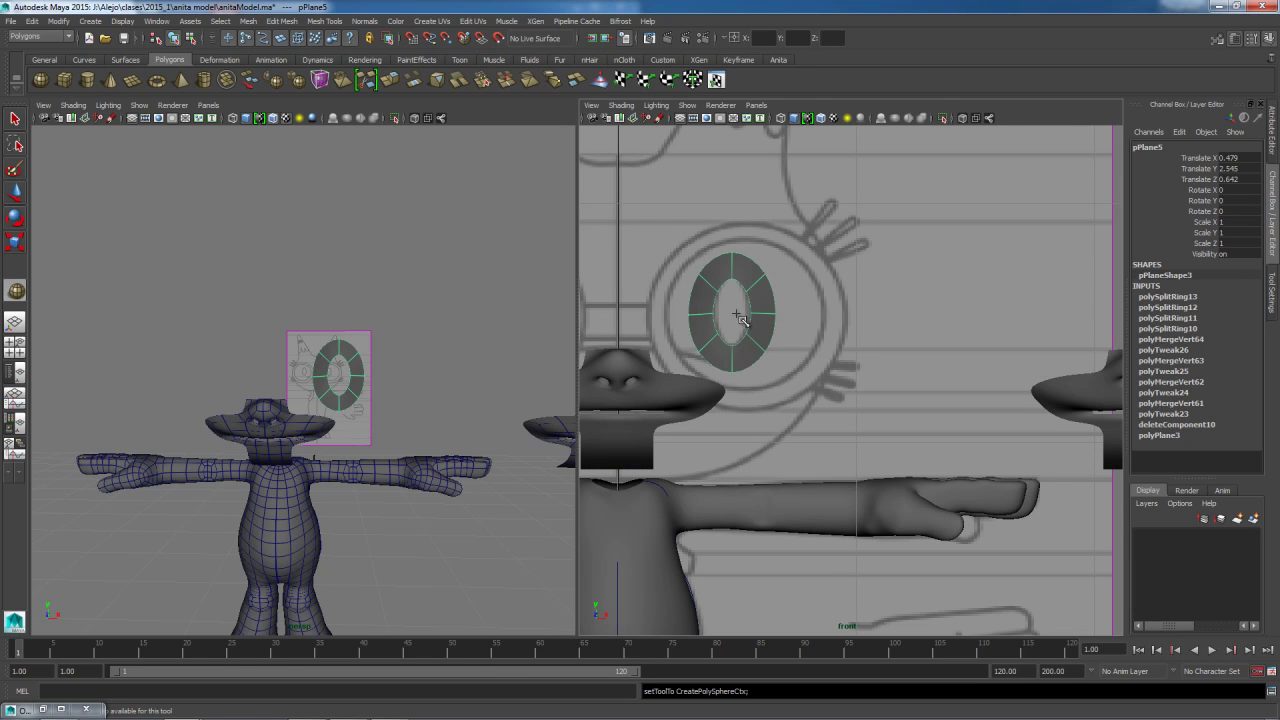
{"action": "left_click_drag", "start_coordinate": [736, 315], "coordinate": [811, 377]}
Move the eye sphere forward in the side view to Translate Z 0.367, partly into the eye ring.
{"action": "left_click_drag", "start_coordinate": [458, 379], "coordinate": [363, 380], "text": "alt"}
{"action": "right_click_drag", "start_coordinate": [363, 380], "coordinate": [471, 418], "text": "alt"}
{"action": "left_click_drag", "start_coordinate": [471, 418], "coordinate": [413, 415], "text": "alt"}
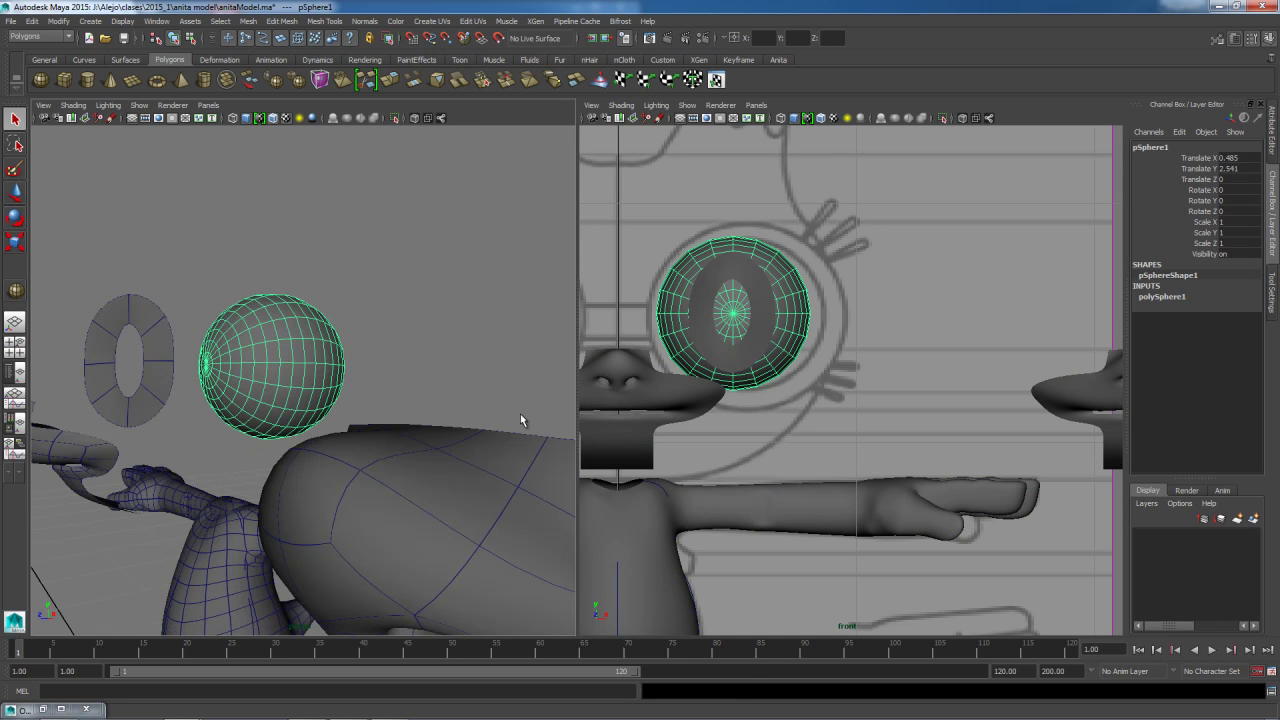
{"action": "key", "text": "space"}
{"action": "left_click_drag", "start_coordinate": [846, 410], "coordinate": [881, 409]}
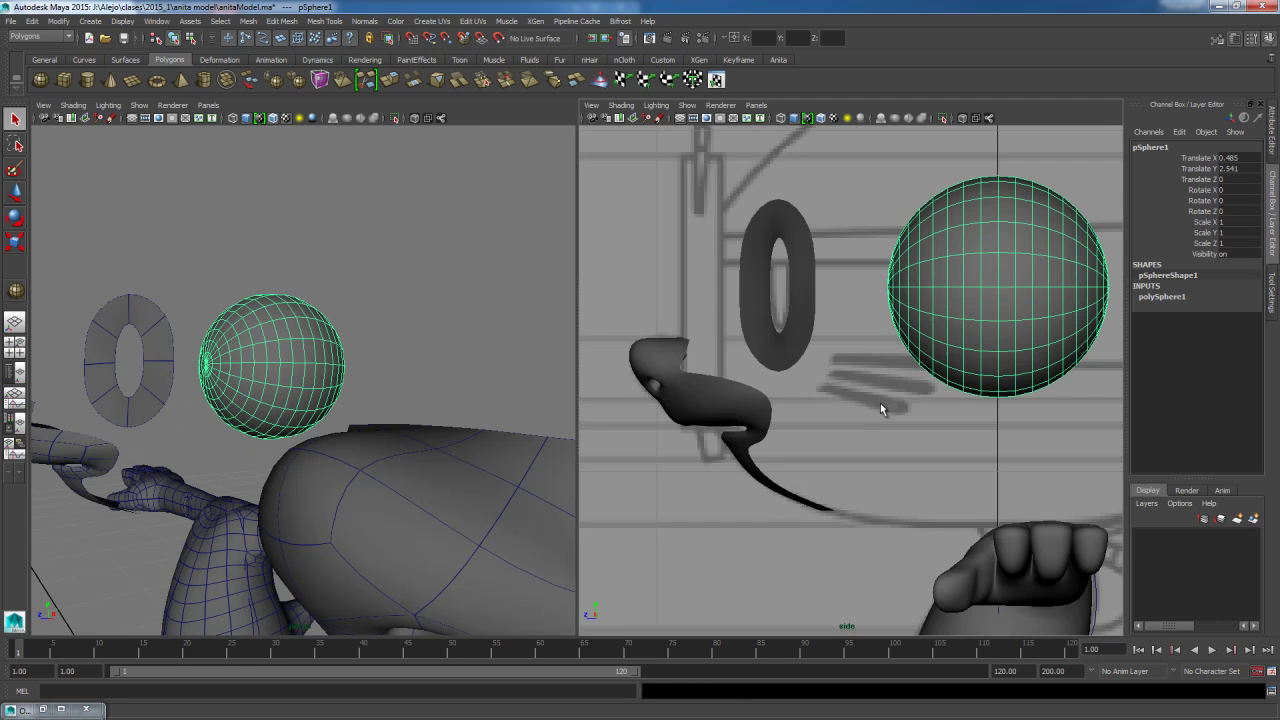
{"action": "key", "text": "w"}
{"action": "left_click_drag", "start_coordinate": [933, 288], "coordinate": [813, 285]}
{"action": "left_click_drag", "start_coordinate": [252, 371], "coordinate": [376, 379], "text": "alt"}
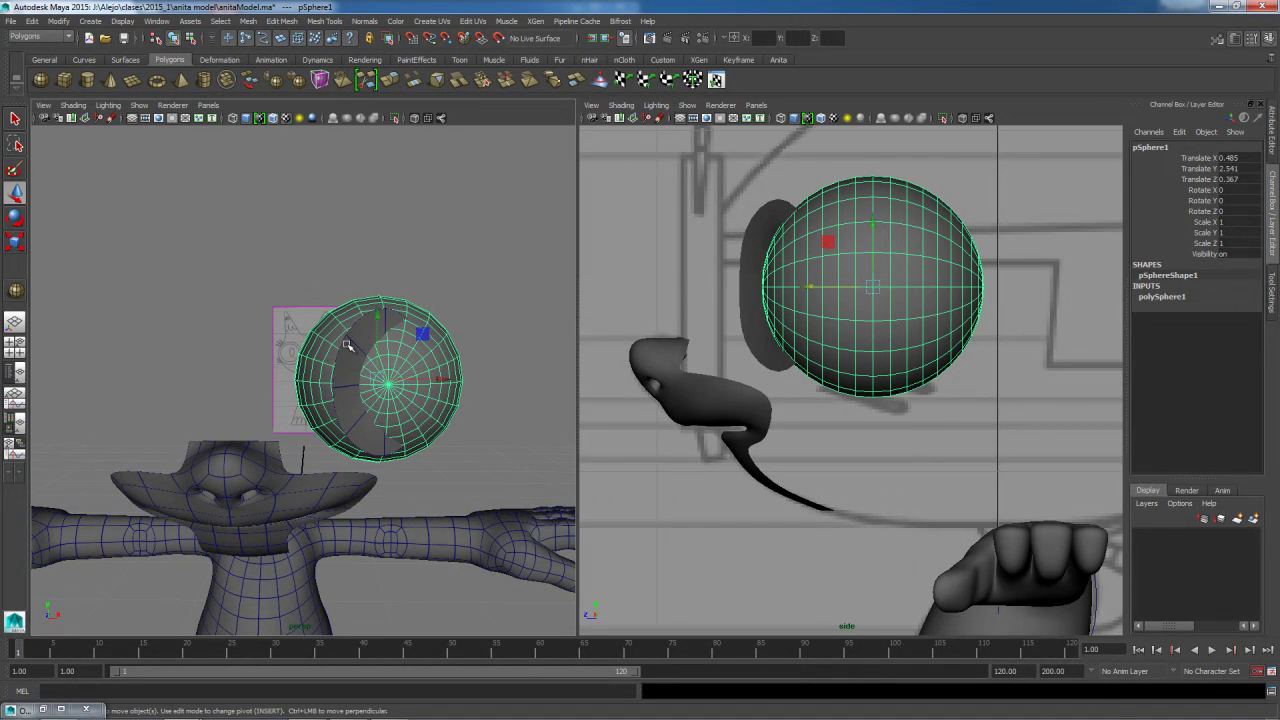
Set the front view to wireframe and shift the eye sphere sideways to Translate X 0.48 to centre it on the pupil.
{"action": "key", "text": "space"}
{"action": "left_click", "coordinate": [698, 358]}
{"action": "left_click_drag", "start_coordinate": [698, 358], "coordinate": [700, 384]}
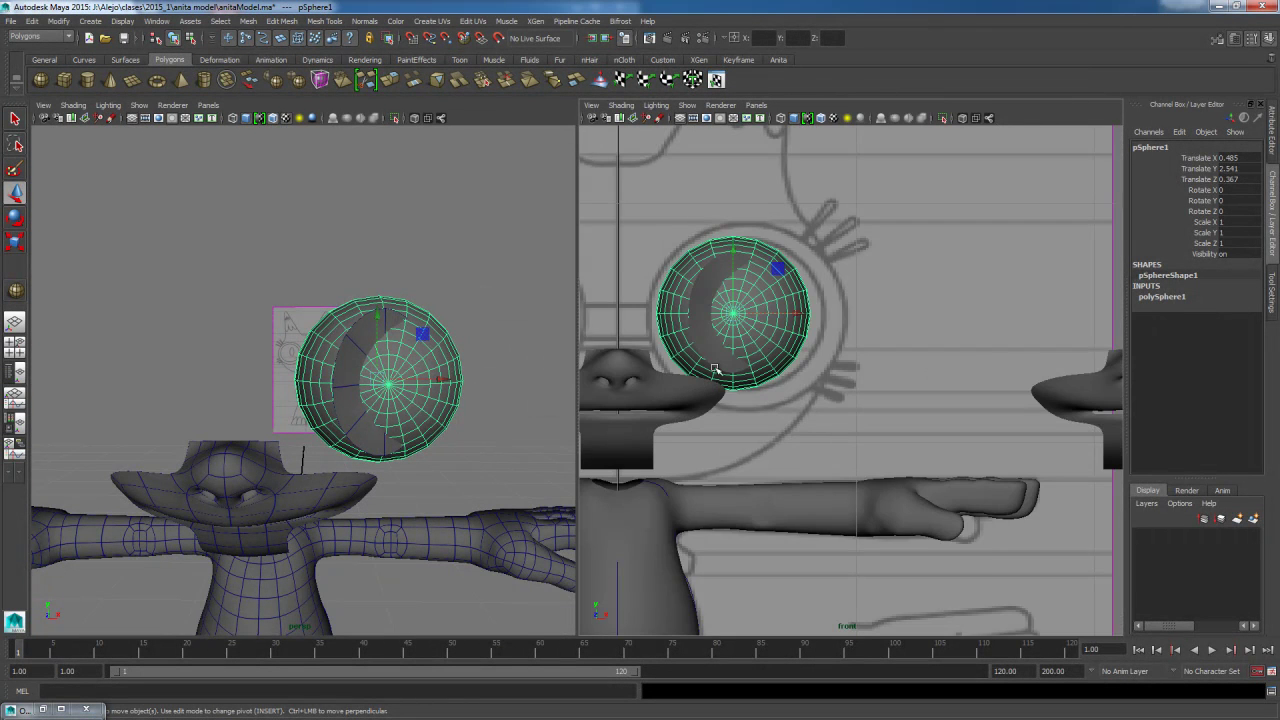
{"action": "scroll", "coordinate": [740, 340], "scroll_direction": "up", "scroll_amount": 1}
{"action": "key", "text": "4"}
{"action": "left_click_drag", "start_coordinate": [779, 305], "coordinate": [770, 303]}
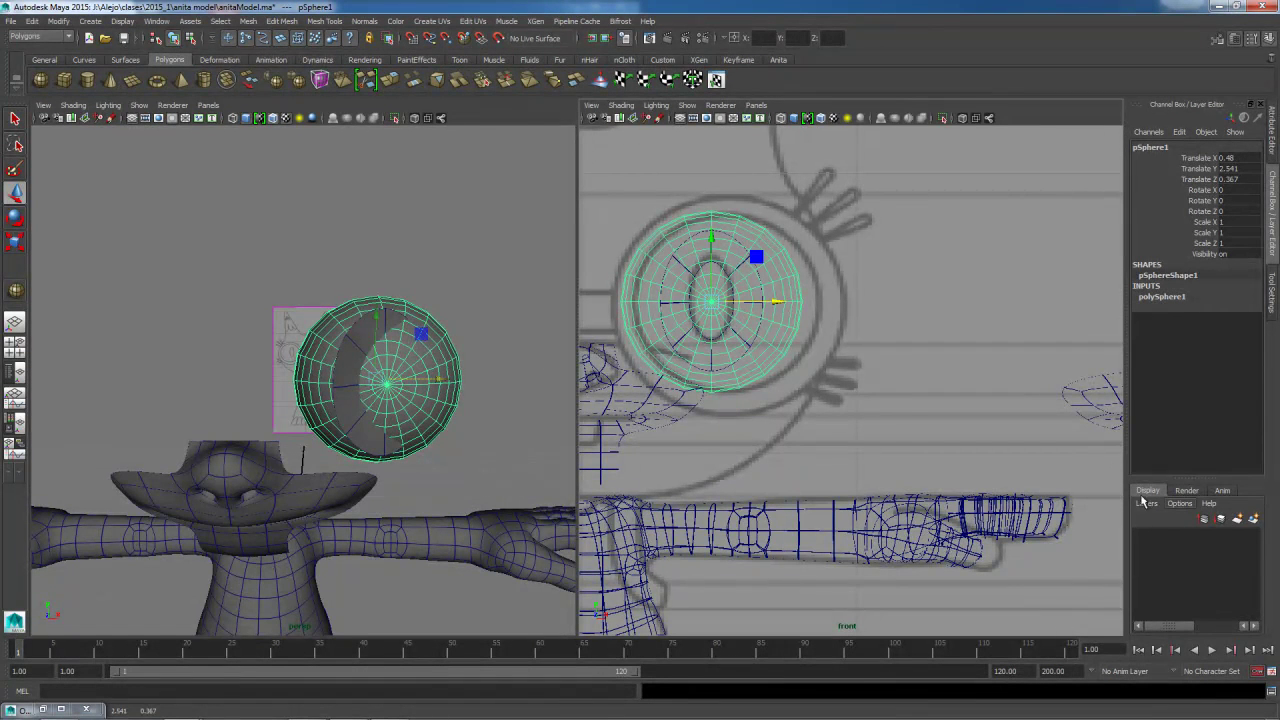
Put the eye sphere on a new display layer and set that layer to reference.
{"action": "left_click", "coordinate": [1250, 519]}
{"action": "left_click", "coordinate": [1157, 537]}
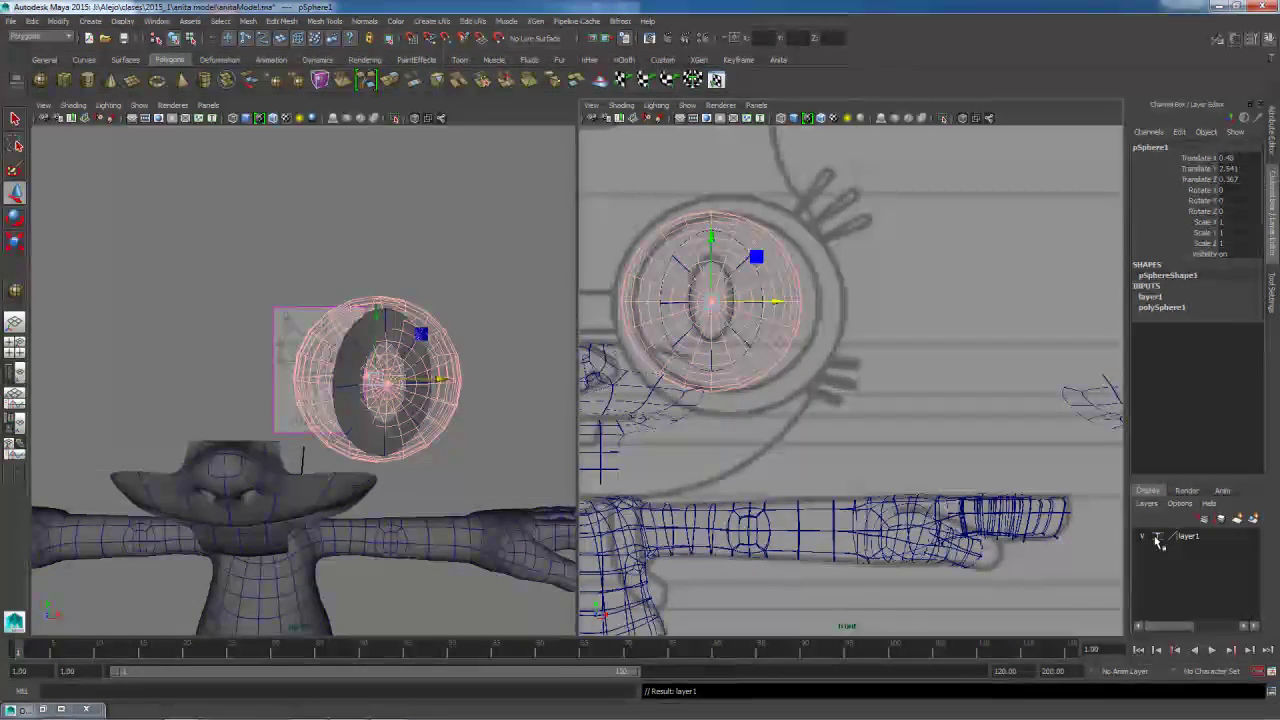
{"action": "left_click", "coordinate": [1157, 537]}
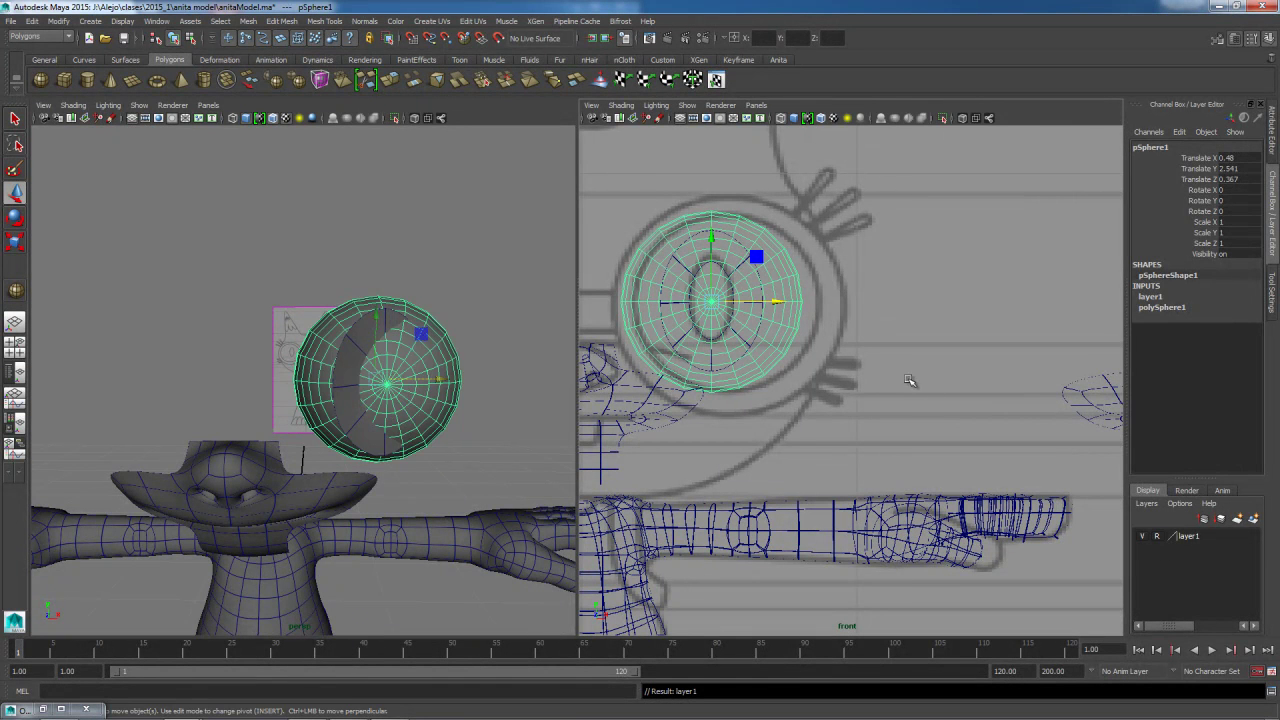
Edit the eye ring's vertices and pull the inner ones nearest the character's centre line slightly forward relative to the sphere.
{"action": "left_click", "coordinate": [748, 314]}
{"action": "left_click_drag", "start_coordinate": [500, 397], "coordinate": [392, 420], "text": "alt"}
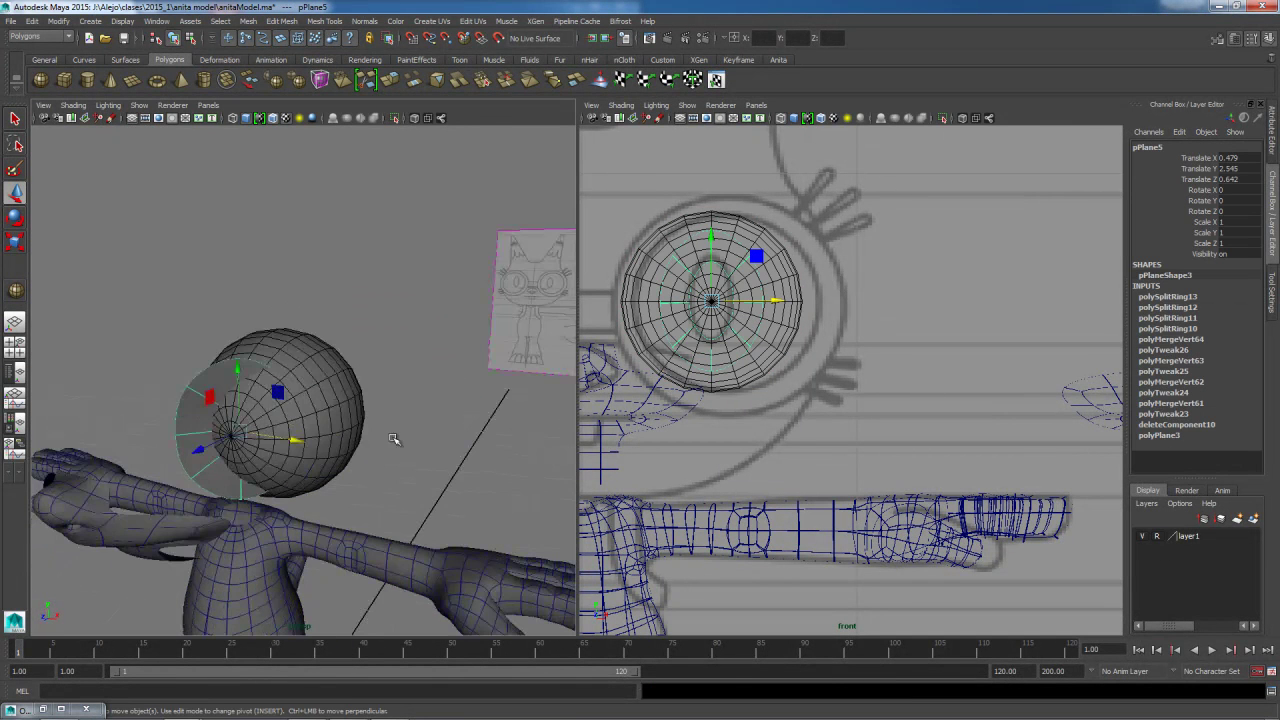
{"action": "left_click_drag", "start_coordinate": [355, 352], "coordinate": [379, 345], "text": "alt"}
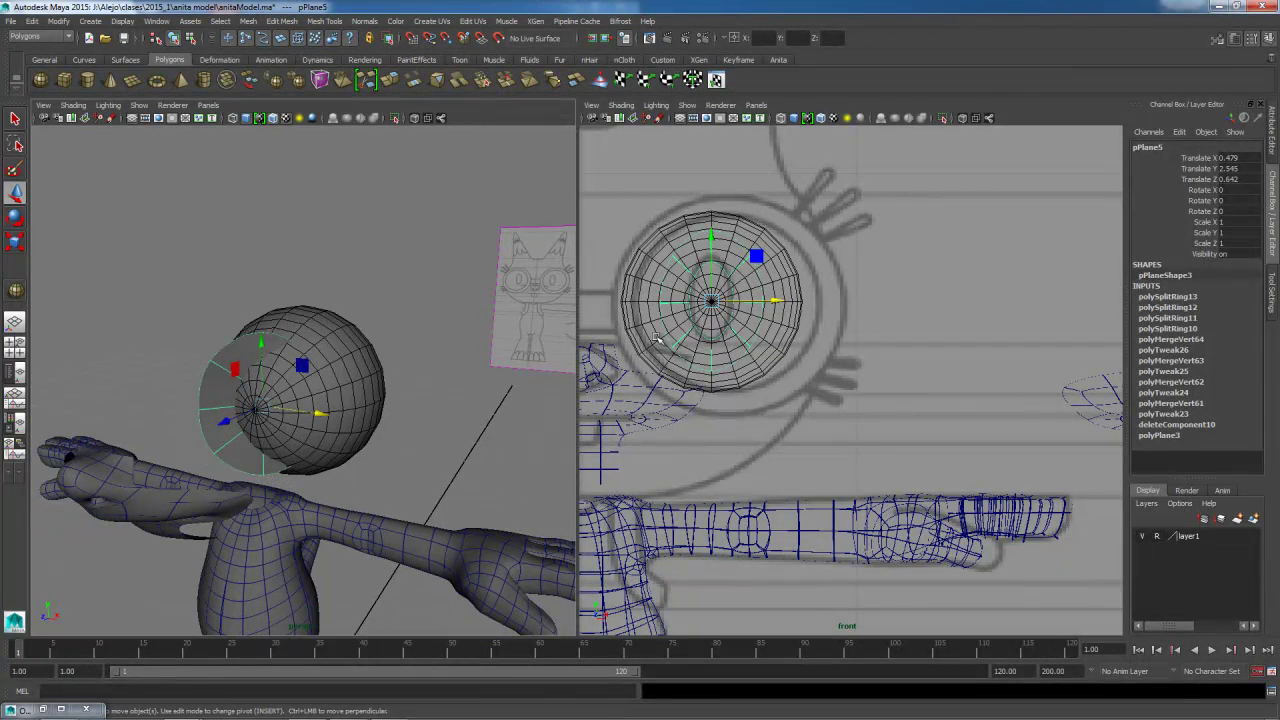
{"action": "right_click_drag", "start_coordinate": [711, 335], "coordinate": [633, 332]}
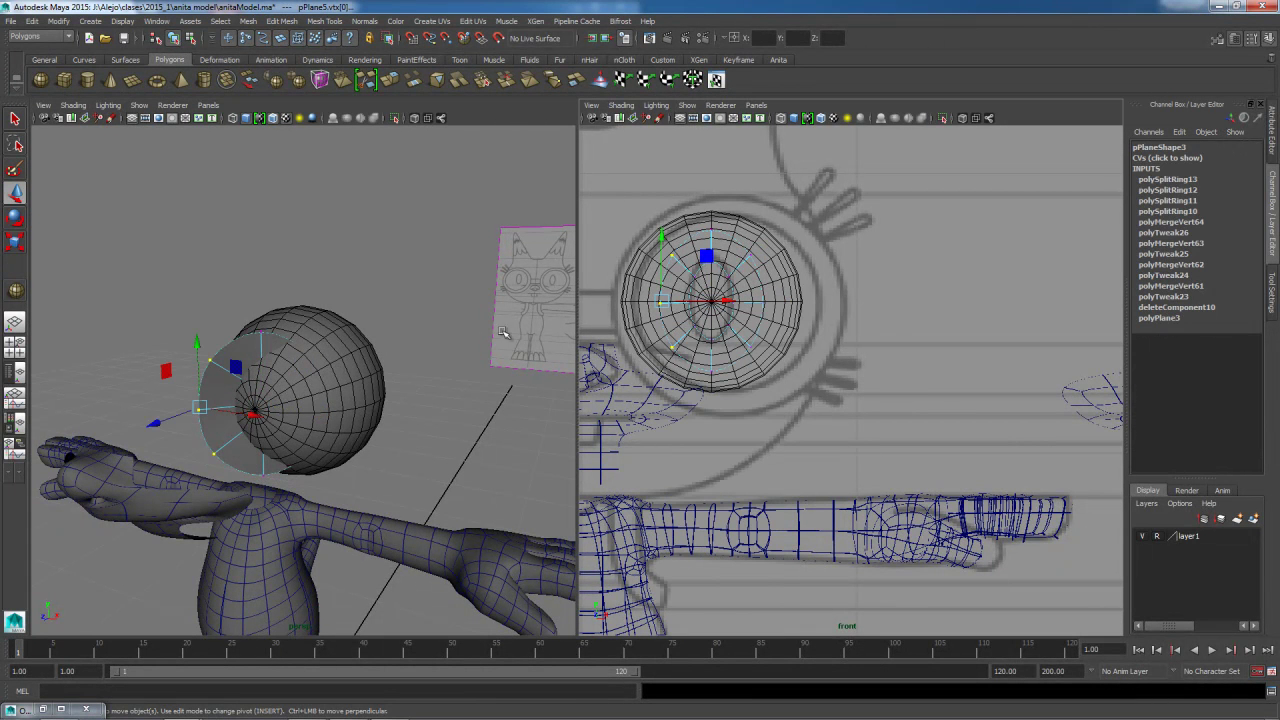
{"action": "left_click_drag", "start_coordinate": [703, 333], "coordinate": [704, 336]}
{"action": "left_click_drag", "start_coordinate": [201, 420], "coordinate": [196, 424]}
Pull the ring's top and bottom inner vertices slightly forward, followed by the inner ones farthest from the centre line.
{"action": "left_click", "coordinate": [710, 256]}
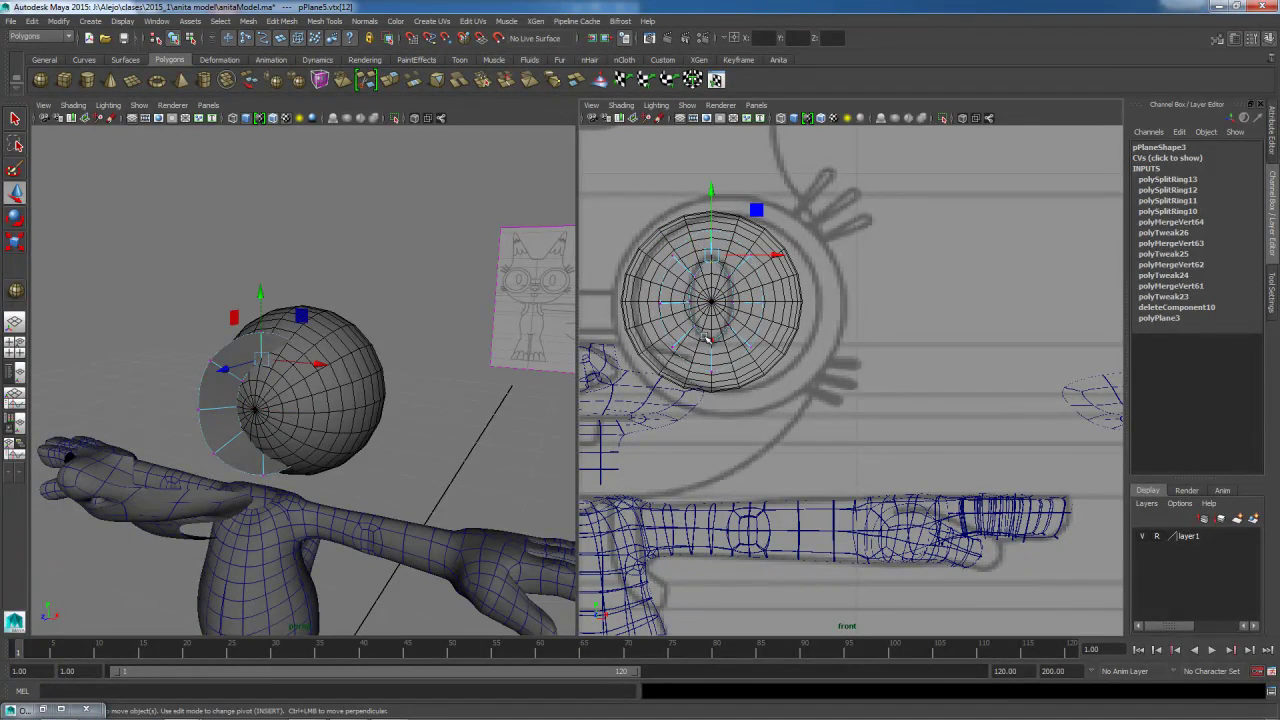
{"action": "left_click", "coordinate": [711, 303]}
{"action": "left_click", "coordinate": [222, 423]}
{"action": "left_click_drag", "start_coordinate": [217, 427], "coordinate": [216, 428]}
{"action": "left_click", "coordinate": [738, 318]}
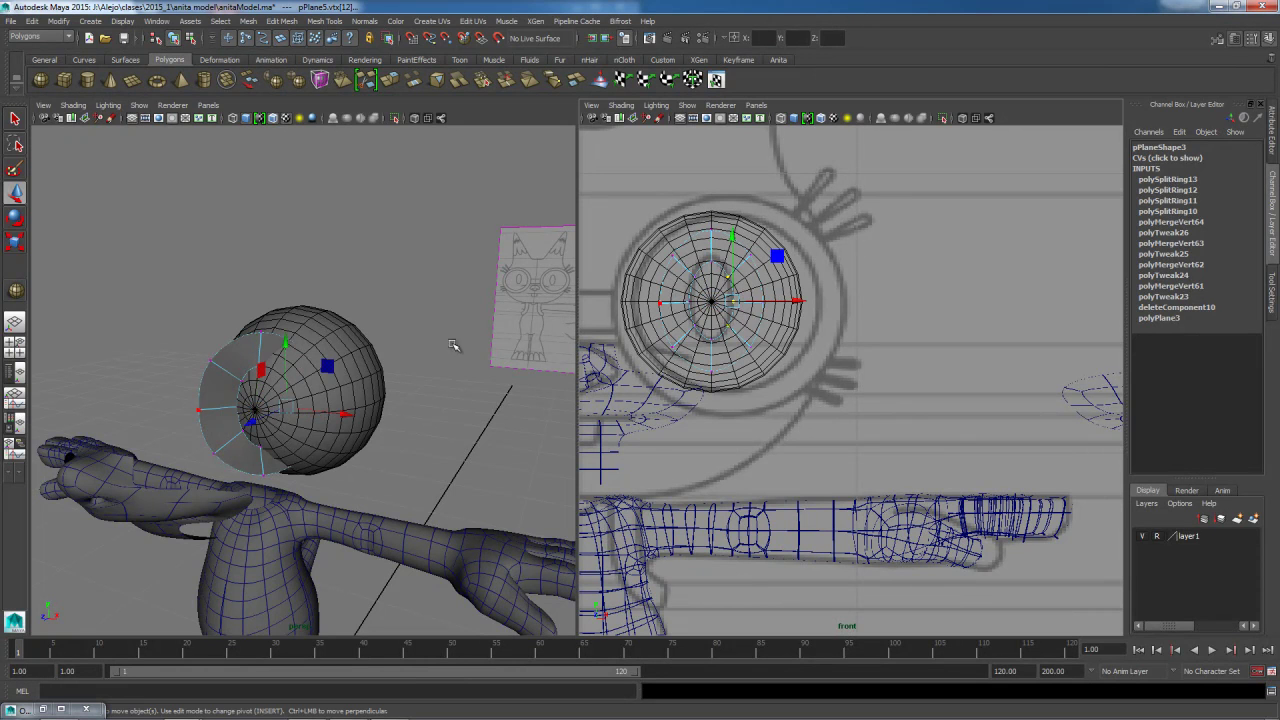
{"action": "left_click", "coordinate": [249, 424]}
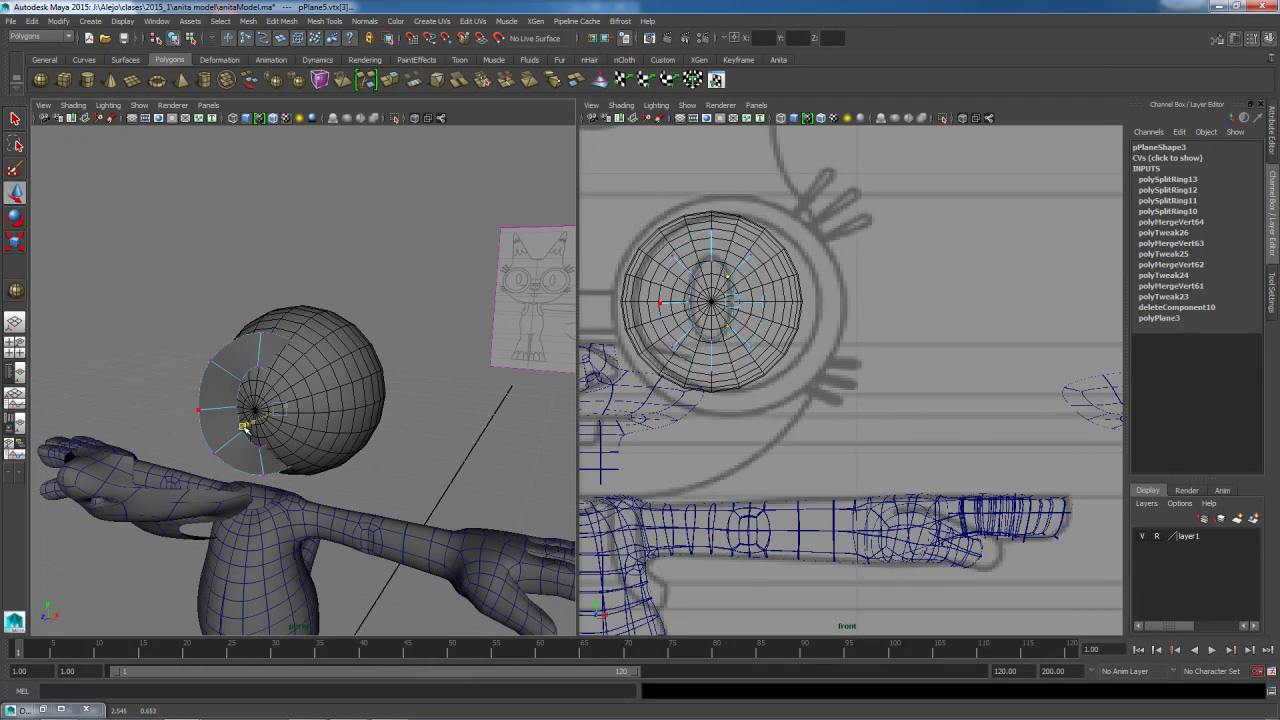
Pull the ring's bottom inner vertex and the side inner vertex nearest the centre line slightly forward from the sphere.
{"action": "left_click", "coordinate": [257, 451]}
{"action": "right_click_drag", "start_coordinate": [287, 450], "coordinate": [405, 520], "text": "alt"}
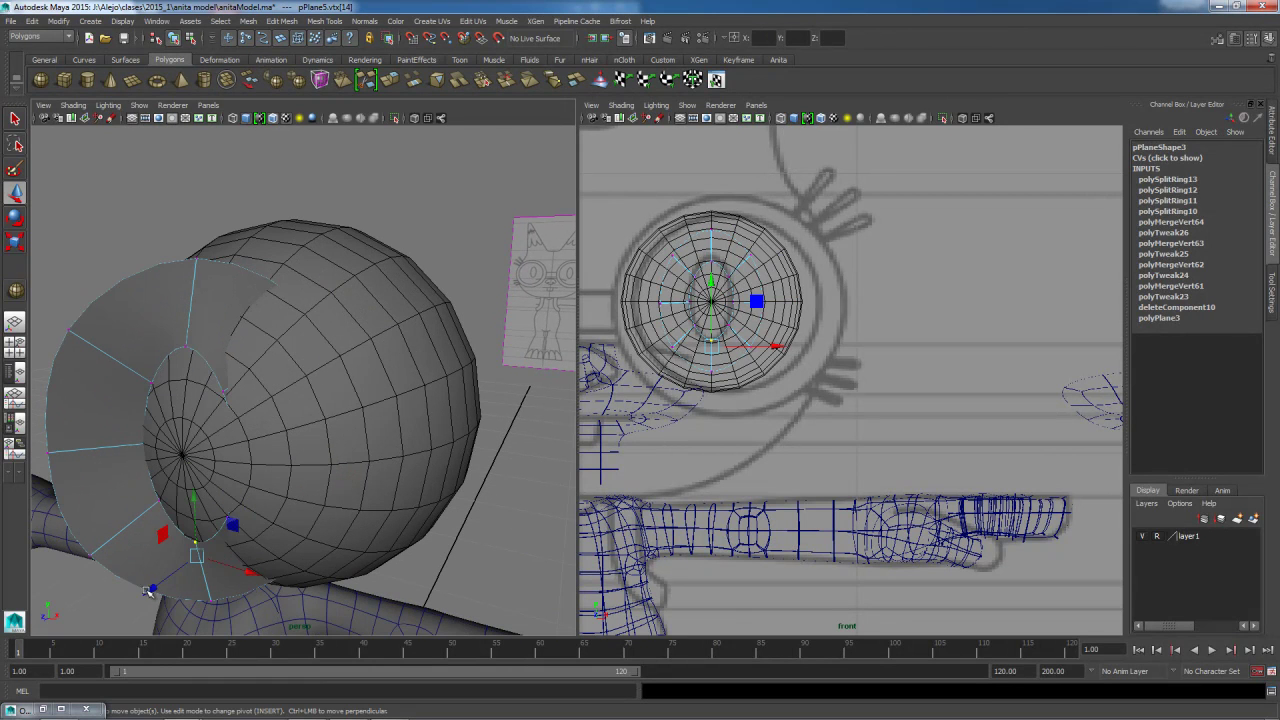
{"action": "left_click", "coordinate": [189, 559]}
{"action": "left_click_drag", "start_coordinate": [187, 566], "coordinate": [153, 580]}
{"action": "left_click", "coordinate": [122, 448]}
{"action": "left_click_drag", "start_coordinate": [93, 464], "coordinate": [91, 466]}
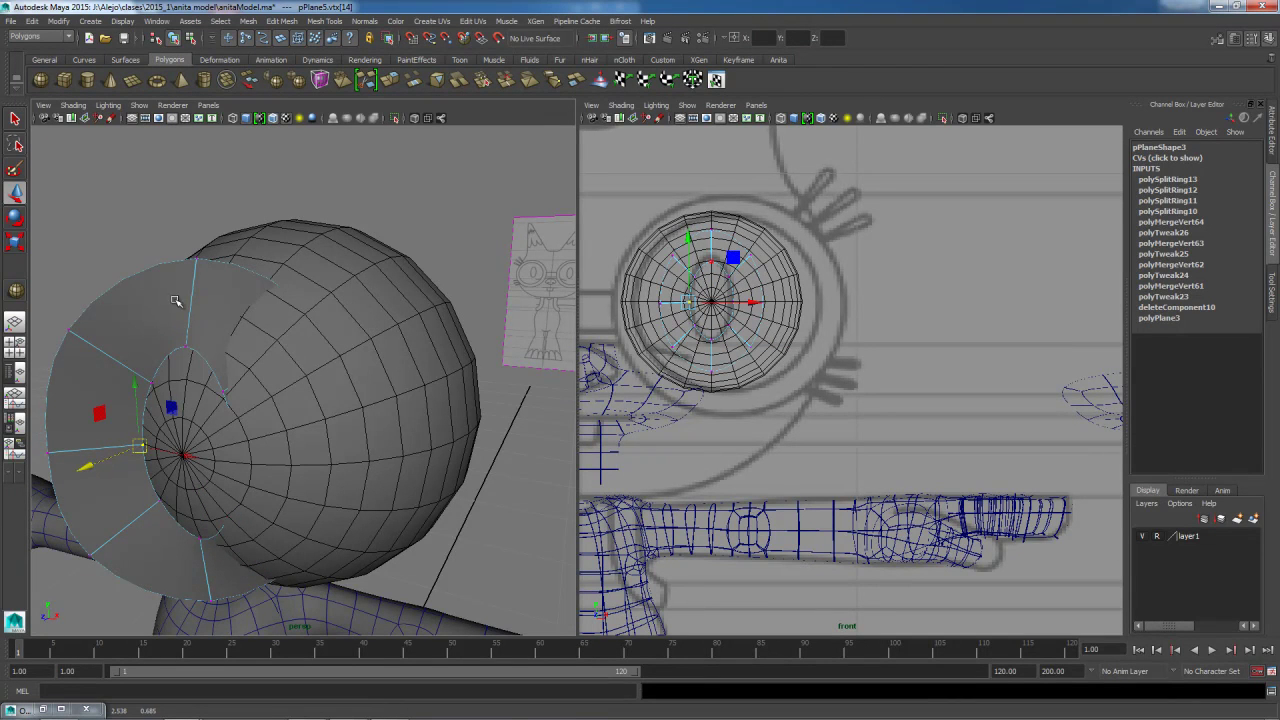
Adjust the depth of the ring's top inner vertex and pull the inner vertices farthest from the centre line forward.
{"action": "left_click", "coordinate": [194, 359]}
{"action": "left_click_drag", "start_coordinate": [143, 342], "coordinate": [158, 337]}
{"action": "left_click", "coordinate": [205, 460]}
{"action": "left_click_drag", "start_coordinate": [199, 484], "coordinate": [238, 524]}
{"action": "left_click_drag", "start_coordinate": [216, 385], "coordinate": [234, 398], "text": "shift"}
{"action": "left_click_drag", "start_coordinate": [191, 478], "coordinate": [189, 479]}
{"action": "middle_click_drag", "start_coordinate": [188, 480], "coordinate": [188, 480]}
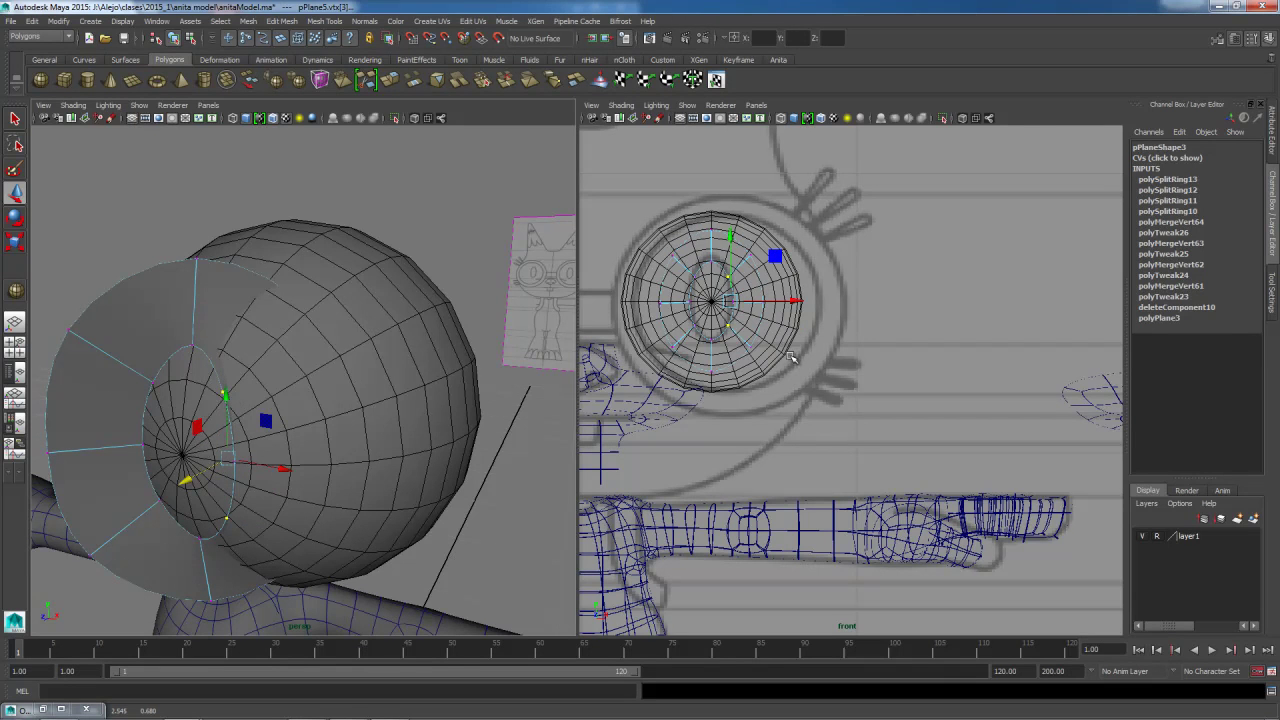
Pull the three outer ring vertices farthest from the centre line forward until they clear the sphere's surface.
{"action": "left_click_drag", "start_coordinate": [745, 237], "coordinate": [774, 357]}
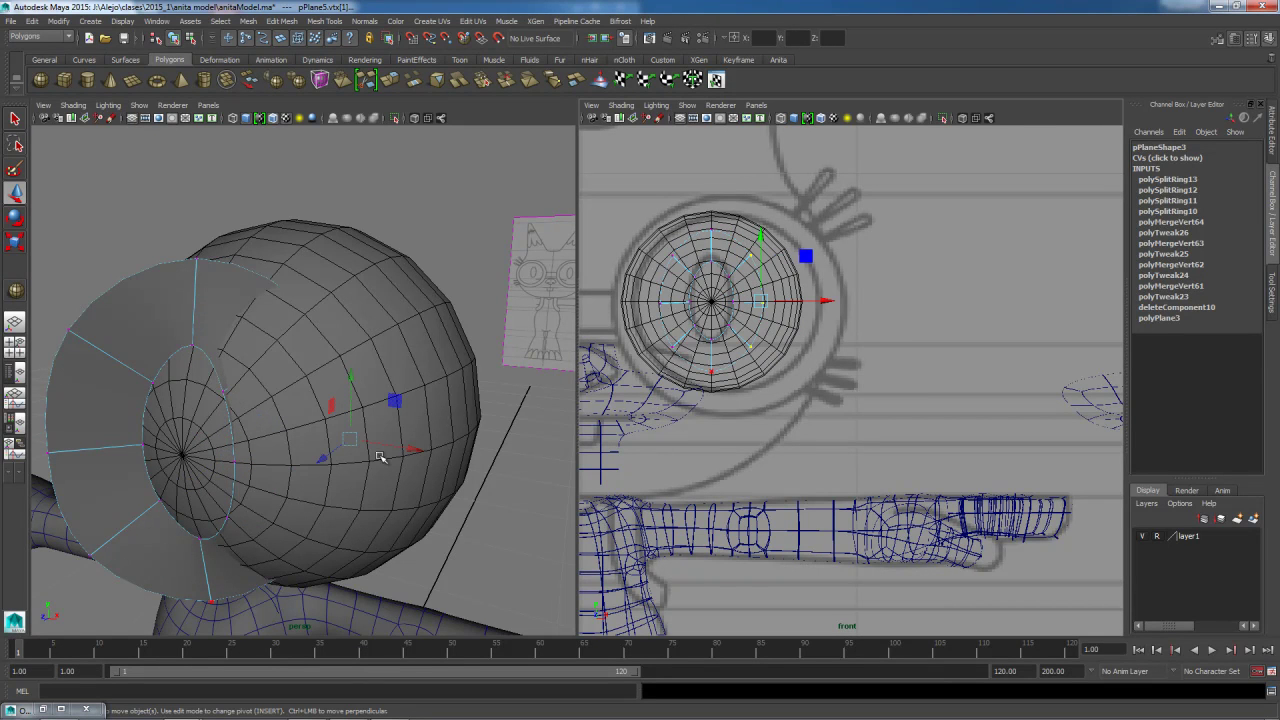
{"action": "left_click_drag", "start_coordinate": [409, 451], "coordinate": [343, 471]}
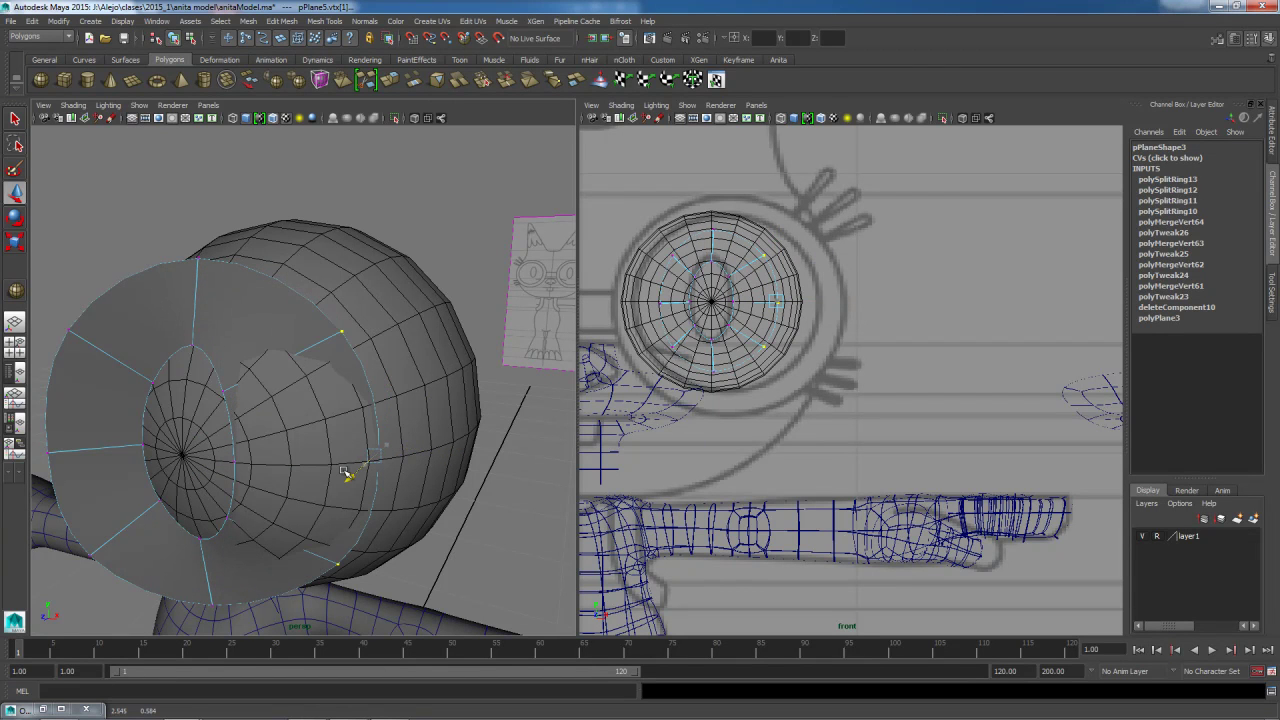
{"action": "middle_click_drag", "start_coordinate": [343, 472], "coordinate": [347, 475]}
Raise the upper inner ring vertex nearest the centre line slightly and pull it forward to follow the pupil's outline.
{"action": "left_click_drag", "start_coordinate": [380, 462], "coordinate": [317, 466], "text": "alt"}
{"action": "right_click_drag", "start_coordinate": [317, 466], "coordinate": [232, 426], "text": "alt"}
{"action": "left_click_drag", "start_coordinate": [232, 426], "coordinate": [273, 408], "text": "alt"}
{"action": "right_click_drag", "start_coordinate": [273, 408], "coordinate": [360, 510], "text": "alt"}
{"action": "middle_click_drag", "start_coordinate": [360, 510], "coordinate": [343, 560], "text": "alt"}
{"action": "right_click_drag", "start_coordinate": [330, 502], "coordinate": [340, 508], "text": "alt"}
{"action": "left_click", "coordinate": [276, 458]}
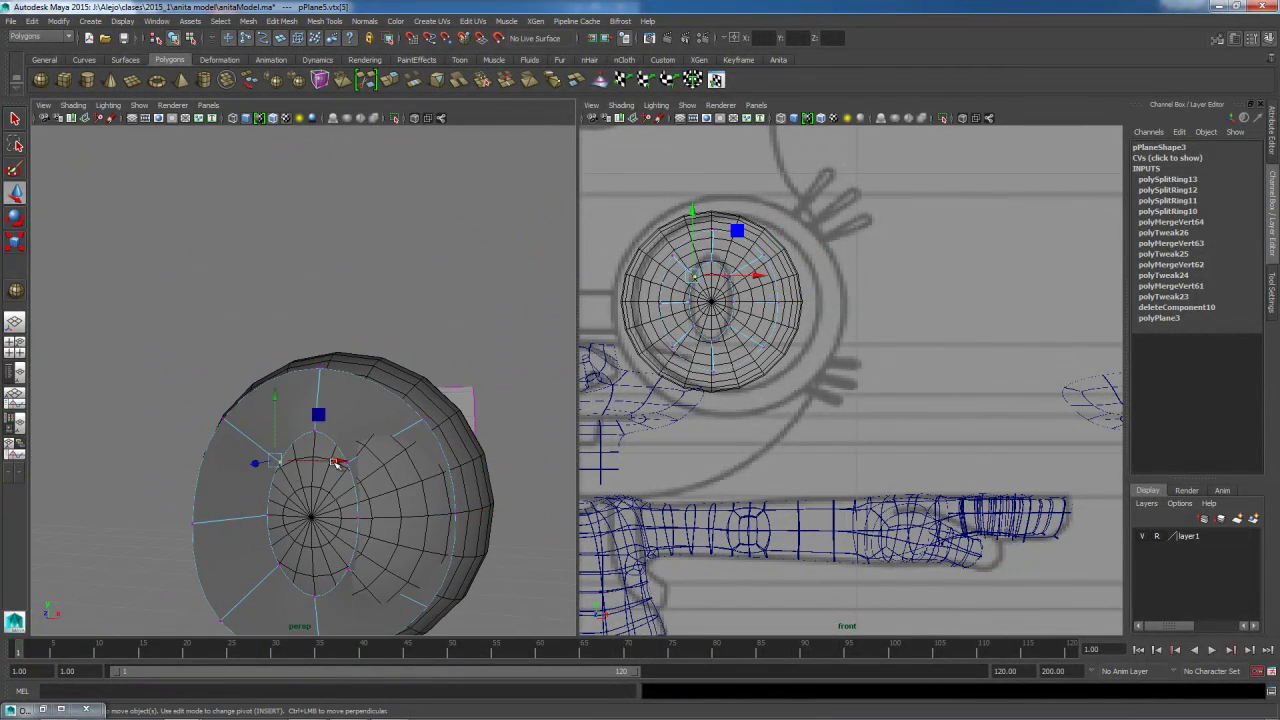
{"action": "left_click_drag", "start_coordinate": [270, 400], "coordinate": [272, 396]}
{"action": "left_click_drag", "start_coordinate": [252, 455], "coordinate": [254, 456]}
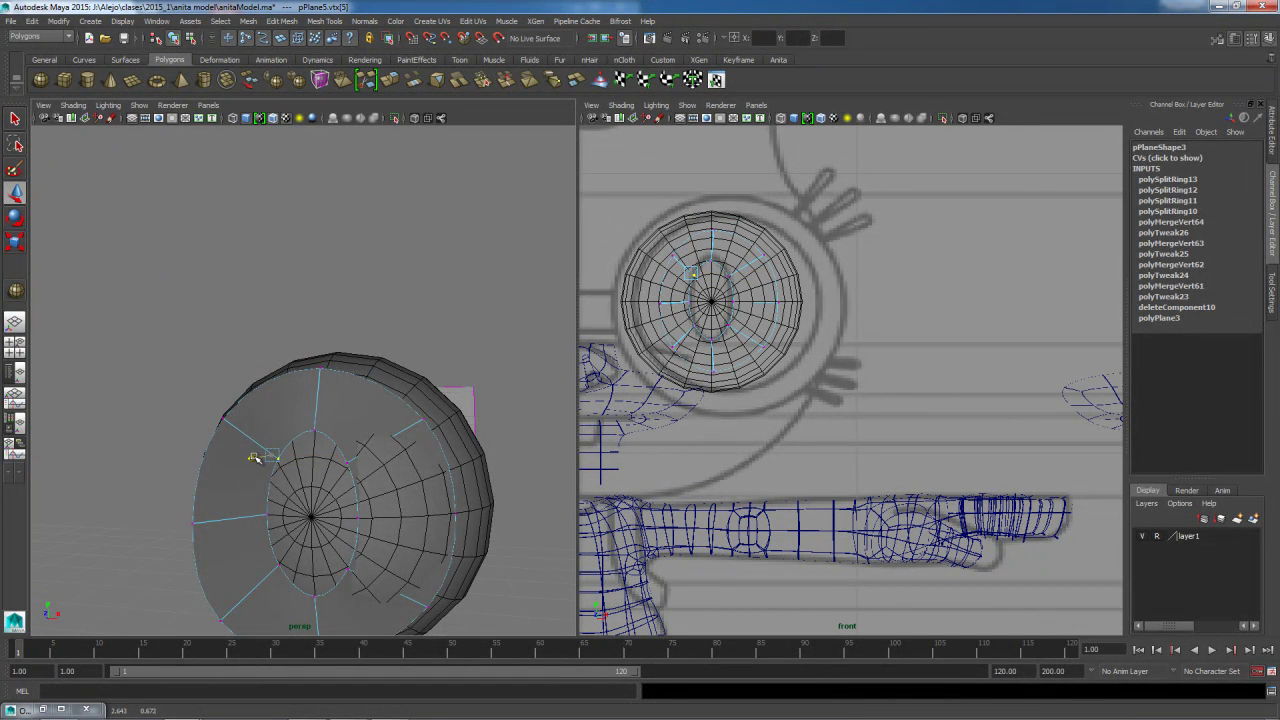
{"action": "key", "text": "w"}
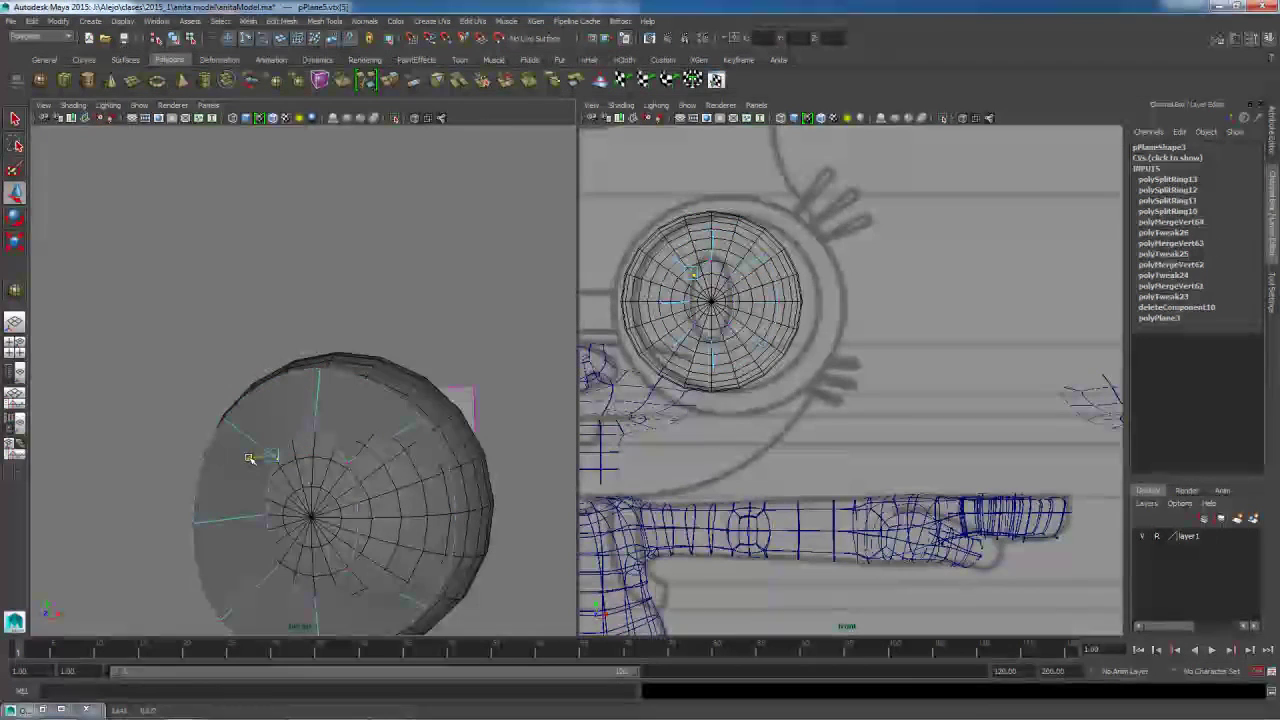
Insert an edge loop around the eye ring, midway between its inner and outer borders.
{"action": "left_click_drag", "start_coordinate": [257, 471], "coordinate": [323, 469], "text": "alt"}
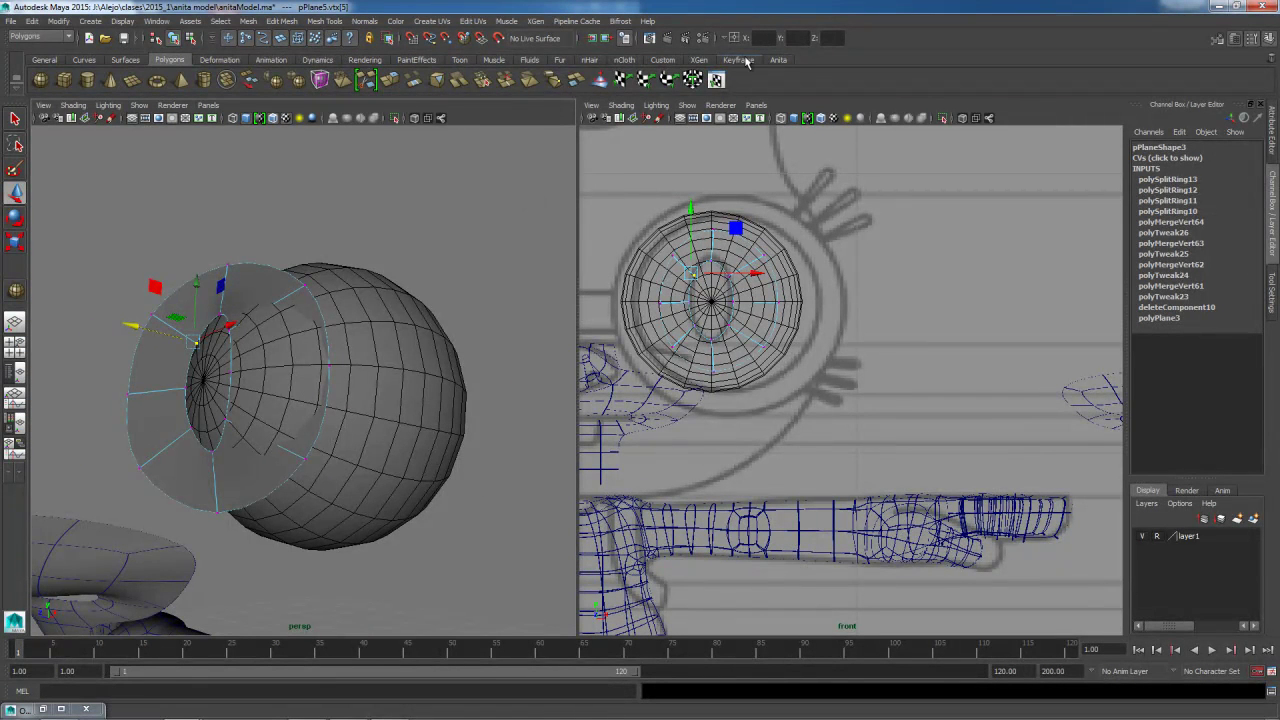
{"action": "left_click", "coordinate": [663, 60]}
{"action": "left_click", "coordinate": [39, 79]}
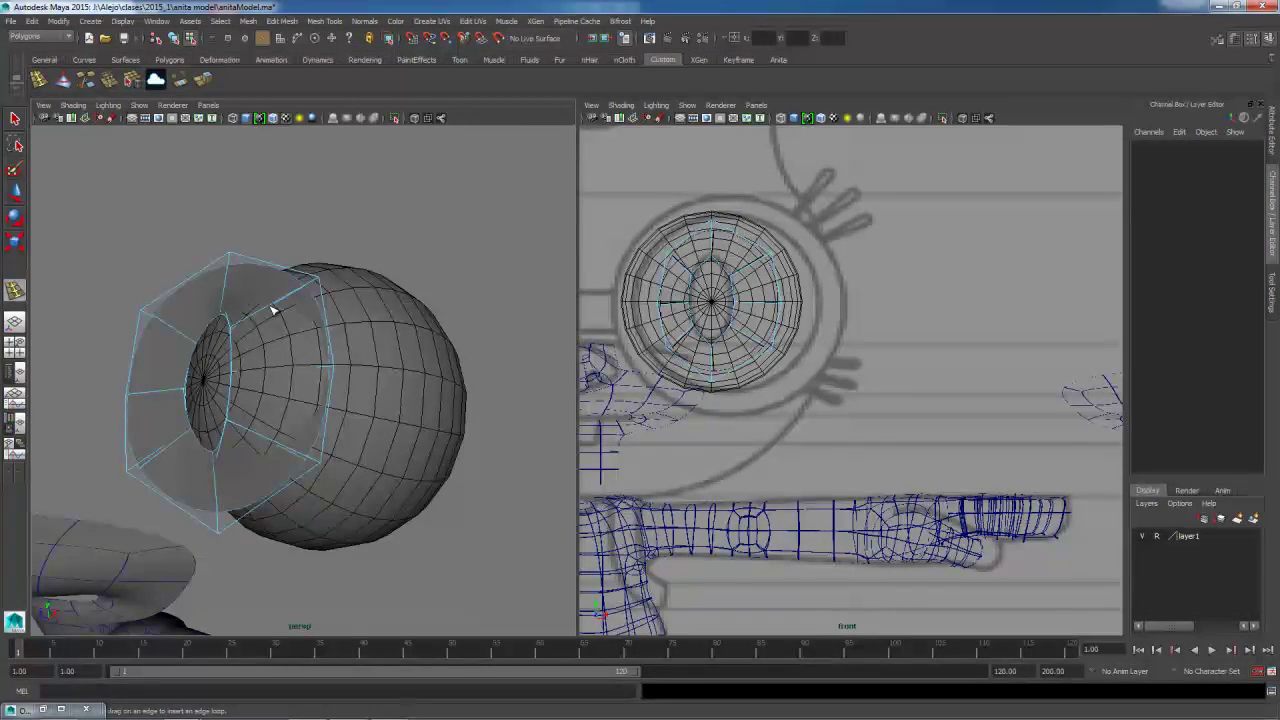
{"action": "left_click", "coordinate": [283, 305]}
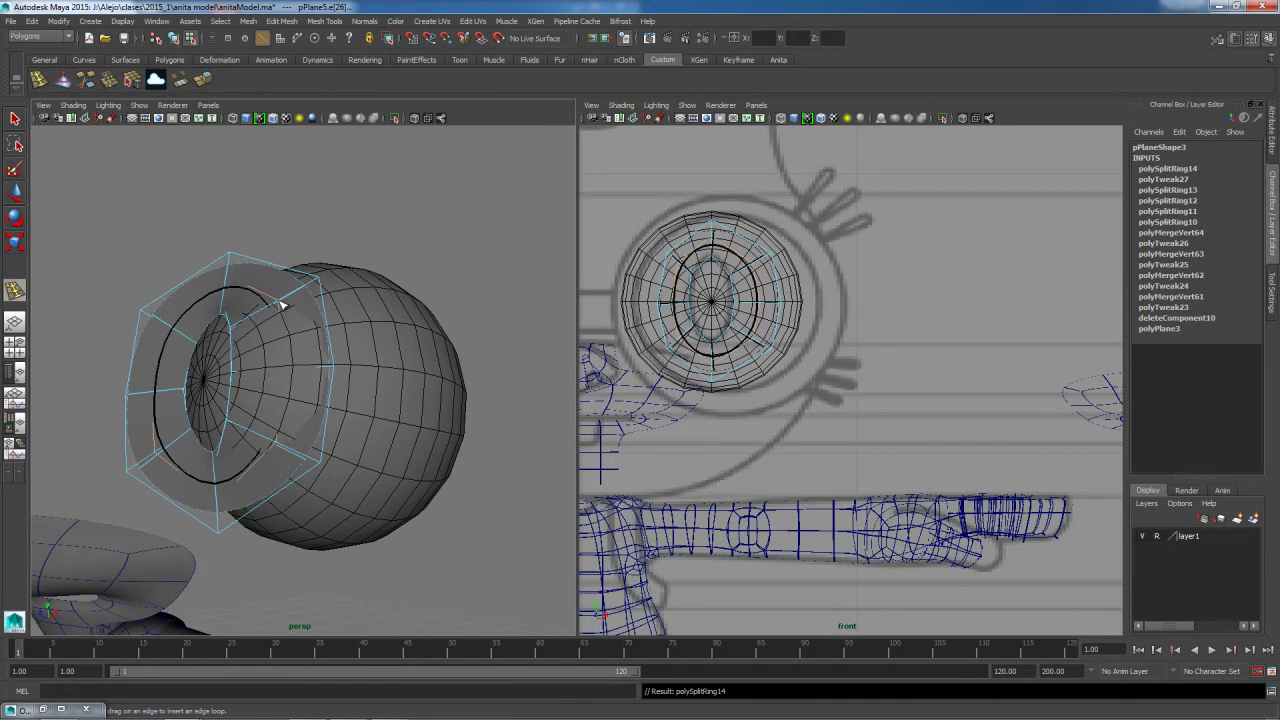
Edit the ring's vertices and nudge the outer side vertex farthest from the centre line slightly forward.
{"action": "key", "text": "q"}
{"action": "right_click_drag", "start_coordinate": [755, 309], "coordinate": [700, 302]}
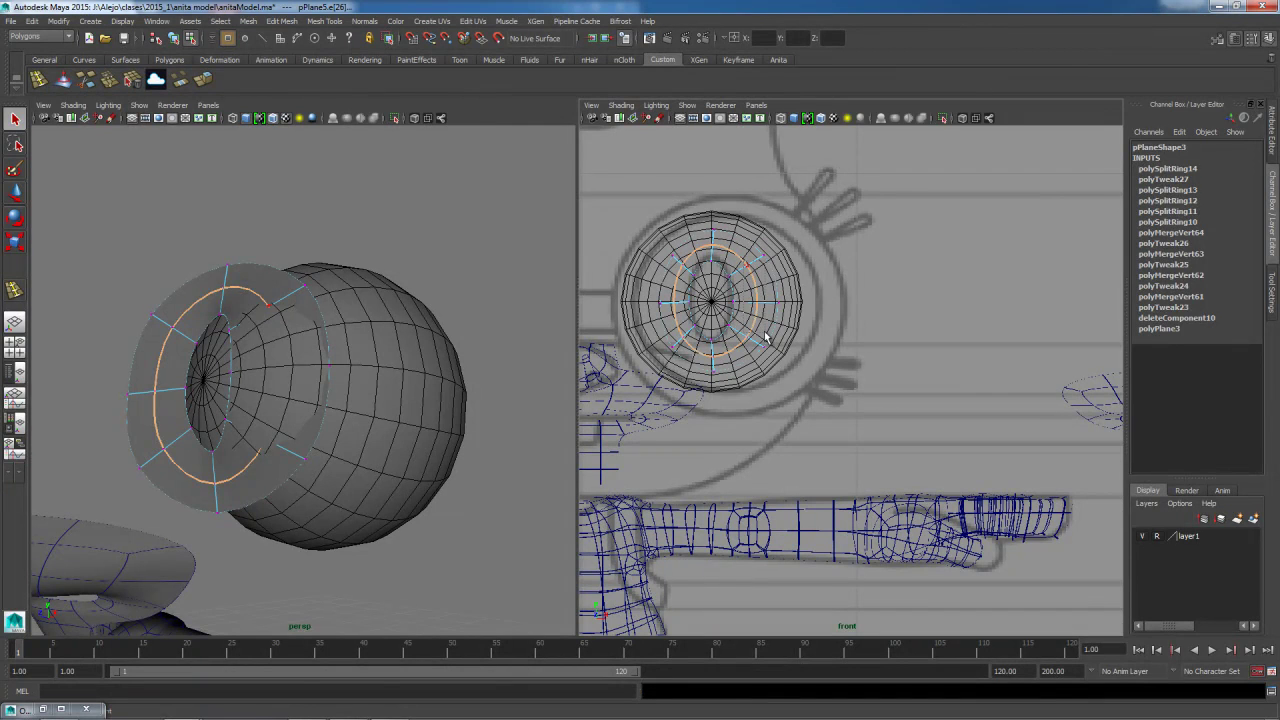
{"action": "left_click", "coordinate": [749, 299]}
{"action": "key", "text": "w"}
{"action": "left_click", "coordinate": [222, 355]}
{"action": "left_click_drag", "start_coordinate": [222, 355], "coordinate": [352, 459]}
{"action": "left_click", "coordinate": [350, 474]}
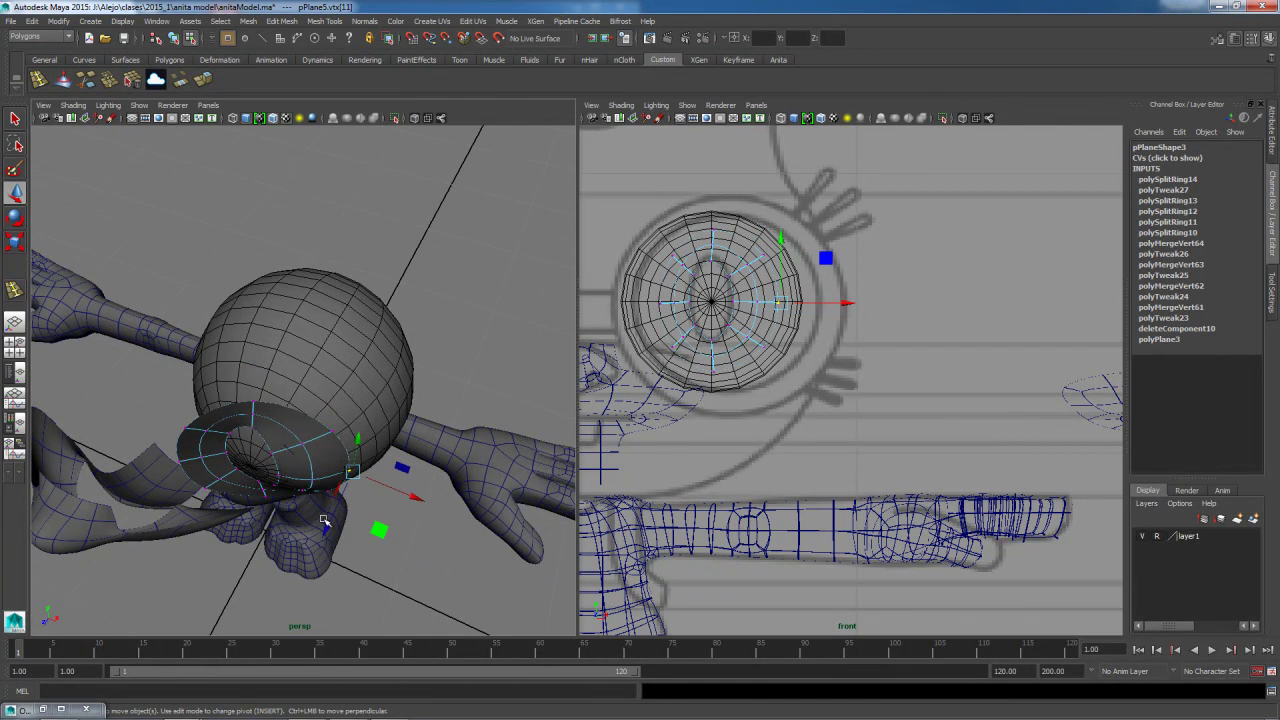
{"action": "left_click_drag", "start_coordinate": [323, 530], "coordinate": [323, 532]}
Select the new loop's vertices on the side farthest from the centre line and pull them slightly forward.
{"action": "left_click", "coordinate": [303, 444]}
{"action": "left_click_drag", "start_coordinate": [311, 467], "coordinate": [305, 434], "text": "alt"}
{"action": "left_click", "coordinate": [303, 414], "text": "shift"}
{"action": "left_click_drag", "start_coordinate": [275, 389], "coordinate": [271, 391]}
{"action": "left_click_drag", "start_coordinate": [400, 380], "coordinate": [243, 366], "text": "alt"}
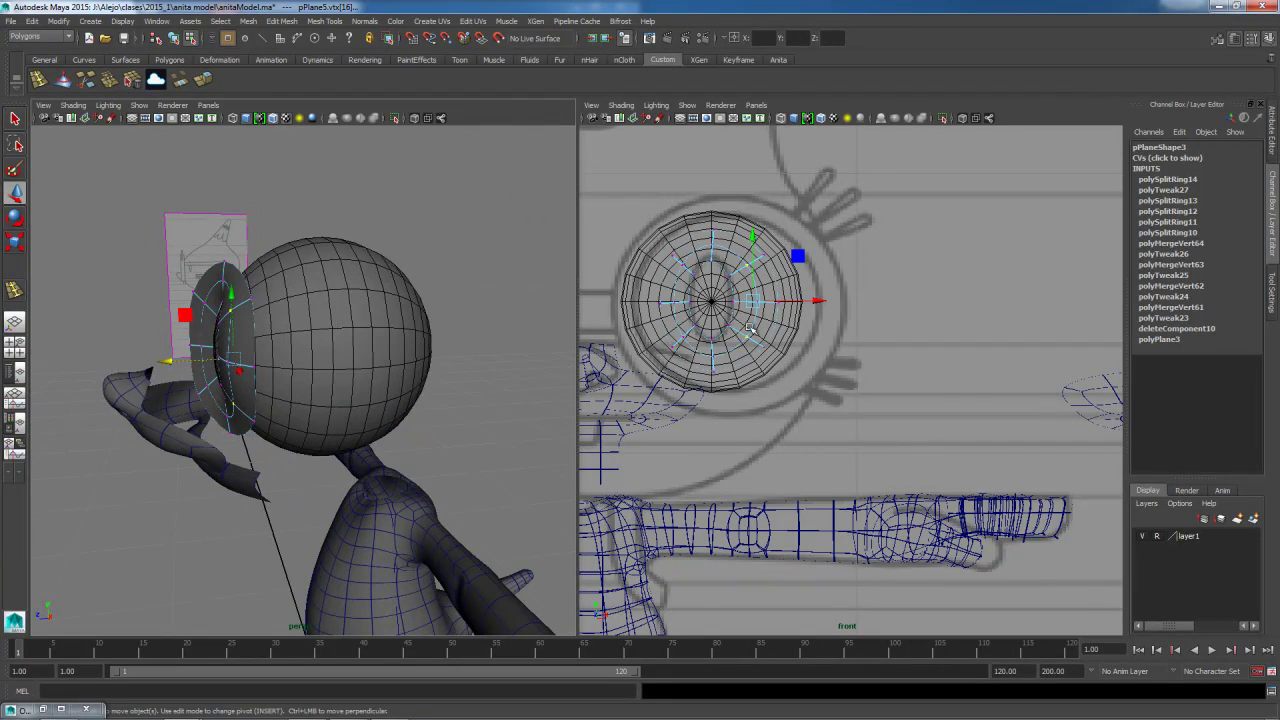
Adjust the depth of the ring's bottom outer vertex relative to the sphere.
{"action": "left_click_drag", "start_coordinate": [446, 402], "coordinate": [146, 411], "text": "alt"}
{"action": "left_click", "coordinate": [210, 411]}
{"action": "left_click", "coordinate": [207, 390]}
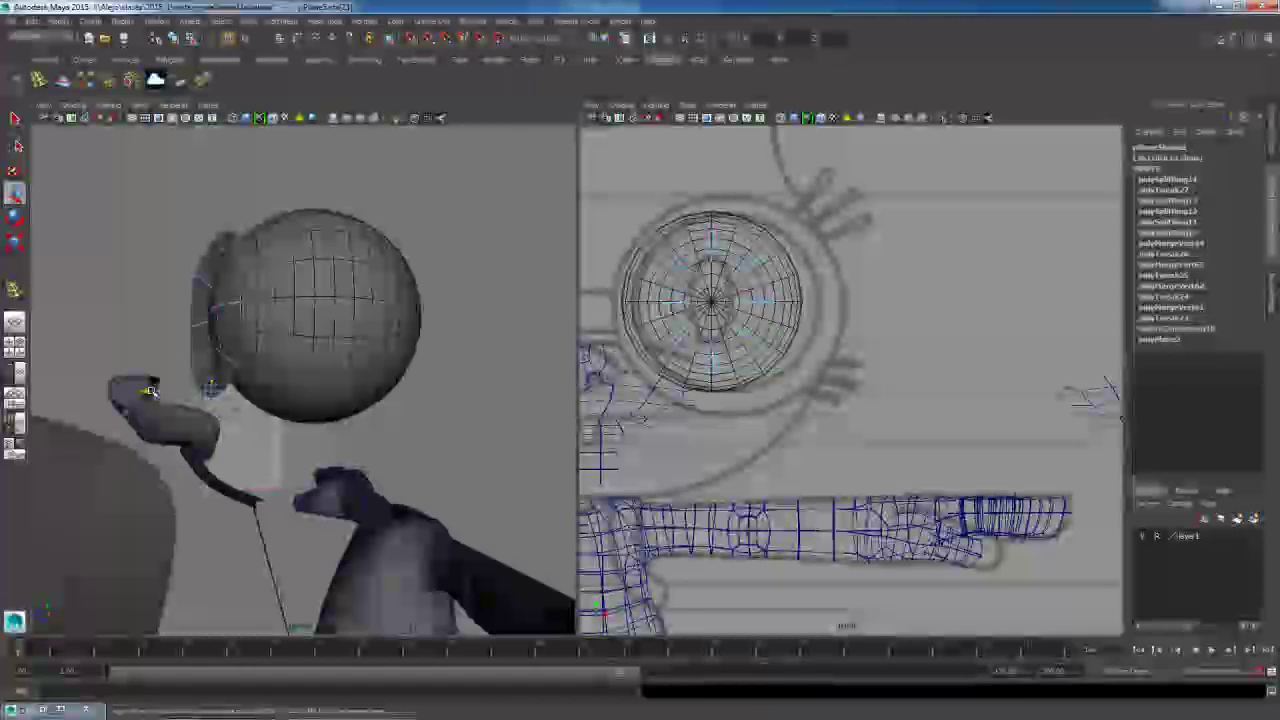
{"action": "left_click_drag", "start_coordinate": [157, 407], "coordinate": [413, 494], "text": "alt"}
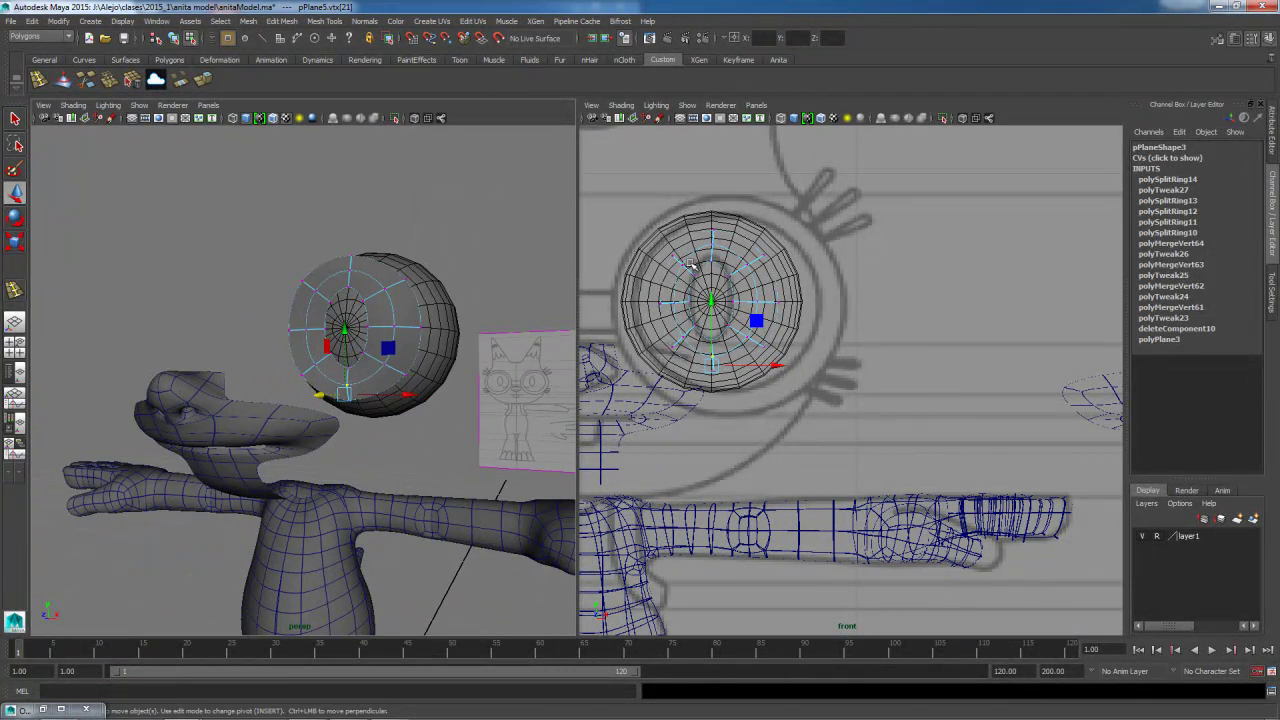
Reposition the ring's side inner vertices and the upper far inner one in the front view to match the pupil outline.
{"action": "left_click", "coordinate": [732, 300]}
{"action": "left_click_drag", "start_coordinate": [803, 301], "coordinate": [802, 301]}
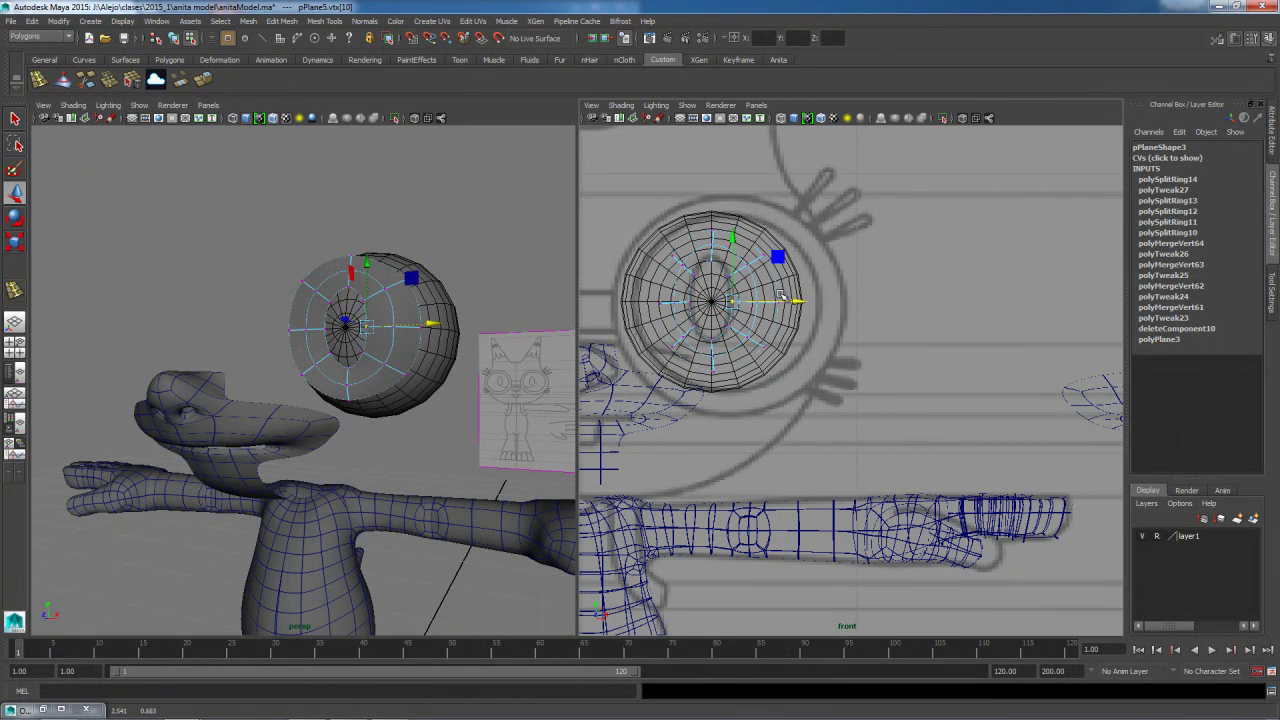
{"action": "left_click", "coordinate": [728, 277]}
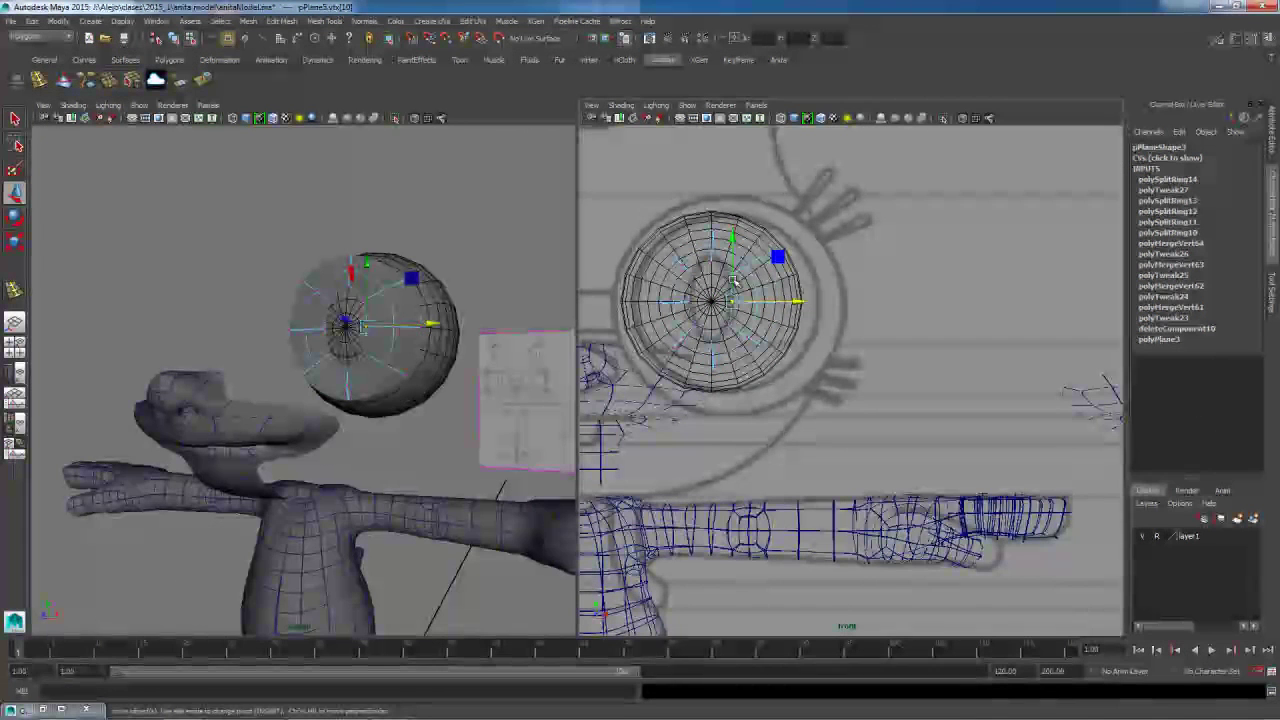
{"action": "left_click", "coordinate": [775, 232]}
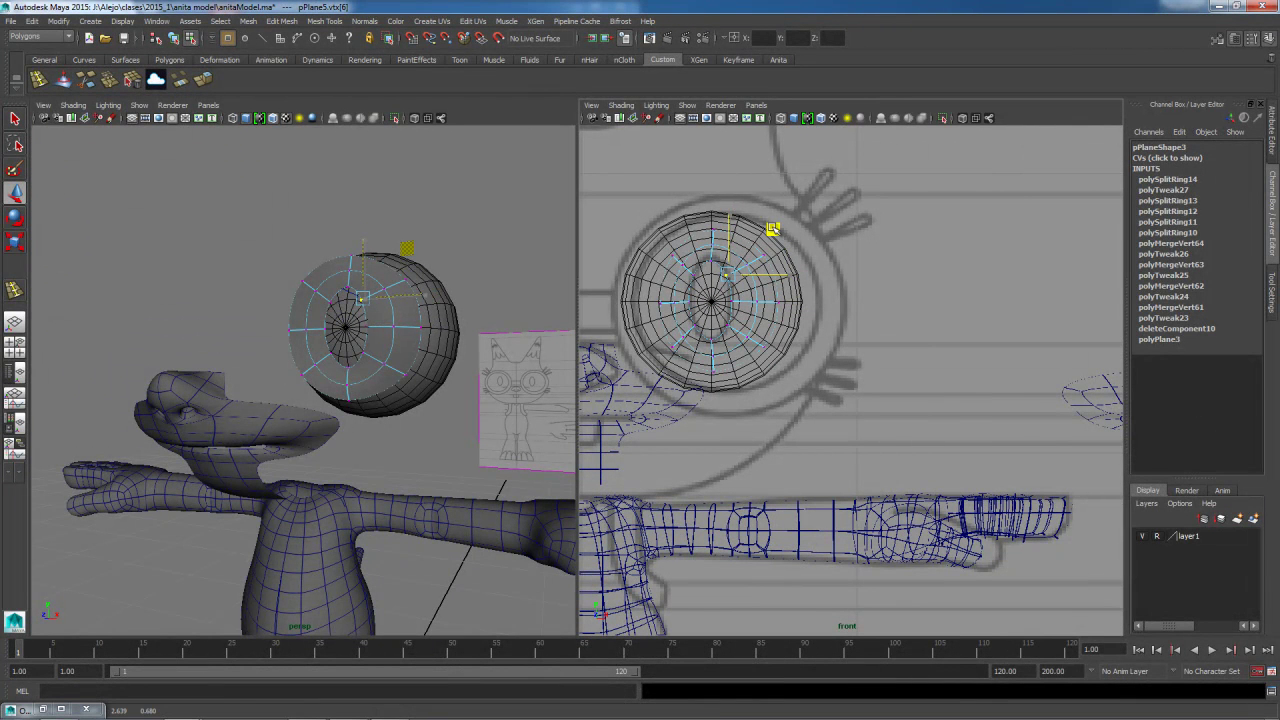
{"action": "left_click", "coordinate": [692, 305]}
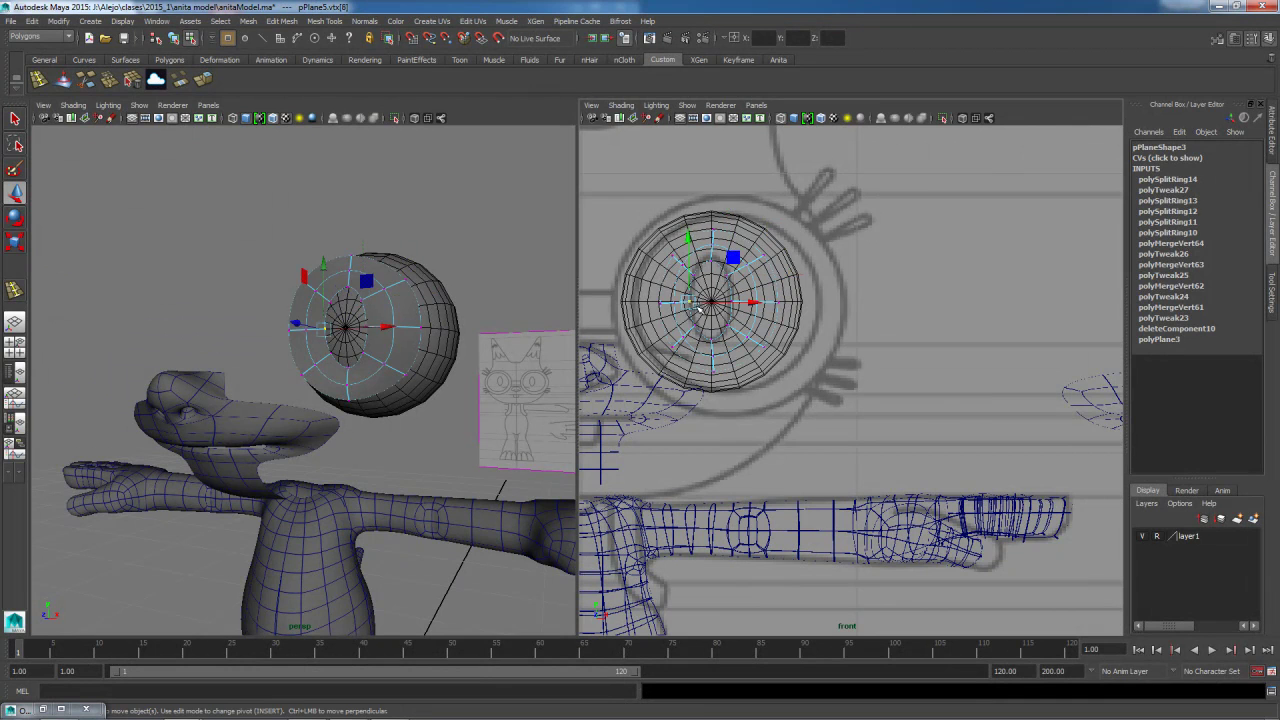
{"action": "left_click", "coordinate": [753, 302]}
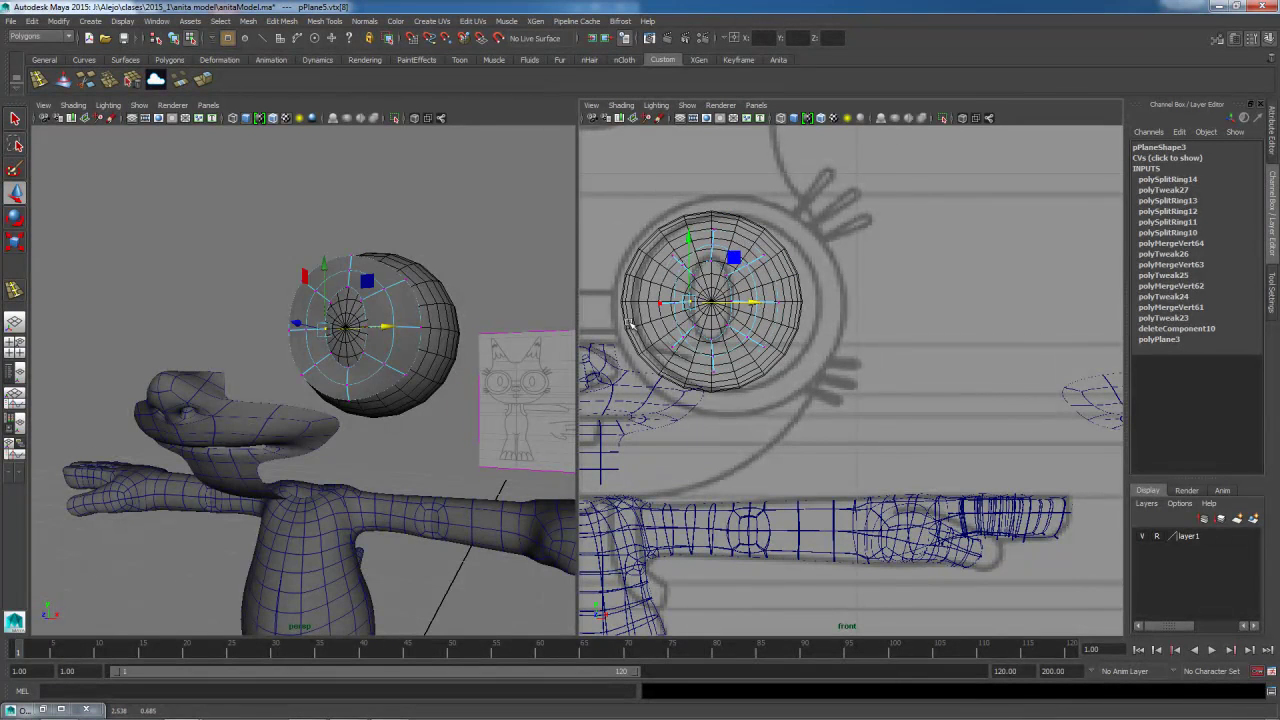
Adjust the depth of the ring's outer side and lower vertices nearest the centre line.
{"action": "left_click_drag", "start_coordinate": [469, 256], "coordinate": [316, 407], "text": "alt"}
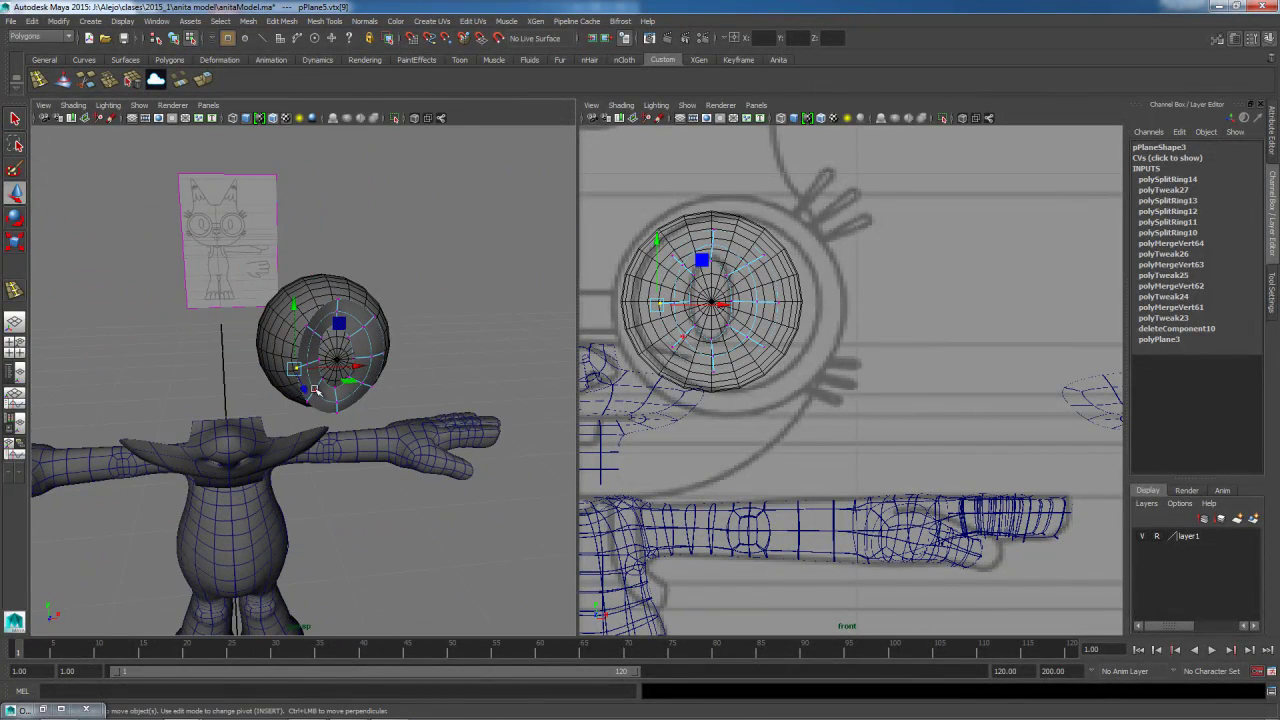
{"action": "left_click", "coordinate": [311, 397]}
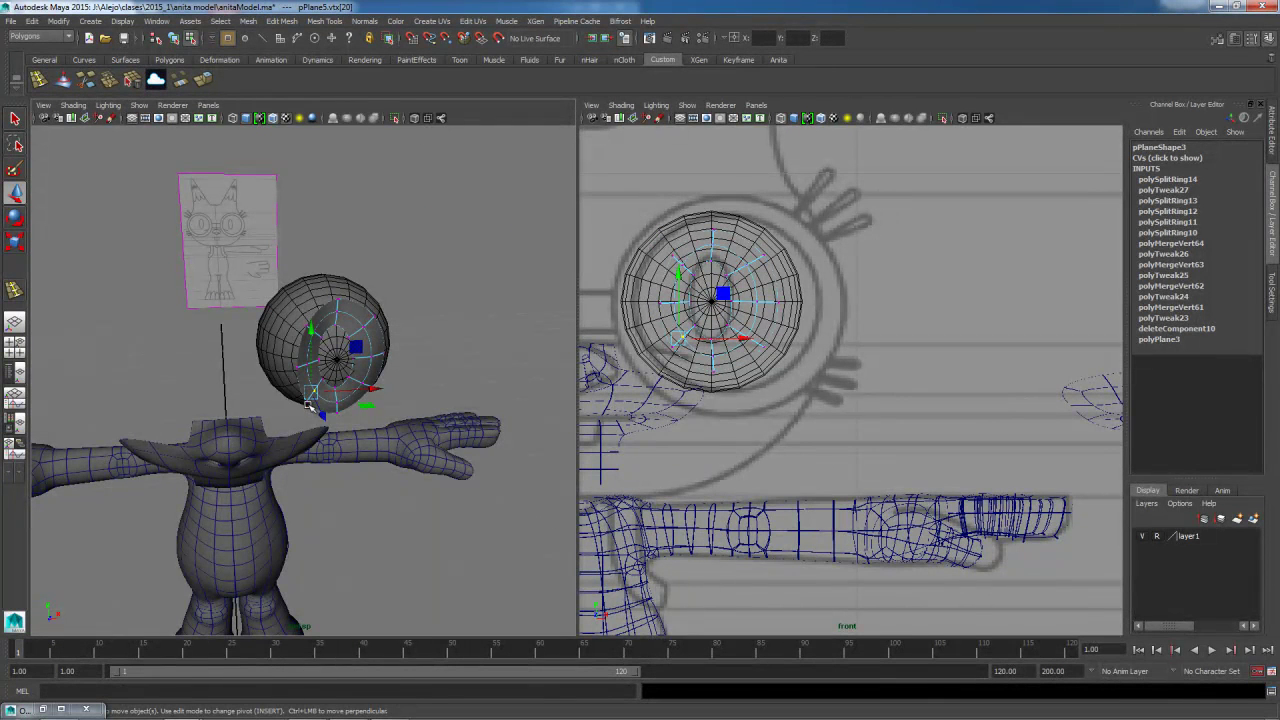
{"action": "left_click", "coordinate": [308, 400]}
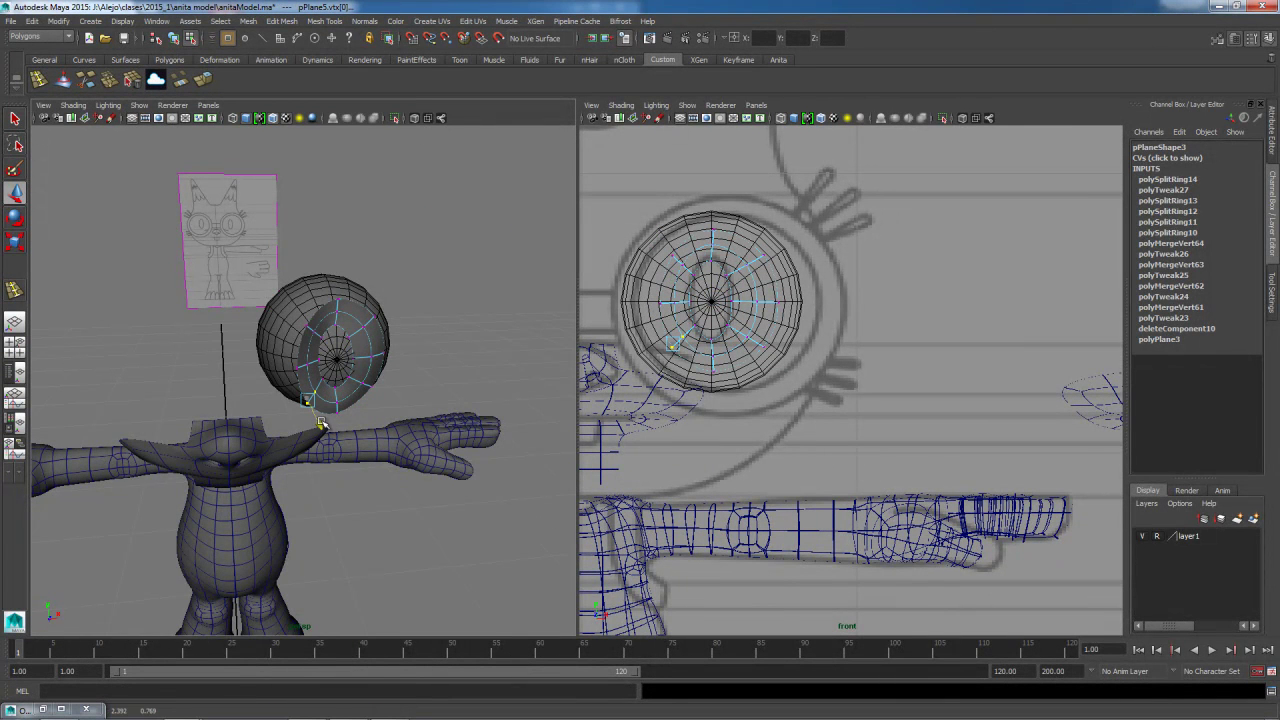
{"action": "mouse_move", "coordinate": [320, 428]}
{"action": "left_mouse_down", "text": "alt"}
{"action": "mouse_move", "coordinate": [357, 473]}
{"action": "mouse_move", "coordinate": [420, 463]}
{"action": "mouse_move", "coordinate": [254, 414]}
{"action": "mouse_move", "coordinate": [337, 447]}
{"action": "mouse_move", "coordinate": [312, 434]}
{"action": "left_mouse_up", "text": "alt"}
{"action": "left_click", "coordinate": [320, 446]}
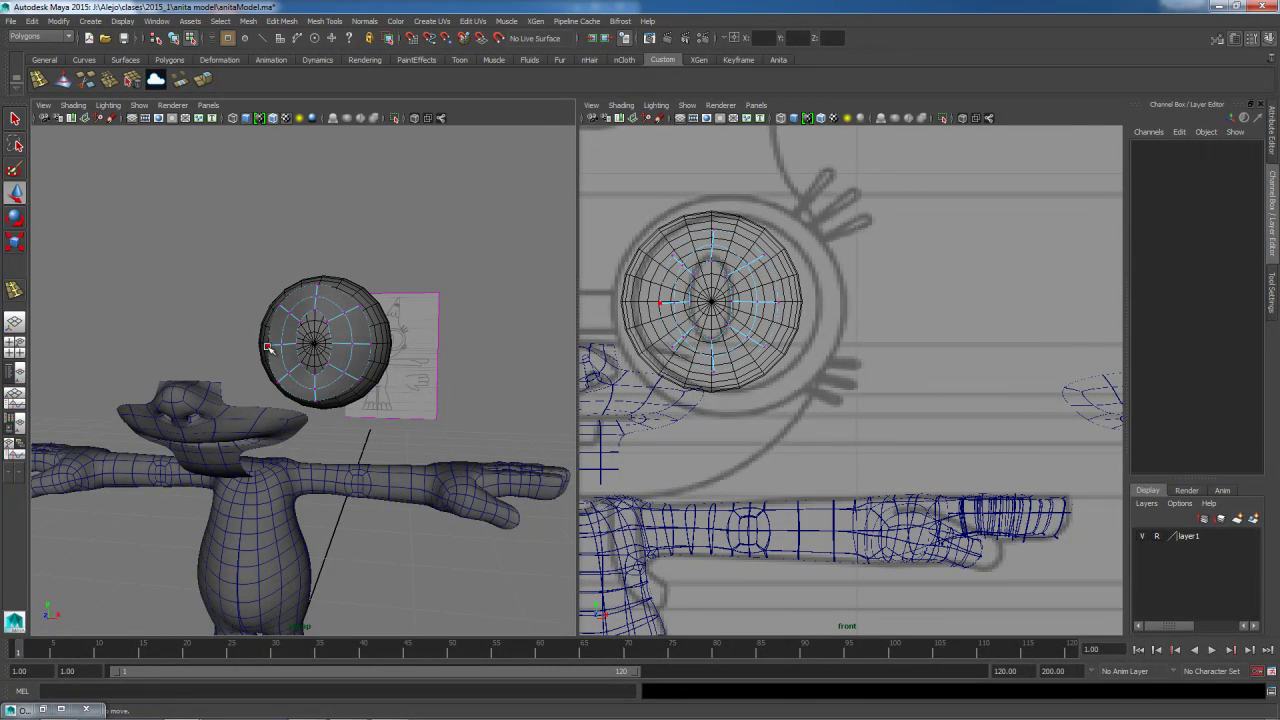
Select the ring's top vertices on the outer border and middle loop and adjust their depth against the sphere.
{"action": "left_click_drag", "start_coordinate": [257, 450], "coordinate": [353, 354], "text": "alt"}
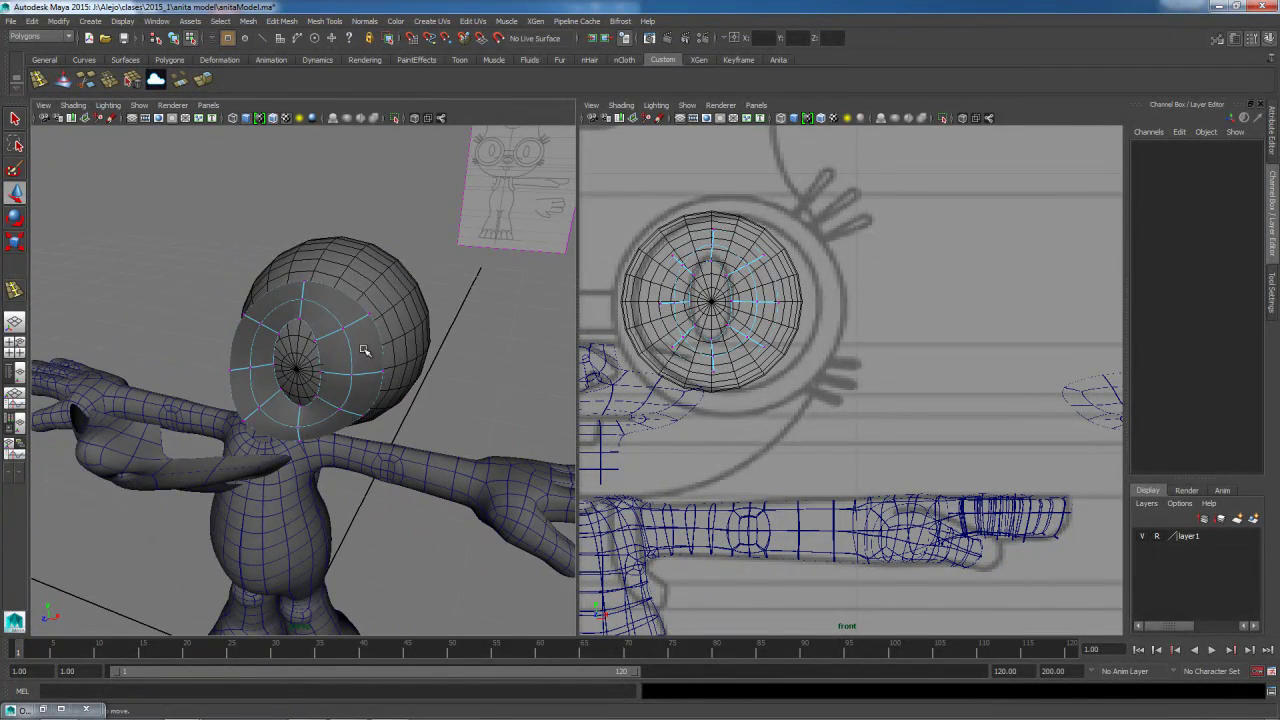
{"action": "left_click_drag", "start_coordinate": [293, 312], "coordinate": [173, 261], "text": "alt"}
{"action": "left_click", "coordinate": [276, 279]}
{"action": "mouse_move", "coordinate": [188, 273]}
{"action": "left_mouse_down", "text": "alt"}
{"action": "mouse_move", "coordinate": [131, 285]}
{"action": "mouse_move", "coordinate": [190, 282]}
{"action": "left_mouse_up", "text": "alt"}
{"action": "left_click_drag", "start_coordinate": [305, 347], "coordinate": [343, 371], "text": "alt"}
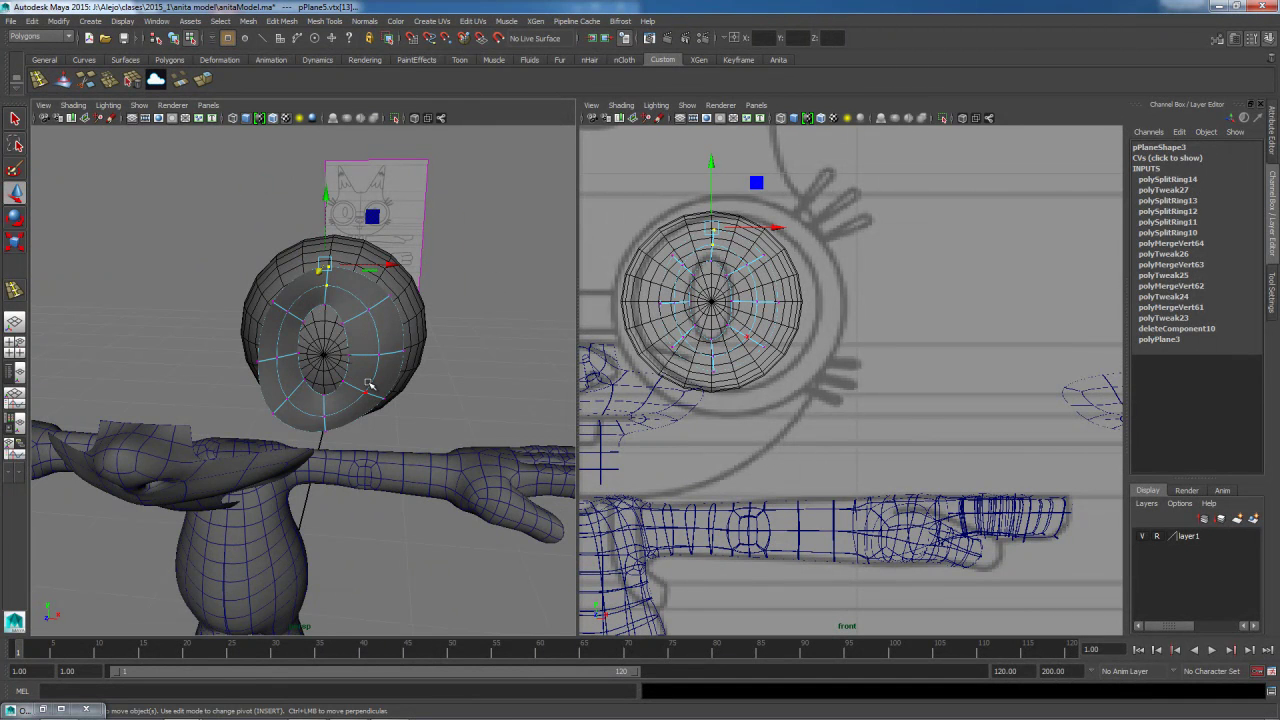
Return the eye ring to object mode, deselect it and save the scene.
{"action": "left_click_drag", "start_coordinate": [369, 385], "coordinate": [309, 330], "text": "alt"}
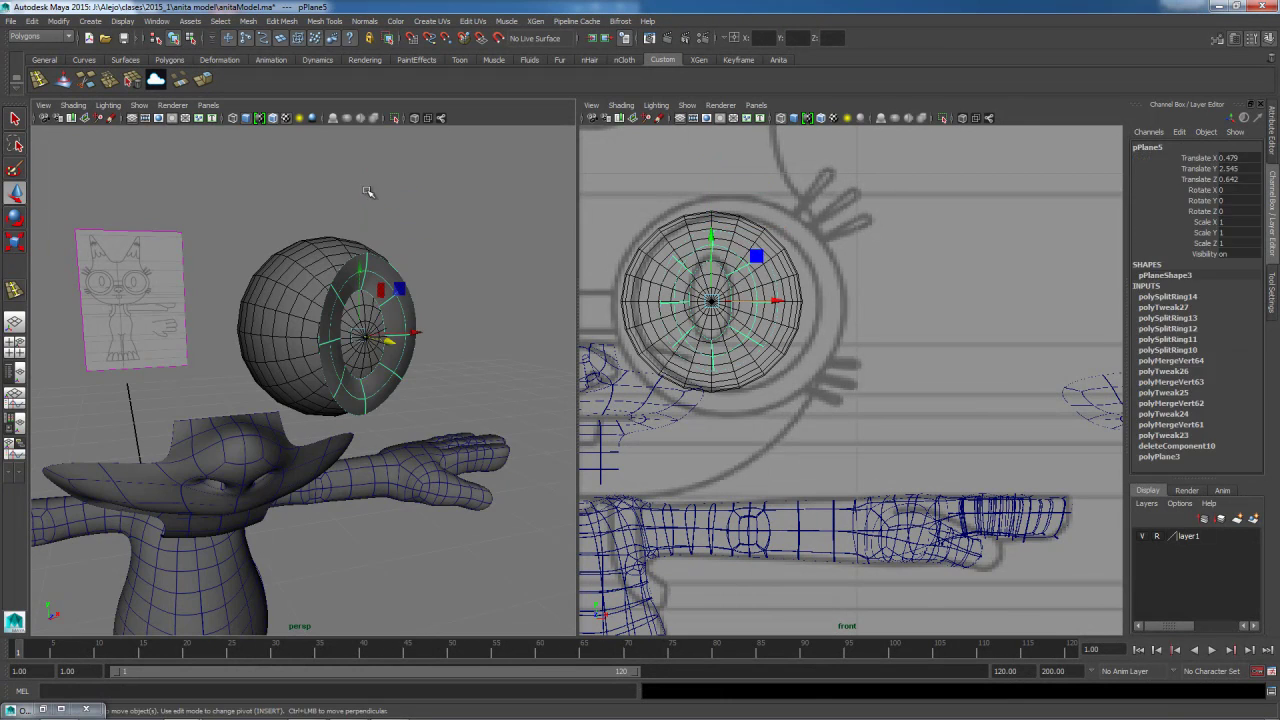
{"action": "left_click", "coordinate": [471, 314]}
{"action": "left_click_drag", "start_coordinate": [471, 314], "coordinate": [310, 323], "text": "alt"}
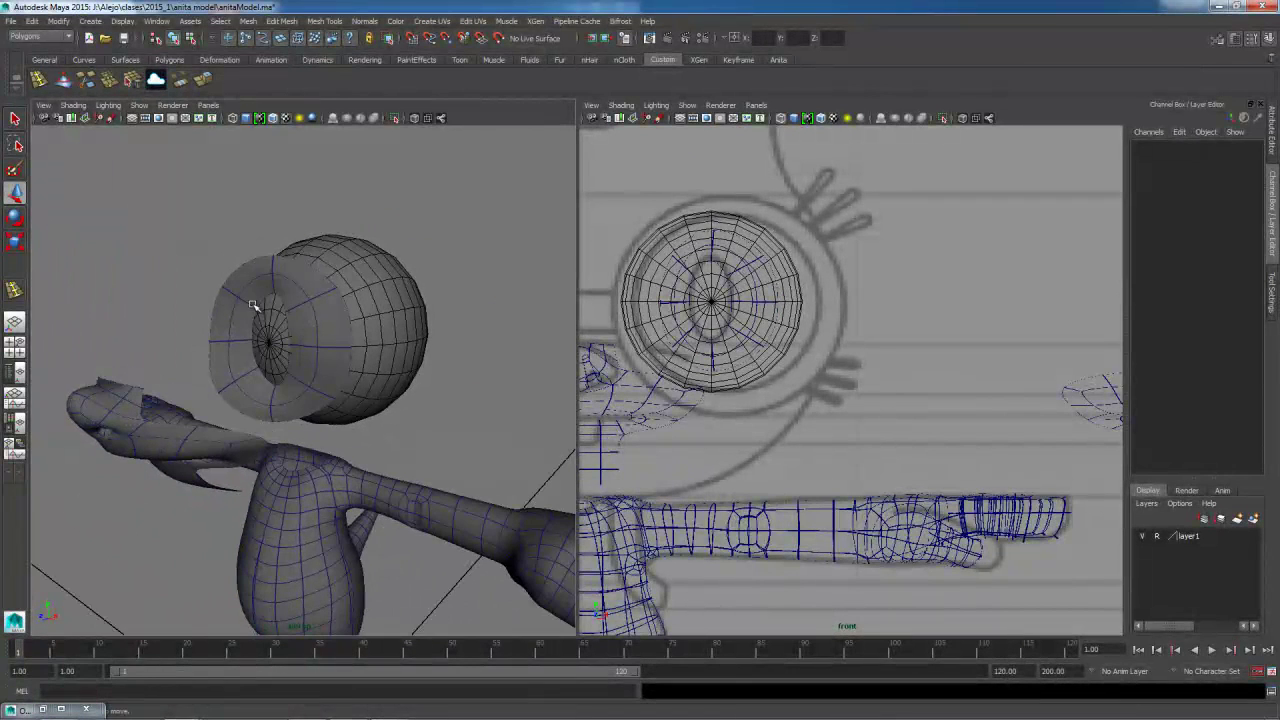
{"action": "left_click_drag", "start_coordinate": [272, 367], "coordinate": [307, 361], "text": "alt"}
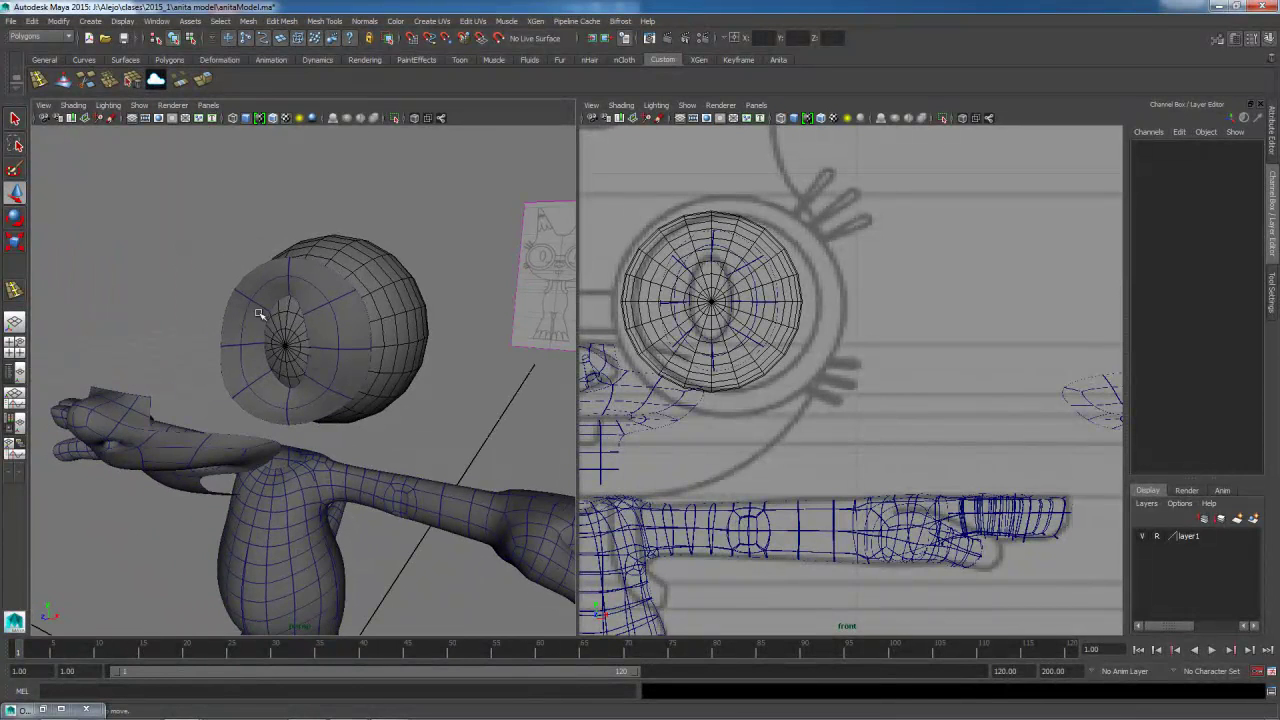
{"action": "key", "text": "ctrl+s"}
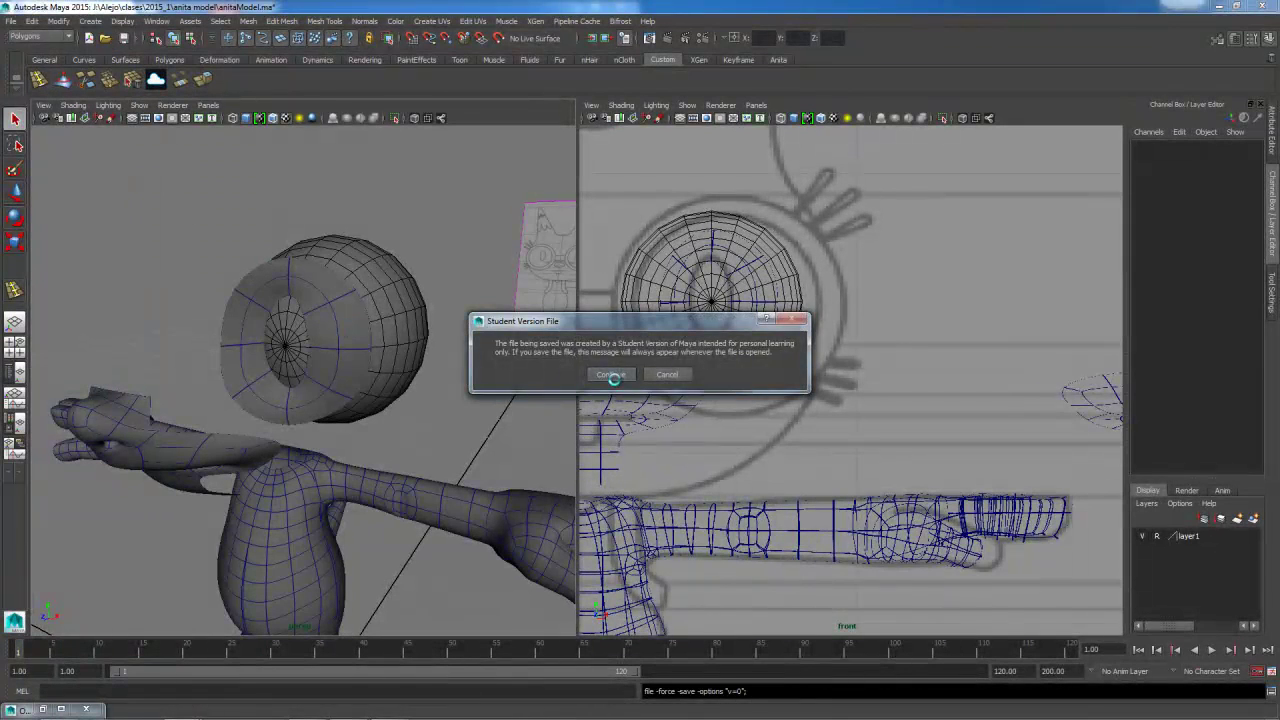
Turn off reference mode for layer1 and select the eye sphere.
{"action": "left_click_drag", "start_coordinate": [424, 438], "coordinate": [453, 348], "text": "alt"}
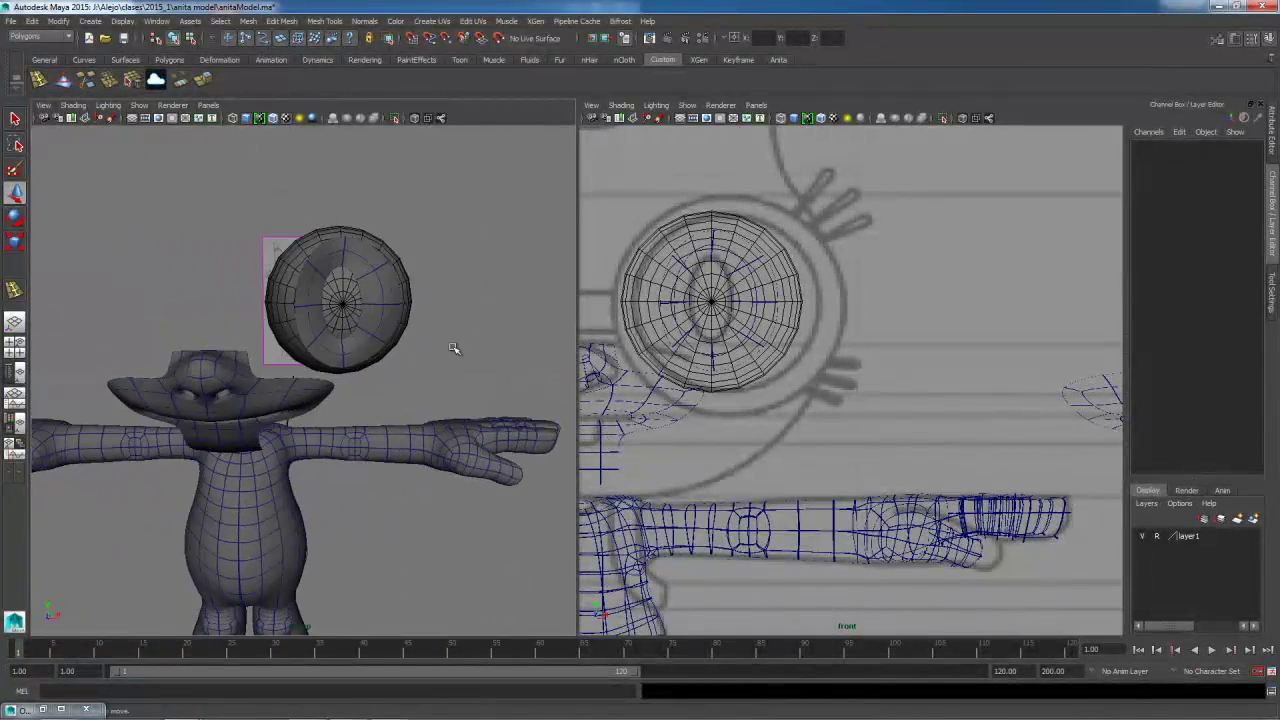
{"action": "left_click", "coordinate": [1157, 538]}
{"action": "left_click", "coordinate": [372, 320]}
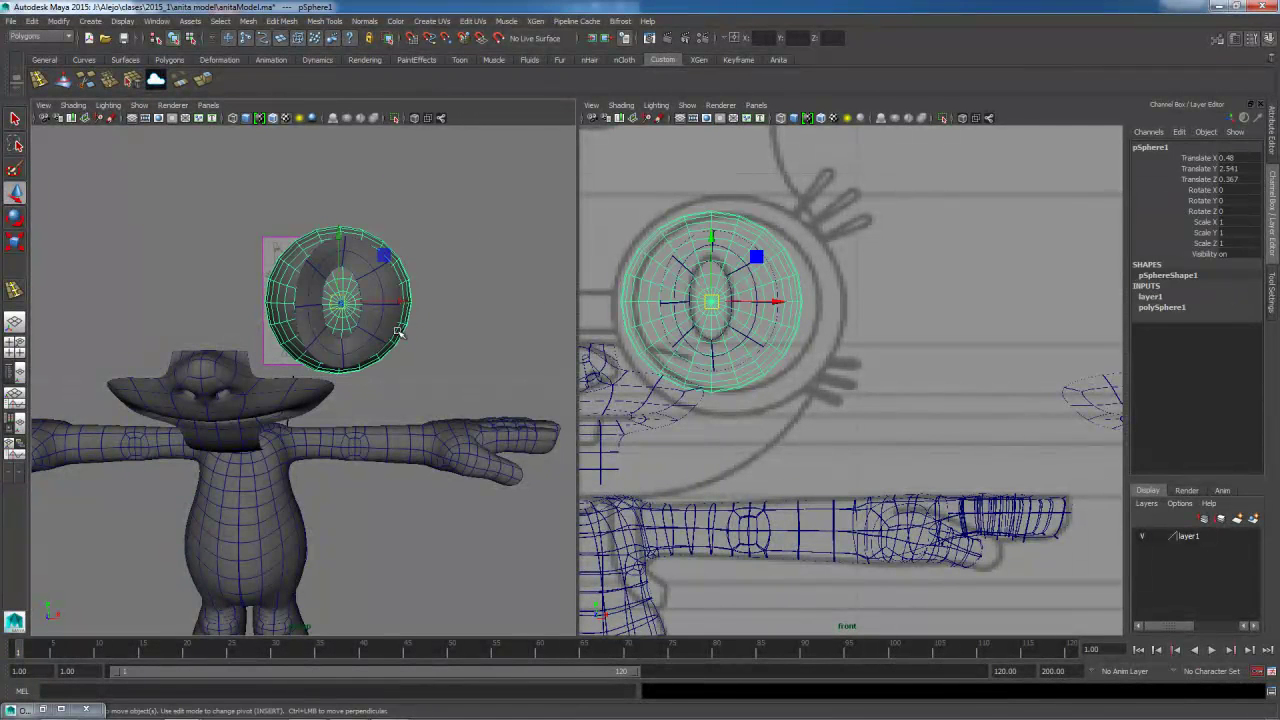
Try rotating the eye sphere freely in the front view and undo the rotation.
{"action": "key", "text": "e"}
{"action": "left_click_drag", "start_coordinate": [746, 335], "coordinate": [714, 334]}
{"action": "key", "text": "ctrl+z"}
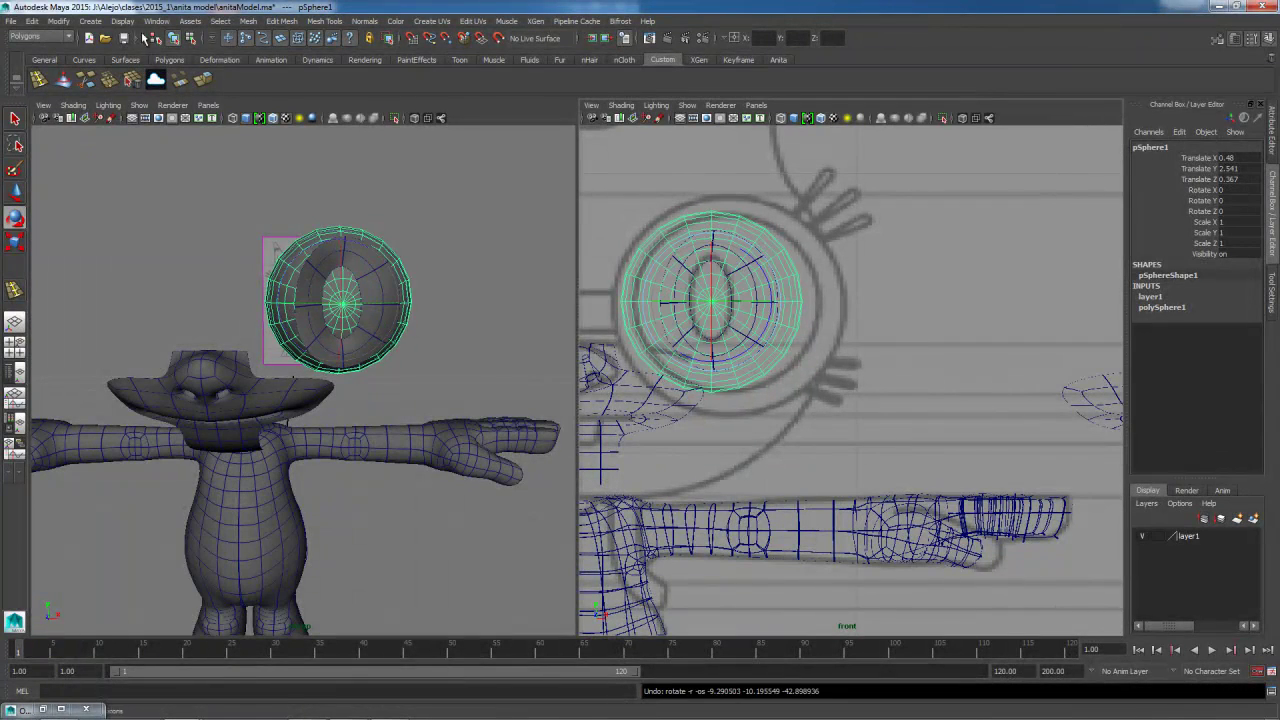
Save the scene again and accept the student version notice.
{"action": "left_click", "coordinate": [124, 38]}
{"action": "left_click", "coordinate": [610, 373]}
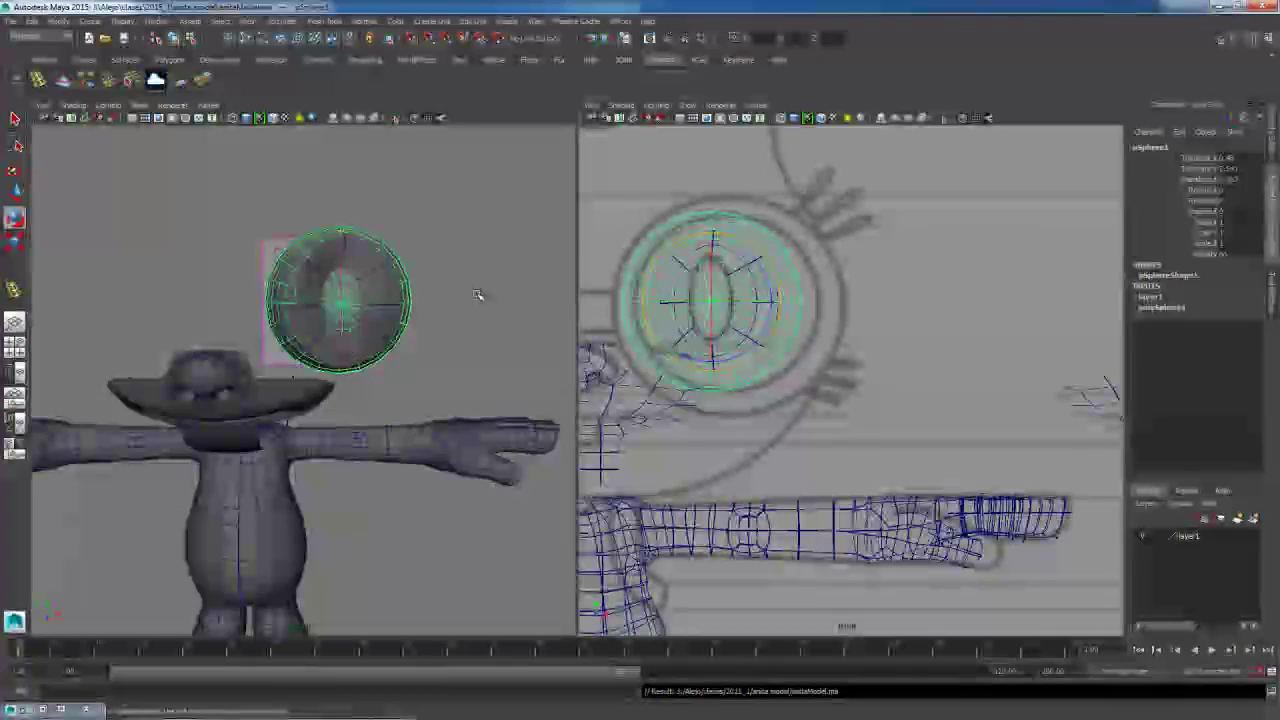
Deselect the eye sphere and examine the eye's placement against the muzzle and body from several angles.
{"action": "left_click", "coordinate": [479, 298]}
{"action": "scroll", "coordinate": [440, 340], "scroll_direction": "down", "scroll_amount": 6}
{"action": "left_click_drag", "start_coordinate": [438, 346], "coordinate": [430, 379], "text": "alt"}
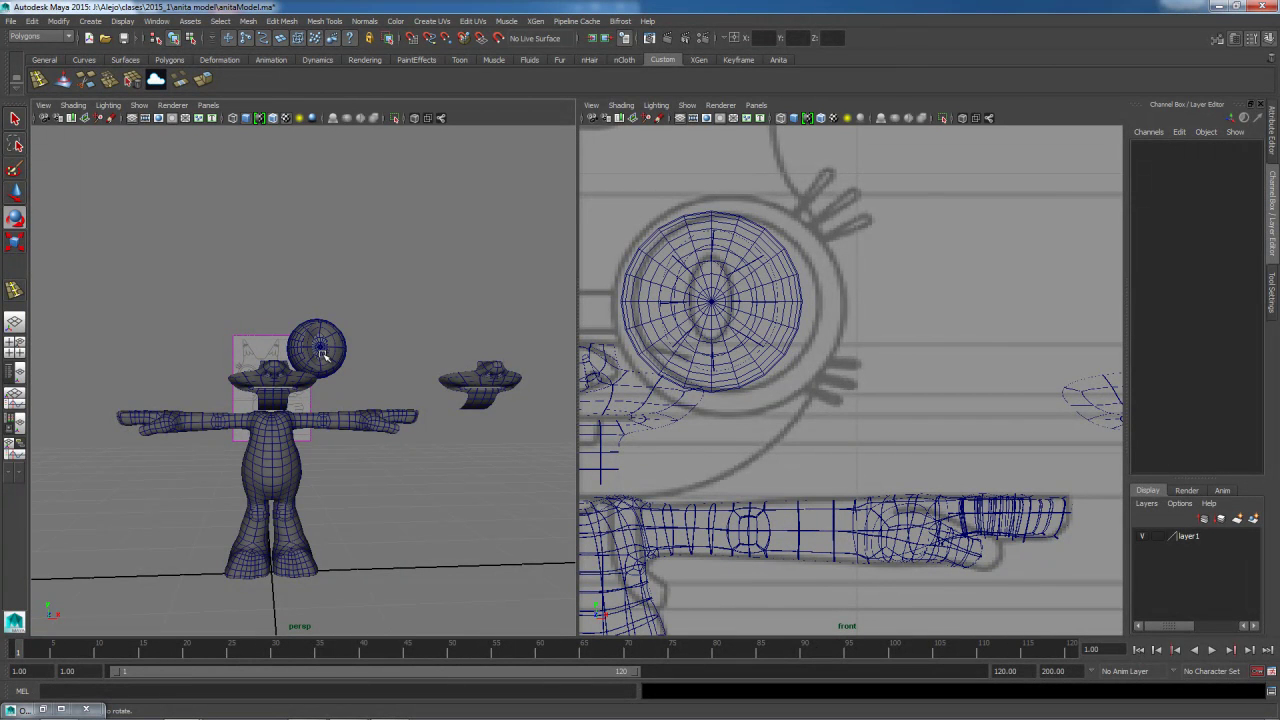
{"action": "left_click_drag", "start_coordinate": [361, 380], "coordinate": [314, 403], "text": "alt"}
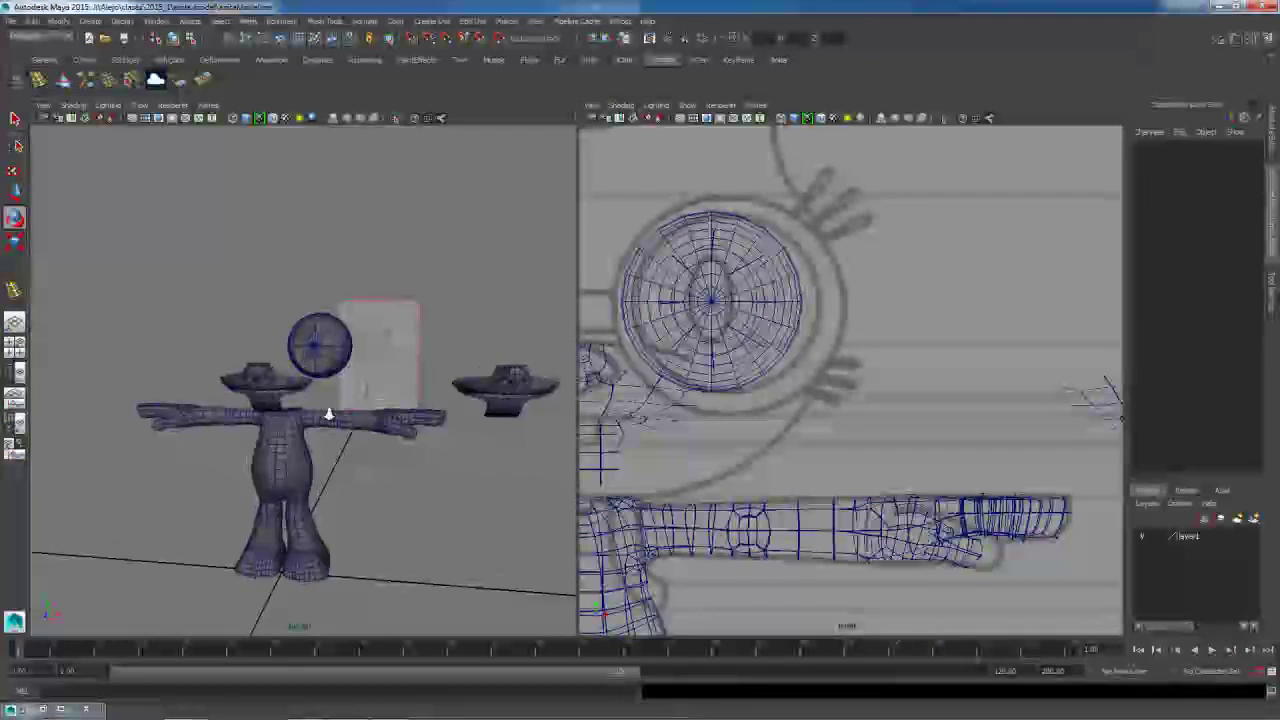
{"action": "right_click_drag", "start_coordinate": [314, 403], "coordinate": [394, 500], "text": "alt"}
{"action": "left_click_drag", "start_coordinate": [394, 500], "coordinate": [363, 313], "text": "alt"}
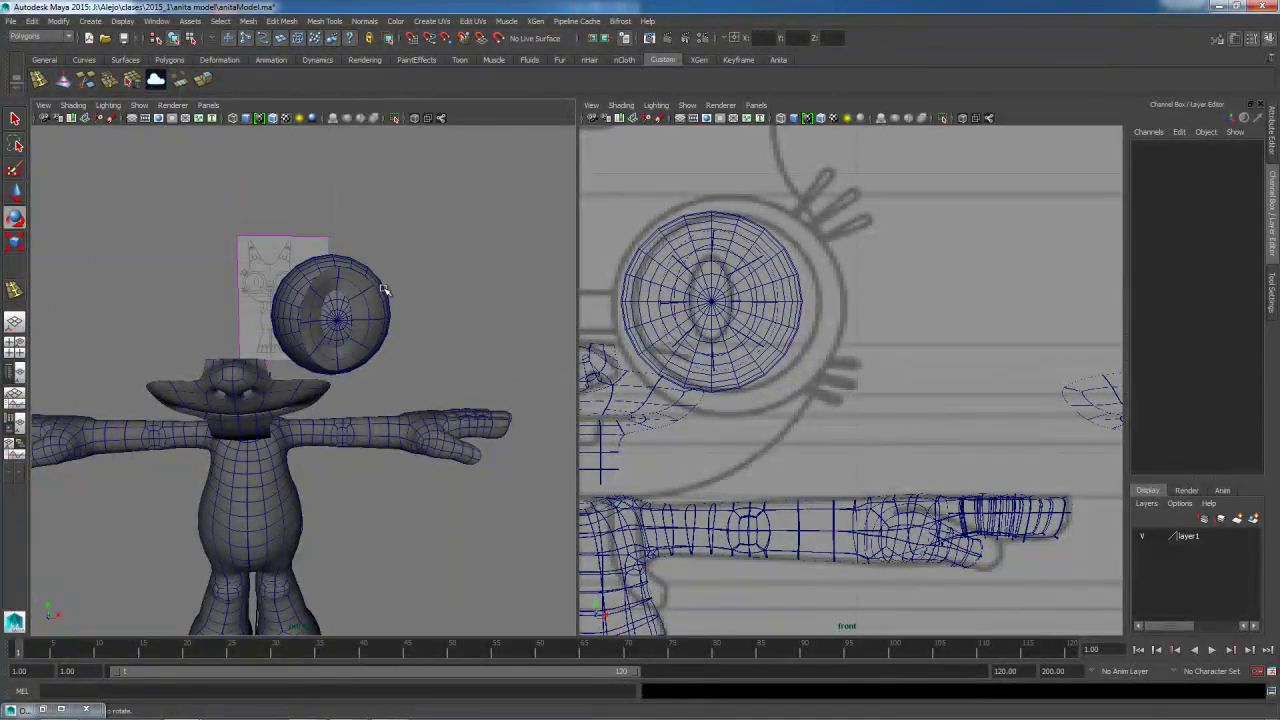
{"action": "scroll", "coordinate": [346, 325], "scroll_direction": "down", "scroll_amount": 5}
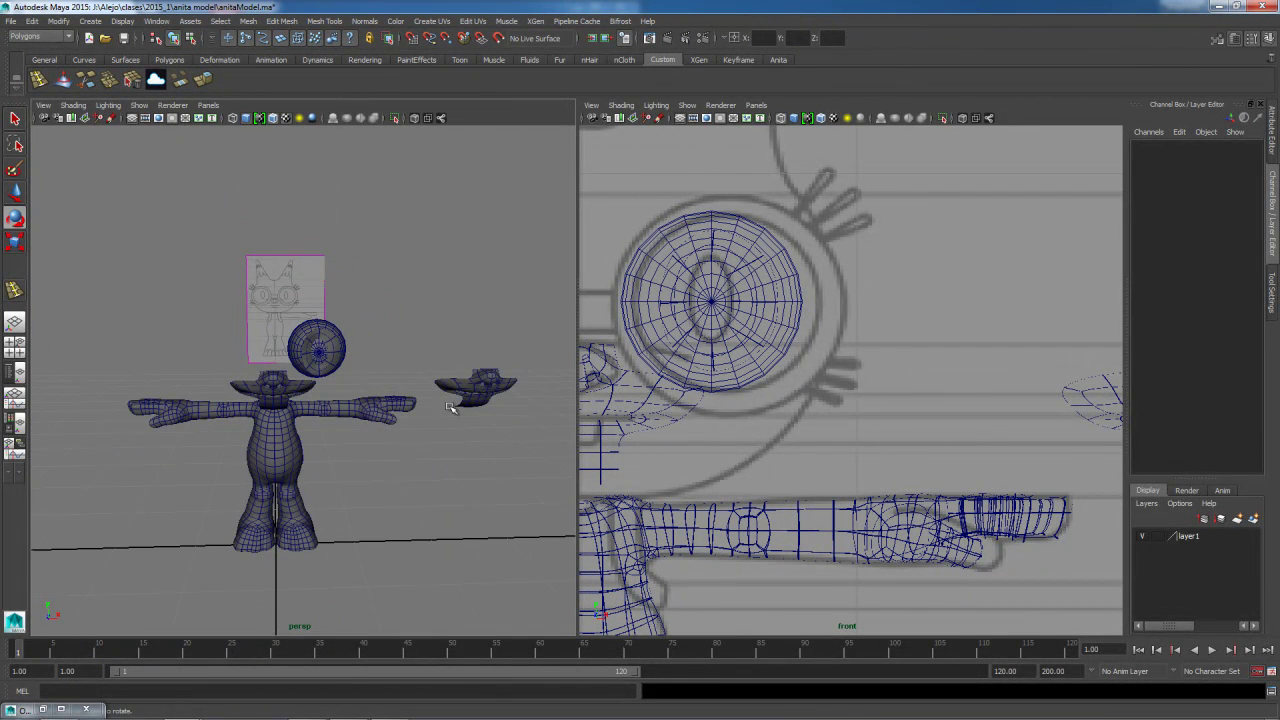
{"action": "left_click_drag", "start_coordinate": [455, 406], "coordinate": [493, 375], "text": "alt"}
{"action": "right_click_drag", "start_coordinate": [356, 375], "coordinate": [533, 481], "text": "alt"}
{"action": "middle_click_drag", "start_coordinate": [350, 335], "coordinate": [390, 398], "text": "alt"}
{"action": "right_click_drag", "start_coordinate": [390, 398], "coordinate": [496, 446], "text": "alt"}
Select the eye ring mesh and pick its complete inner border edge loop around the pupil.
{"action": "left_click", "coordinate": [530, 307]}
{"action": "left_click_drag", "start_coordinate": [492, 408], "coordinate": [466, 243], "text": "alt"}
{"action": "key", "text": "w"}
{"action": "right_click_drag", "start_coordinate": [466, 243], "coordinate": [498, 248], "text": "alt"}
{"action": "middle_click_drag", "start_coordinate": [498, 248], "coordinate": [461, 281], "text": "alt"}
{"action": "left_click_drag", "start_coordinate": [461, 281], "coordinate": [357, 408], "text": "alt"}
{"action": "right_click_drag", "start_coordinate": [357, 408], "coordinate": [380, 355], "text": "alt"}
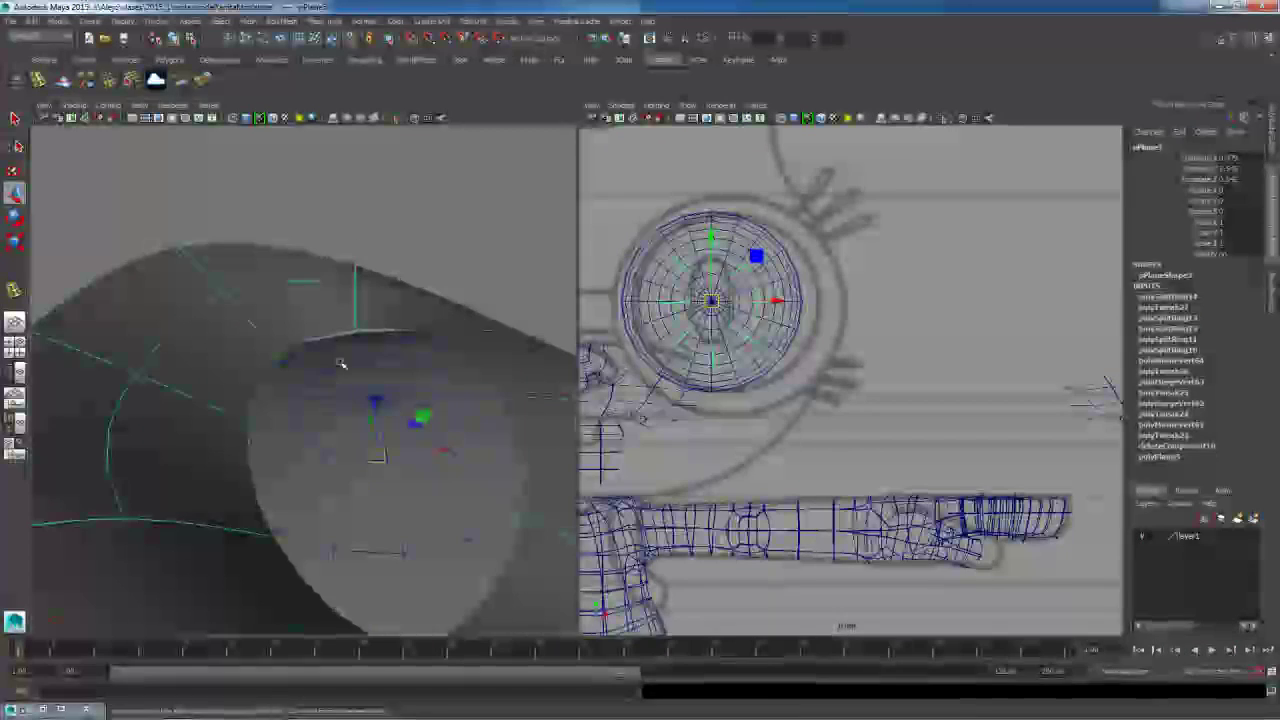
{"action": "right_click", "coordinate": [333, 332]}
{"action": "right_click_drag", "start_coordinate": [336, 314], "coordinate": [334, 302]}
{"action": "double_click", "coordinate": [338, 334]}
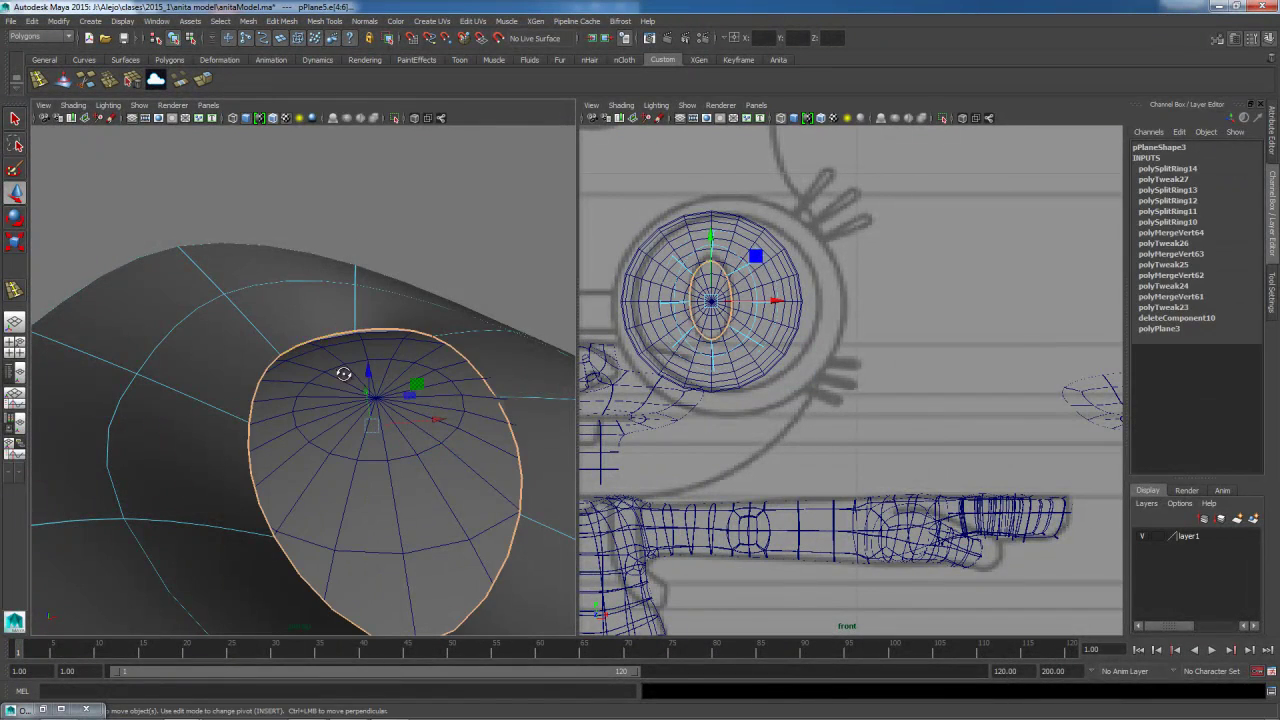
Extrude the pupil opening's edge loop with 1 division and push it inward to a Translate Z of about -0.013.
{"action": "left_click_drag", "start_coordinate": [346, 363], "coordinate": [377, 466], "text": "alt"}
{"action": "right_click_drag", "start_coordinate": [377, 466], "coordinate": [289, 396], "text": "alt"}
{"action": "left_click_drag", "start_coordinate": [289, 396], "coordinate": [209, 442], "text": "alt"}
{"action": "left_click", "coordinate": [206, 83]}
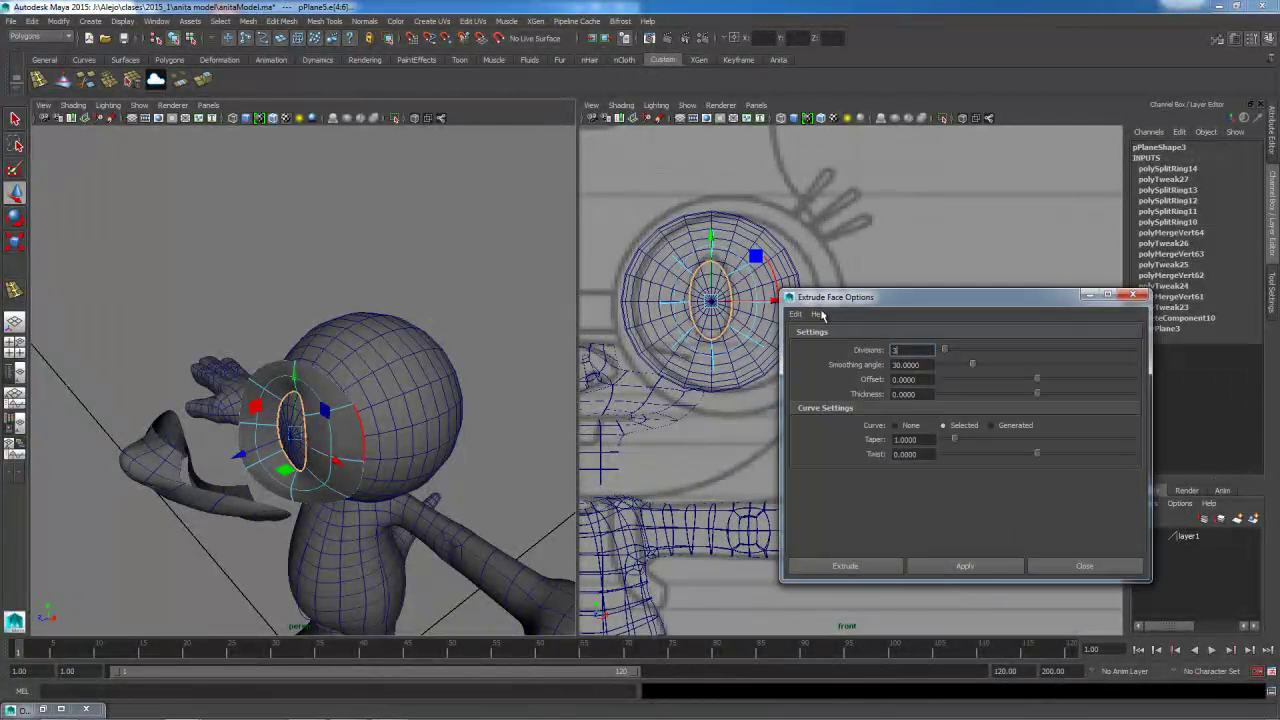
{"action": "left_click", "coordinate": [1132, 295]}
{"action": "left_click", "coordinate": [281, 21]}
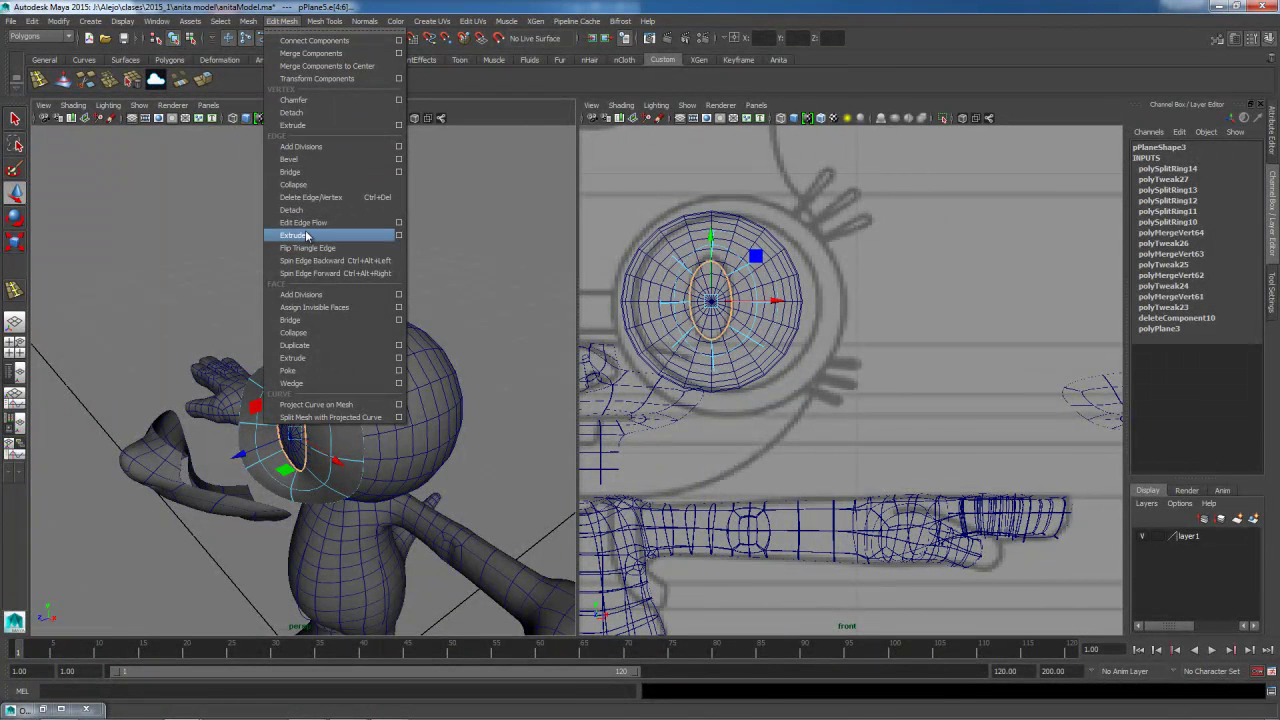
{"action": "left_click", "coordinate": [399, 236]}
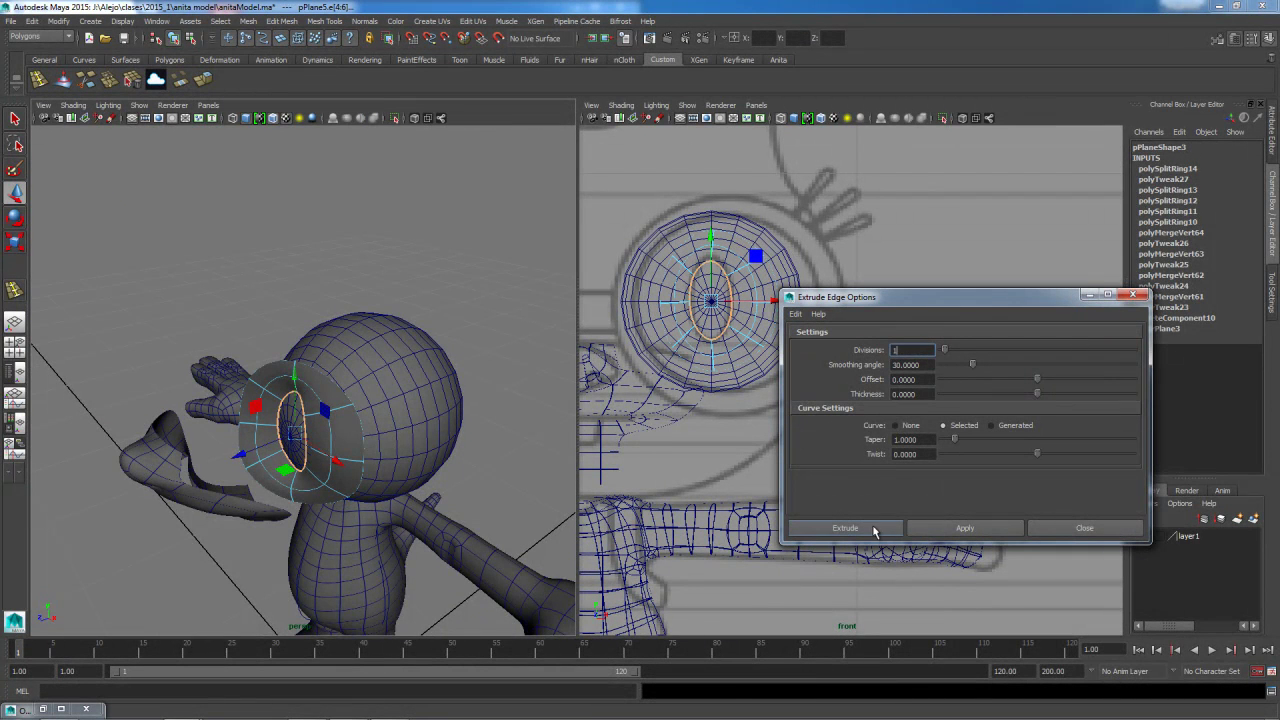
{"action": "left_click", "coordinate": [845, 528]}
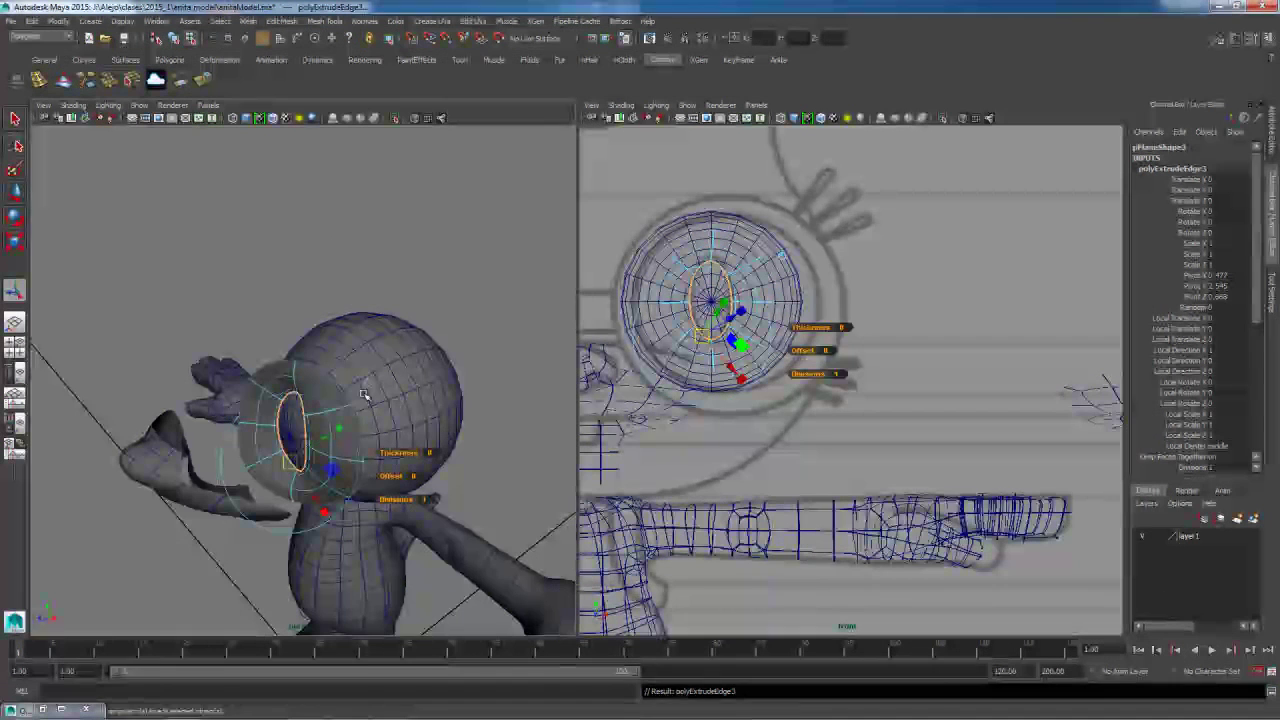
{"action": "left_click_drag", "start_coordinate": [296, 447], "coordinate": [266, 444]}
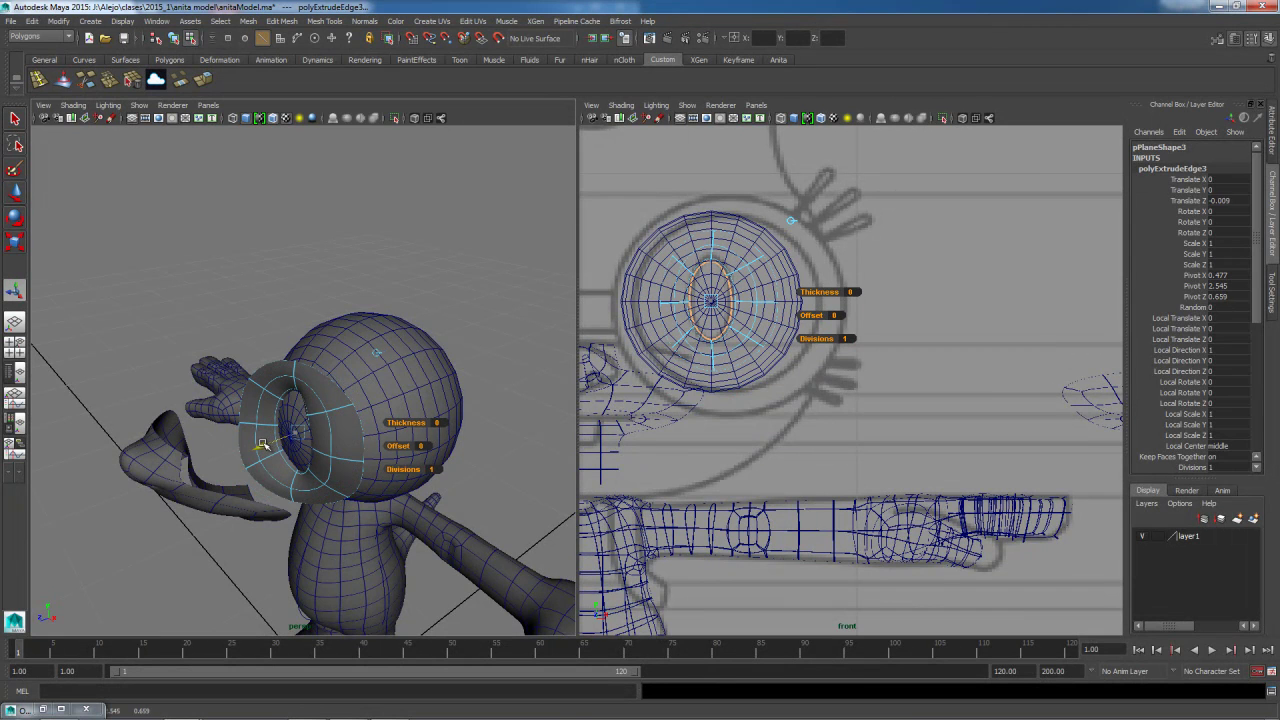
{"action": "left_click_drag", "start_coordinate": [260, 444], "coordinate": [261, 442]}
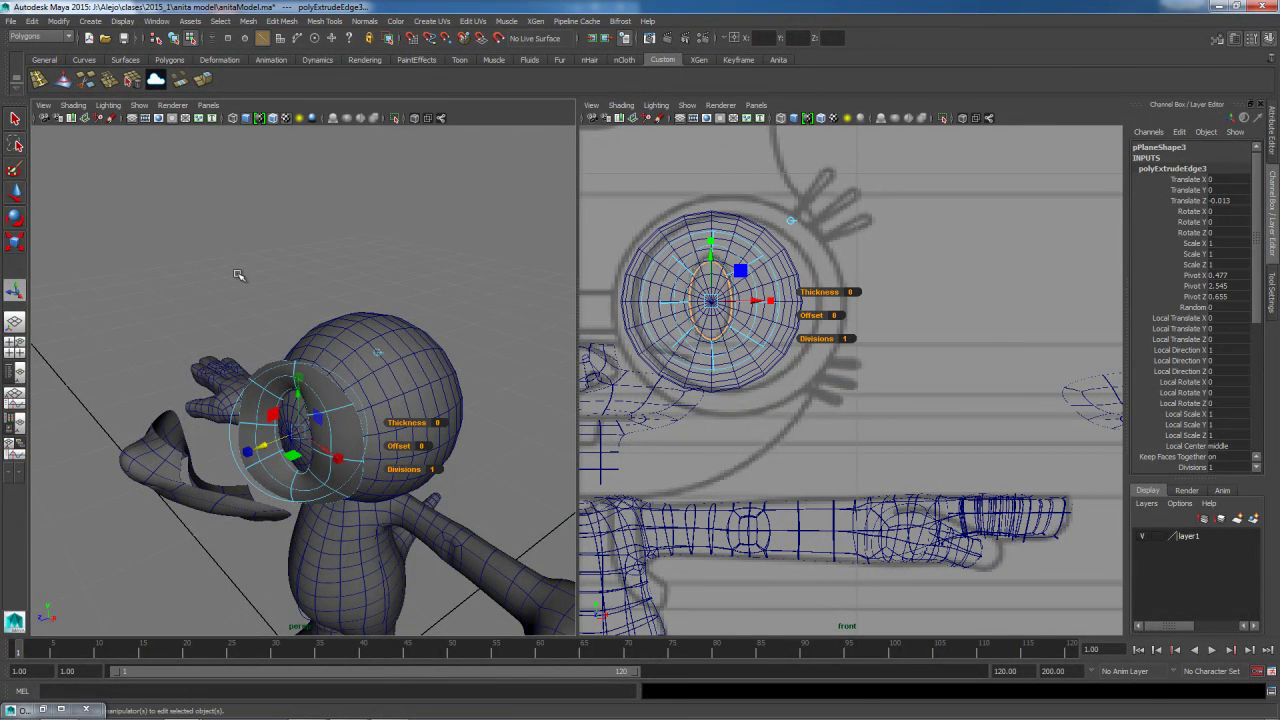
Extrude the pupil opening's edges again, pushing them inward to Translate Z -0.031 and scaling them uniformly to about 1.167.
{"action": "key", "text": "ctrl+e"}
{"action": "left_click_drag", "start_coordinate": [369, 382], "coordinate": [234, 437], "text": "alt"}
{"action": "key", "text": "4"}
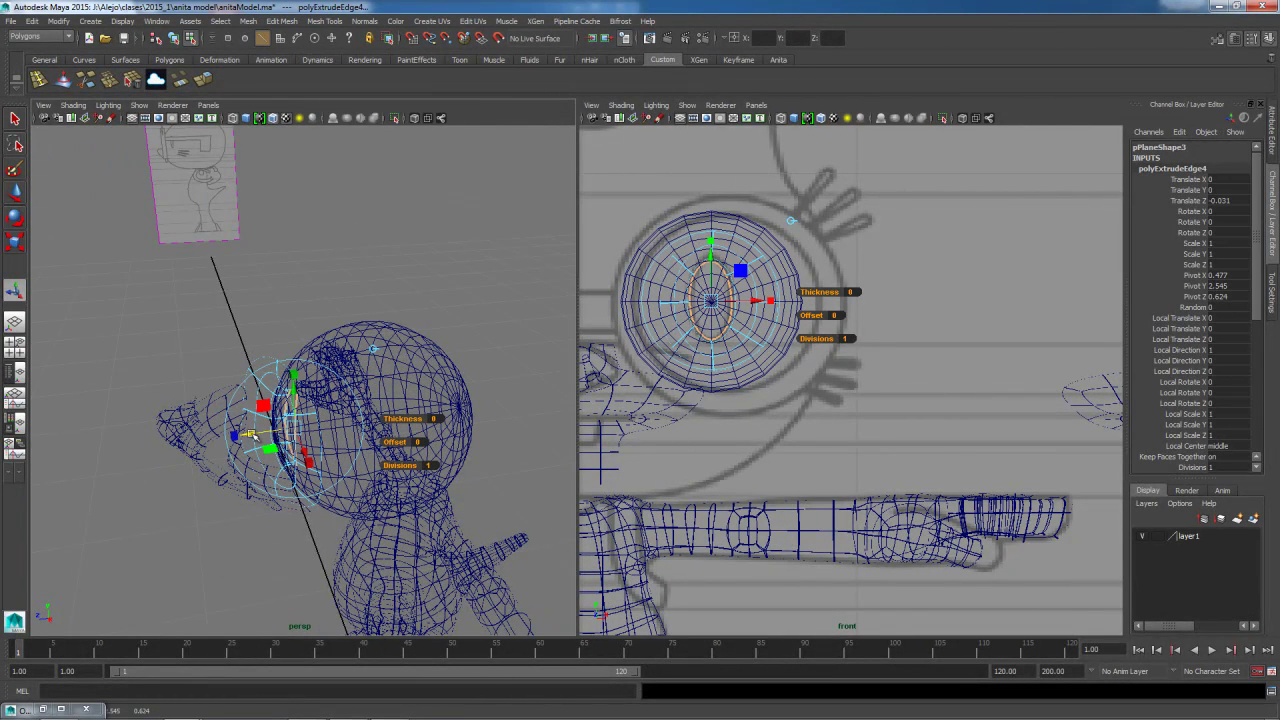
{"action": "left_click", "coordinate": [234, 435]}
{"action": "left_click_drag", "start_coordinate": [292, 429], "coordinate": [495, 407]}
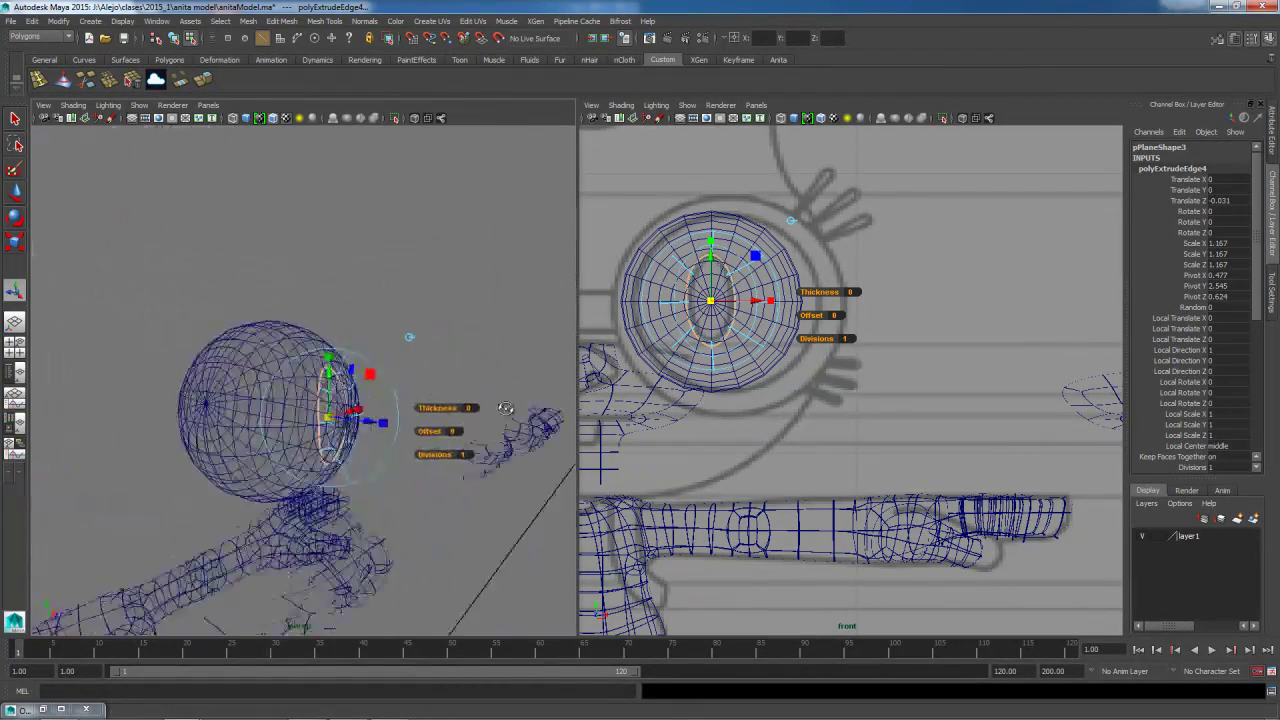
{"action": "key", "text": "5"}
{"action": "scroll", "coordinate": [395, 388], "scroll_direction": "up", "scroll_amount": 5}
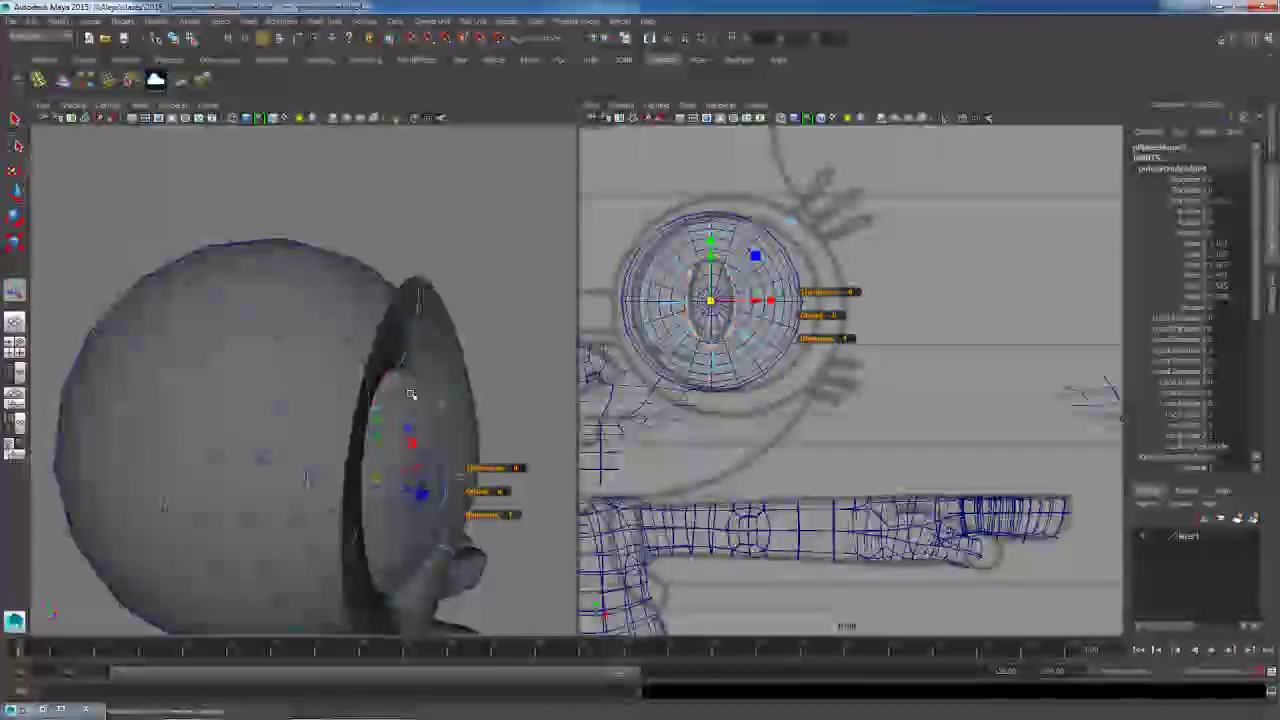
{"action": "left_click_drag", "start_coordinate": [395, 388], "coordinate": [349, 349], "text": "alt"}
{"action": "scroll", "coordinate": [349, 349], "scroll_direction": "up", "scroll_amount": 3}
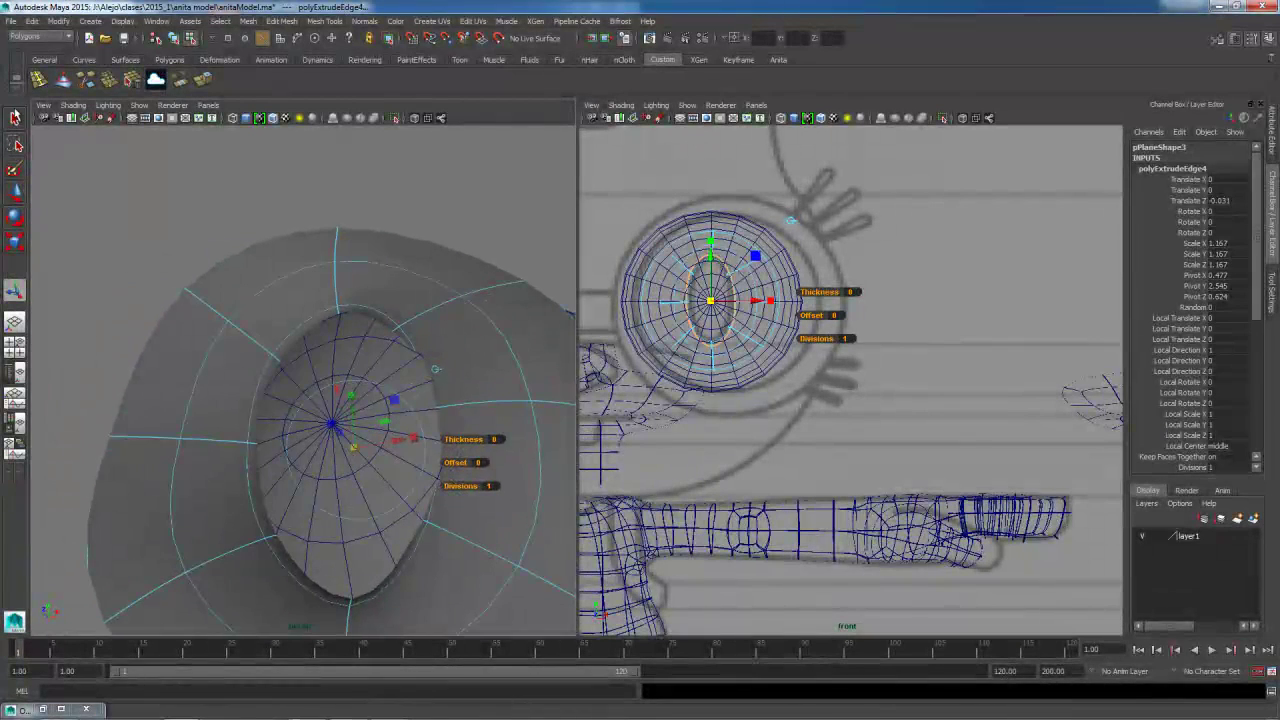
{"action": "left_click", "coordinate": [15, 117]}
{"action": "left_click_drag", "start_coordinate": [380, 440], "coordinate": [440, 423], "text": "alt"}
Select a vertex on the pupil opening's rim and examine the extruded eye ring from several angles.
{"action": "right_click_drag", "start_coordinate": [752, 305], "coordinate": [706, 301]}
{"action": "left_click", "coordinate": [736, 302]}
{"action": "key", "text": "w"}
{"action": "left_click_drag", "start_coordinate": [388, 433], "coordinate": [440, 466], "text": "alt"}
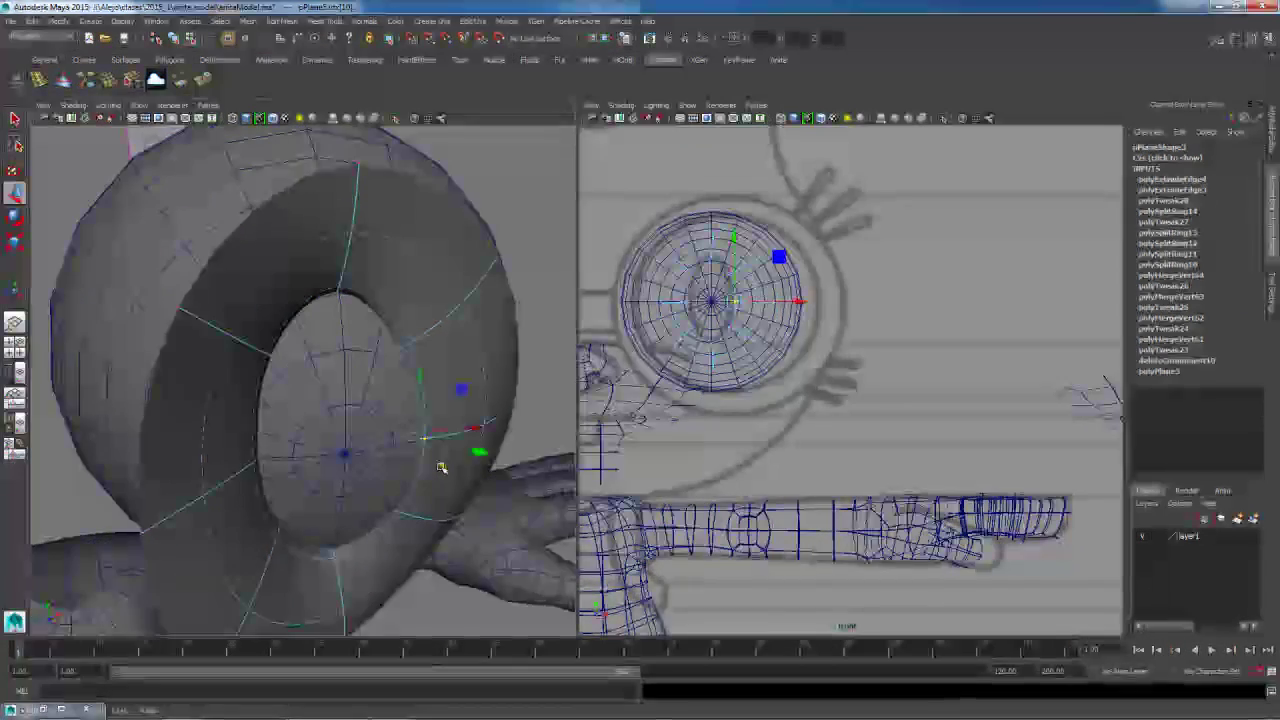
{"action": "left_click_drag", "start_coordinate": [445, 470], "coordinate": [296, 471], "text": "alt"}
{"action": "left_click", "coordinate": [415, 119]}
{"action": "left_click_drag", "start_coordinate": [250, 352], "coordinate": [349, 263], "text": "alt"}
{"action": "scroll", "coordinate": [365, 349], "scroll_direction": "down", "scroll_amount": 5}
{"action": "left_click_drag", "start_coordinate": [365, 349], "coordinate": [338, 346], "text": "alt"}
Combine the eye ring and the muzzle into a single mesh and deselect it.
{"action": "right_click_drag", "start_coordinate": [338, 346], "coordinate": [362, 330]}
{"action": "left_click", "coordinate": [362, 331]}
{"action": "left_click_drag", "start_coordinate": [362, 331], "coordinate": [385, 333], "text": "alt"}
{"action": "left_click", "coordinate": [316, 433], "text": "shift"}
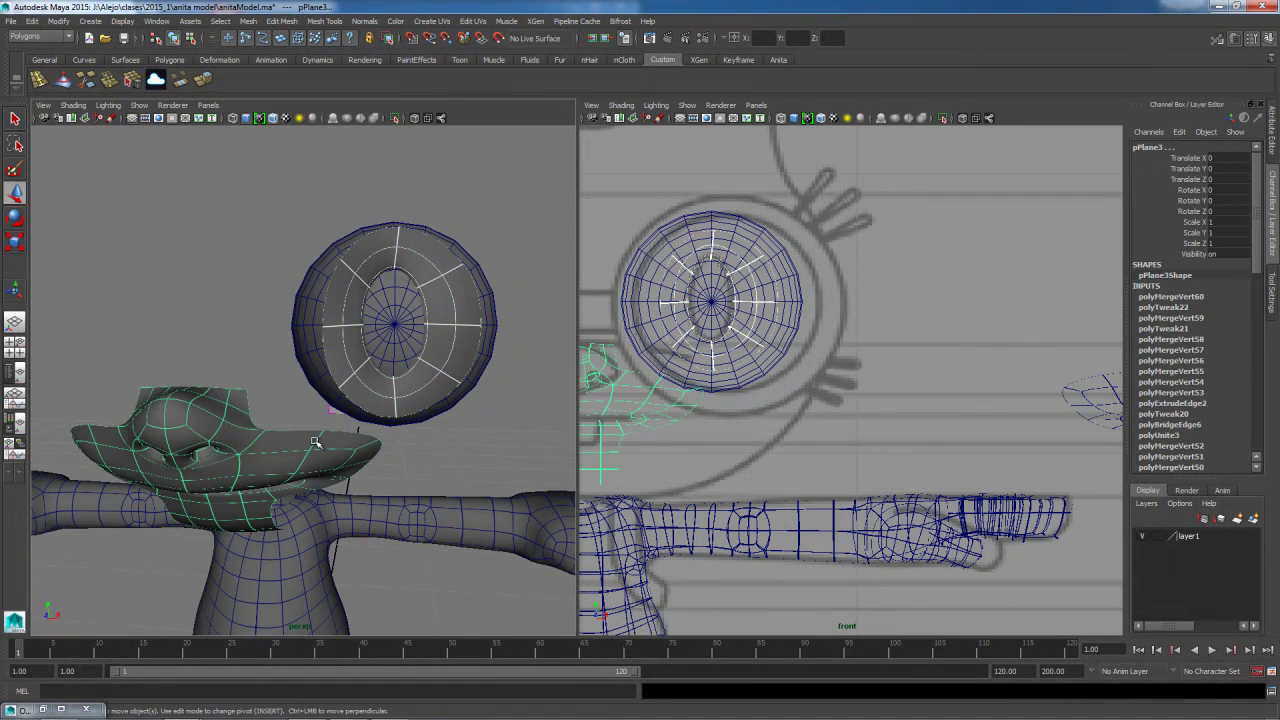
{"action": "left_click", "coordinate": [247, 21]}
{"action": "left_click", "coordinate": [262, 64]}
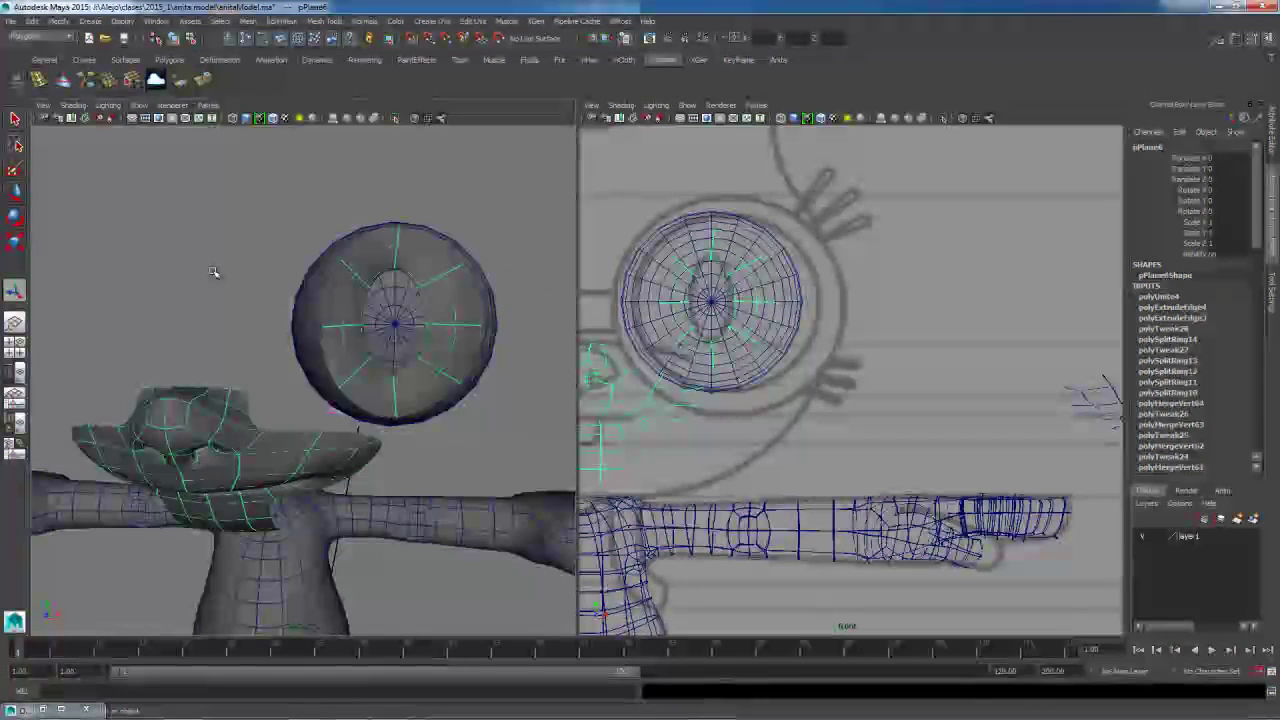
{"action": "left_click", "coordinate": [391, 433]}
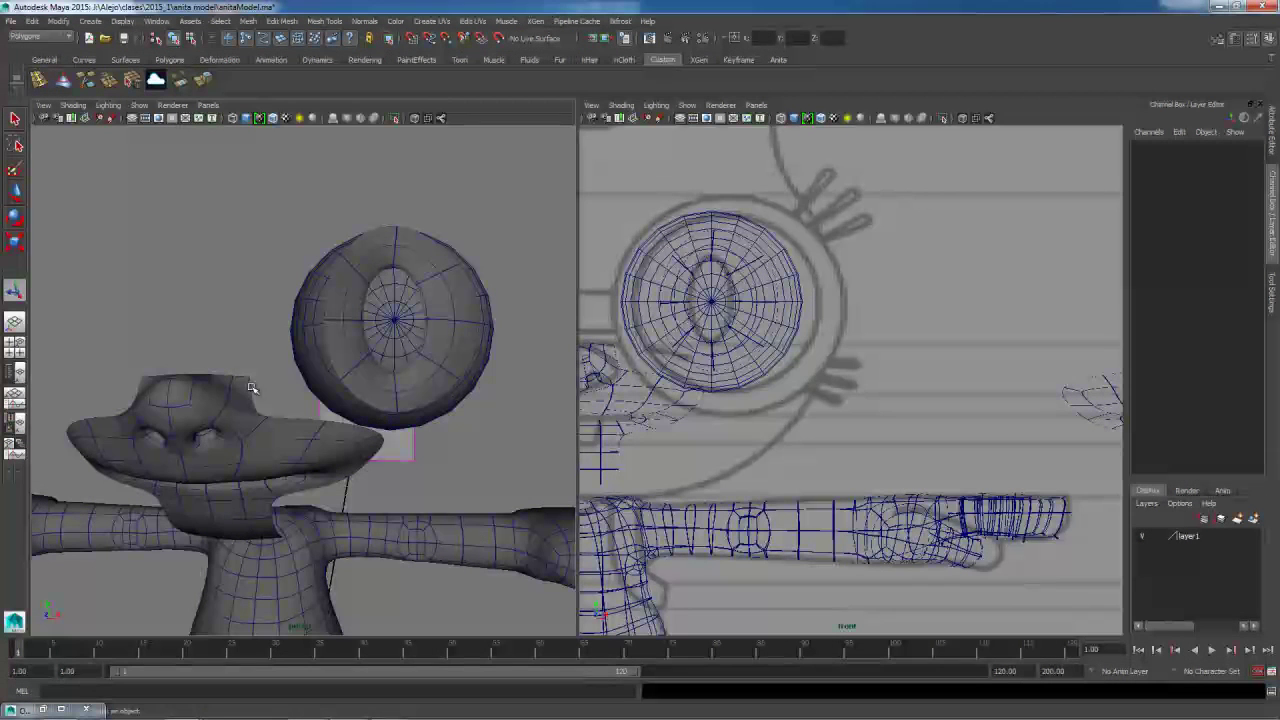
Bridge the eye ring's lower inner-side border edges to the muzzle's upper border edges with a linear path and 0 divisions.
{"action": "right_click_drag", "start_coordinate": [366, 398], "coordinate": [366, 364]}
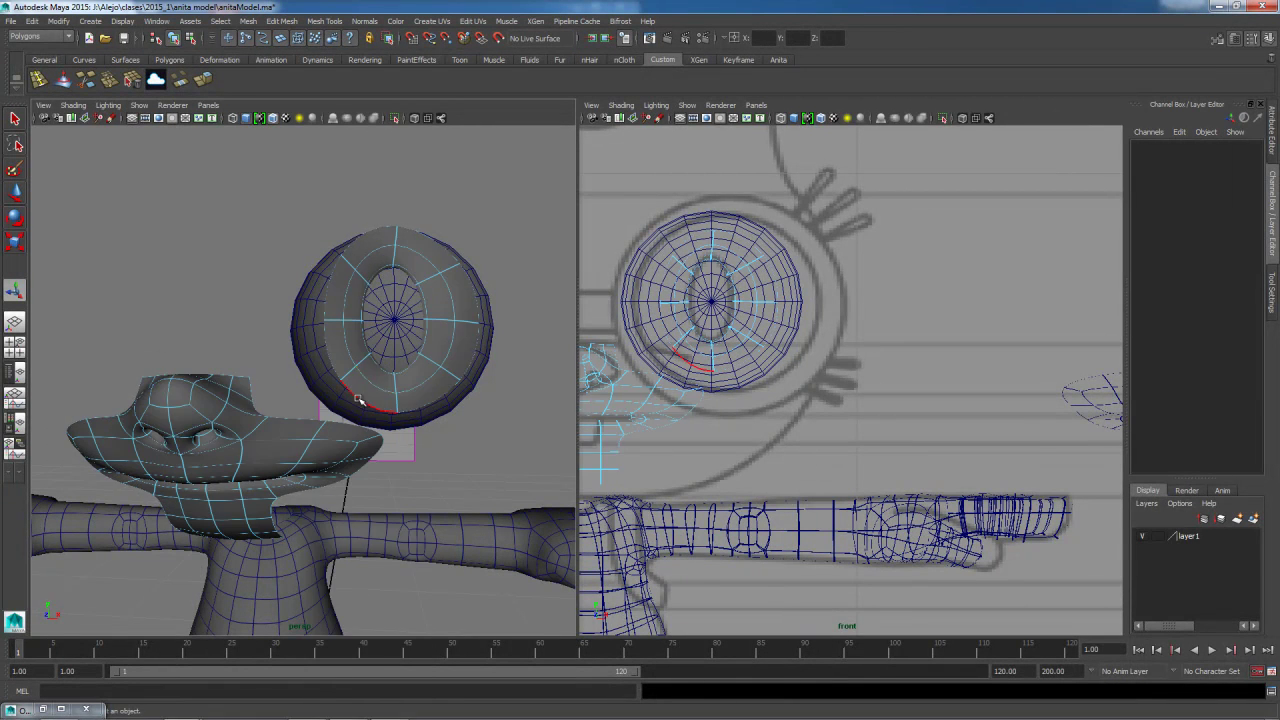
{"action": "left_click", "coordinate": [365, 405]}
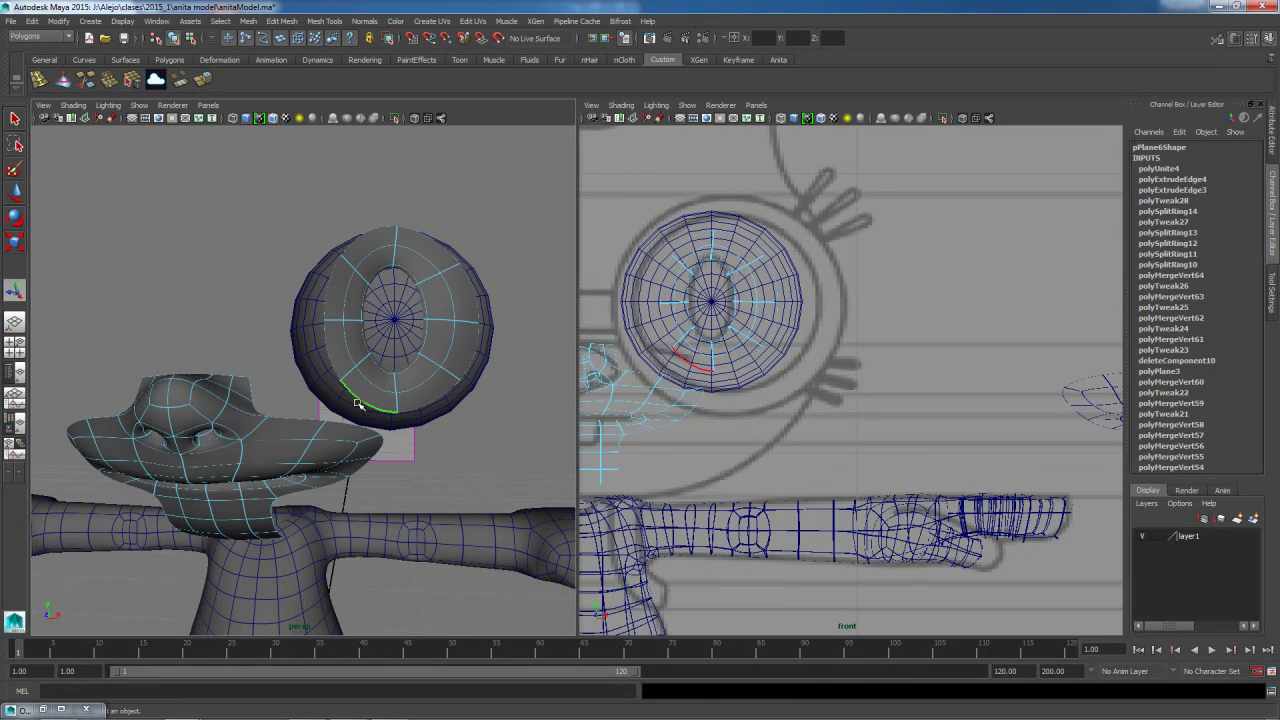
{"action": "left_click", "coordinate": [295, 420], "text": "shift"}
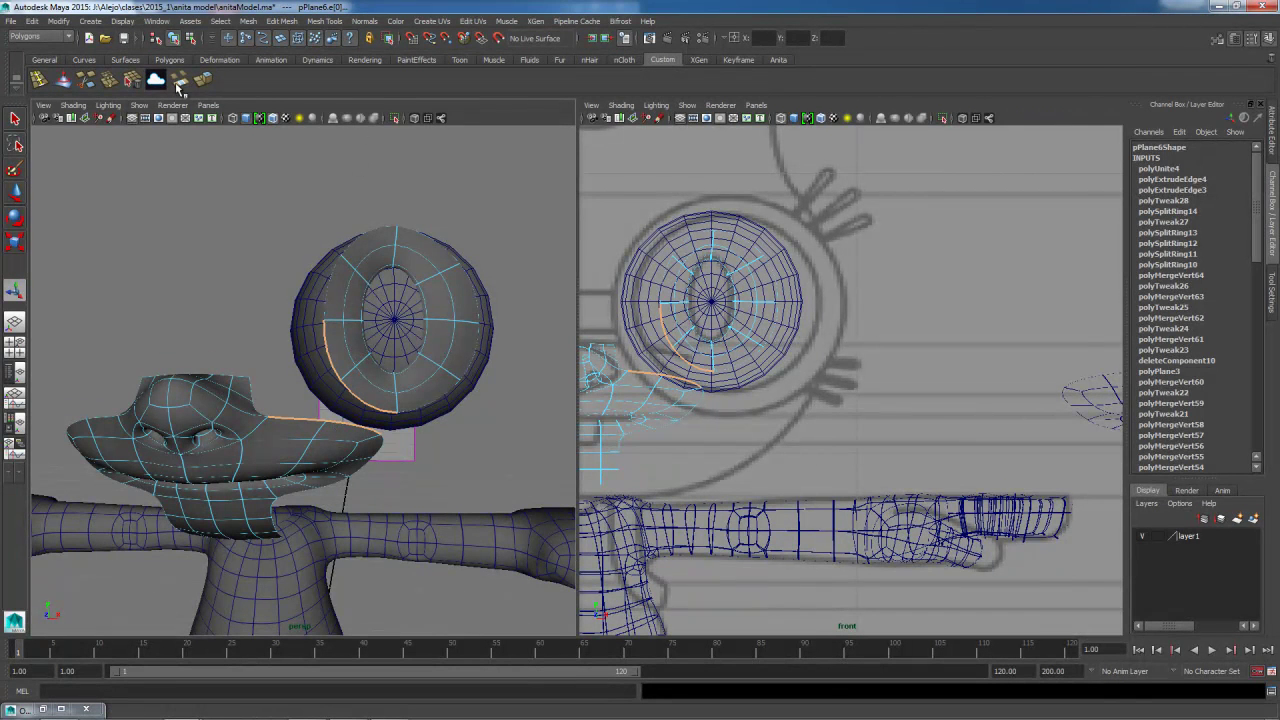
{"action": "double_click", "coordinate": [178, 84]}
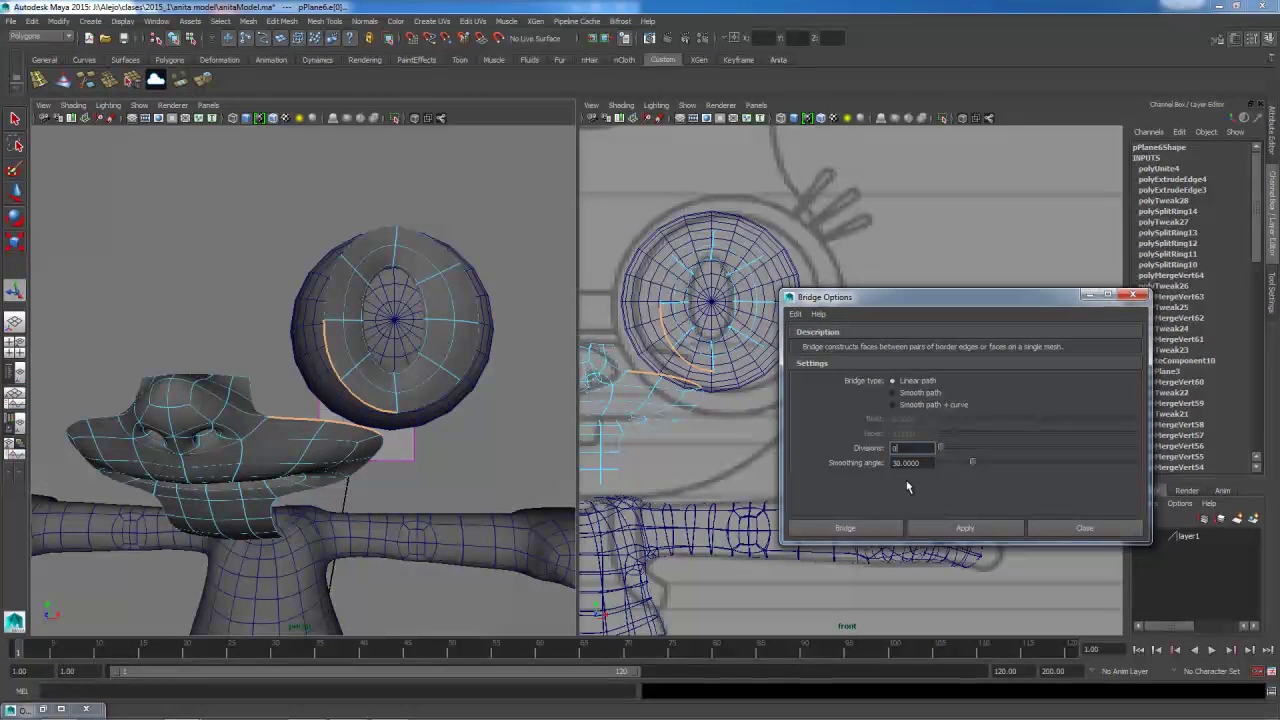
{"action": "left_click", "coordinate": [845, 528]}
{"action": "left_click_drag", "start_coordinate": [330, 420], "coordinate": [425, 430], "text": "alt"}
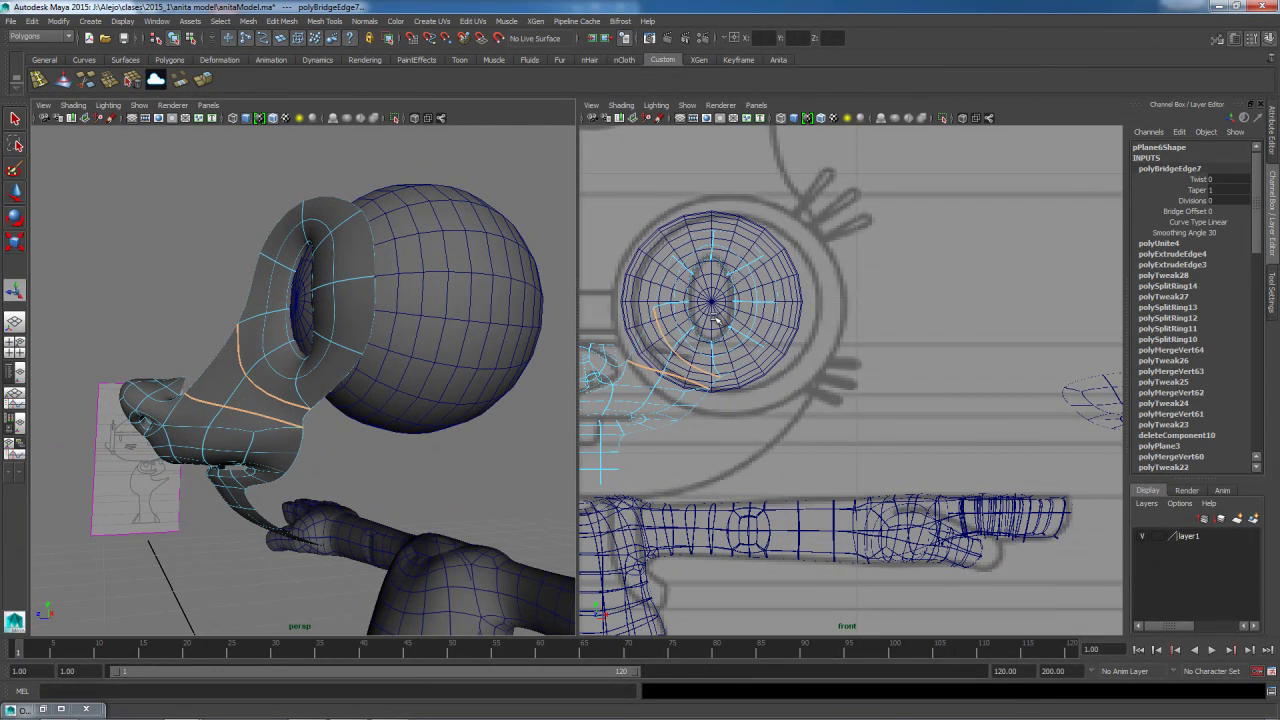
Change the front view to the side view and move the eye ring's nose-side vertices slightly down and forward.
{"action": "left_click", "coordinate": [756, 106]}
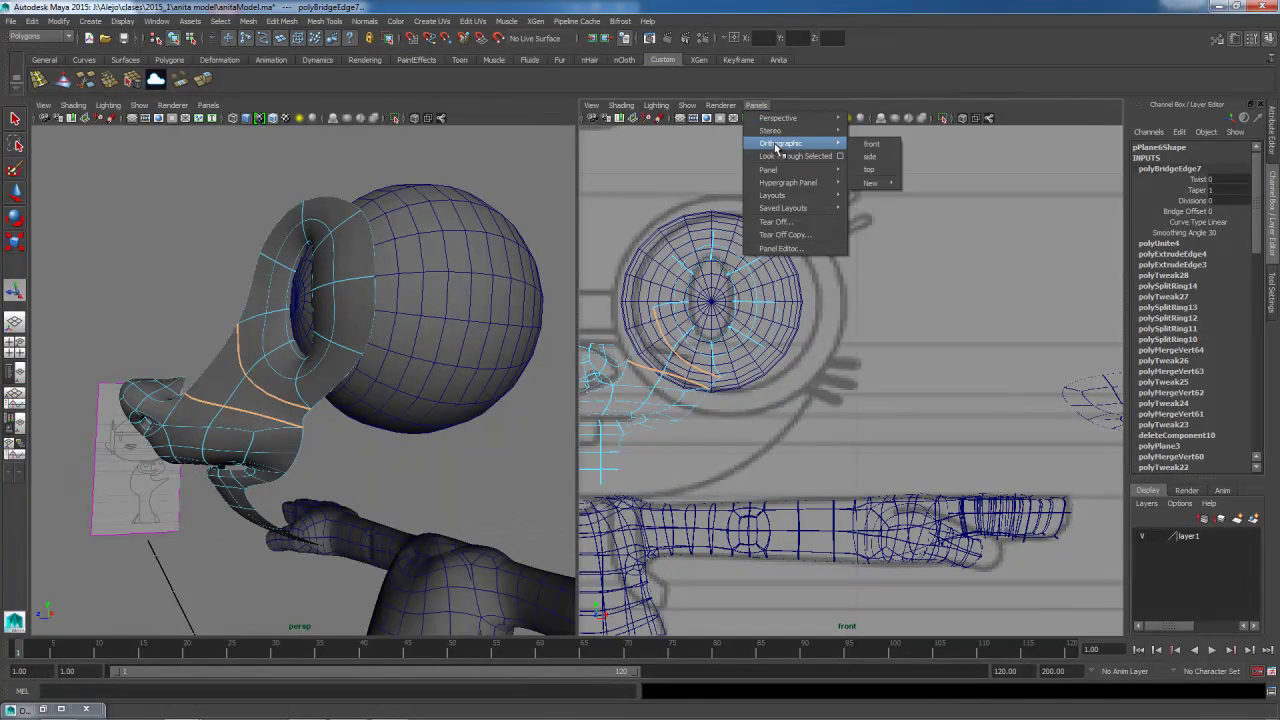
{"action": "left_click", "coordinate": [870, 156]}
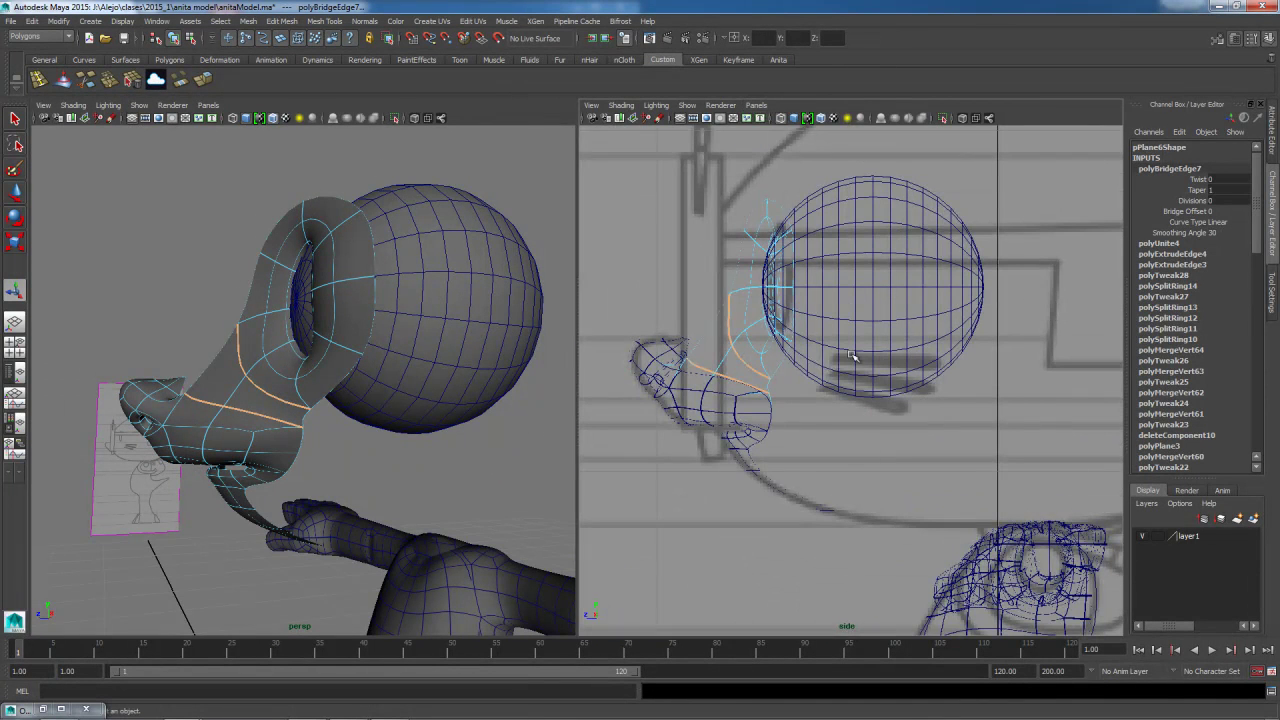
{"action": "right_click", "coordinate": [735, 302]}
{"action": "left_click", "coordinate": [703, 302]}
{"action": "left_click", "coordinate": [733, 299]}
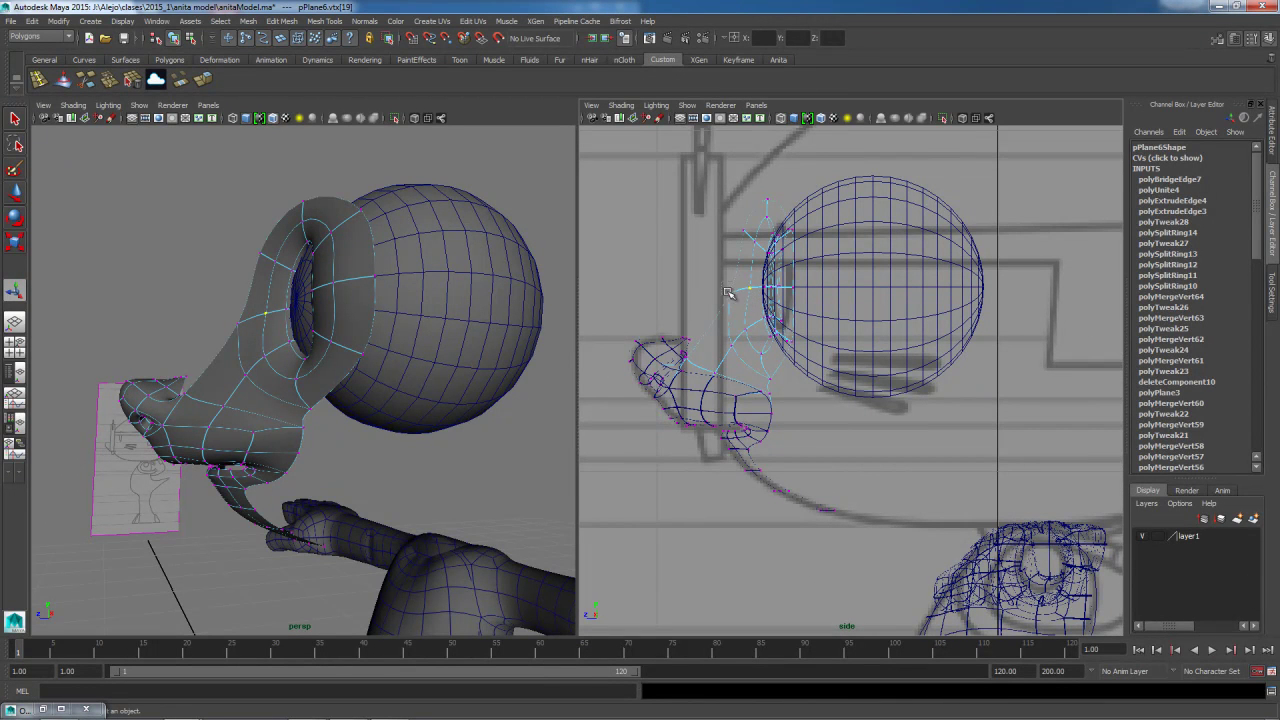
{"action": "key", "text": "w"}
{"action": "left_click_drag", "start_coordinate": [752, 232], "coordinate": [752, 242]}
{"action": "left_click_drag", "start_coordinate": [717, 286], "coordinate": [742, 304]}
{"action": "left_click_drag", "start_coordinate": [698, 250], "coordinate": [686, 264]}
{"action": "left_click", "coordinate": [749, 300]}
{"action": "left_click_drag", "start_coordinate": [754, 237], "coordinate": [746, 243]}
{"action": "left_click_drag", "start_coordinate": [697, 185], "coordinate": [688, 199]}
Bridge the nose-side edge below the eye ring to the muzzle's adjacent upright border edge with 0 divisions.
{"action": "left_click_drag", "start_coordinate": [240, 300], "coordinate": [227, 403], "text": "alt"}
{"action": "middle_click_drag", "start_coordinate": [246, 397], "coordinate": [351, 434], "text": "alt"}
{"action": "scroll", "coordinate": [351, 436], "scroll_direction": "up", "scroll_amount": 3}
{"action": "mouse_move", "coordinate": [364, 441]}
{"action": "left_mouse_down", "text": "alt"}
{"action": "mouse_move", "coordinate": [368, 462]}
{"action": "mouse_move", "coordinate": [356, 460]}
{"action": "left_mouse_up", "text": "alt"}
{"action": "right_click_drag", "start_coordinate": [391, 442], "coordinate": [388, 378]}
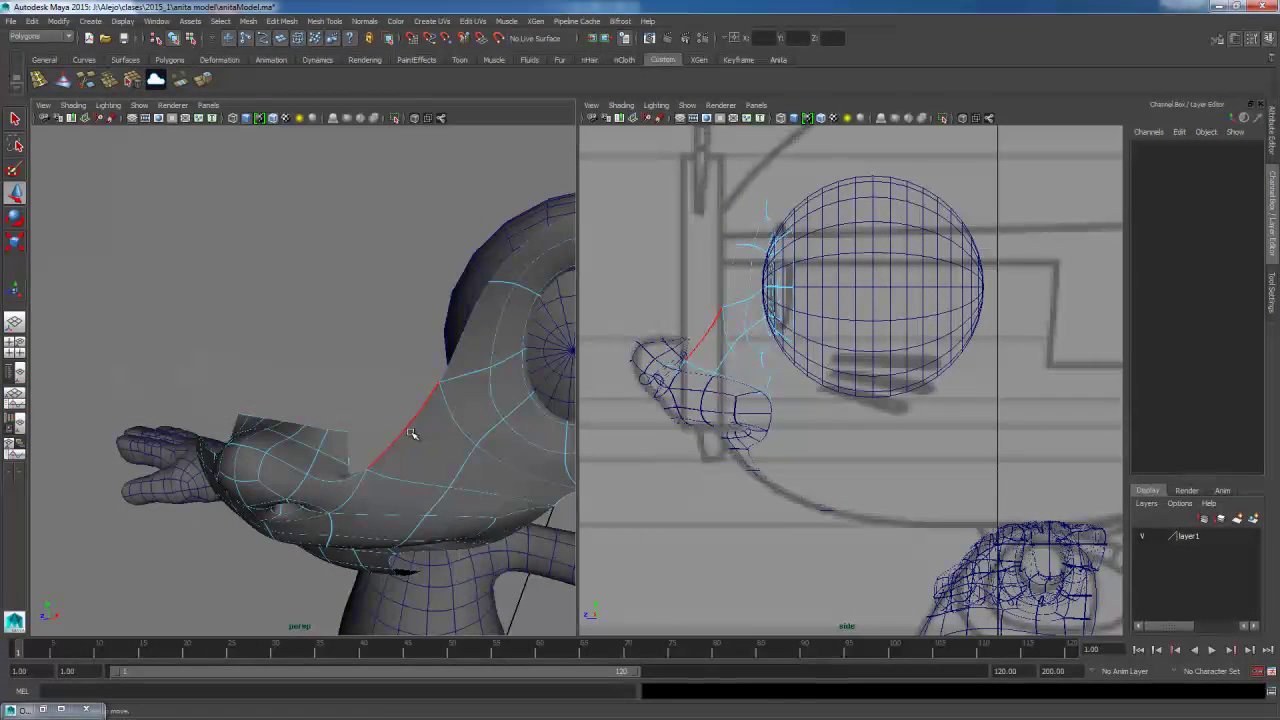
{"action": "left_click", "coordinate": [410, 433]}
{"action": "left_click", "coordinate": [347, 448], "text": "shift"}
{"action": "left_click_drag", "start_coordinate": [394, 507], "coordinate": [418, 494], "text": "alt"}
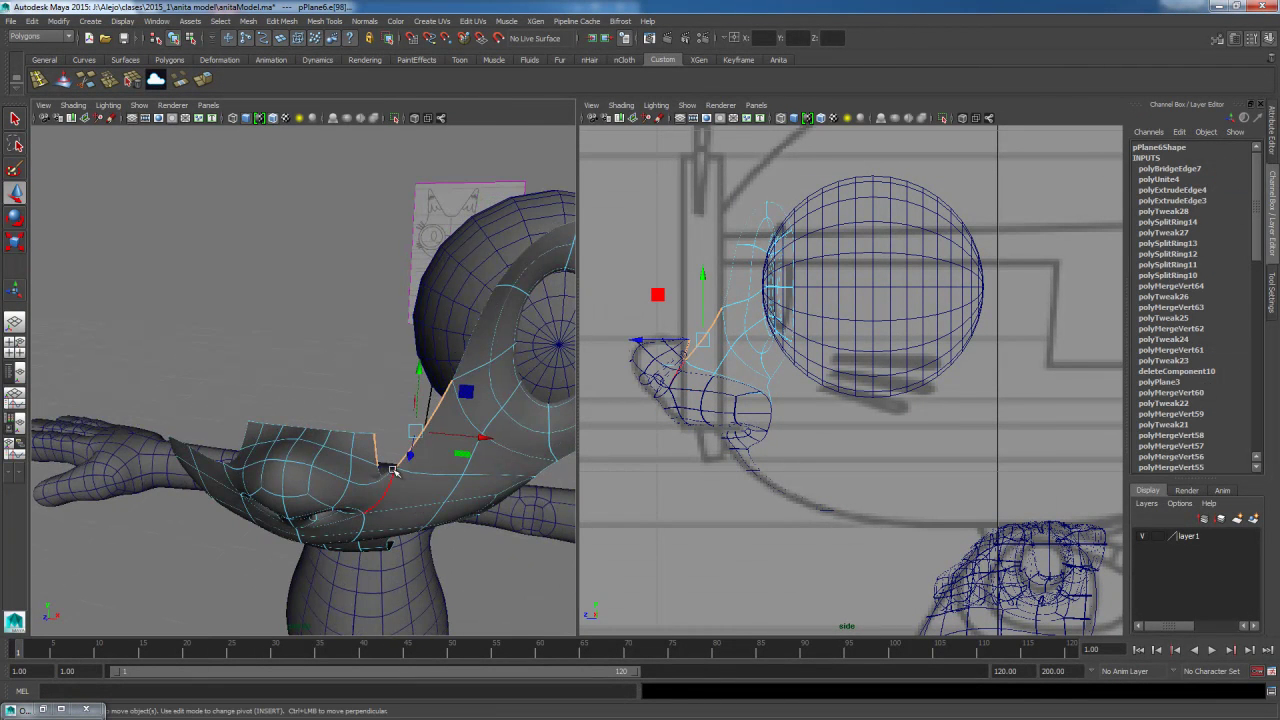
{"action": "left_click", "coordinate": [179, 82]}
{"action": "left_click", "coordinate": [850, 528]}
Check the bridged area between the eye and muzzle from several angles and return the mesh to object mode.
{"action": "left_click_drag", "start_coordinate": [437, 485], "coordinate": [397, 401], "text": "alt"}
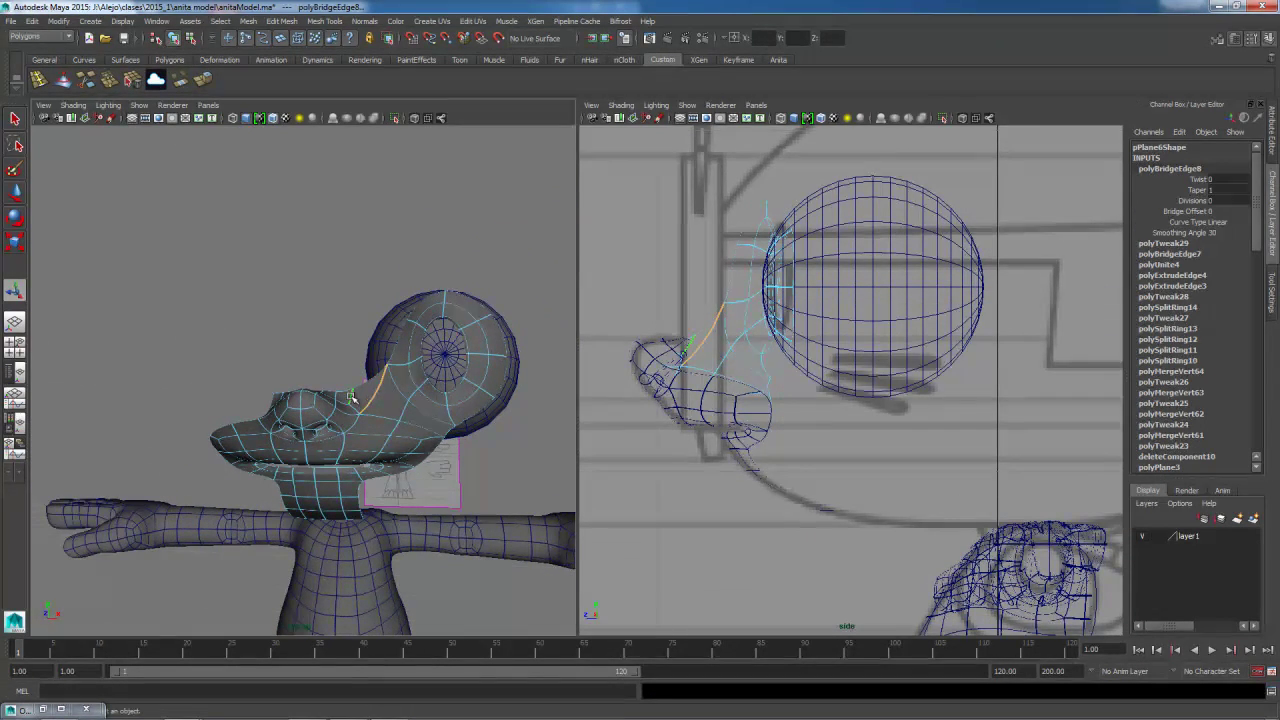
{"action": "left_click_drag", "start_coordinate": [365, 410], "coordinate": [337, 423], "text": "alt"}
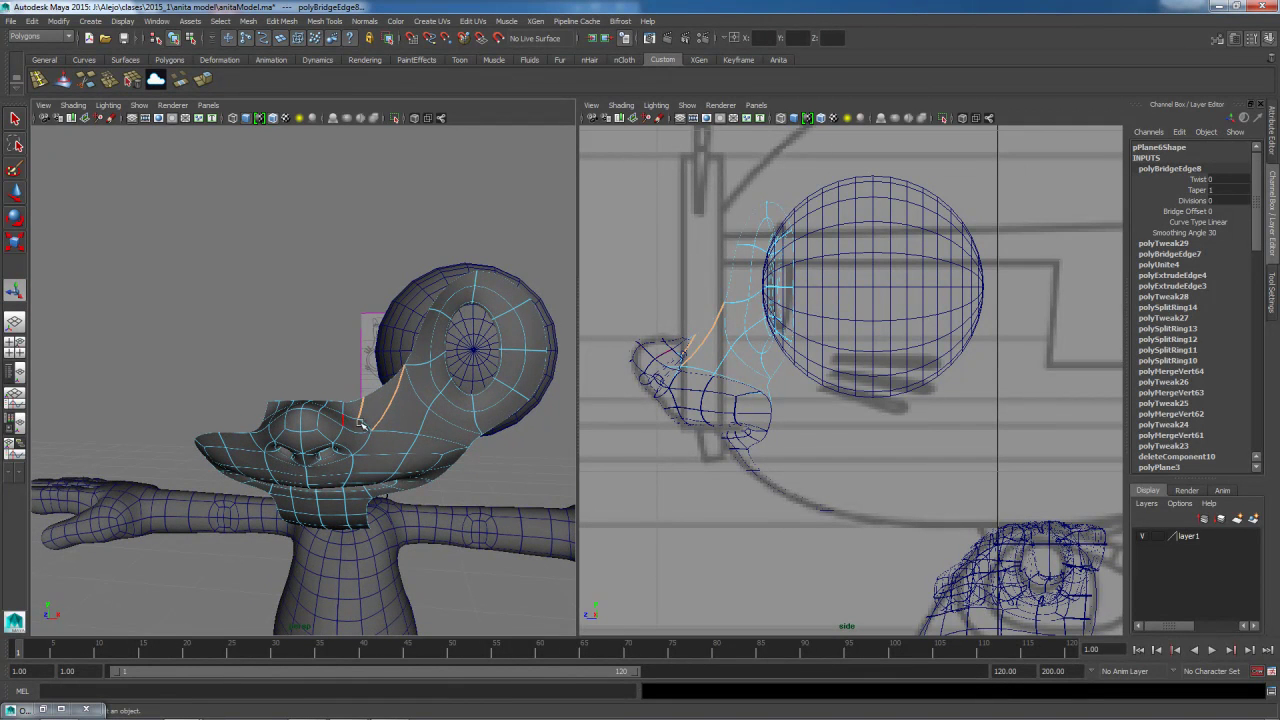
{"action": "mouse_move", "coordinate": [395, 416]}
{"action": "left_mouse_down", "text": "alt"}
{"action": "mouse_move", "coordinate": [346, 409]}
{"action": "mouse_move", "coordinate": [371, 300]}
{"action": "left_mouse_up", "text": "alt"}
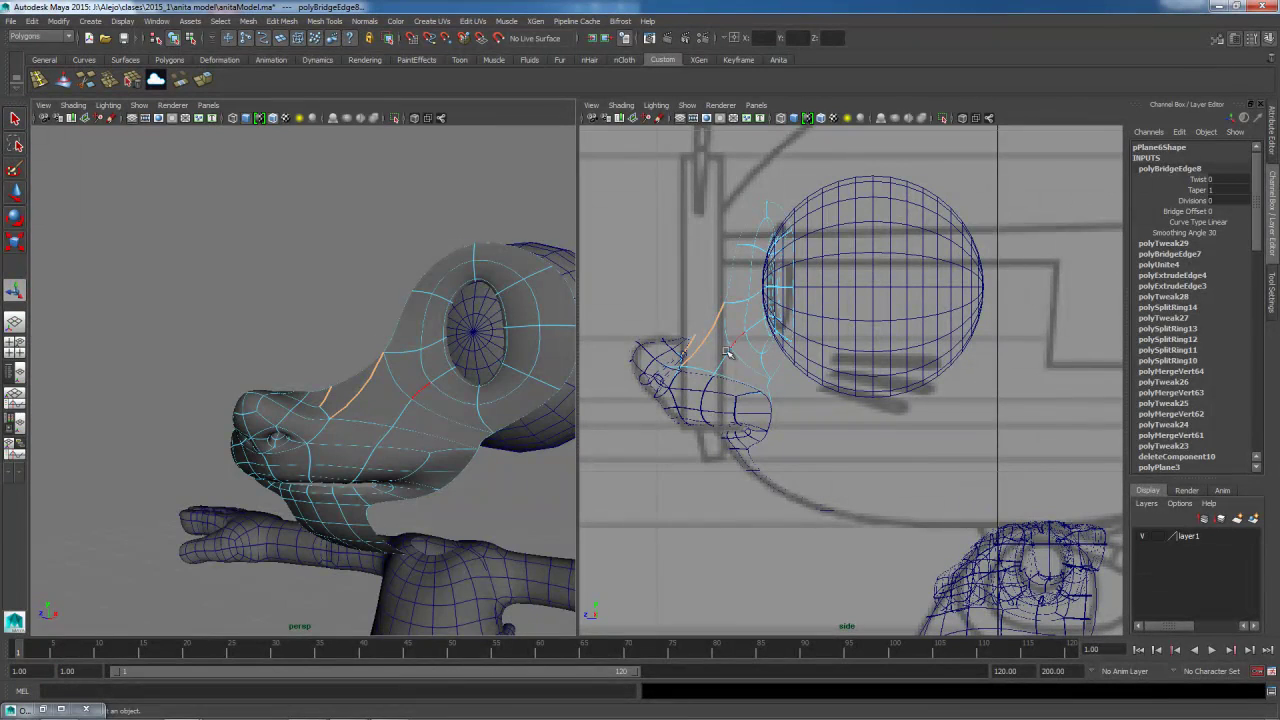
{"action": "left_click_drag", "start_coordinate": [380, 453], "coordinate": [453, 463], "text": "alt"}
{"action": "mouse_move", "coordinate": [403, 400]}
{"action": "left_mouse_down", "text": "alt"}
{"action": "mouse_move", "coordinate": [405, 415]}
{"action": "mouse_move", "coordinate": [414, 400]}
{"action": "left_mouse_up", "text": "alt"}
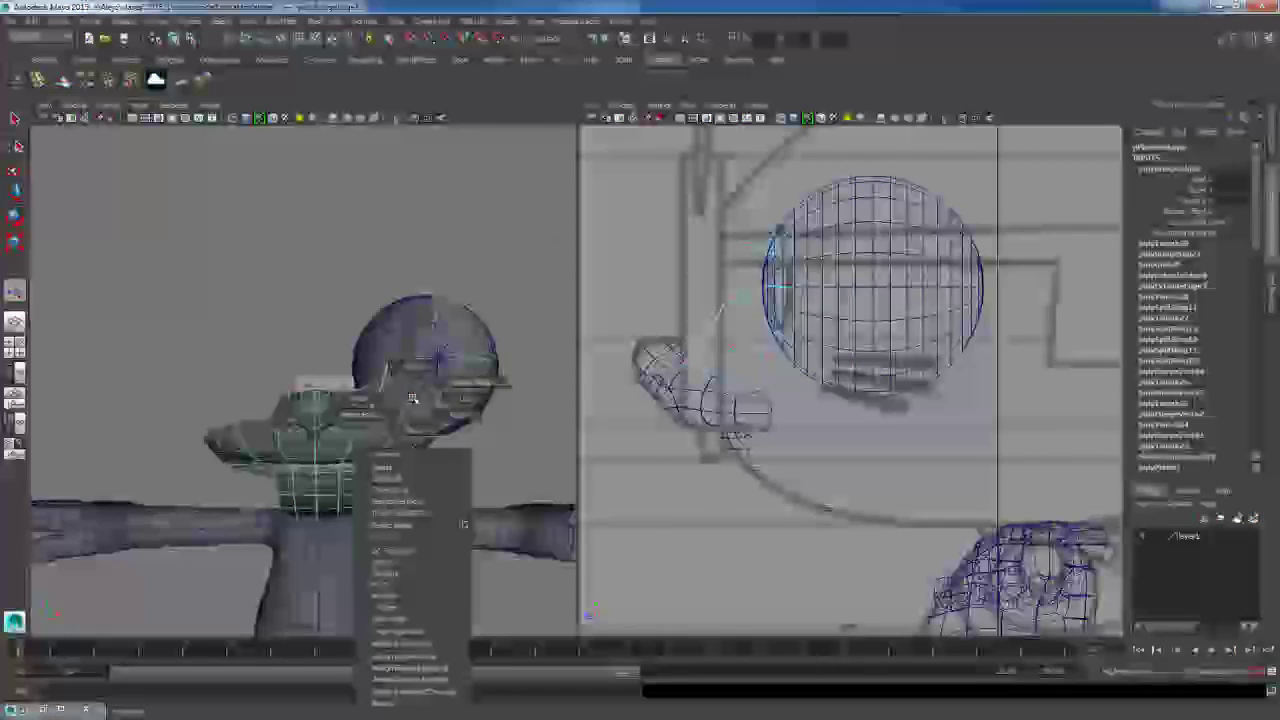
{"action": "right_click_drag", "start_coordinate": [412, 398], "coordinate": [447, 381]}
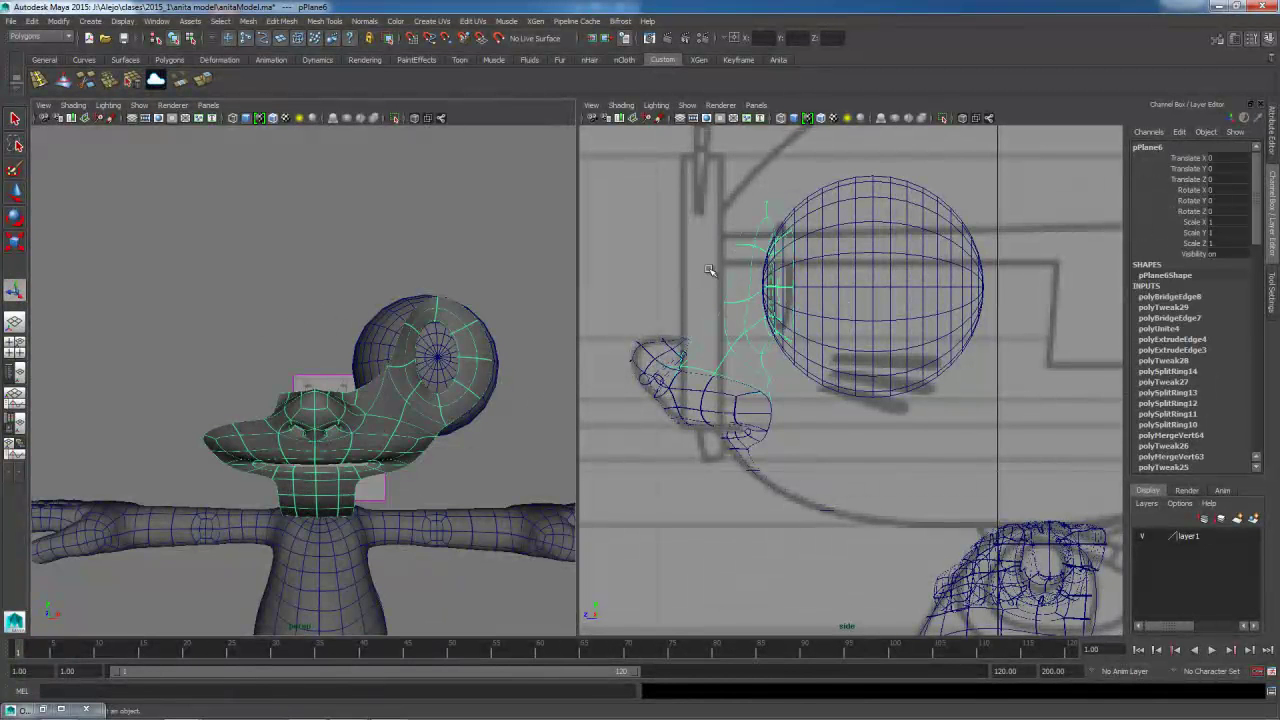
Save the scene and accept the student version notice.
{"action": "mouse_move", "coordinate": [343, 393]}
{"action": "left_mouse_down", "text": "alt"}
{"action": "mouse_move", "coordinate": [351, 426]}
{"action": "mouse_move", "coordinate": [322, 400]}
{"action": "left_mouse_up", "text": "alt"}
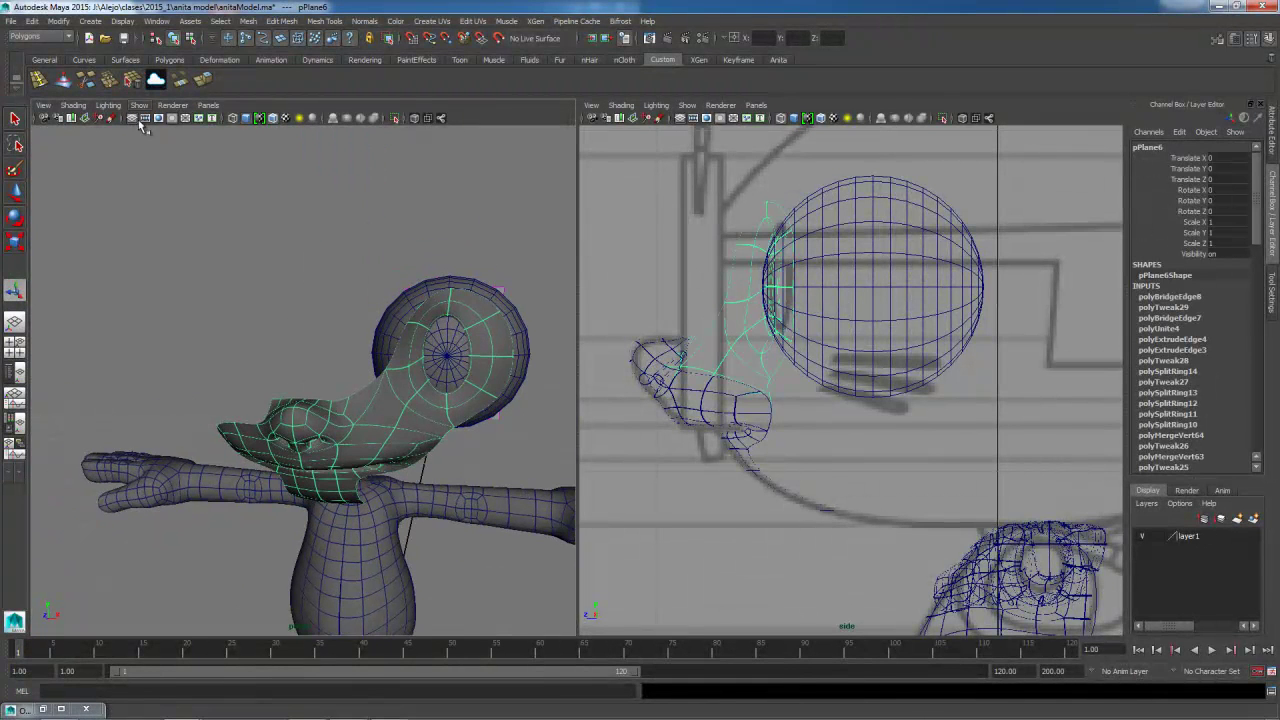
{"action": "left_click", "coordinate": [124, 39]}
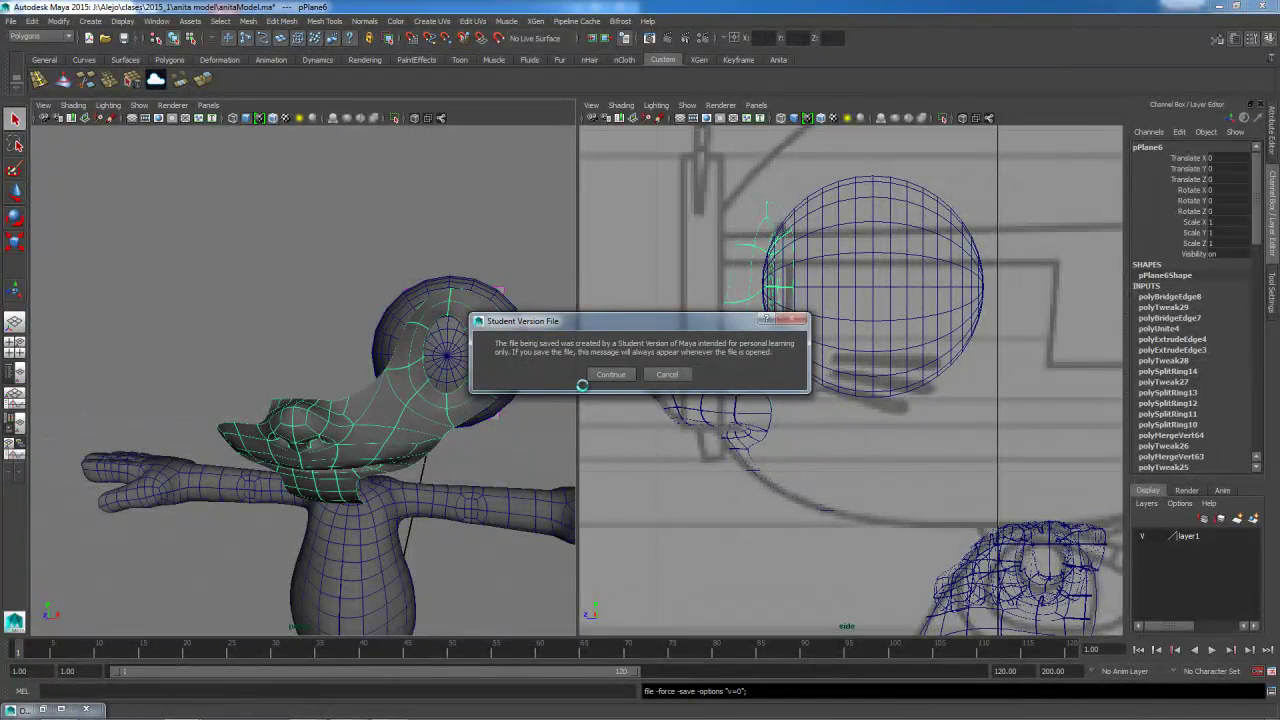
{"action": "key", "text": "Return"}
{"action": "left_click_drag", "start_coordinate": [398, 430], "coordinate": [307, 400], "text": "alt"}
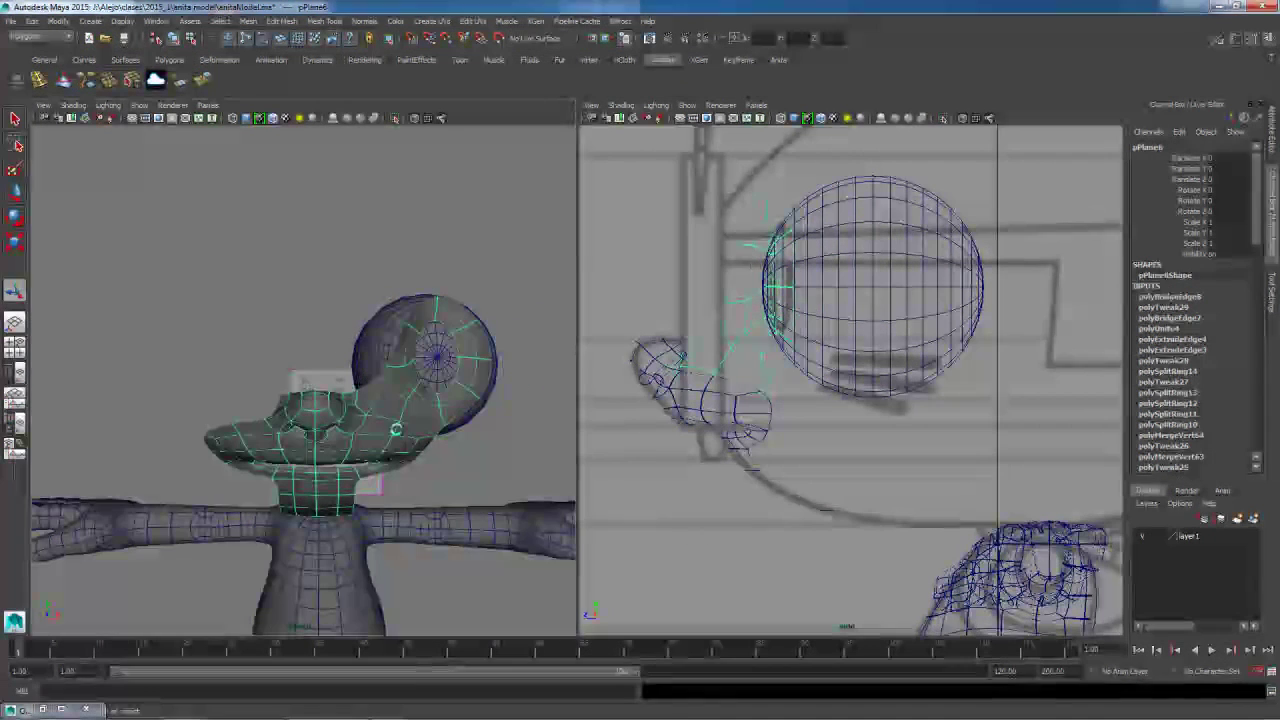
{"action": "key", "text": "ctrl+s"}
{"action": "left_click", "coordinate": [606, 374]}
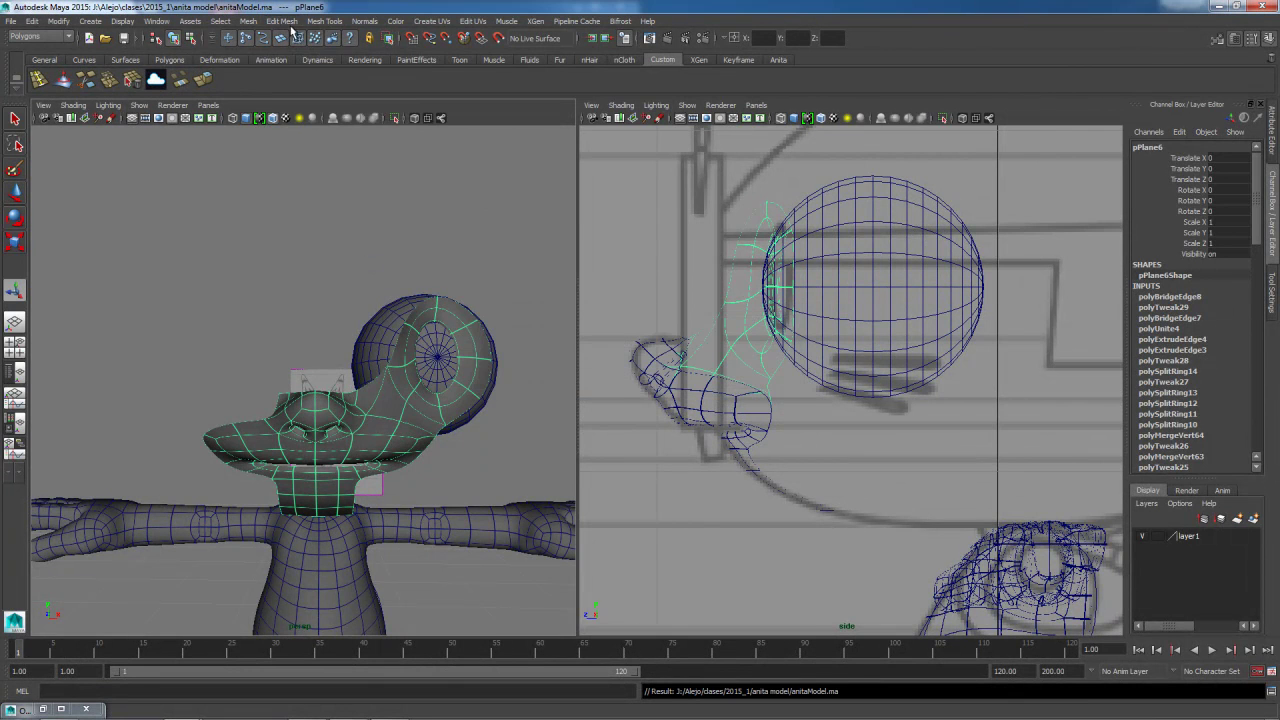
Mirror Cut the head mesh along the YZ plane, merging the mirrored half with the original.
{"action": "left_click", "coordinate": [330, 22]}
{"action": "mouse_move", "coordinate": [287, 22]}
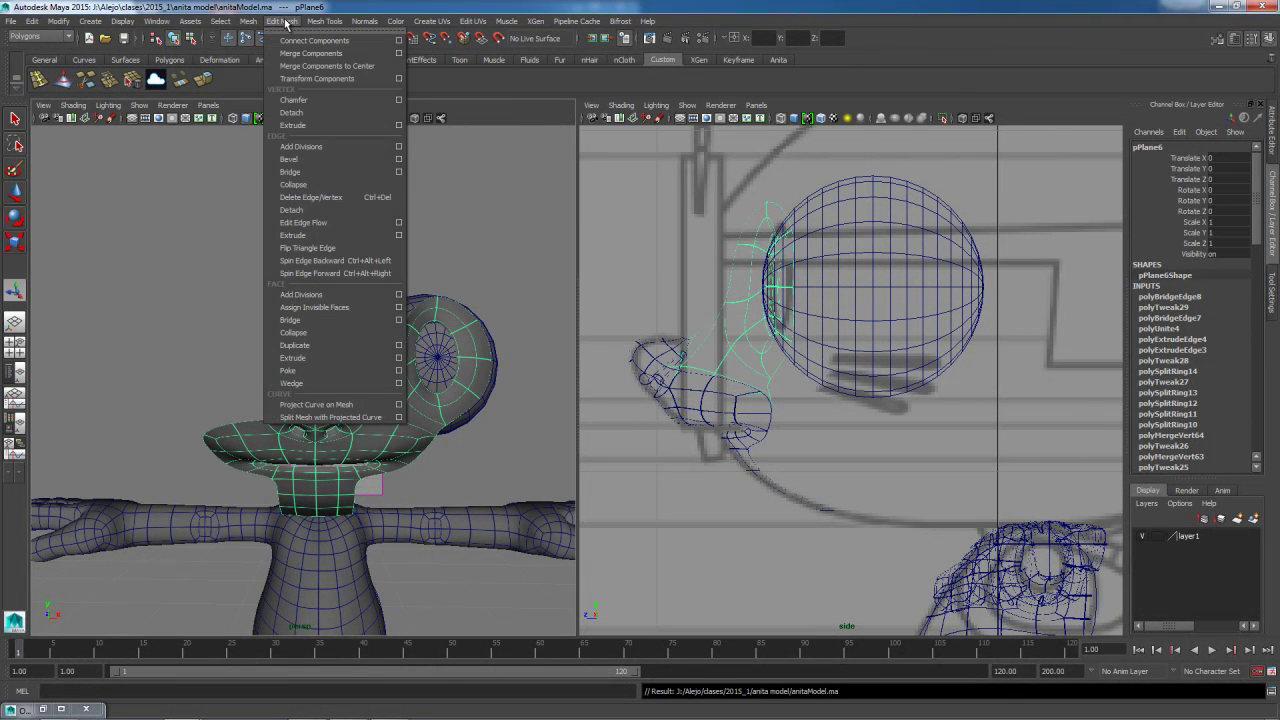
{"action": "mouse_move", "coordinate": [248, 21]}
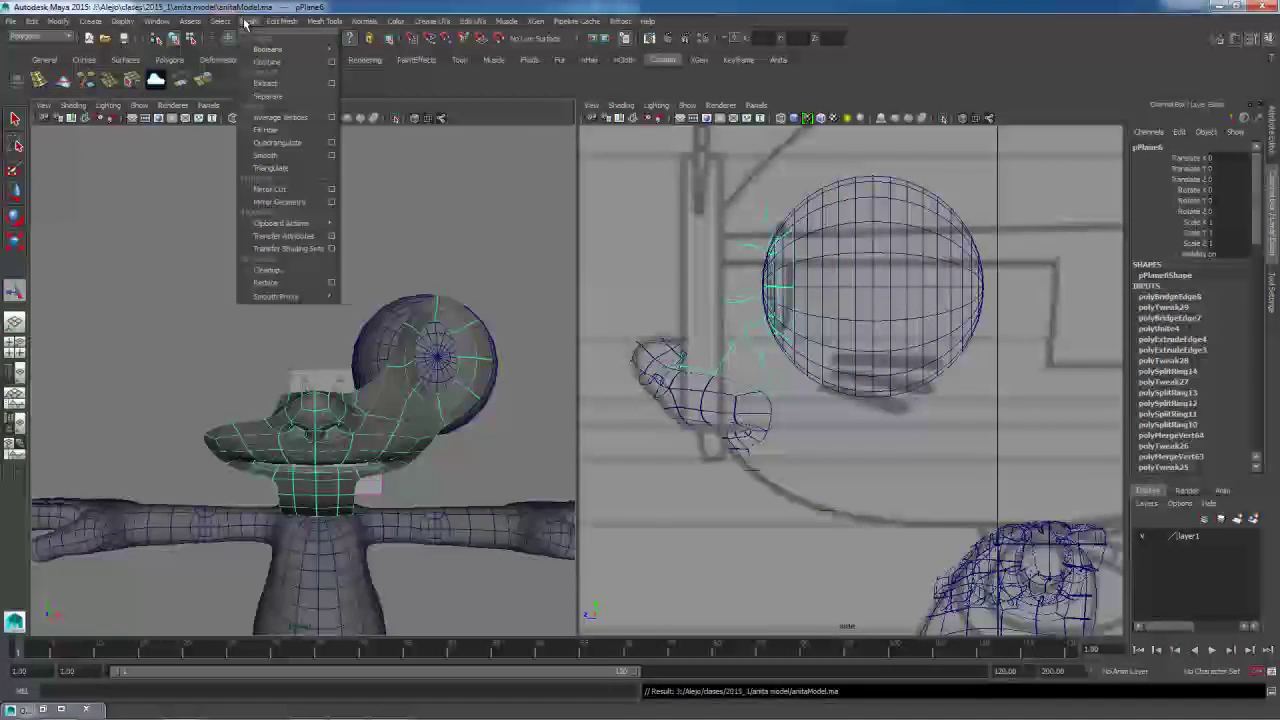
{"action": "left_click", "coordinate": [331, 190]}
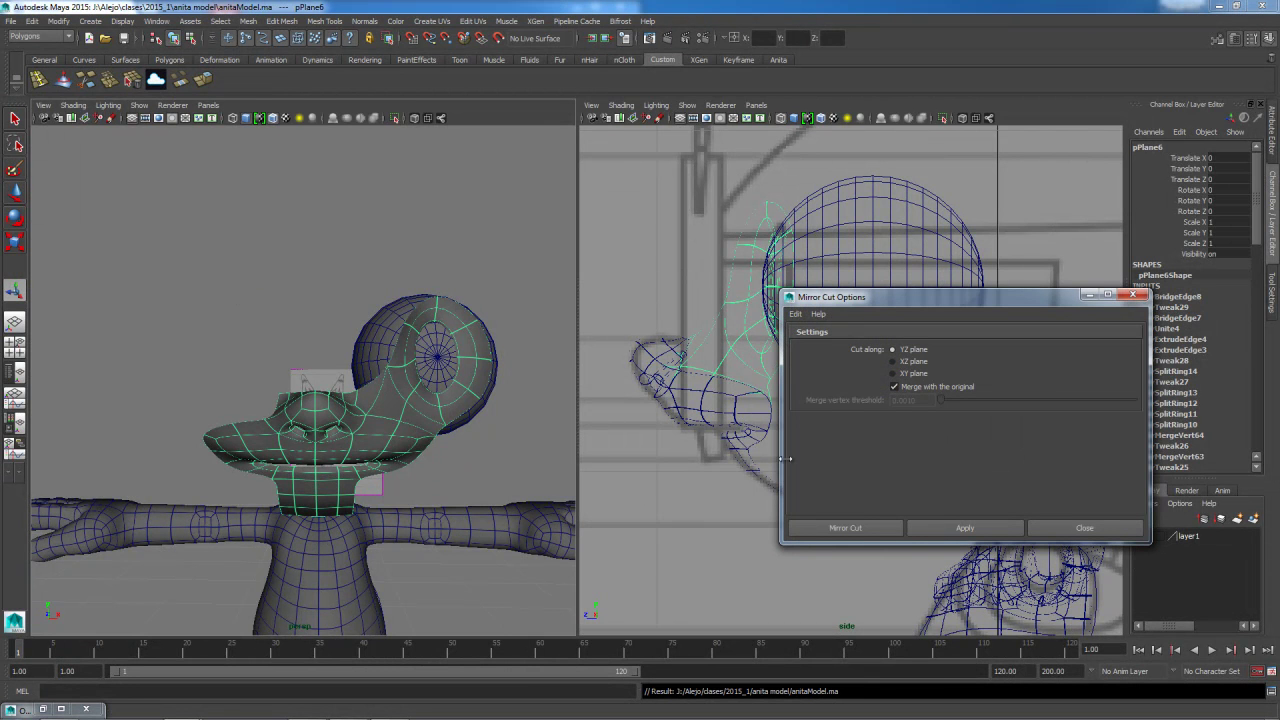
{"action": "left_click", "coordinate": [845, 528]}
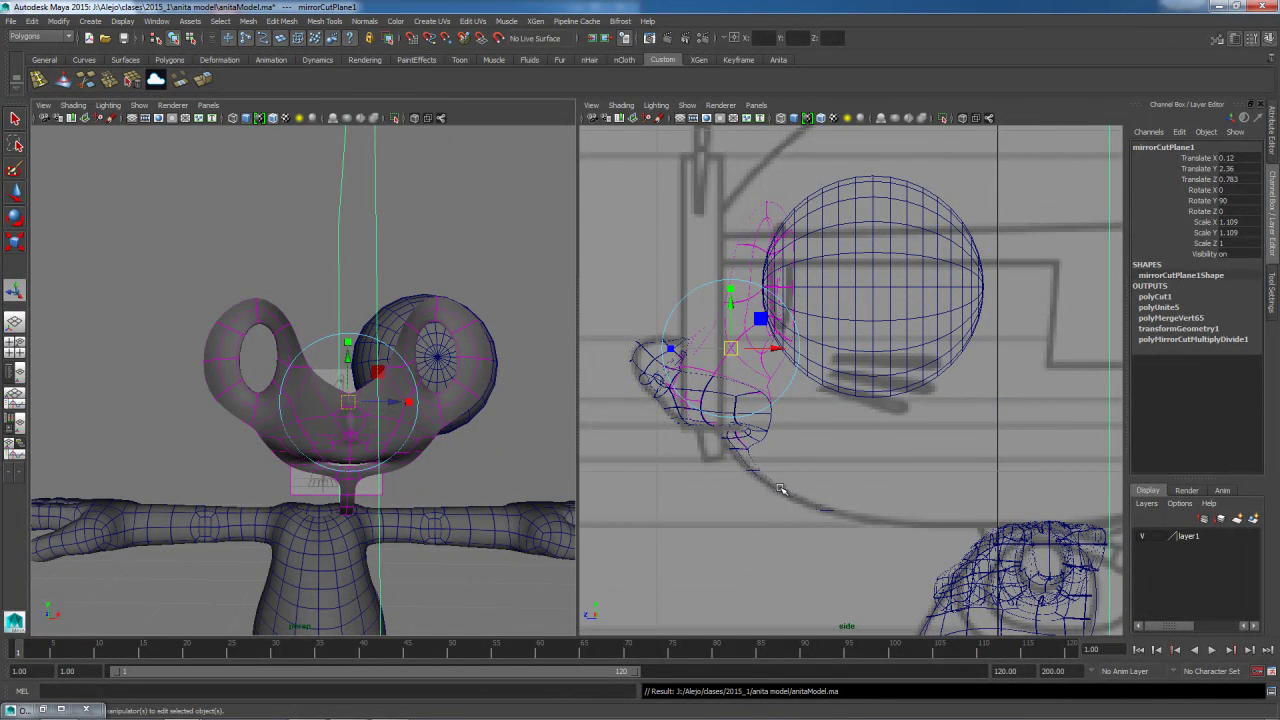
Change the side view to the front view and move the mirror cut plane onto the character's centre line at X 0.
{"action": "left_click", "coordinate": [756, 105]}
{"action": "mouse_move", "coordinate": [790, 143]}
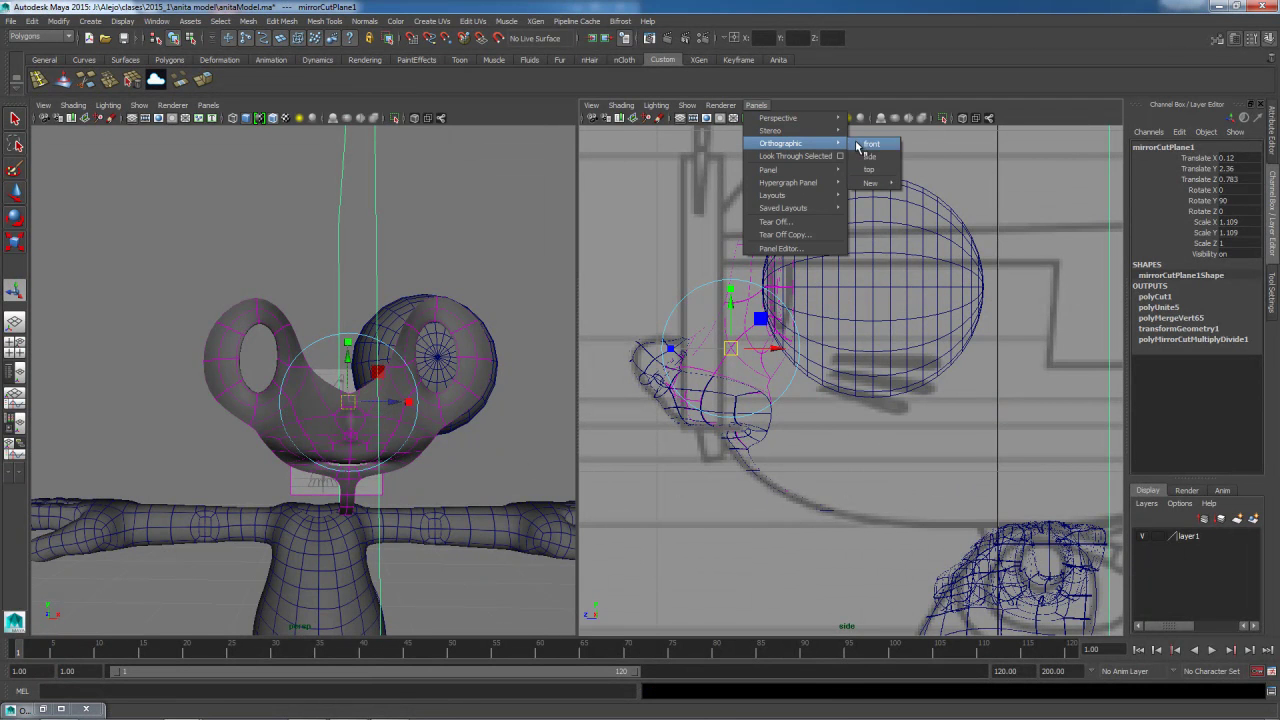
{"action": "left_click", "coordinate": [870, 144]}
{"action": "scroll", "coordinate": [728, 378], "scroll_direction": "down", "scroll_amount": 5}
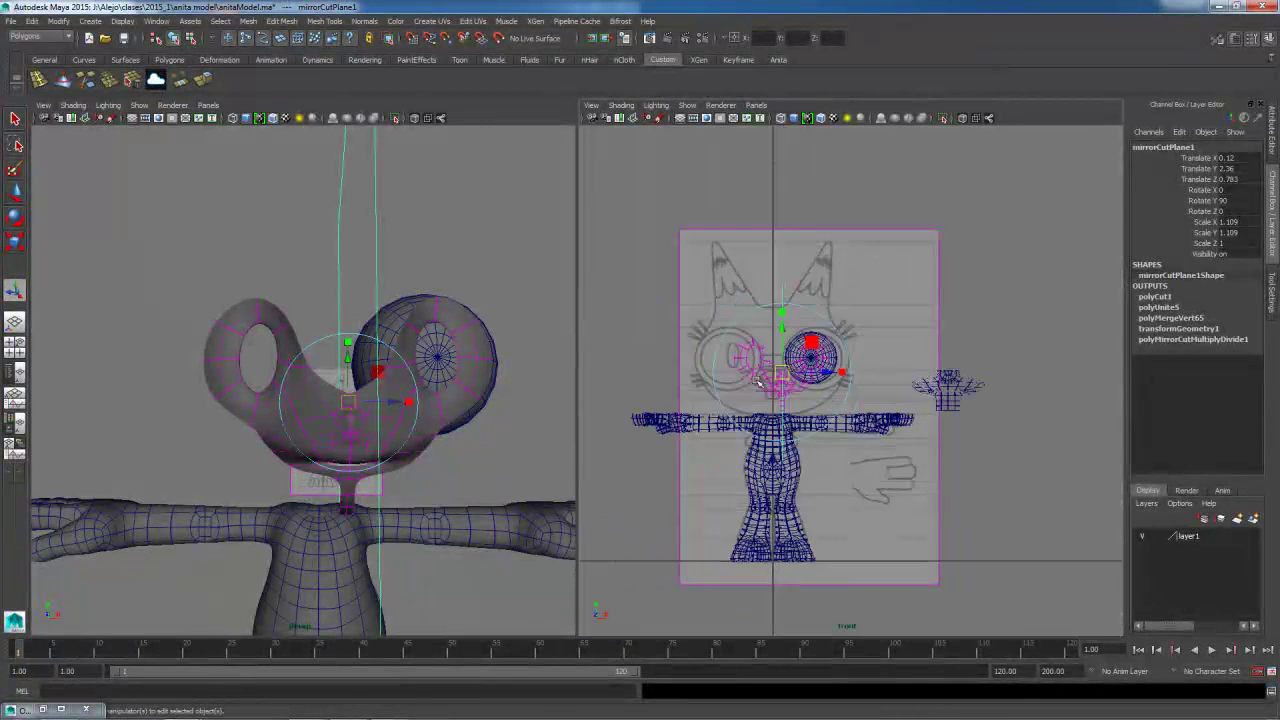
{"action": "scroll", "coordinate": [759, 383], "scroll_direction": "up", "scroll_amount": 3}
{"action": "left_click_drag", "start_coordinate": [772, 366], "coordinate": [745, 366]}
{"action": "key", "text": "e"}
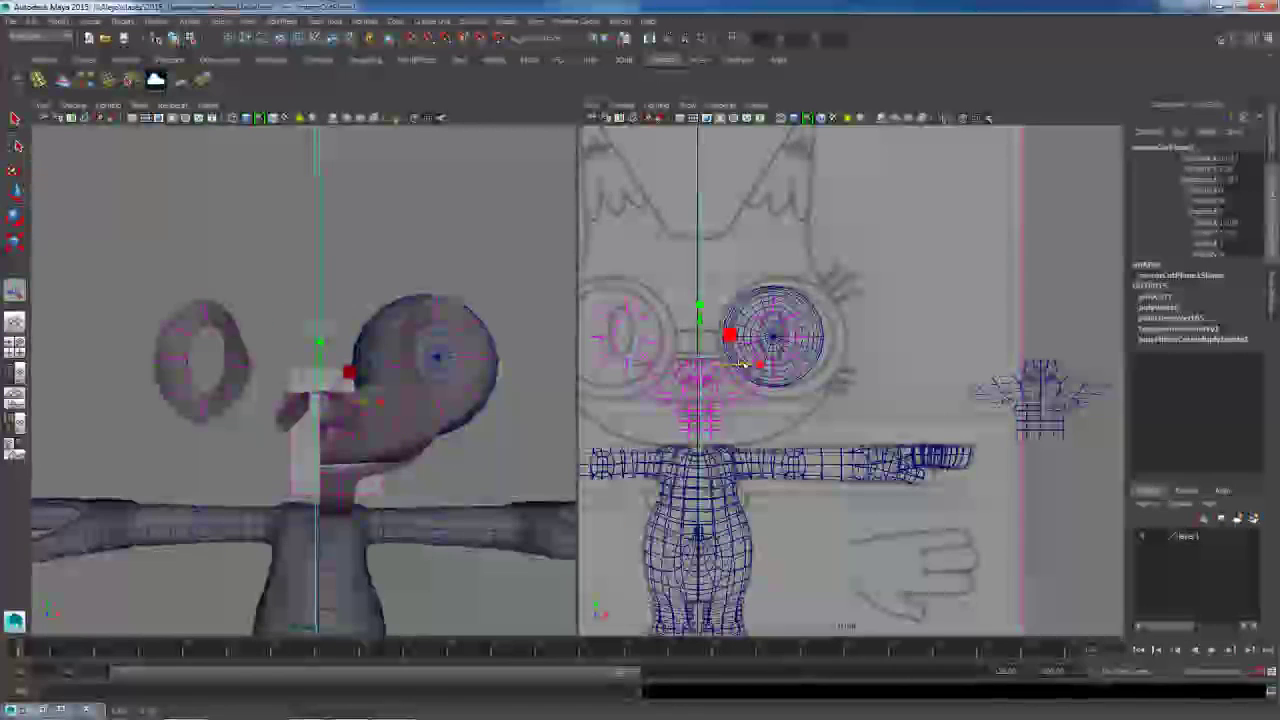
{"action": "key", "text": "w"}
{"action": "left_click_drag", "start_coordinate": [737, 366], "coordinate": [718, 366]}
{"action": "key", "text": "e"}
Delete the construction history of the mirrored head mesh.
{"action": "left_click_drag", "start_coordinate": [367, 428], "coordinate": [291, 421], "text": "alt"}
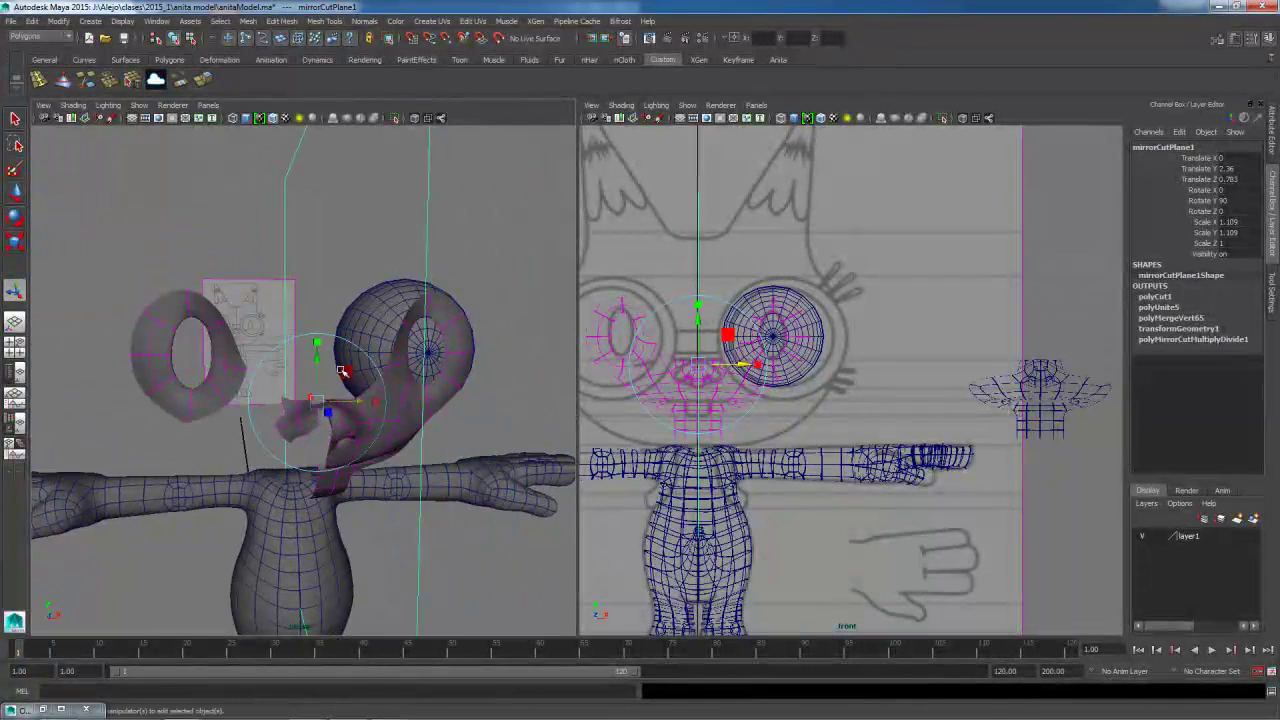
{"action": "left_click_drag", "start_coordinate": [399, 456], "coordinate": [368, 458], "text": "alt"}
{"action": "left_click_drag", "start_coordinate": [473, 400], "coordinate": [338, 414], "text": "alt"}
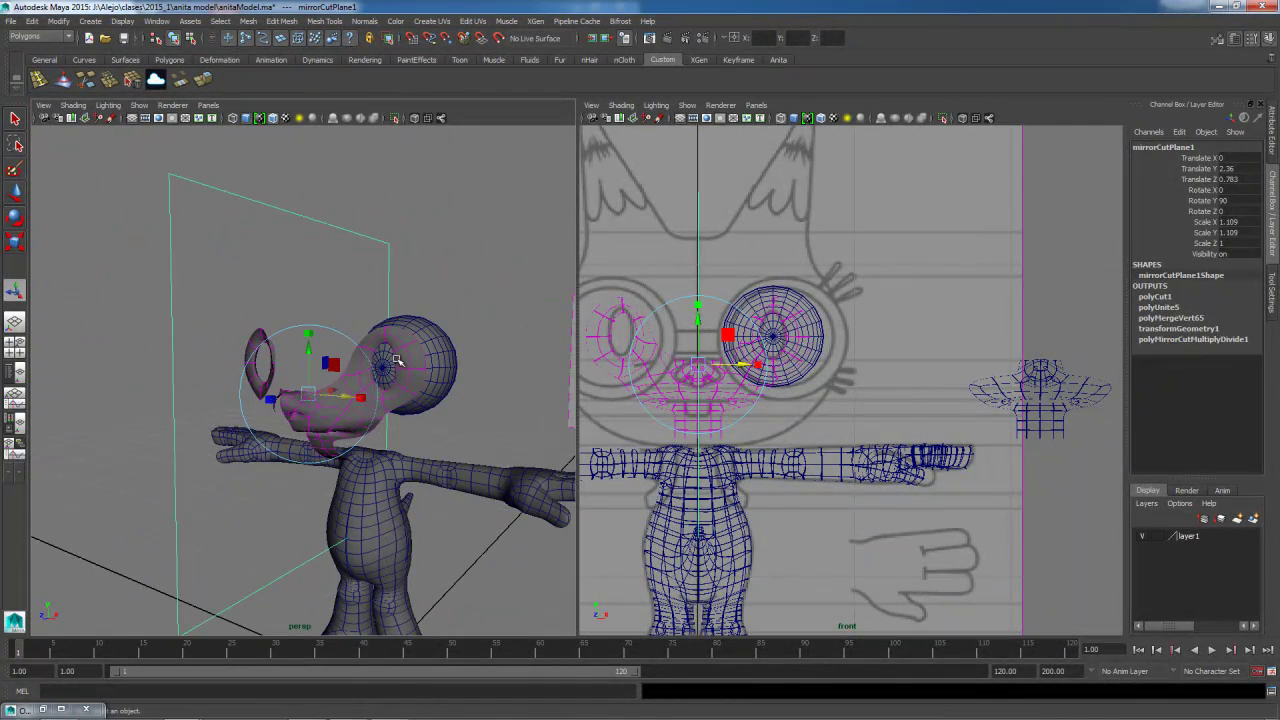
{"action": "left_click", "coordinate": [397, 360]}
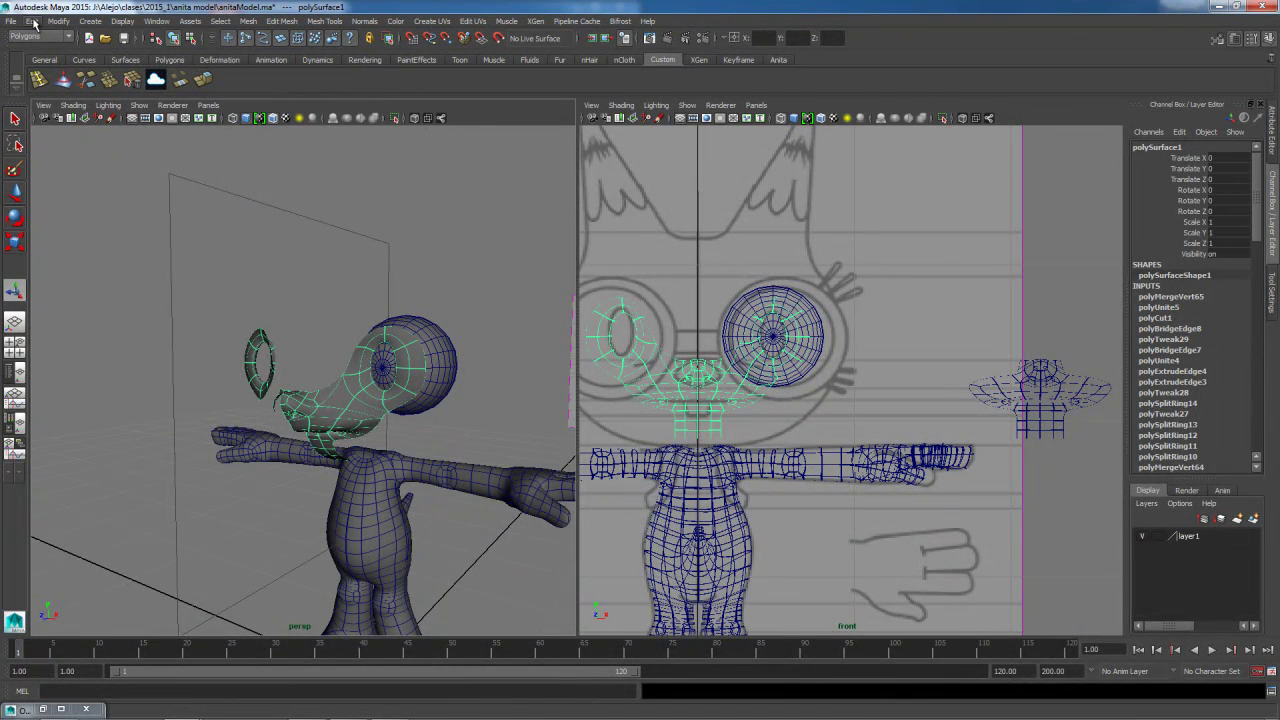
{"action": "key", "text": "f"}
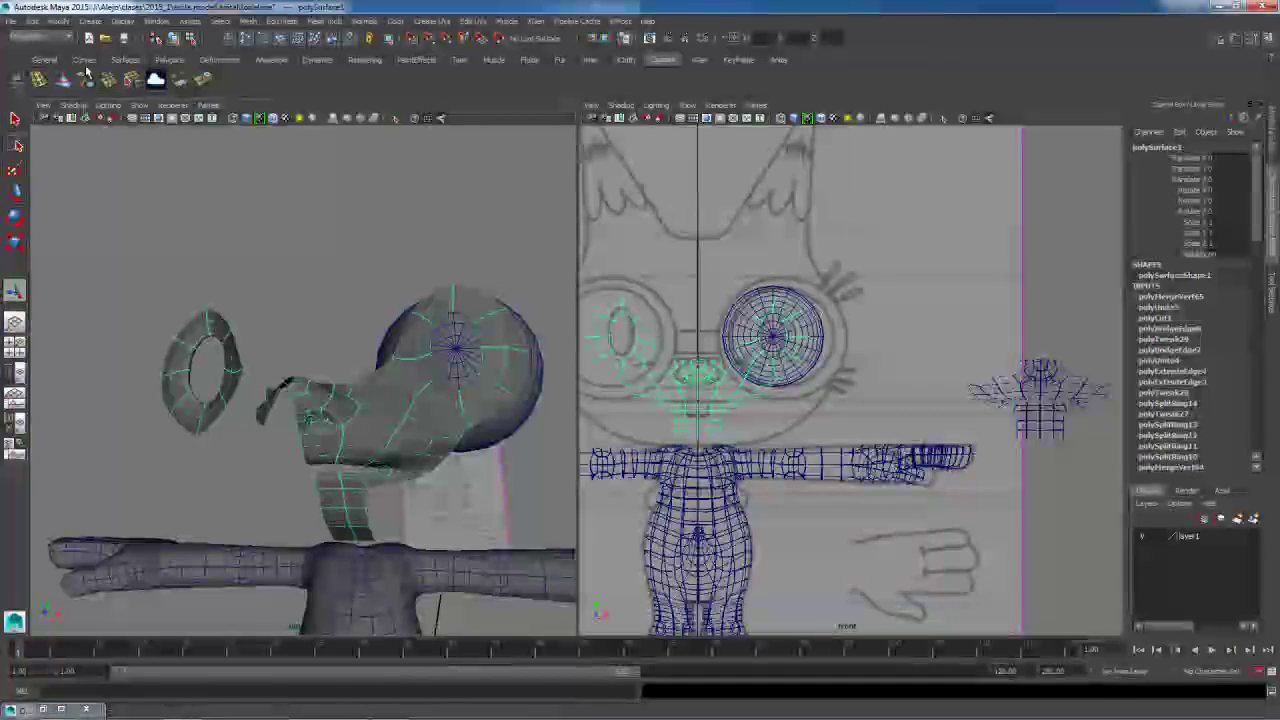
{"action": "left_click", "coordinate": [30, 22]}
{"action": "mouse_move", "coordinate": [150, 157]}
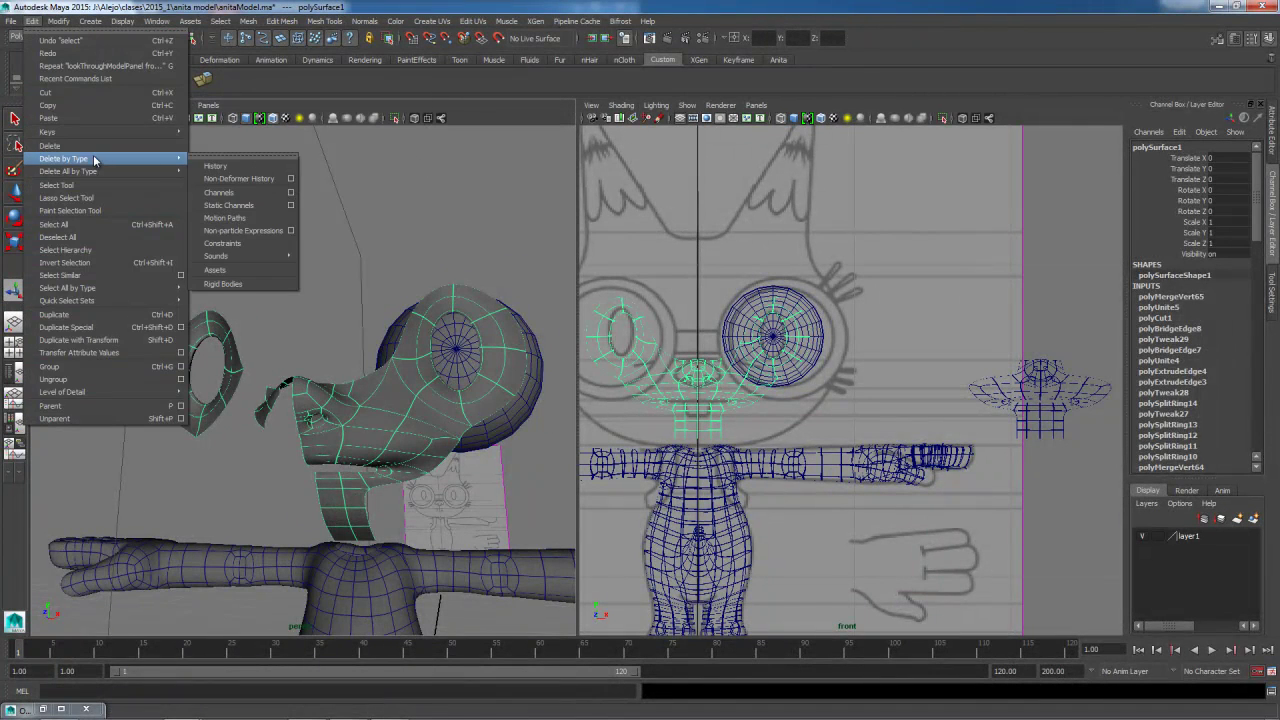
{"action": "left_click", "coordinate": [205, 165]}
Delete the mirror cut plane and assign the existing initialShadingGroup material to the mirrored head mesh.
{"action": "right_click_drag", "start_coordinate": [384, 390], "coordinate": [323, 369], "text": "alt"}
{"action": "left_click", "coordinate": [355, 276]}
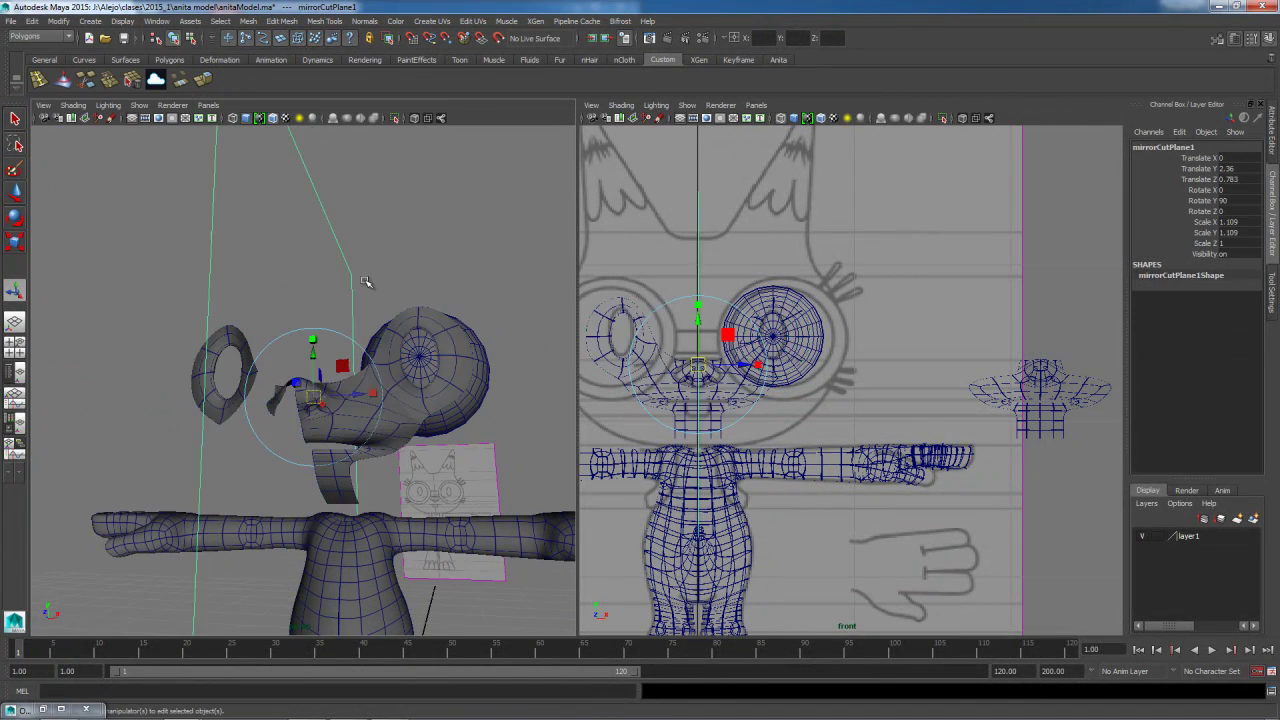
{"action": "key", "text": "Delete"}
{"action": "left_click", "coordinate": [405, 319]}
{"action": "right_click_drag", "start_coordinate": [403, 319], "coordinate": [404, 369]}
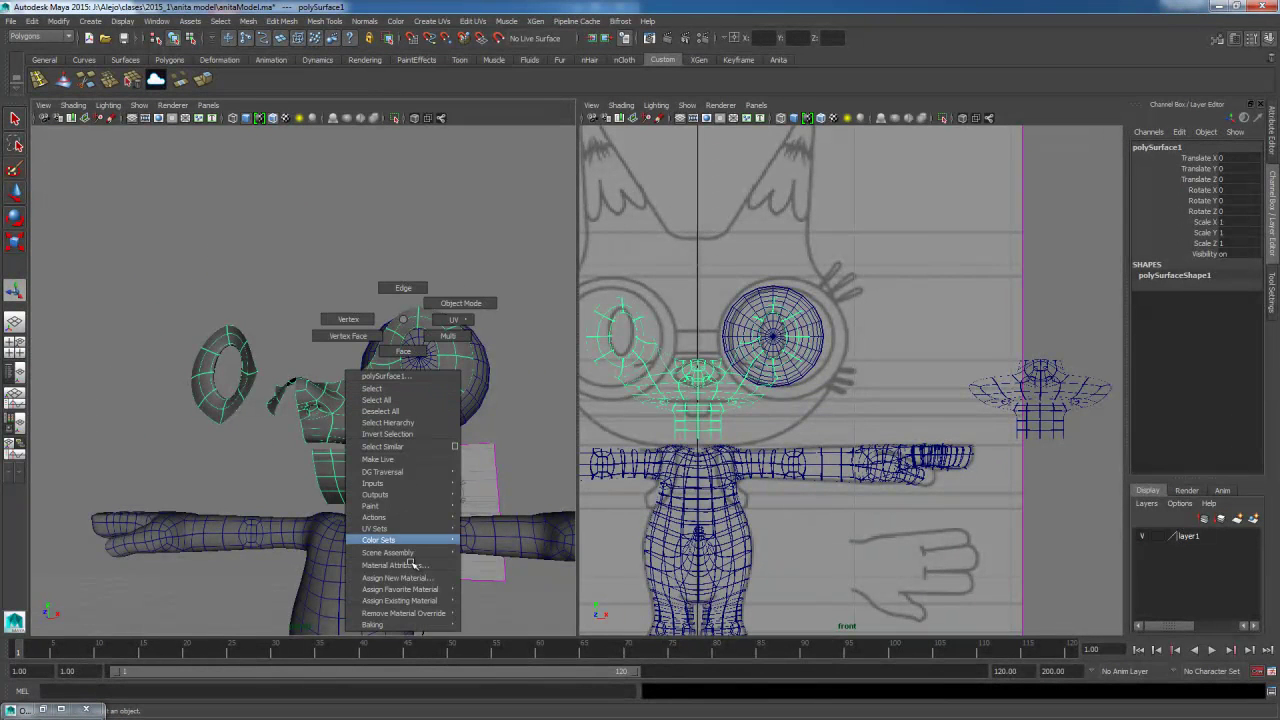
{"action": "left_click", "coordinate": [472, 601]}
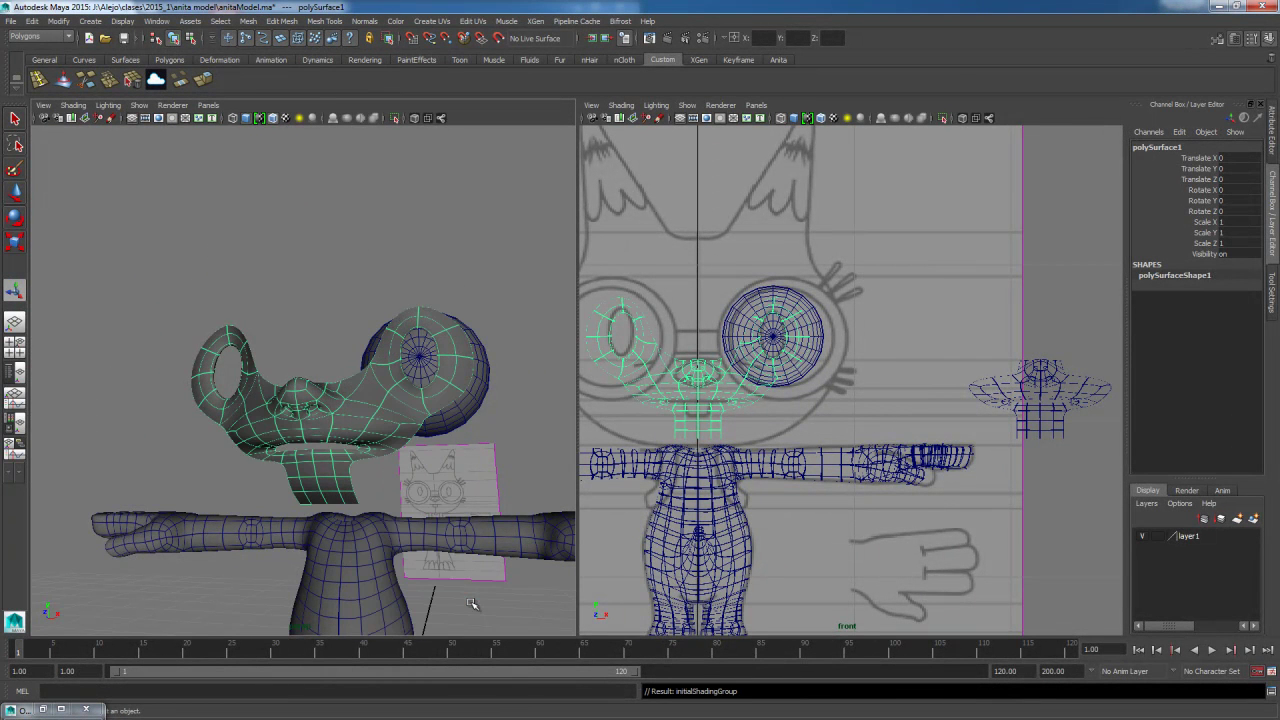
{"action": "left_click", "coordinate": [270, 316]}
Try moving the centre-line vertex between the nostrils to test the seam, and undo the move.
{"action": "left_click_drag", "start_coordinate": [320, 470], "coordinate": [326, 442], "text": "alt"}
{"action": "right_click_drag", "start_coordinate": [326, 442], "coordinate": [374, 508], "text": "alt"}
{"action": "left_click_drag", "start_coordinate": [337, 422], "coordinate": [336, 468], "text": "alt"}
{"action": "right_click_drag", "start_coordinate": [336, 468], "coordinate": [418, 518], "text": "alt"}
{"action": "left_click_drag", "start_coordinate": [387, 432], "coordinate": [377, 456], "text": "alt"}
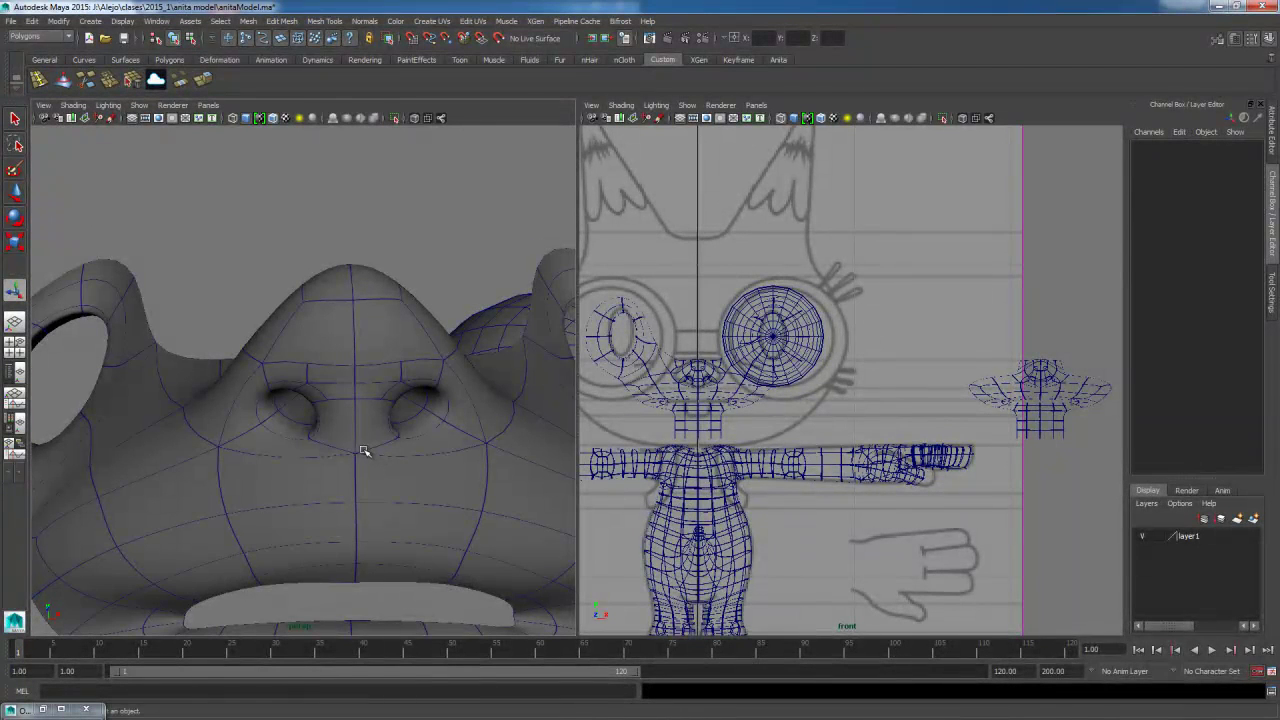
{"action": "right_click", "coordinate": [370, 337]}
{"action": "left_click", "coordinate": [339, 336]}
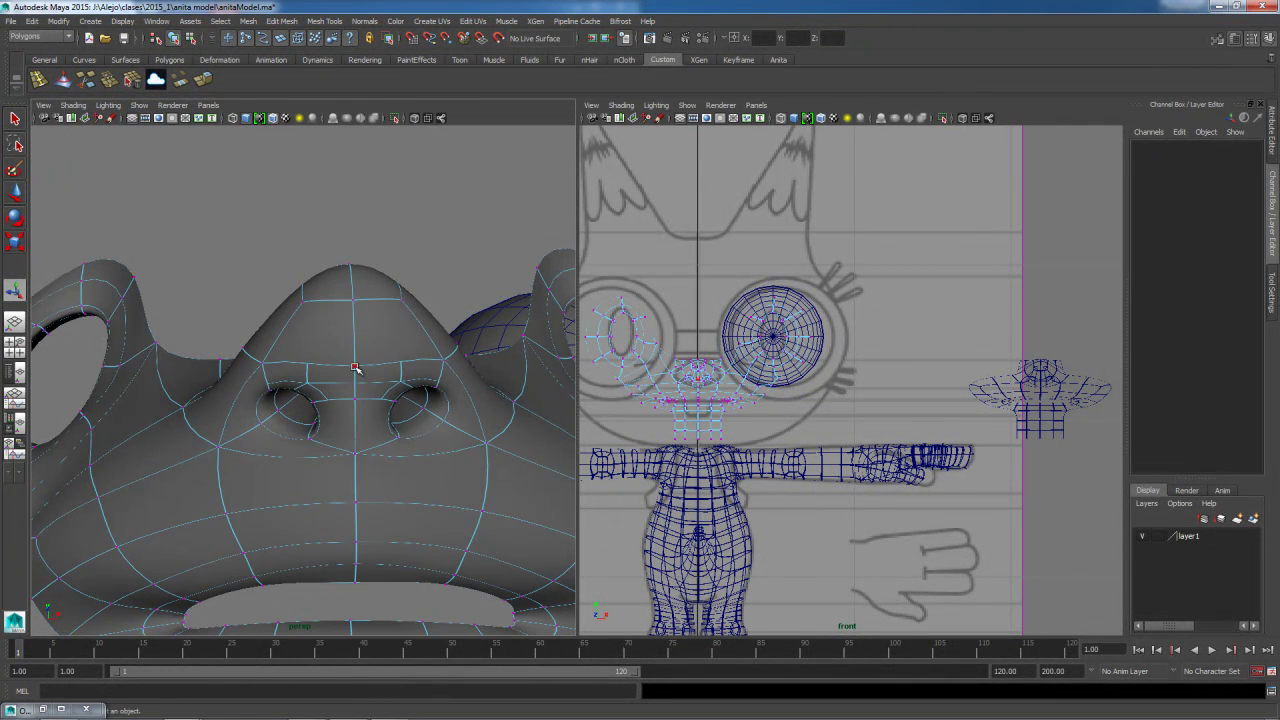
{"action": "left_click", "coordinate": [358, 378]}
{"action": "key", "text": "w"}
{"action": "left_click_drag", "start_coordinate": [356, 385], "coordinate": [387, 378]}
{"action": "key", "text": "ctrl+z"}
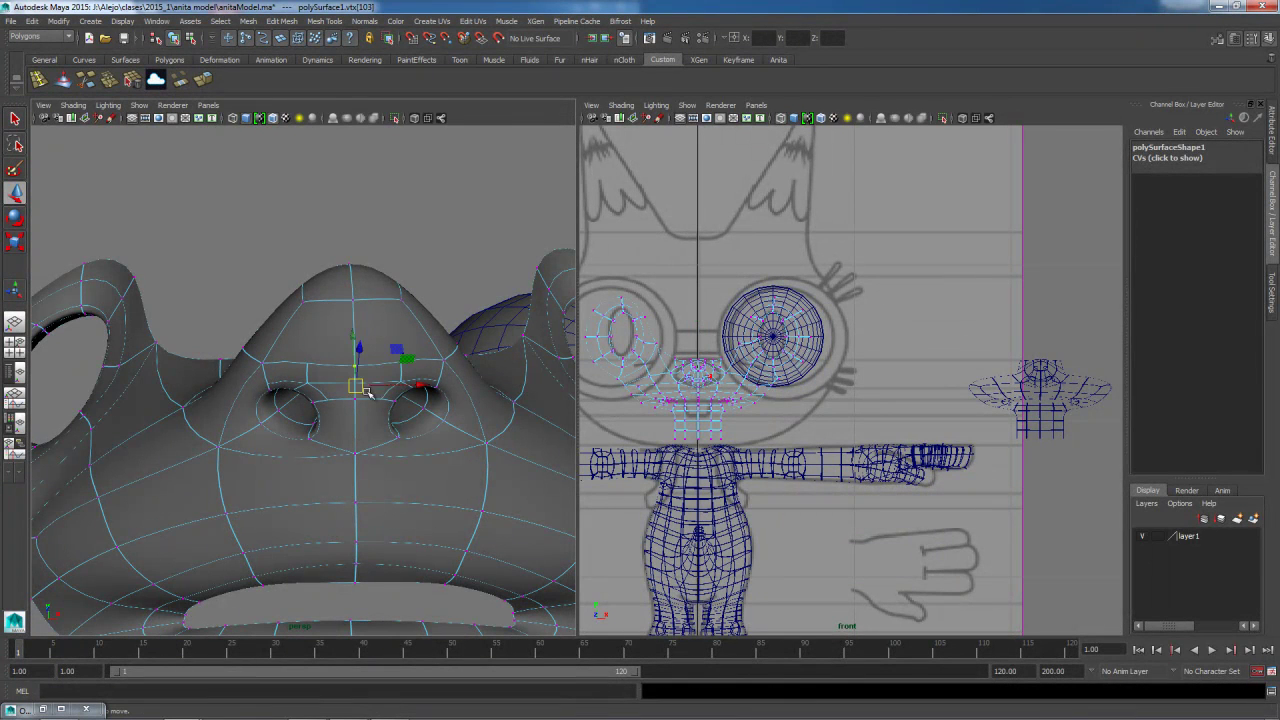
{"action": "key", "text": "ctrl+z"}
Examine the nose's centre seam in unsmoothed, smoothed and wireframe display, restoring the smoothed shaded view.
{"action": "left_click", "coordinate": [358, 389]}
{"action": "key", "text": "1"}
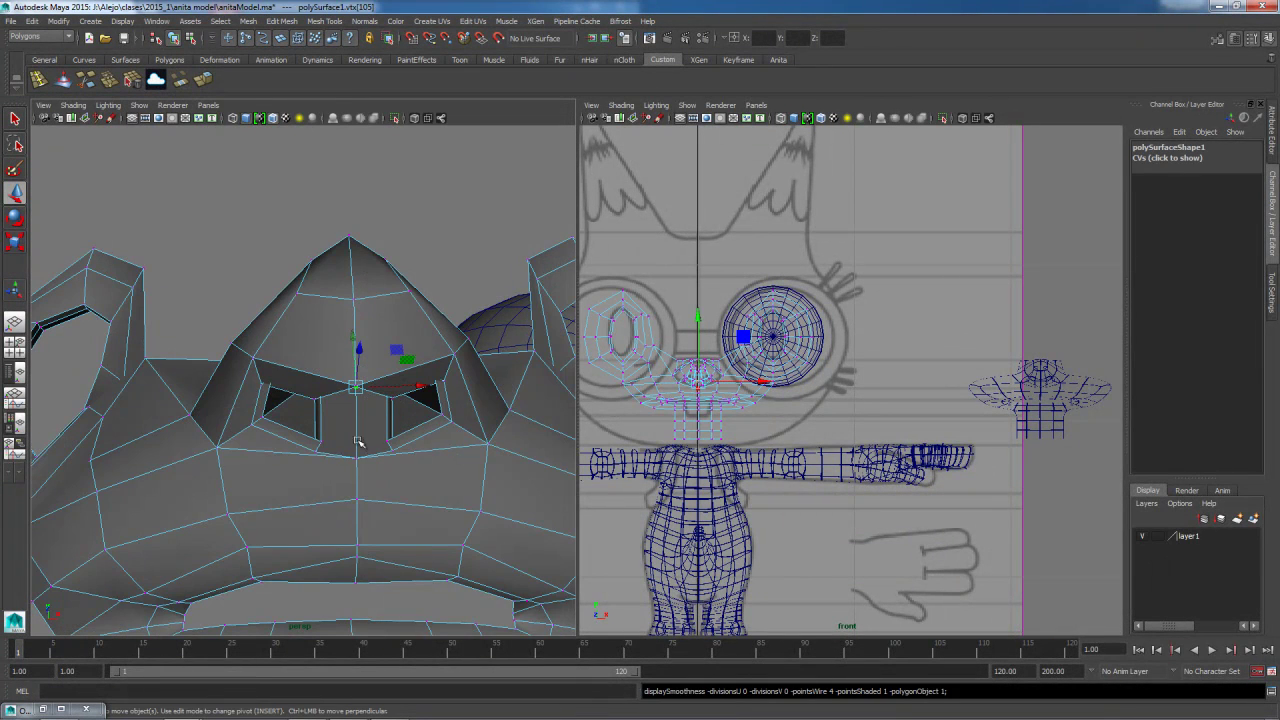
{"action": "key", "text": "3"}
{"action": "key", "text": "4"}
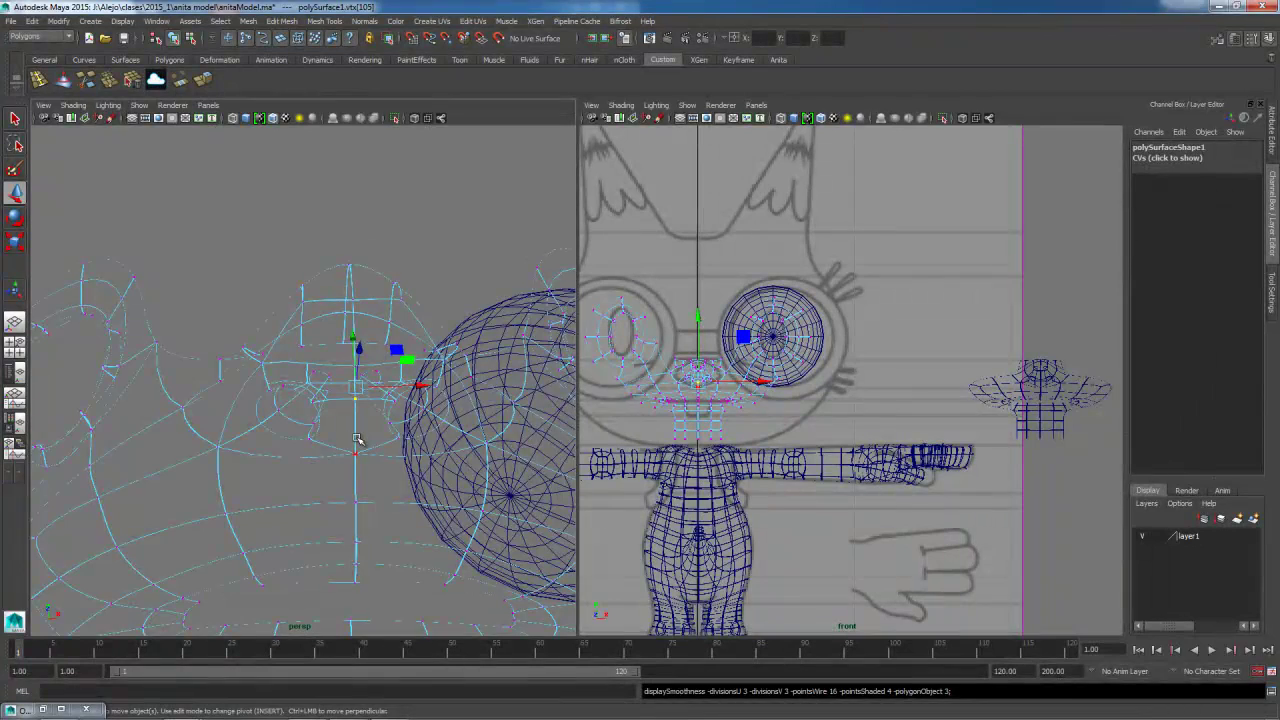
{"action": "key", "text": "5"}
{"action": "left_click", "coordinate": [438, 279]}
{"action": "right_click_drag", "start_coordinate": [400, 428], "coordinate": [349, 383], "text": "alt"}
{"action": "mouse_move", "coordinate": [349, 383]}
{"action": "left_mouse_down", "text": "alt"}
{"action": "mouse_move", "coordinate": [342, 465]}
{"action": "mouse_move", "coordinate": [300, 400]}
{"action": "mouse_move", "coordinate": [307, 360]}
{"action": "mouse_move", "coordinate": [351, 388]}
{"action": "mouse_move", "coordinate": [340, 382]}
{"action": "mouse_move", "coordinate": [437, 362]}
{"action": "mouse_move", "coordinate": [335, 365]}
{"action": "left_mouse_up", "text": "alt"}
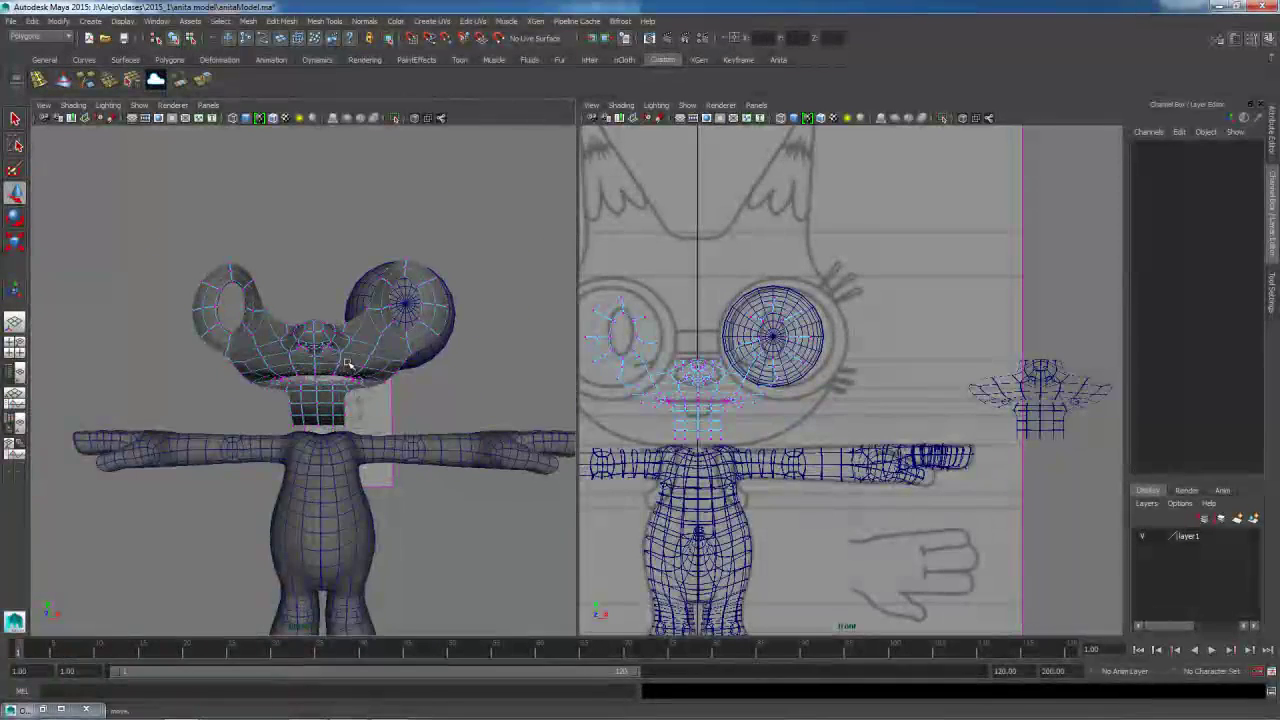
Return the head mesh to object mode and save the scene, accepting the student version notice.
{"action": "right_click_drag", "start_coordinate": [340, 368], "coordinate": [358, 381]}
{"action": "key", "text": "q"}
{"action": "key", "text": "ctrl+s"}
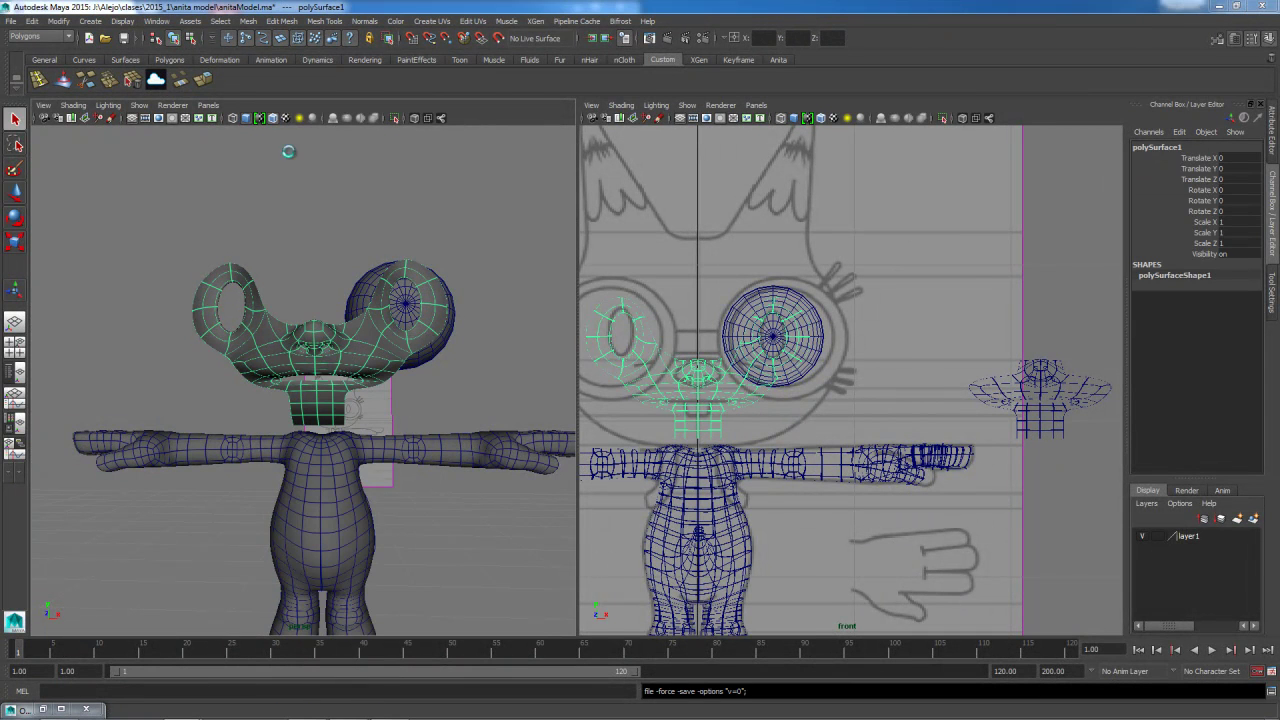
{"action": "left_click", "coordinate": [610, 374]}
Bridge the upper inner-side border edges of both eye rings across the nose area with a linear path and 7 divisions.
{"action": "key", "text": "w"}
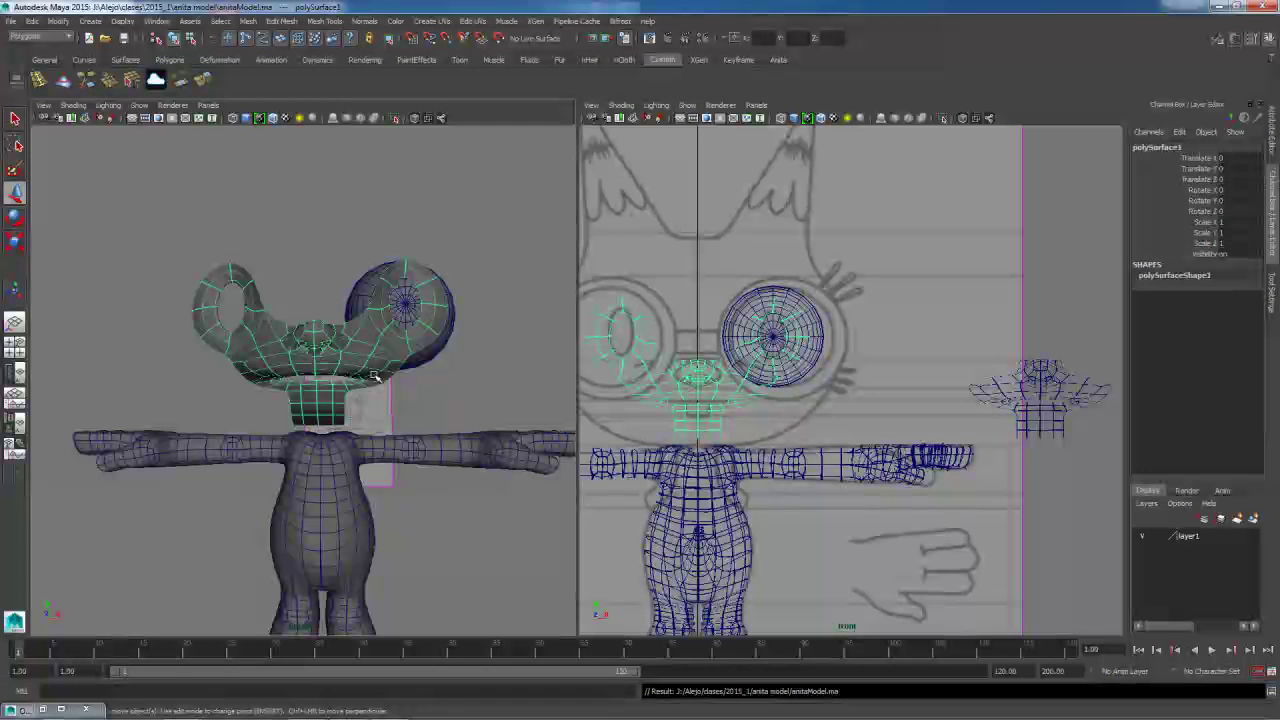
{"action": "left_click_drag", "start_coordinate": [333, 355], "coordinate": [398, 337], "text": "alt"}
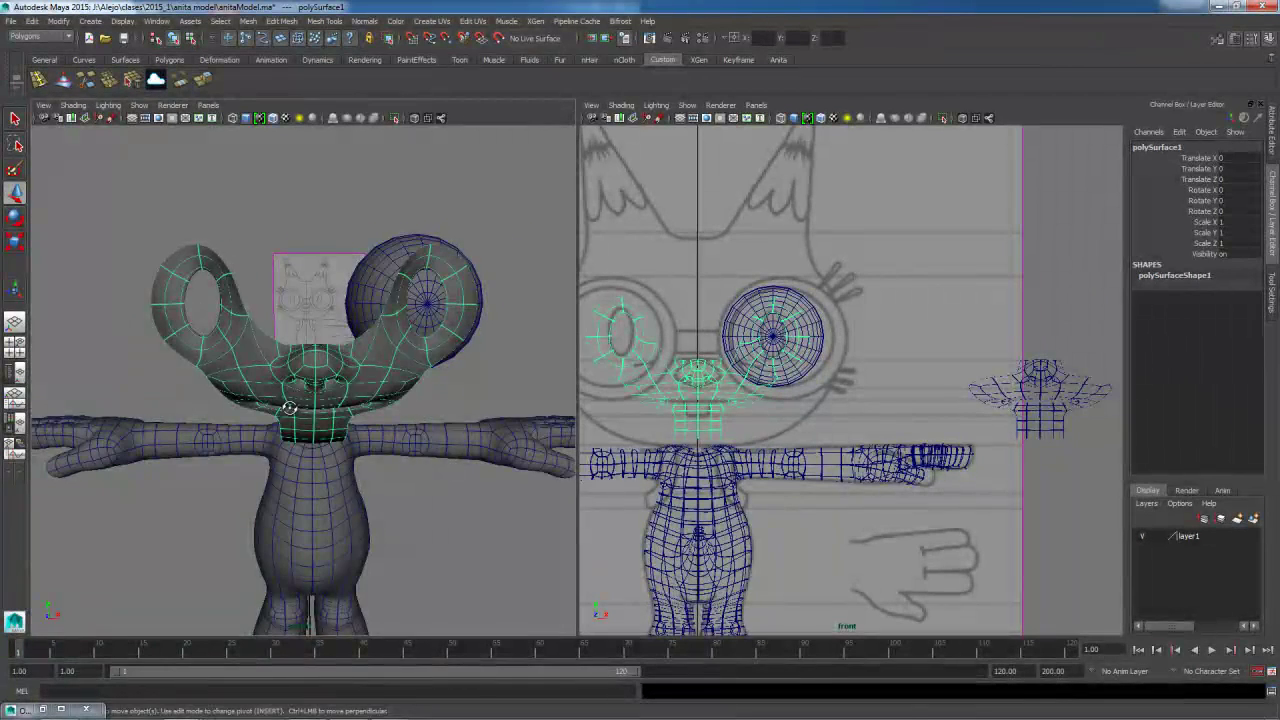
{"action": "right_click", "coordinate": [355, 340]}
{"action": "left_click", "coordinate": [355, 306]}
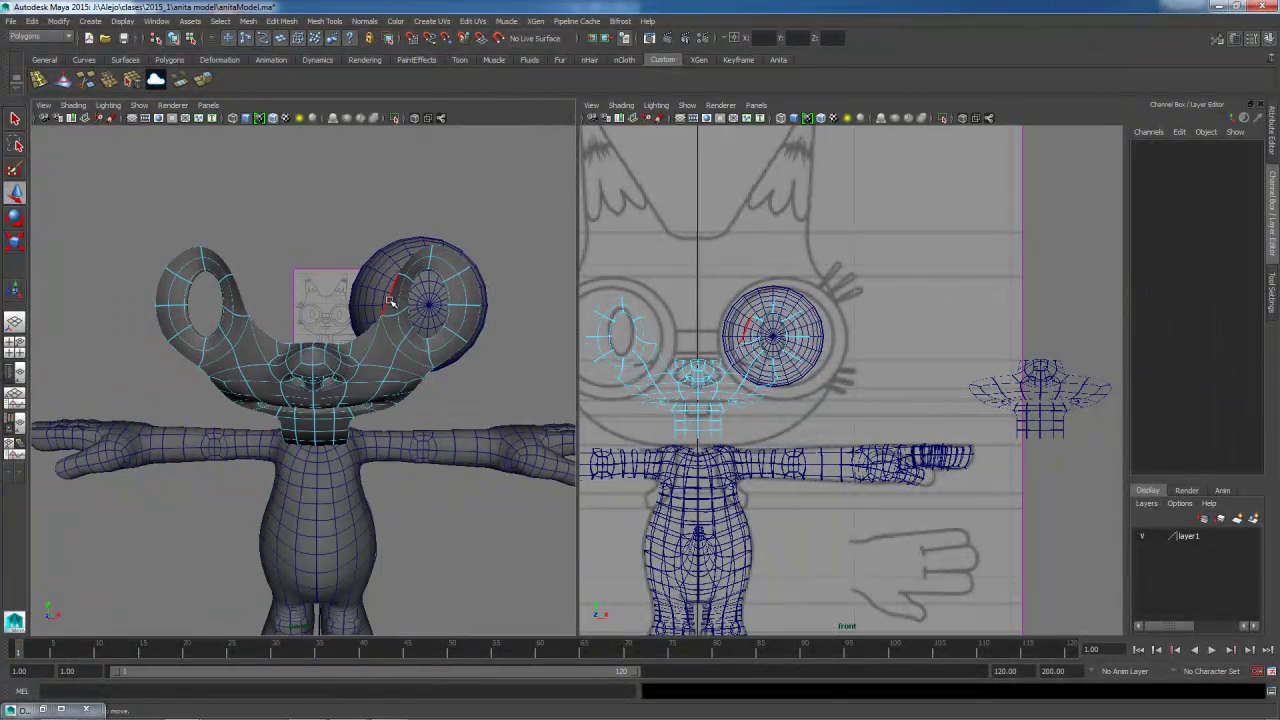
{"action": "left_click", "coordinate": [387, 300]}
{"action": "left_click", "coordinate": [237, 288], "text": "shift"}
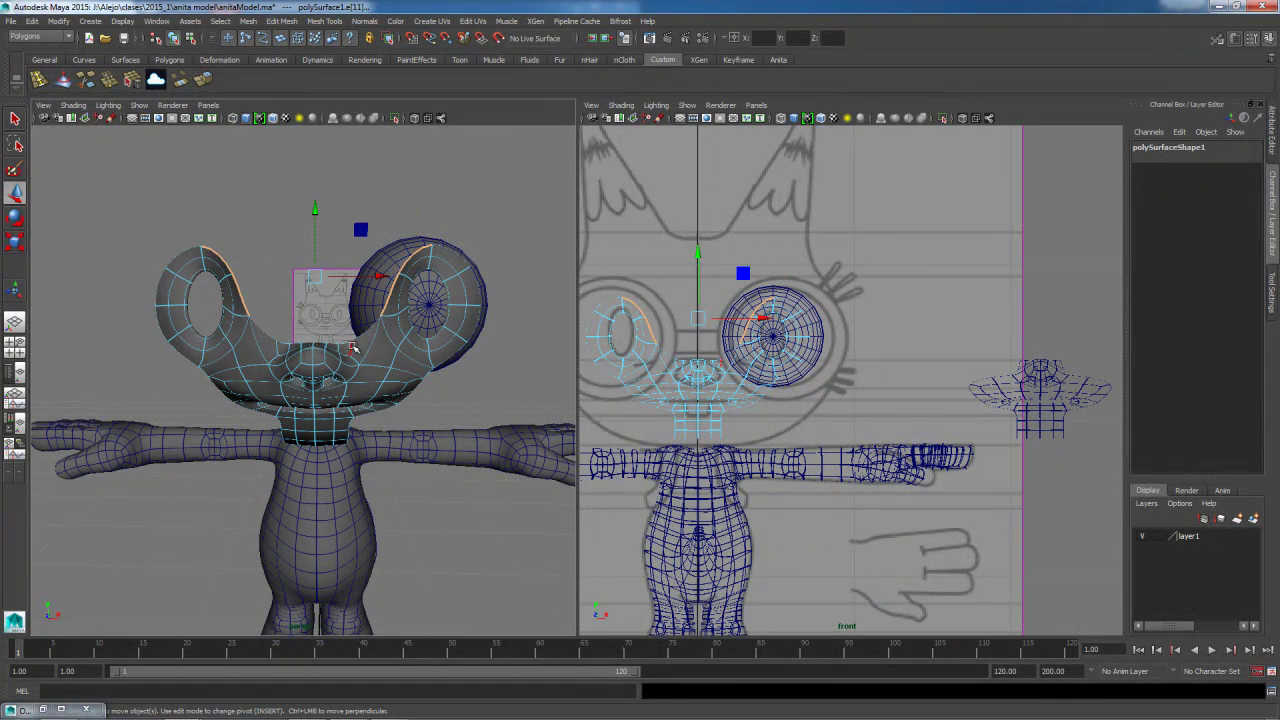
{"action": "left_click_drag", "start_coordinate": [338, 350], "coordinate": [326, 357], "text": "alt"}
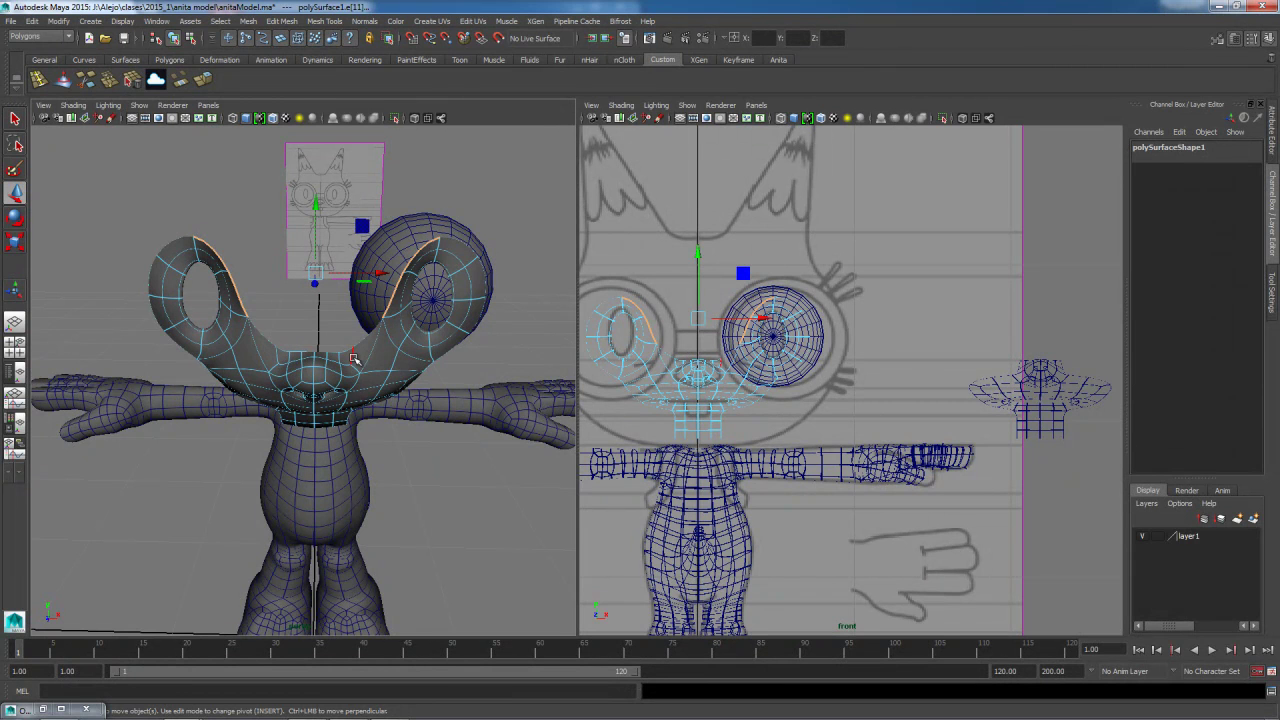
{"action": "left_click", "coordinate": [205, 82]}
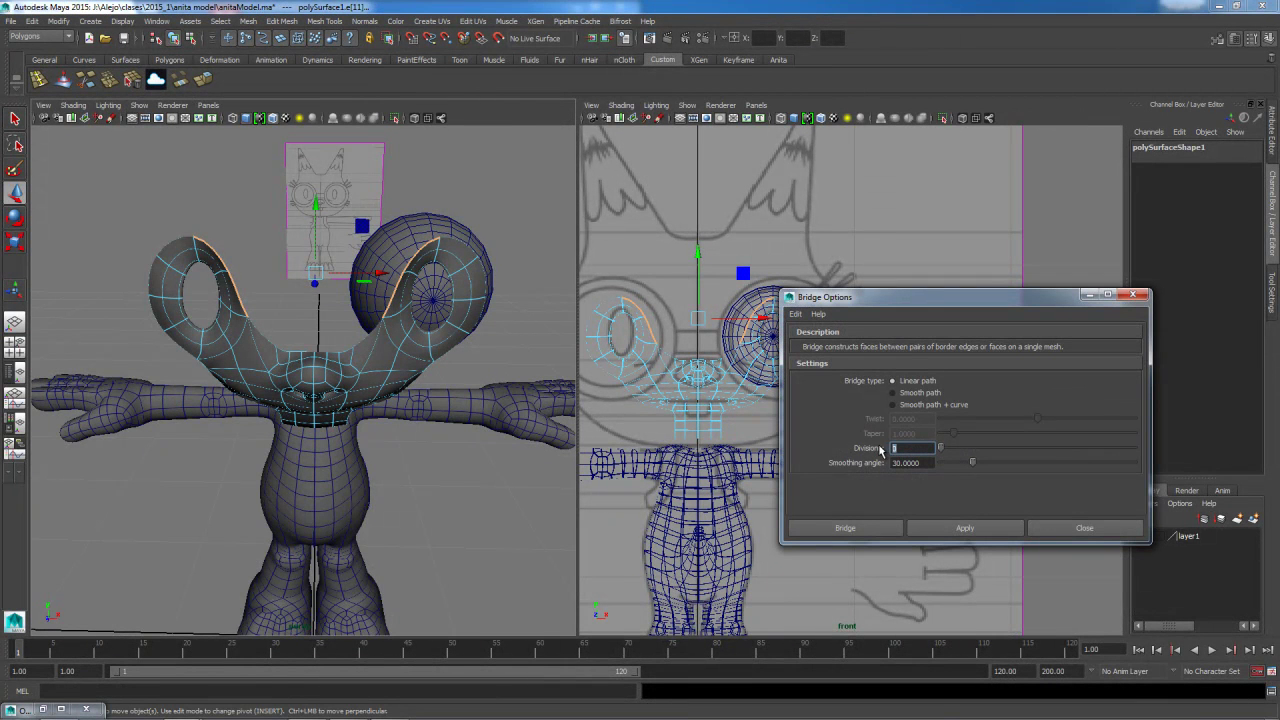
{"action": "left_click", "coordinate": [878, 531]}
Check the new bridge between the eye rings and the opening above the muzzle from several angles.
{"action": "mouse_move", "coordinate": [335, 385]}
{"action": "left_mouse_down", "text": "alt"}
{"action": "mouse_move", "coordinate": [257, 357]}
{"action": "mouse_move", "coordinate": [215, 360]}
{"action": "mouse_move", "coordinate": [310, 381]}
{"action": "left_mouse_up", "text": "alt"}
{"action": "right_click_drag", "start_coordinate": [310, 381], "coordinate": [366, 409], "text": "alt"}
{"action": "left_click_drag", "start_coordinate": [366, 409], "coordinate": [337, 340], "text": "alt"}
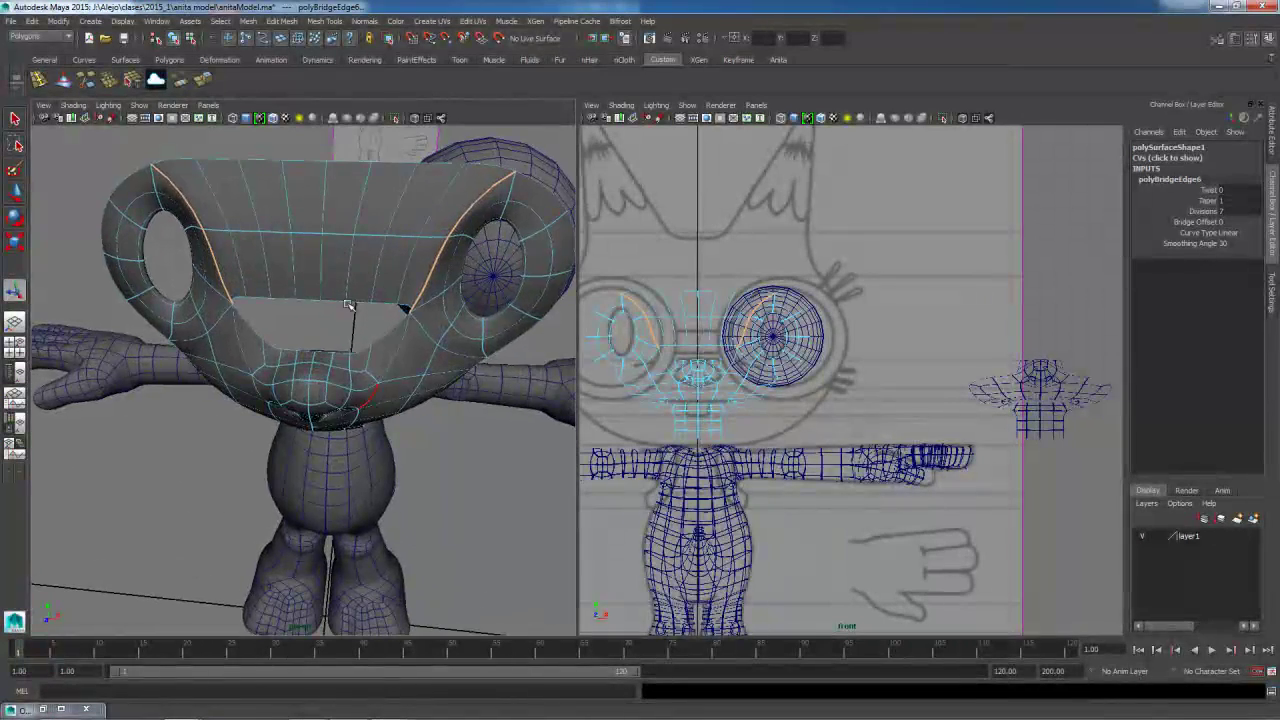
{"action": "left_click_drag", "start_coordinate": [417, 326], "coordinate": [308, 290], "text": "alt"}
{"action": "left_click_drag", "start_coordinate": [237, 348], "coordinate": [240, 406], "text": "alt"}
{"action": "right_click_drag", "start_coordinate": [242, 406], "coordinate": [342, 455], "text": "alt"}
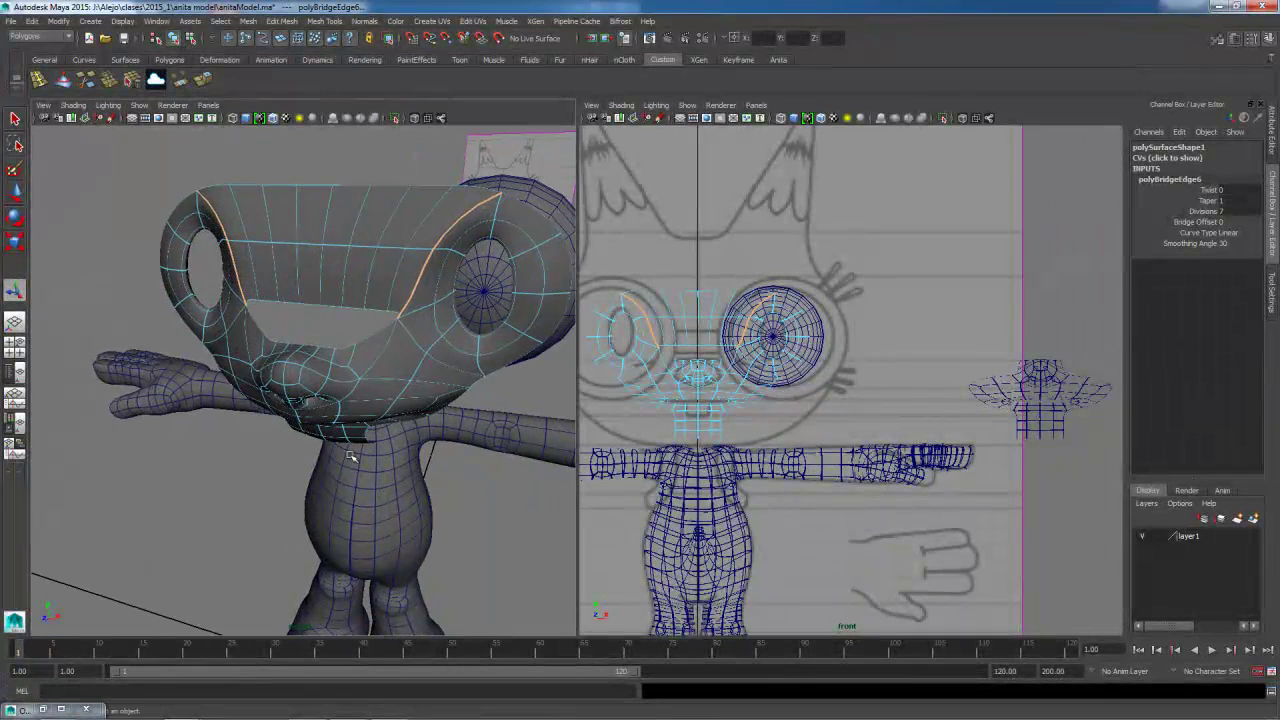
{"action": "left_click_drag", "start_coordinate": [338, 361], "coordinate": [268, 357], "text": "alt"}
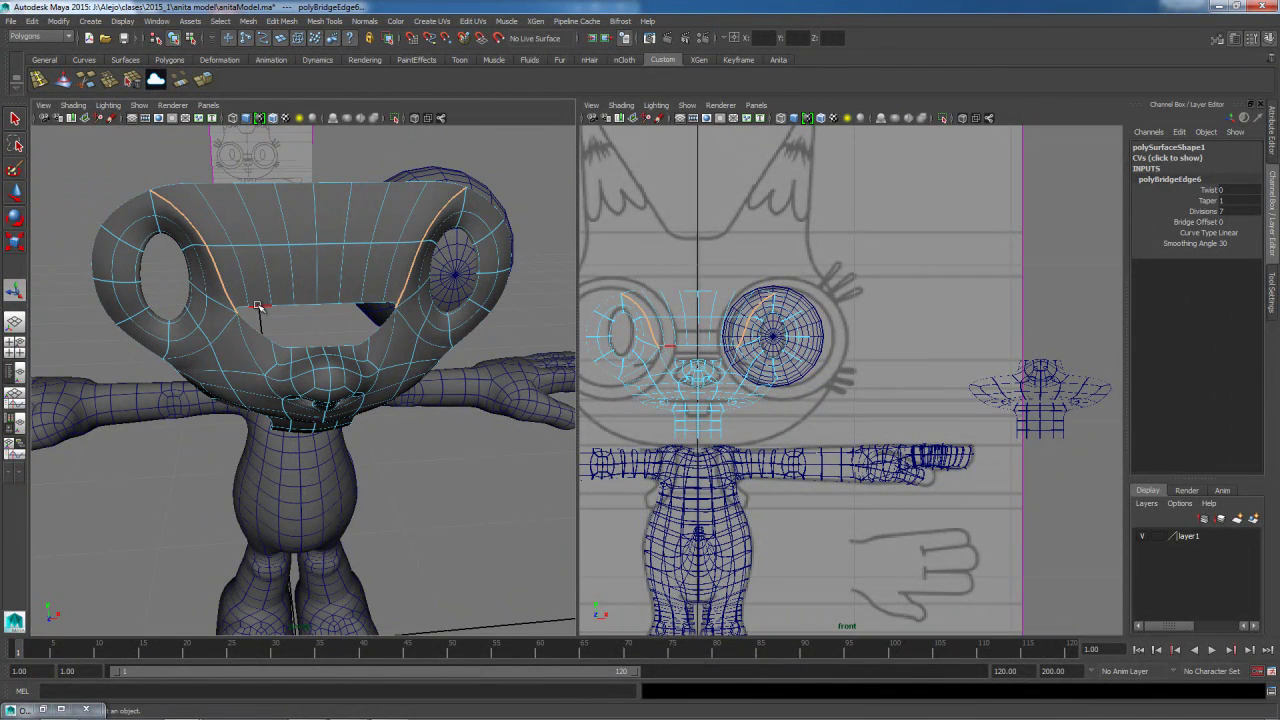
Bridge the paired upper and lower border edges on one half of the opening above the muzzle using a linear path and 0 divisions.
{"action": "left_click", "coordinate": [259, 306]}
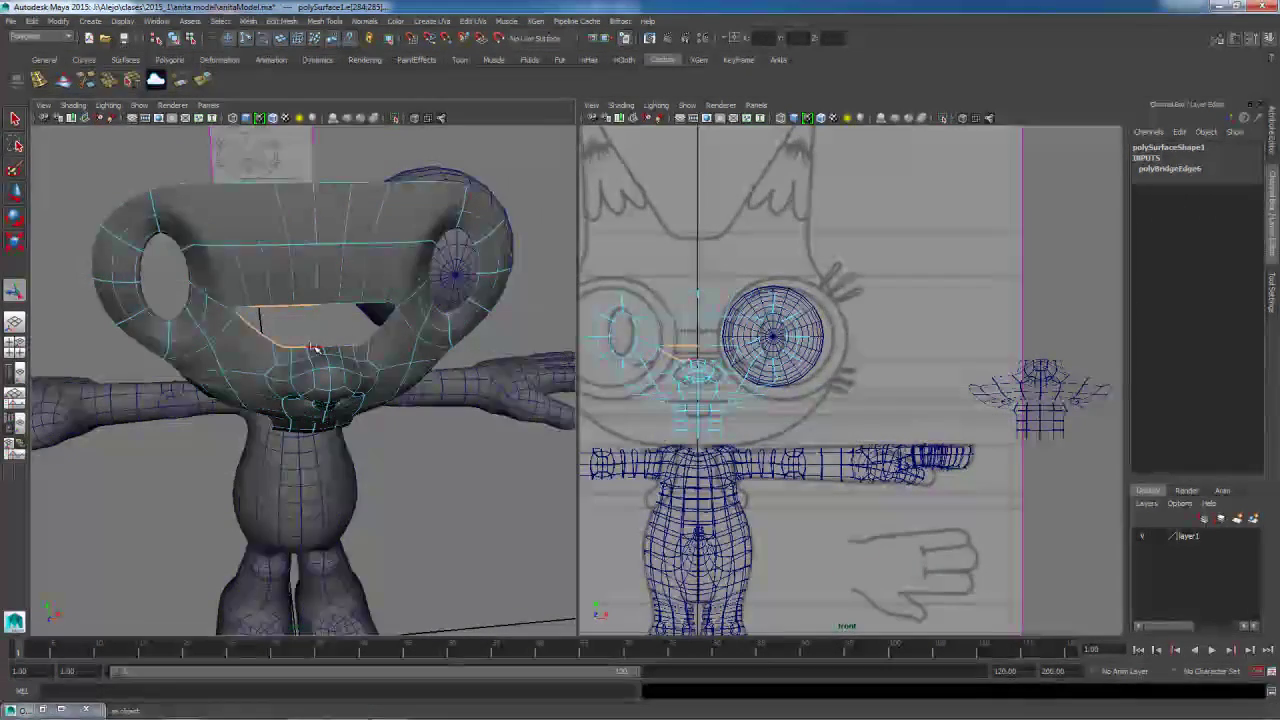
{"action": "left_click_drag", "start_coordinate": [357, 371], "coordinate": [356, 371], "text": "alt"}
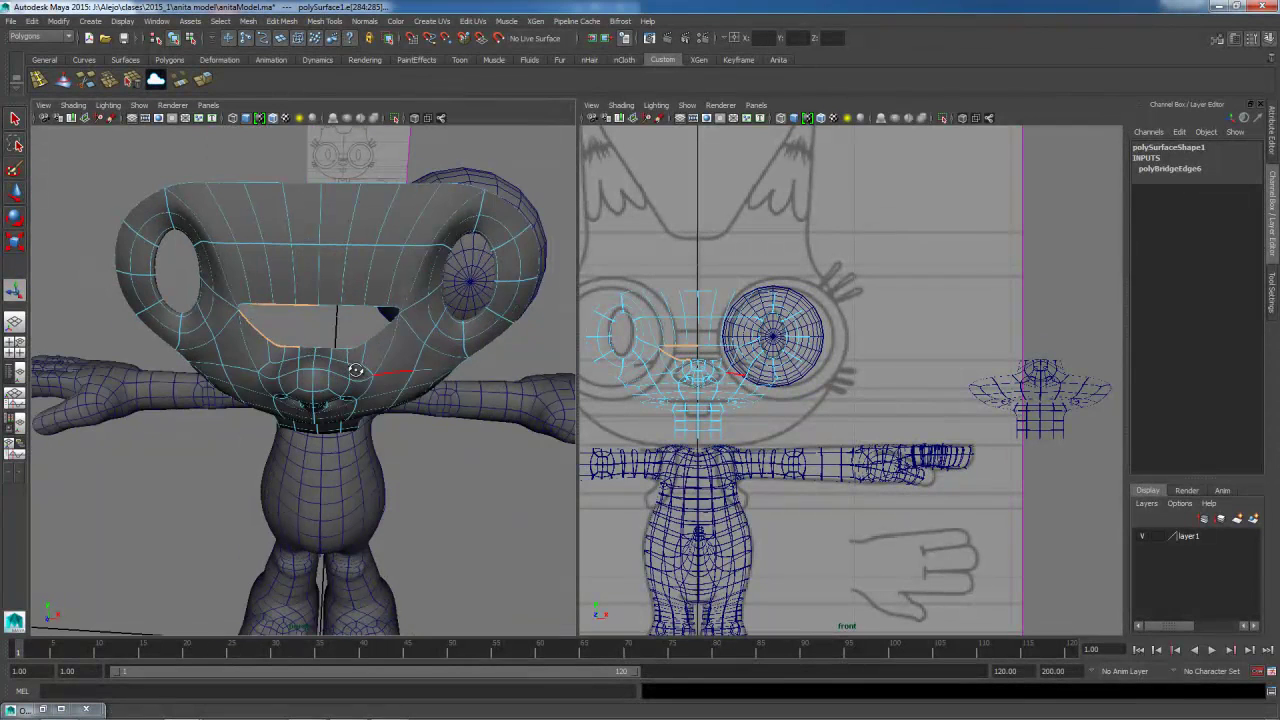
{"action": "double_click", "coordinate": [180, 81]}
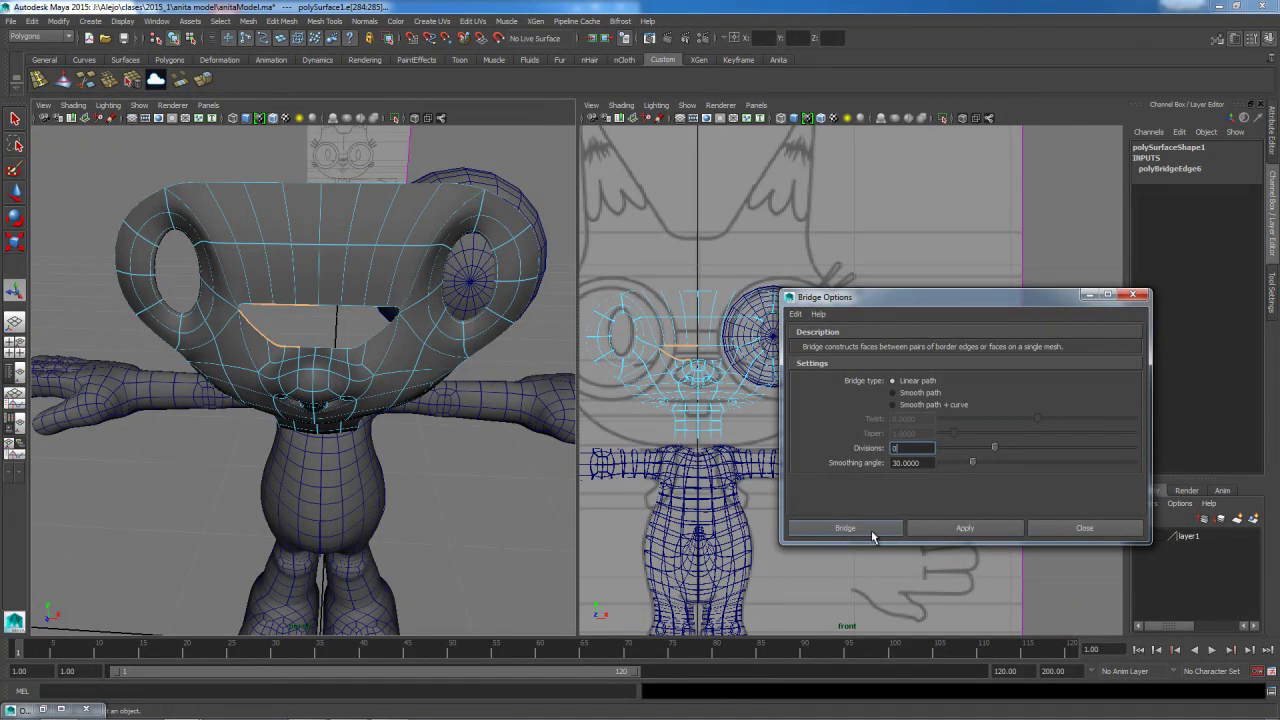
{"action": "left_click", "coordinate": [876, 528]}
Bridge the matching upper and lower border edges on the opening's other half, toward the eyeball, with a linear path and 0 divisions.
{"action": "left_click_drag", "start_coordinate": [223, 354], "coordinate": [328, 352], "text": "alt"}
{"action": "left_click", "coordinate": [326, 351]}
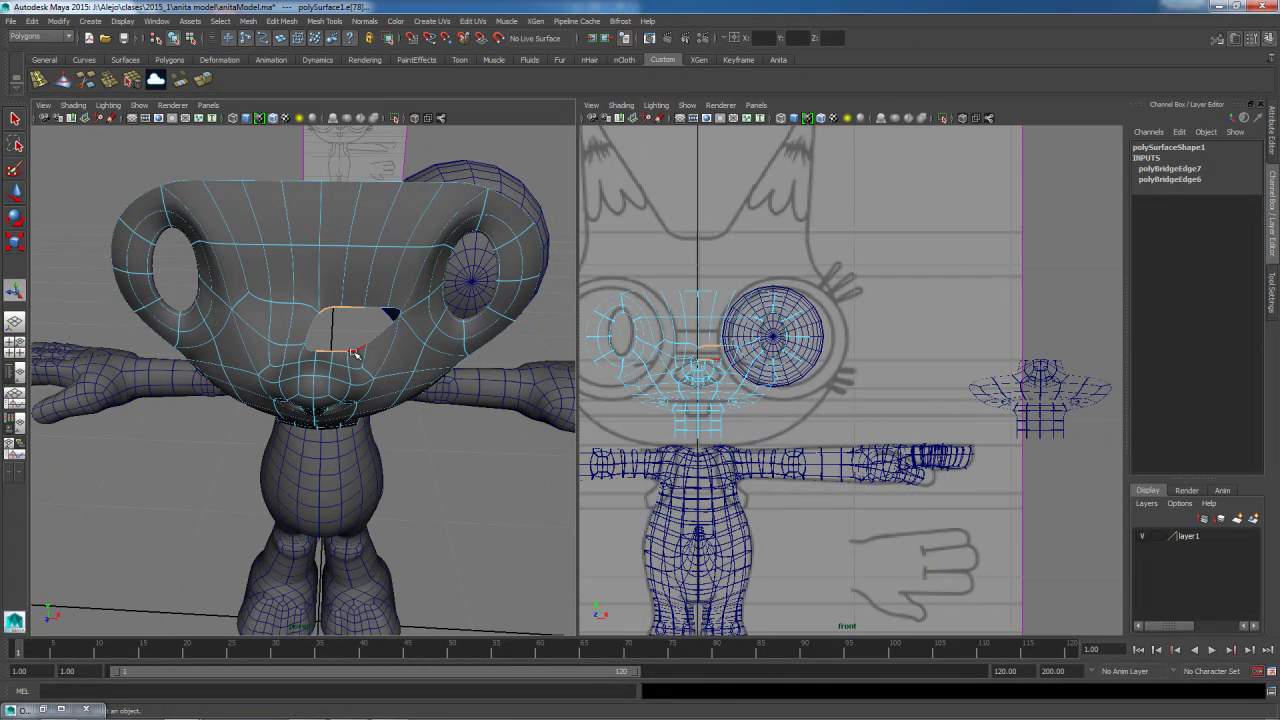
{"action": "key", "text": "g"}
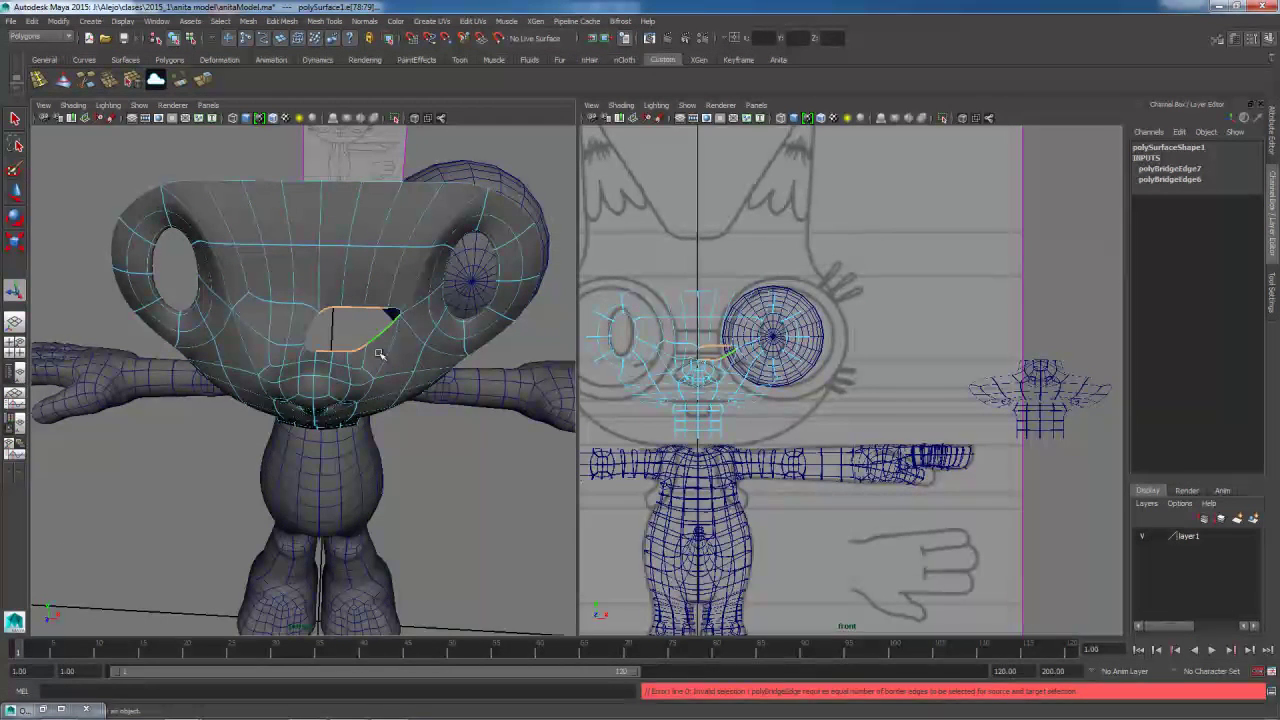
{"action": "double_click", "coordinate": [181, 84]}
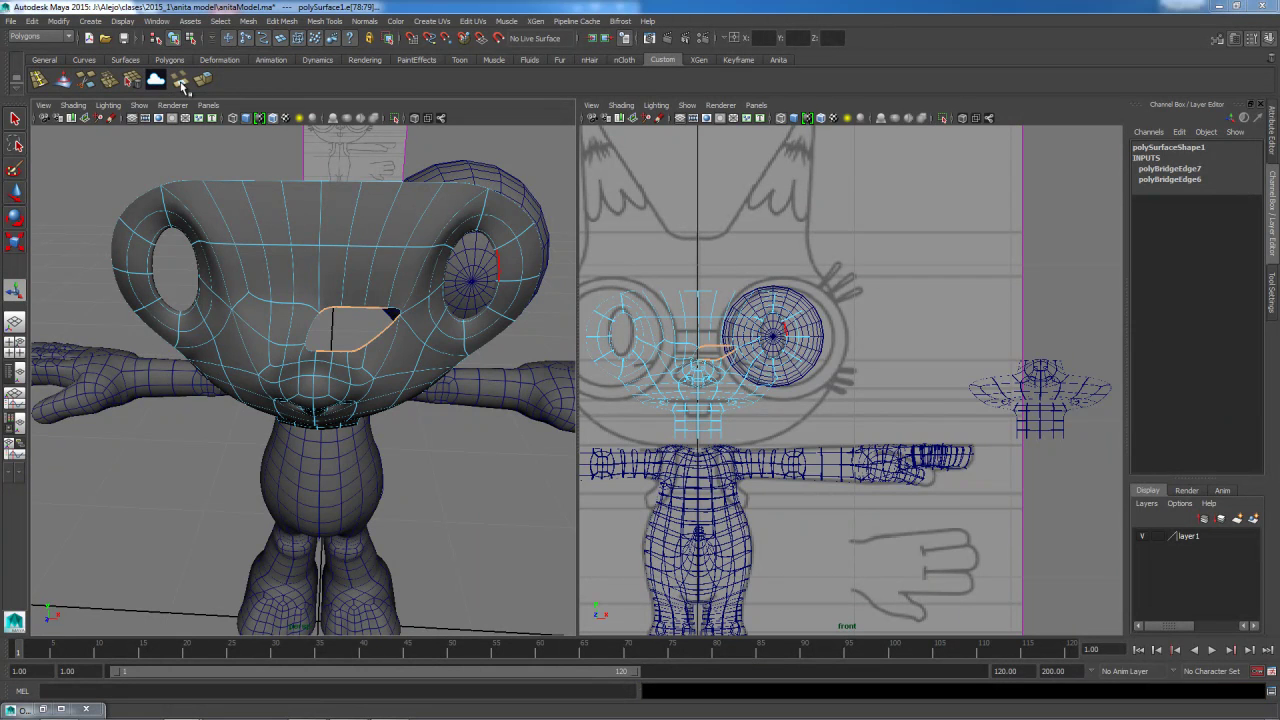
{"action": "left_click", "coordinate": [376, 314]}
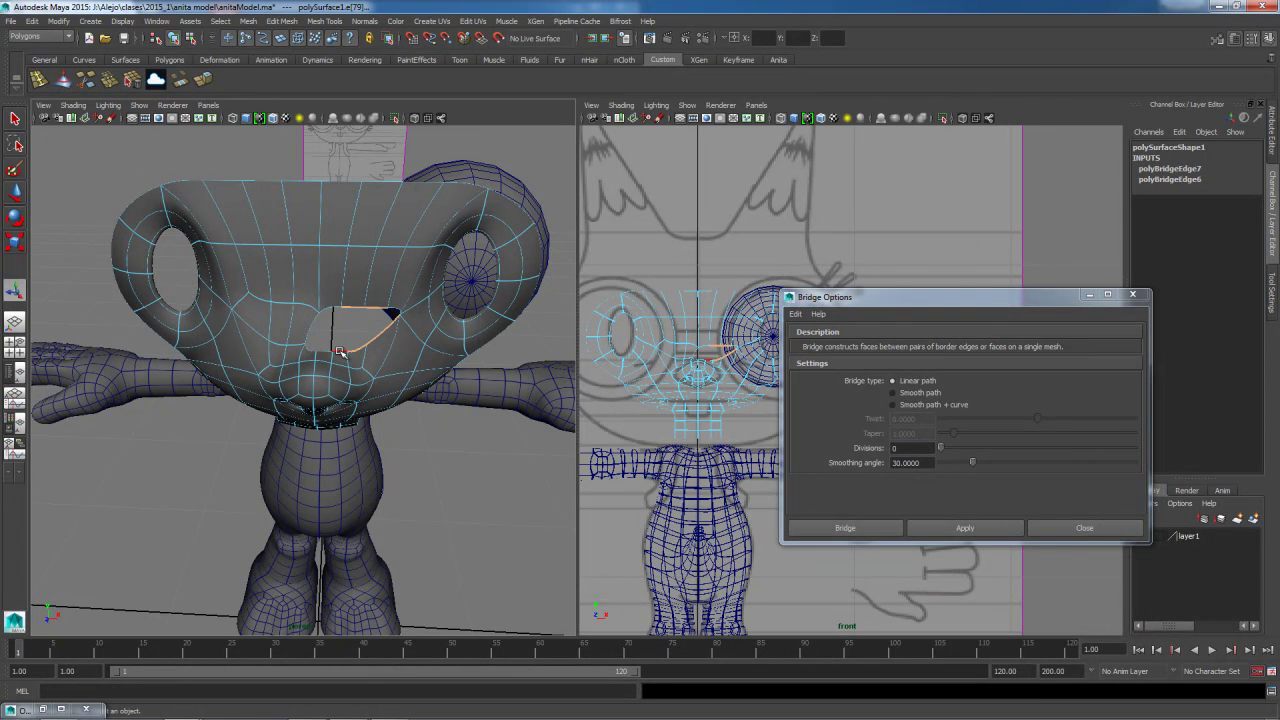
{"action": "left_click", "coordinate": [857, 527]}
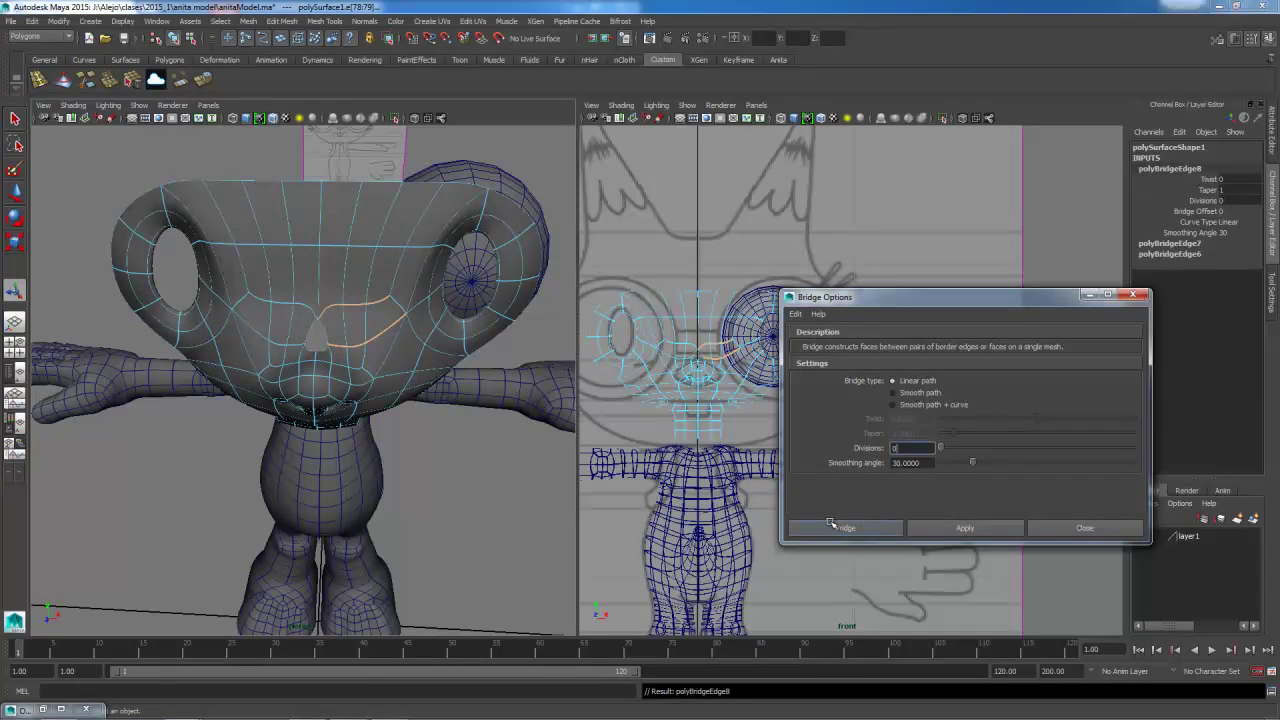
Close the small remaining gap at the nose bridge by bridging its border edges with 0 divisions.
{"action": "left_click_drag", "start_coordinate": [316, 359], "coordinate": [268, 333], "text": "alt"}
{"action": "left_click_drag", "start_coordinate": [350, 335], "coordinate": [310, 302], "text": "alt"}
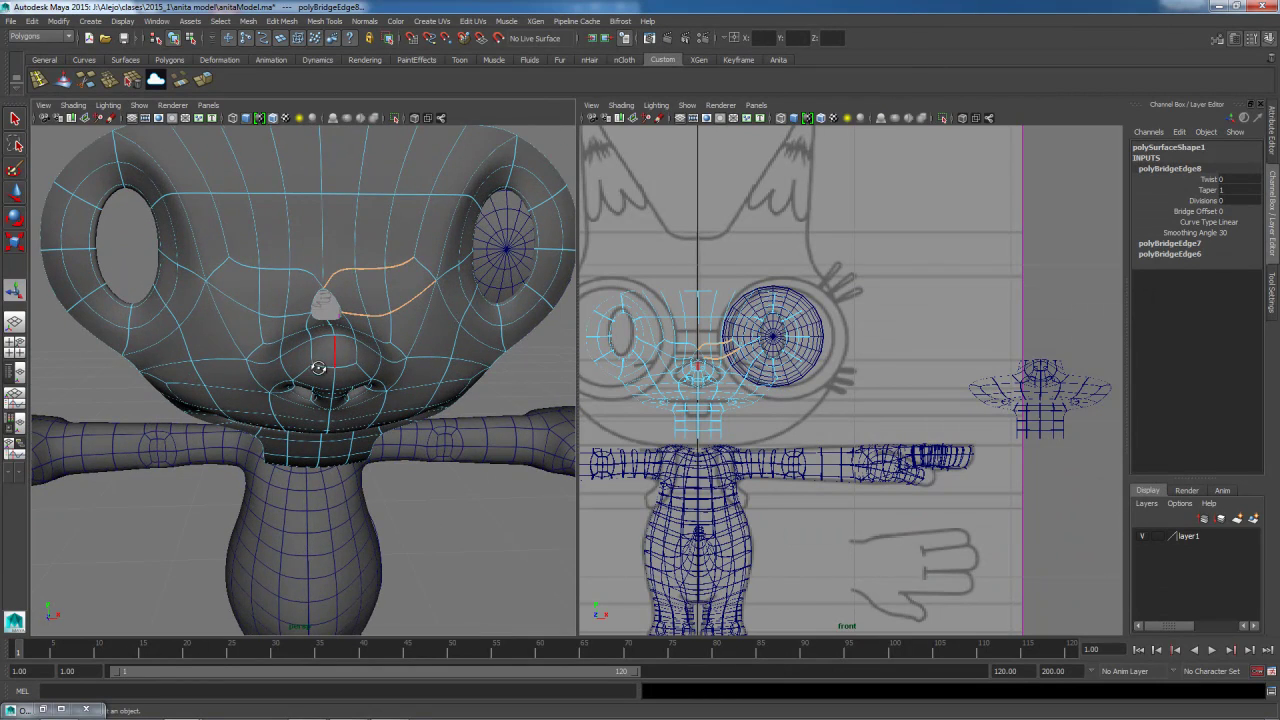
{"action": "scroll", "coordinate": [323, 364], "scroll_direction": "up", "scroll_amount": 5}
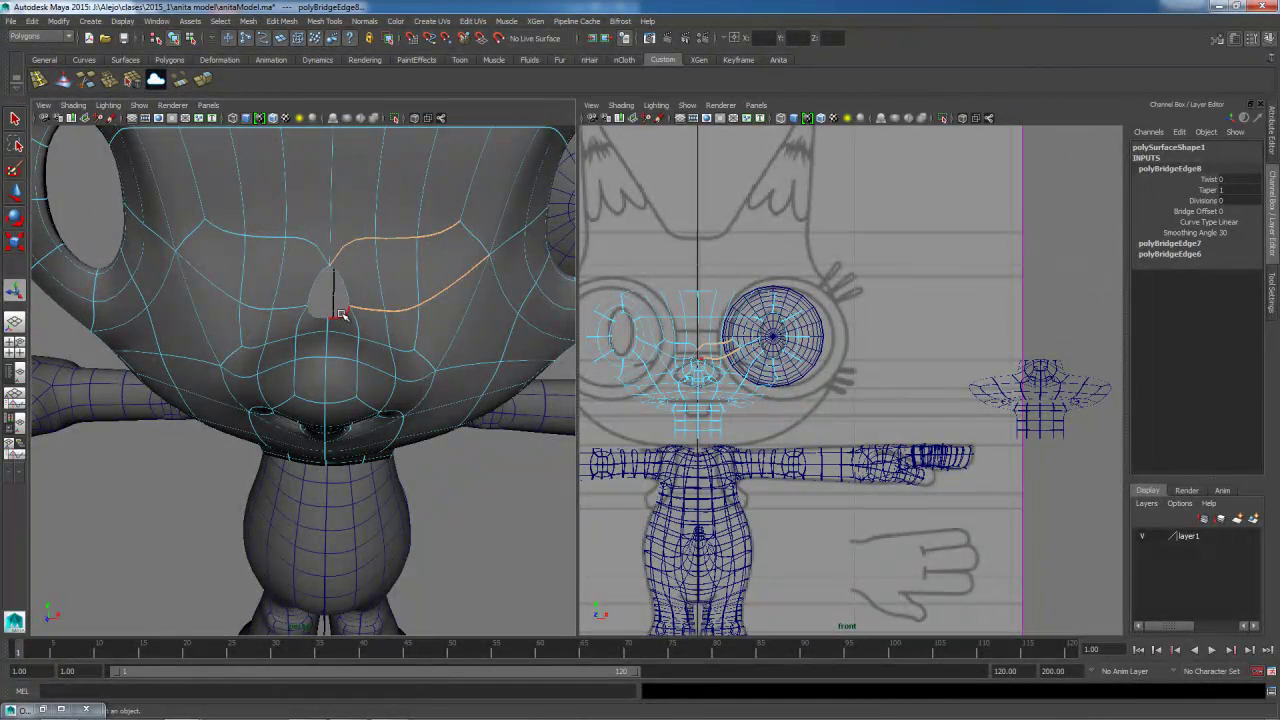
{"action": "left_click", "coordinate": [336, 310]}
{"action": "left_click", "coordinate": [316, 282], "text": "shift"}
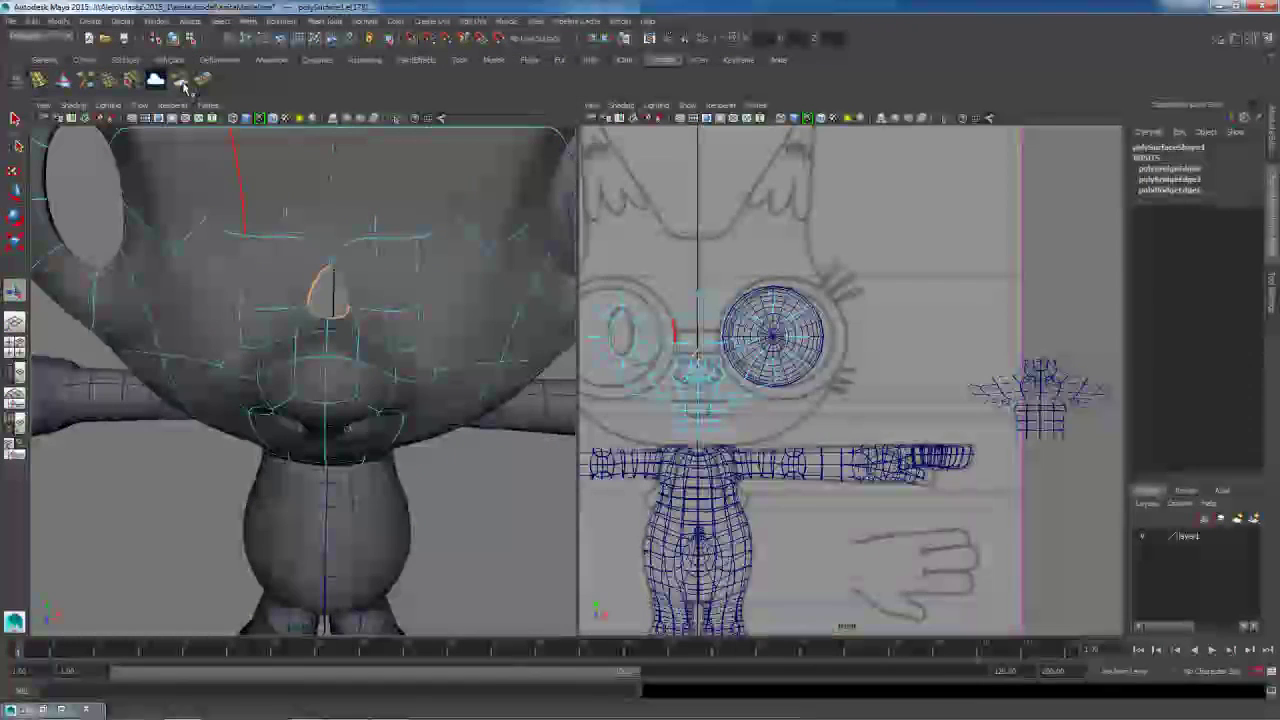
{"action": "left_click", "coordinate": [179, 81]}
{"action": "left_click", "coordinate": [864, 527]}
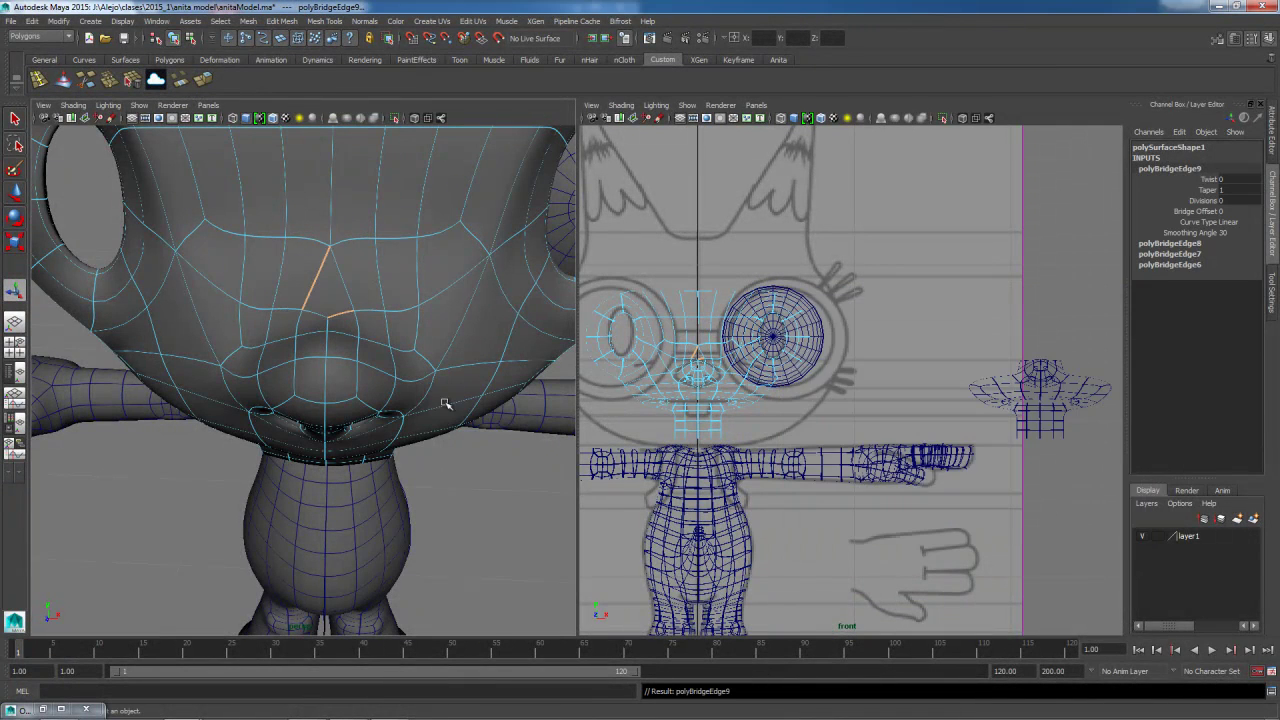
Return the head mesh to object mode and activate the Sculpt Geometry Tool with stroke reflection off.
{"action": "left_click_drag", "start_coordinate": [389, 331], "coordinate": [355, 335], "text": "alt"}
{"action": "right_click_drag", "start_coordinate": [355, 335], "coordinate": [391, 323]}
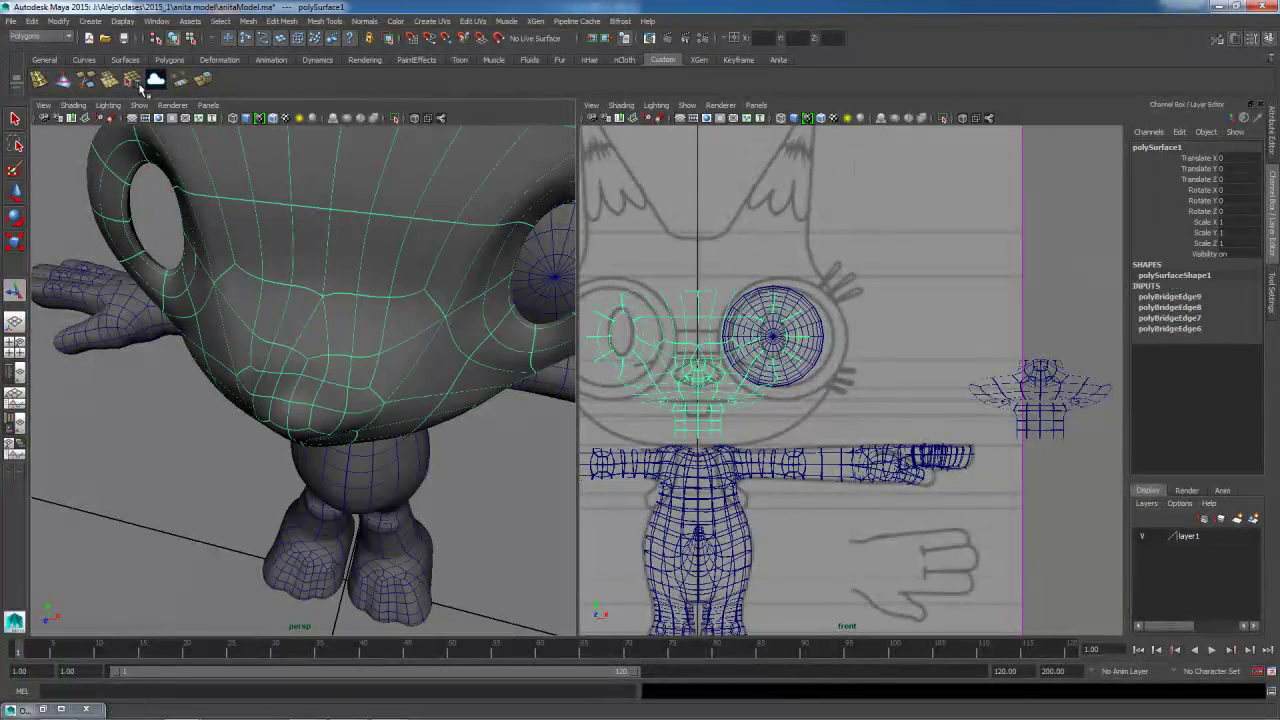
{"action": "double_click", "coordinate": [66, 81]}
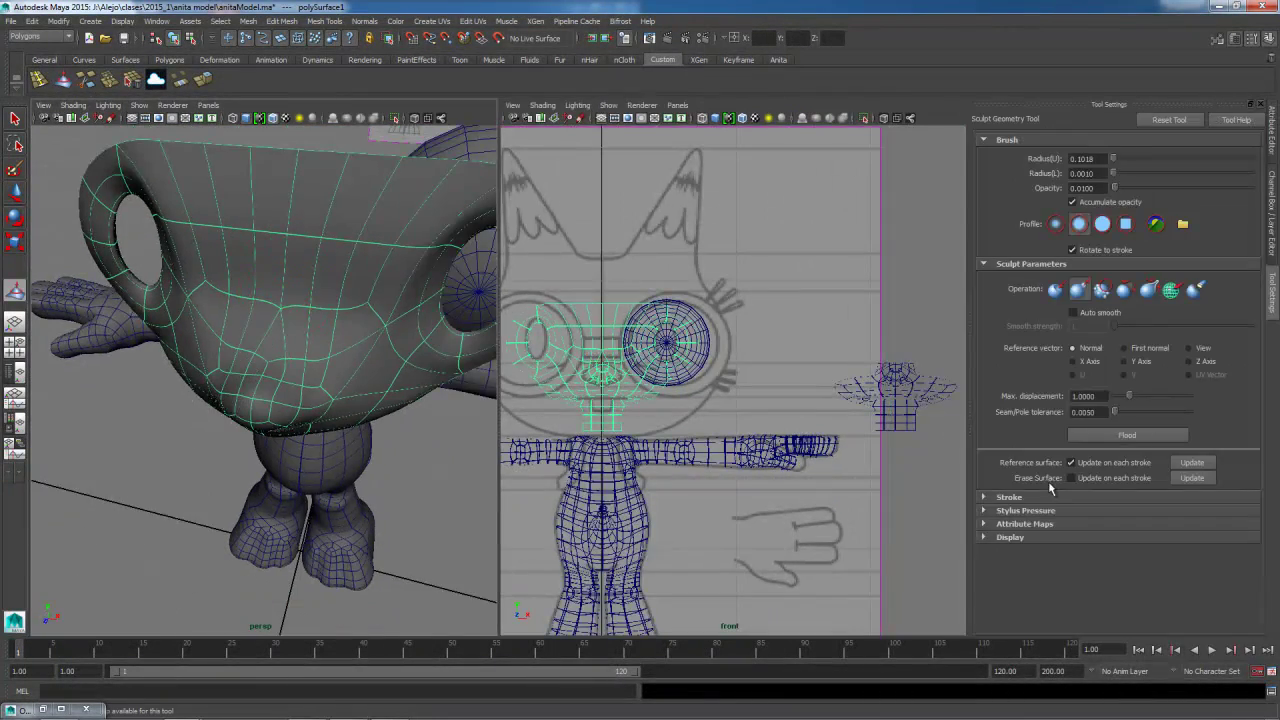
{"action": "left_click", "coordinate": [1014, 500]}
{"action": "left_click", "coordinate": [1072, 524]}
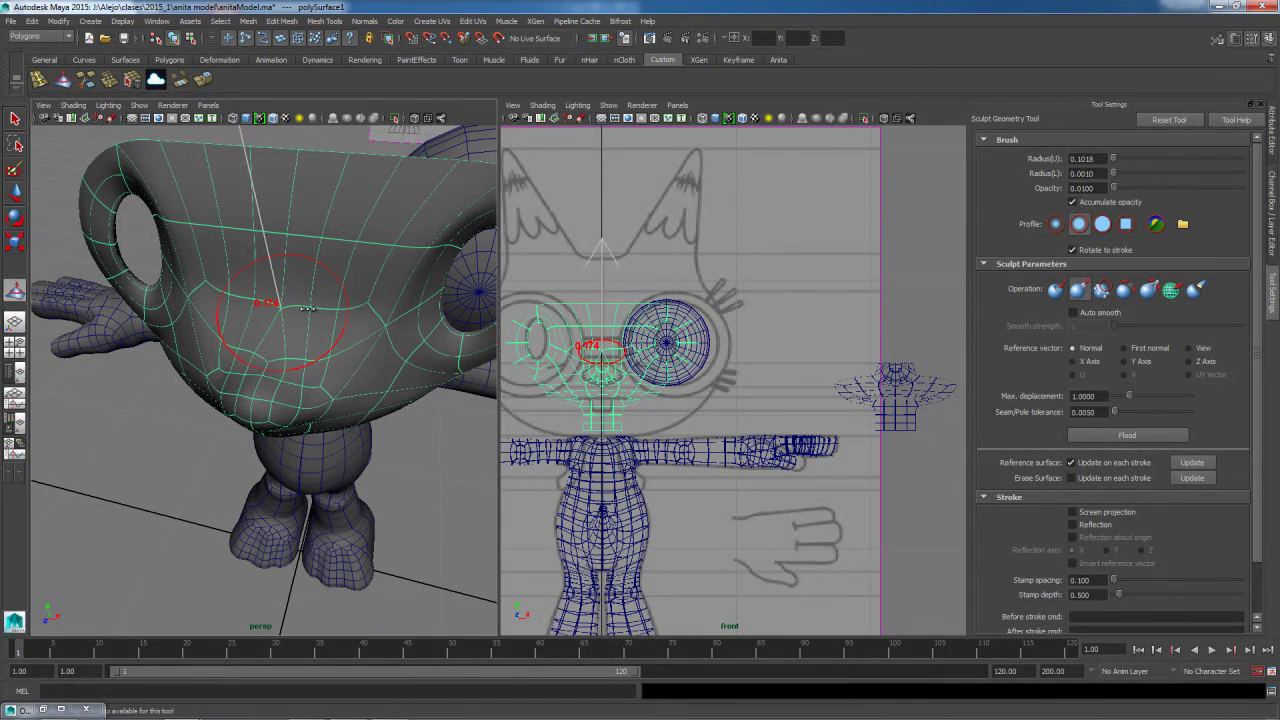
Undo a trial pull stroke on the nose bridge and even out the bridged surface between the eyes with the Relax sculpt operation.
{"action": "left_click_drag", "start_coordinate": [303, 281], "coordinate": [266, 286]}
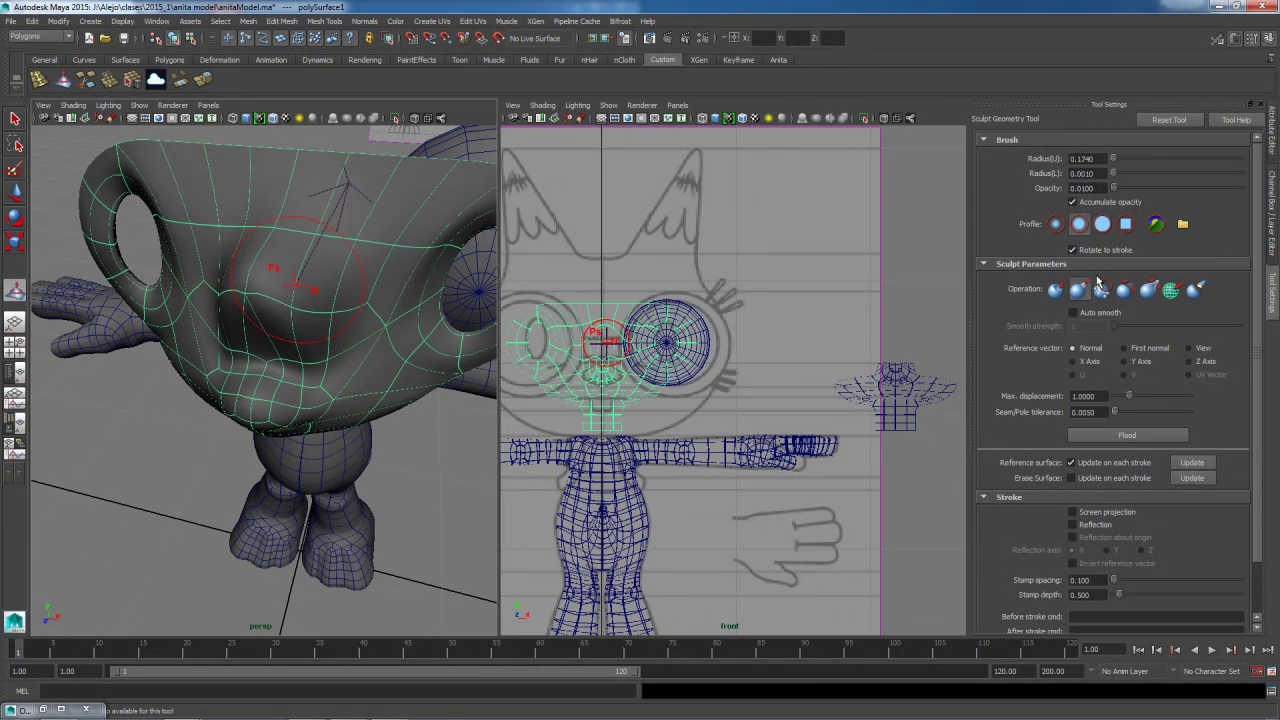
{"action": "key", "text": "ctrl+z"}
{"action": "left_click", "coordinate": [1127, 291]}
{"action": "mouse_move", "coordinate": [335, 305]}
{"action": "left_mouse_down"}
{"action": "mouse_move", "coordinate": [290, 288]}
{"action": "mouse_move", "coordinate": [308, 249]}
{"action": "mouse_move", "coordinate": [247, 285]}
{"action": "mouse_move", "coordinate": [291, 300]}
{"action": "mouse_move", "coordinate": [280, 275]}
{"action": "mouse_move", "coordinate": [169, 263]}
{"action": "mouse_move", "coordinate": [270, 327]}
{"action": "left_mouse_up"}
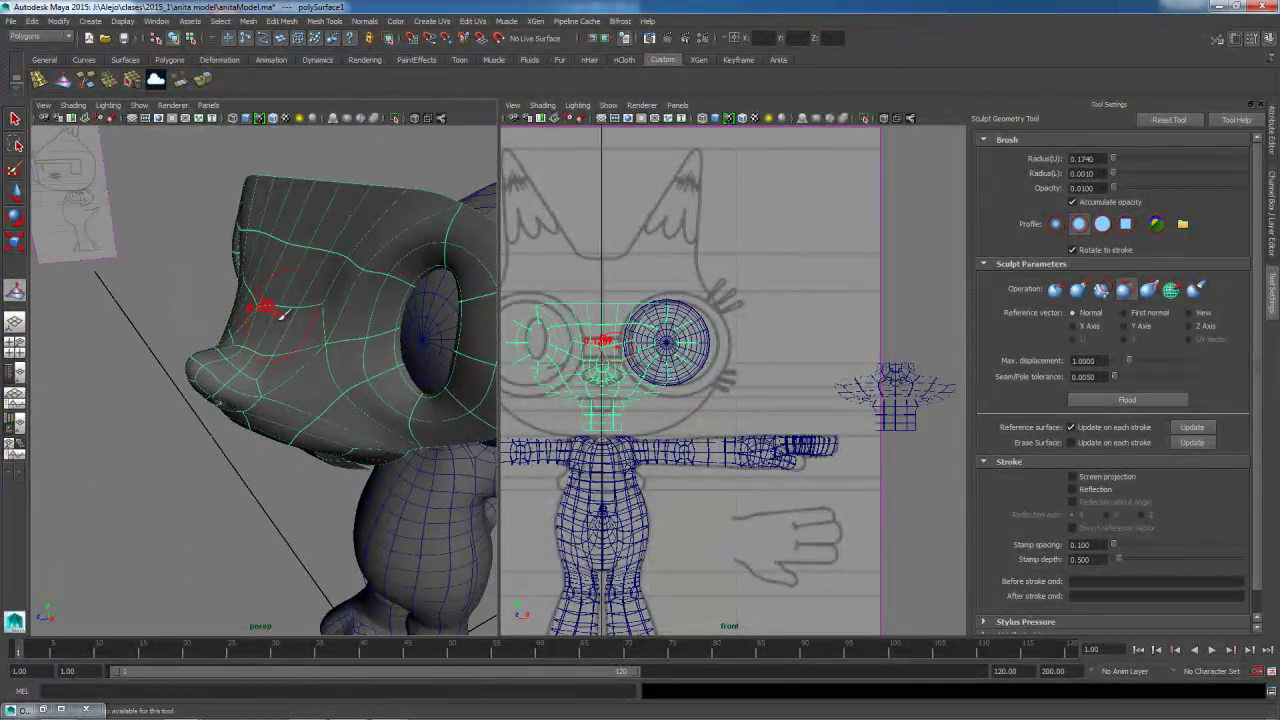
{"action": "left_click_drag", "start_coordinate": [333, 255], "coordinate": [271, 231]}
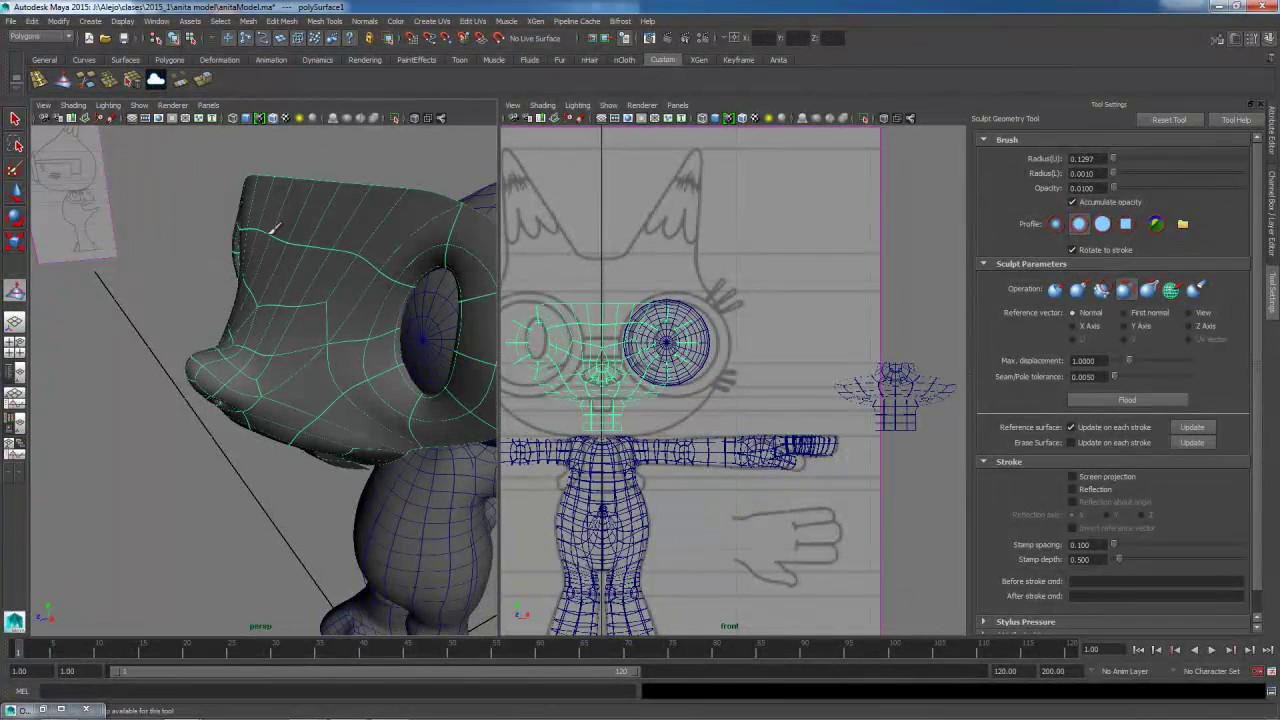
{"action": "left_click_drag", "start_coordinate": [380, 283], "coordinate": [300, 258], "text": "alt"}
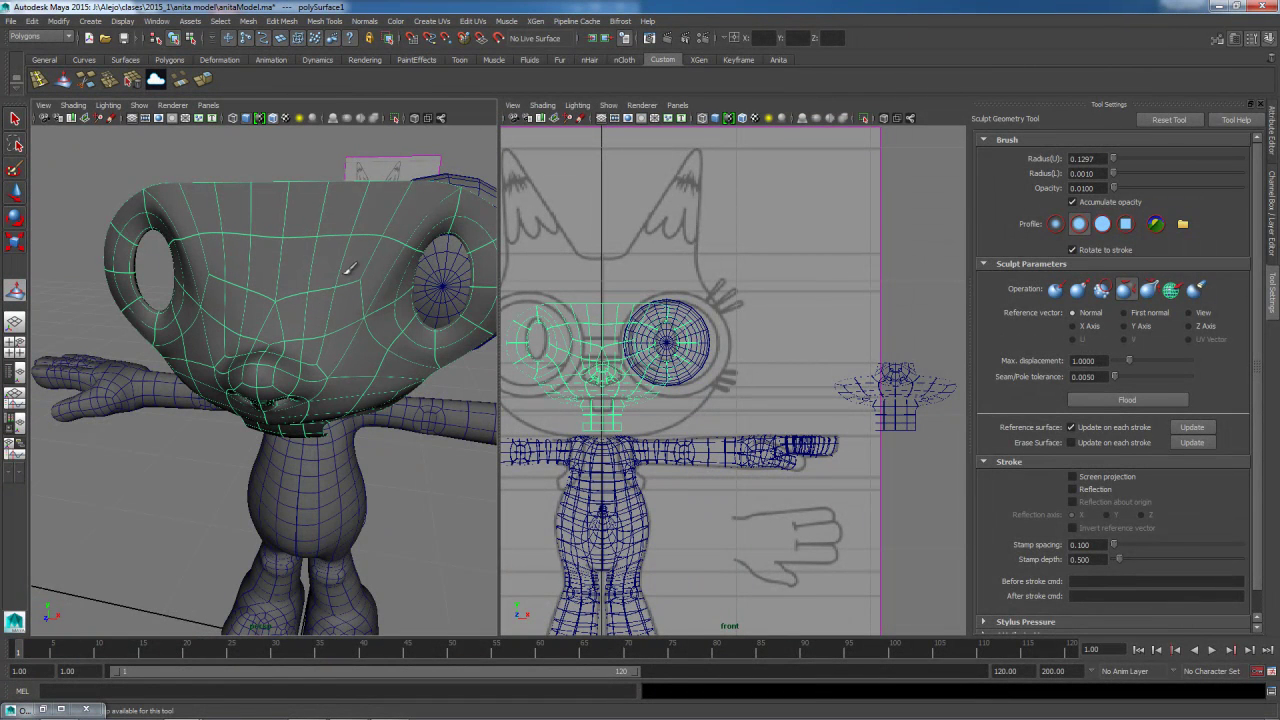
{"action": "right_click_drag", "start_coordinate": [310, 270], "coordinate": [269, 269], "text": "alt"}
{"action": "mouse_move", "coordinate": [260, 332]}
{"action": "left_mouse_down", "text": "alt"}
{"action": "mouse_move", "coordinate": [333, 308]}
{"action": "mouse_move", "coordinate": [429, 309]}
{"action": "mouse_move", "coordinate": [233, 327]}
{"action": "mouse_move", "coordinate": [340, 320]}
{"action": "left_mouse_up", "text": "alt"}
Leave the sculpt tool and change the front view to the side view, framing the head's profile against the reference drawing.
{"action": "key", "text": "q"}
{"action": "mouse_move", "coordinate": [221, 331]}
{"action": "left_mouse_down", "text": "alt"}
{"action": "mouse_move", "coordinate": [247, 328]}
{"action": "mouse_move", "coordinate": [229, 329]}
{"action": "left_mouse_up", "text": "alt"}
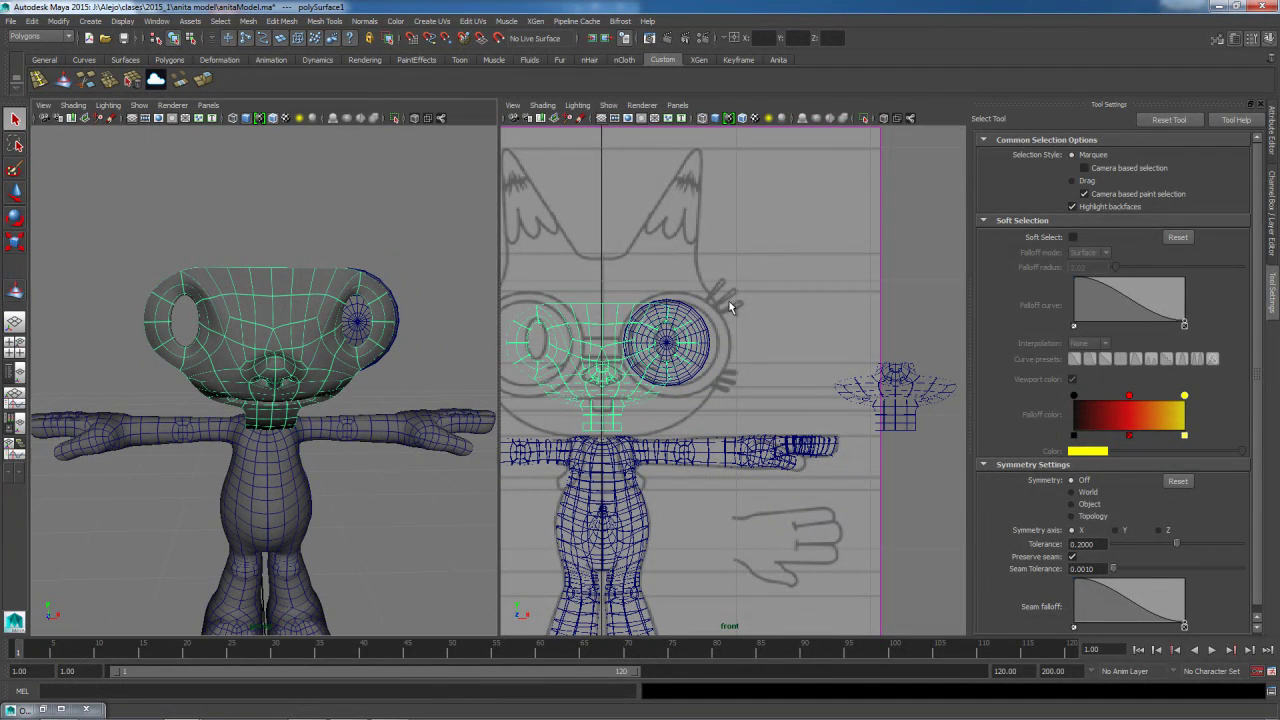
{"action": "key", "text": "space"}
{"action": "left_click_drag", "start_coordinate": [738, 309], "coordinate": [775, 310]}
{"action": "left_click", "coordinate": [1162, 658]}
{"action": "middle_click_drag", "start_coordinate": [655, 371], "coordinate": [694, 431], "text": "alt"}
{"action": "right_click_drag", "start_coordinate": [631, 406], "coordinate": [703, 445], "text": "alt"}
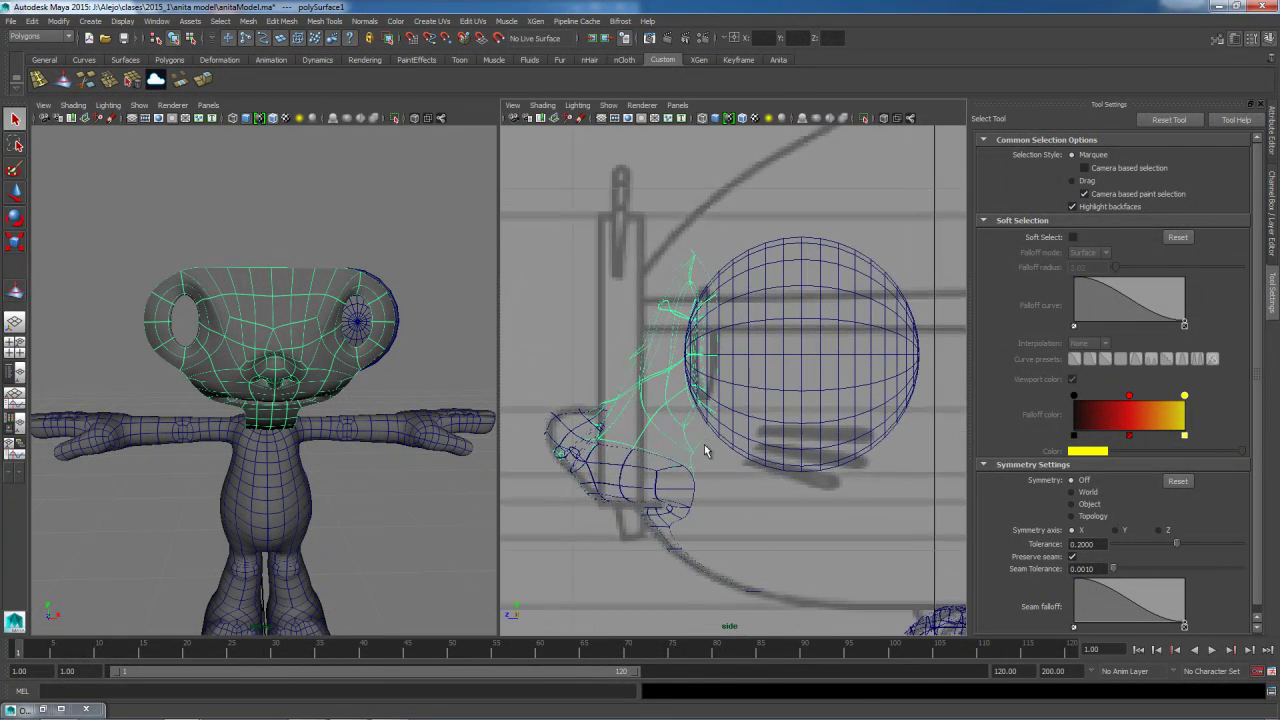
Enable soft selection with a falloff radius of 0.24 and move the forehead's centreline vertices forward in the side view.
{"action": "right_click_drag", "start_coordinate": [285, 293], "coordinate": [266, 268]}
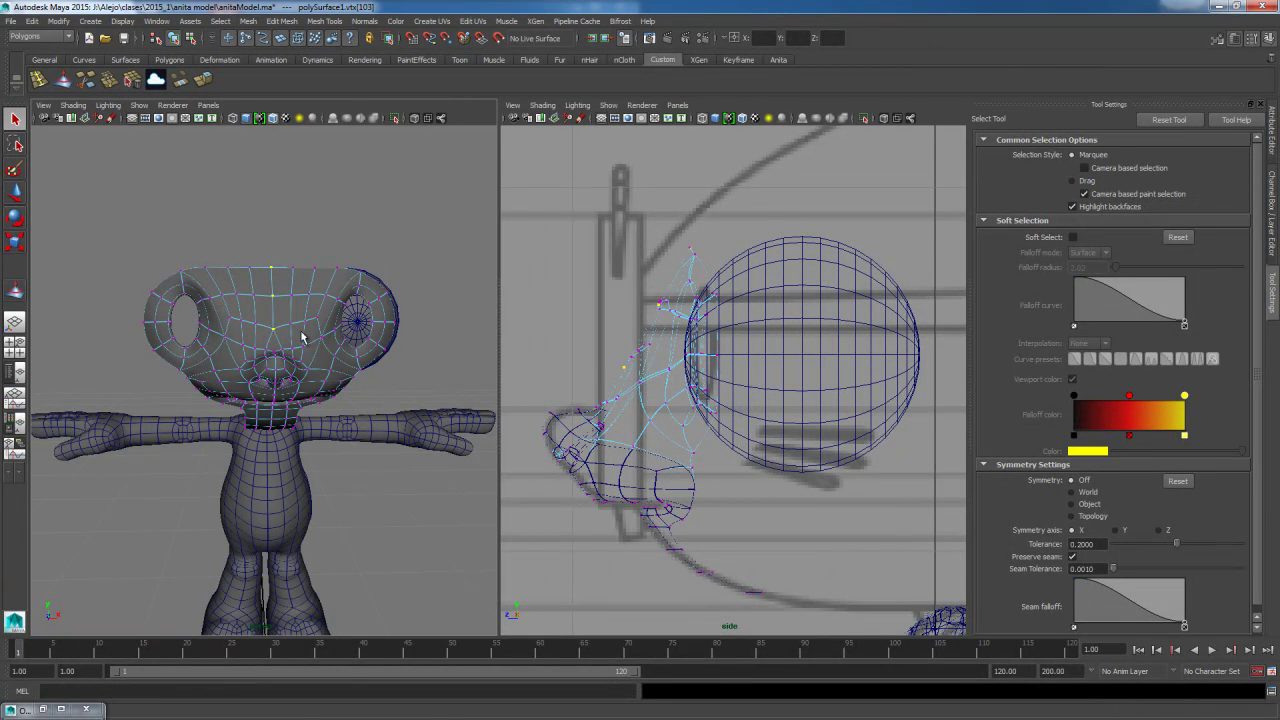
{"action": "left_click", "coordinate": [1073, 238]}
{"action": "left_click_drag", "start_coordinate": [306, 321], "coordinate": [76, 426]}
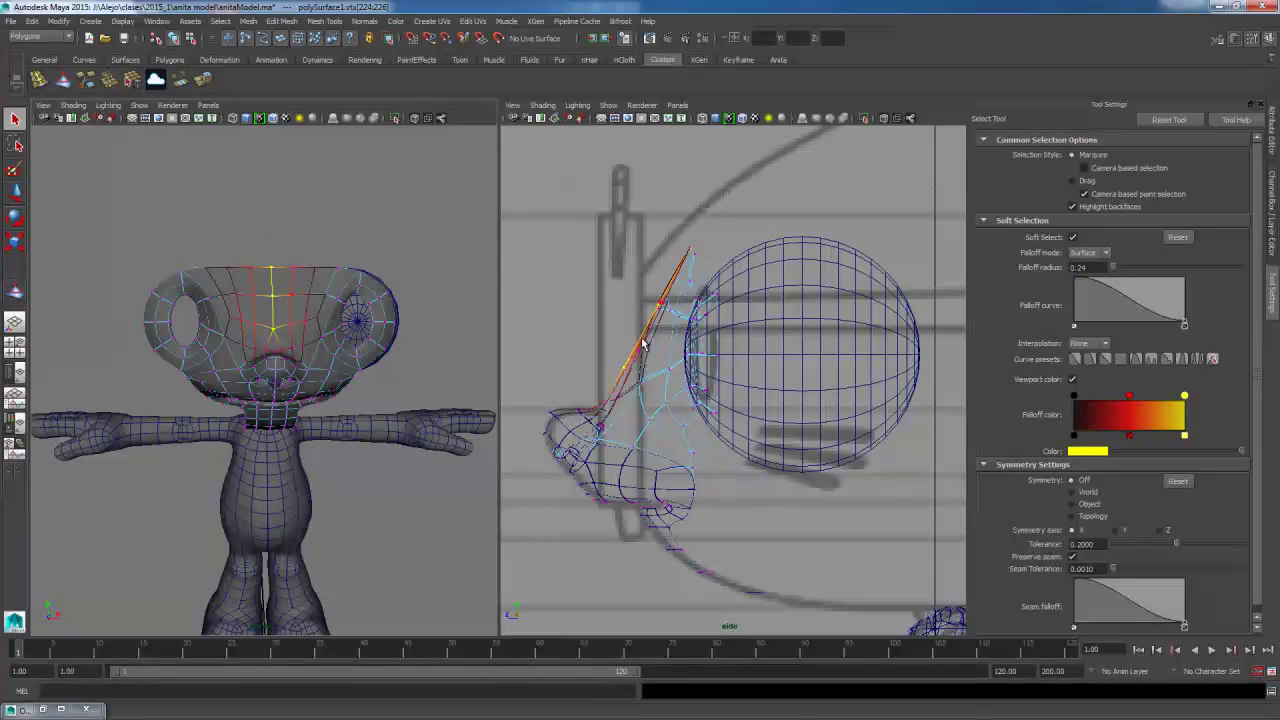
{"action": "key", "text": "w"}
{"action": "left_click_drag", "start_coordinate": [608, 263], "coordinate": [591, 263]}
Move the upper two centreline vertices, together and individually, to follow the forehead curve of the side reference.
{"action": "left_click_drag", "start_coordinate": [262, 254], "coordinate": [280, 308]}
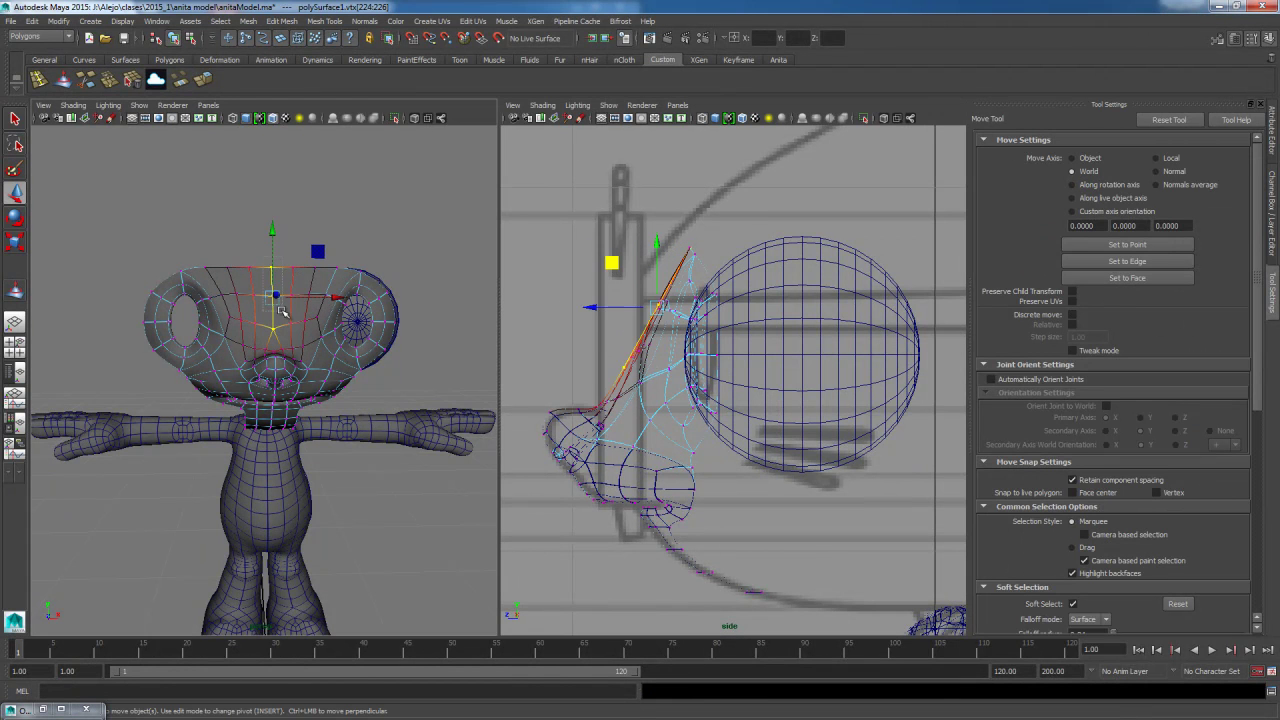
{"action": "left_click_drag", "start_coordinate": [631, 235], "coordinate": [597, 222]}
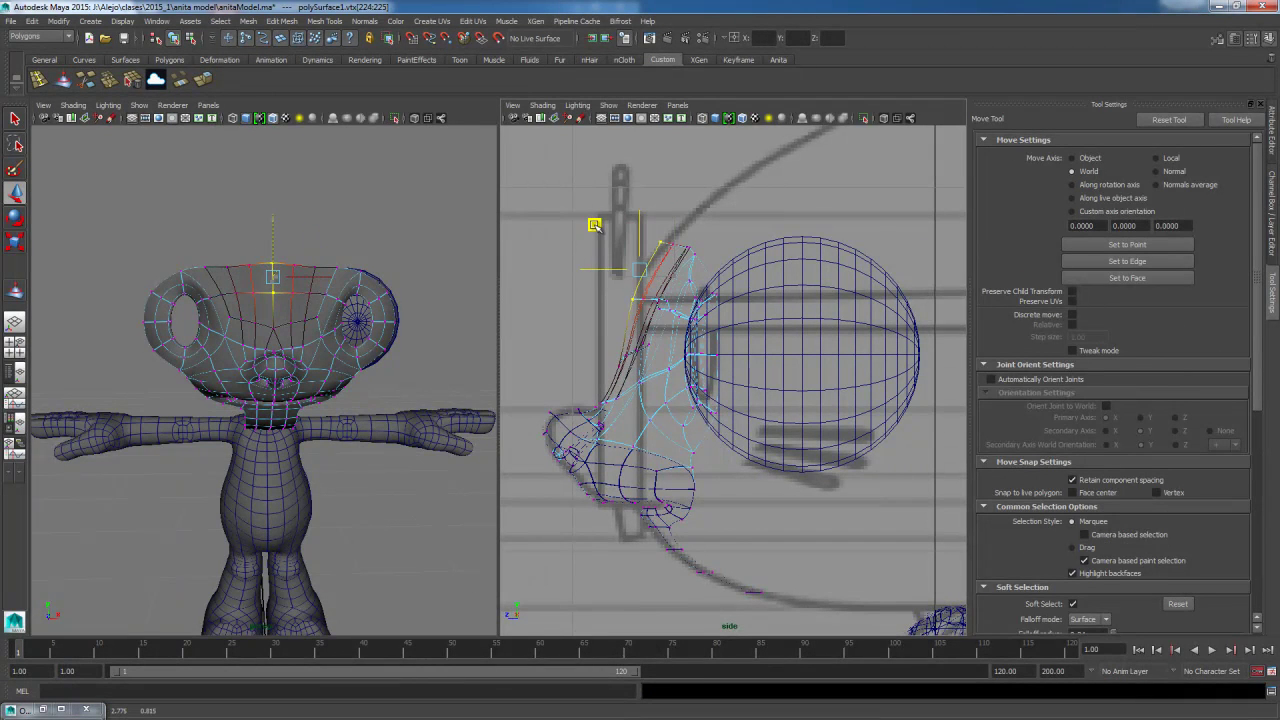
{"action": "left_click", "coordinate": [666, 235]}
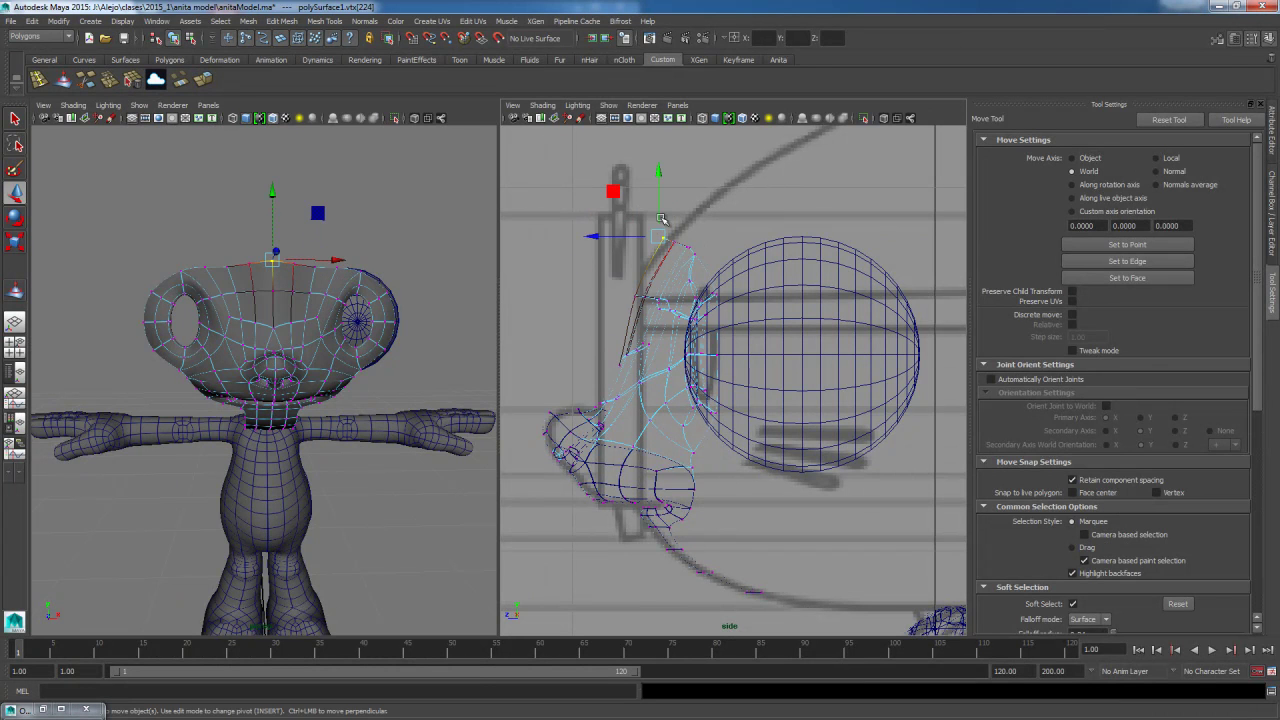
{"action": "mouse_move", "coordinate": [617, 192]}
{"action": "left_mouse_down"}
{"action": "mouse_move", "coordinate": [608, 200]}
{"action": "mouse_move", "coordinate": [633, 183]}
{"action": "left_mouse_up"}
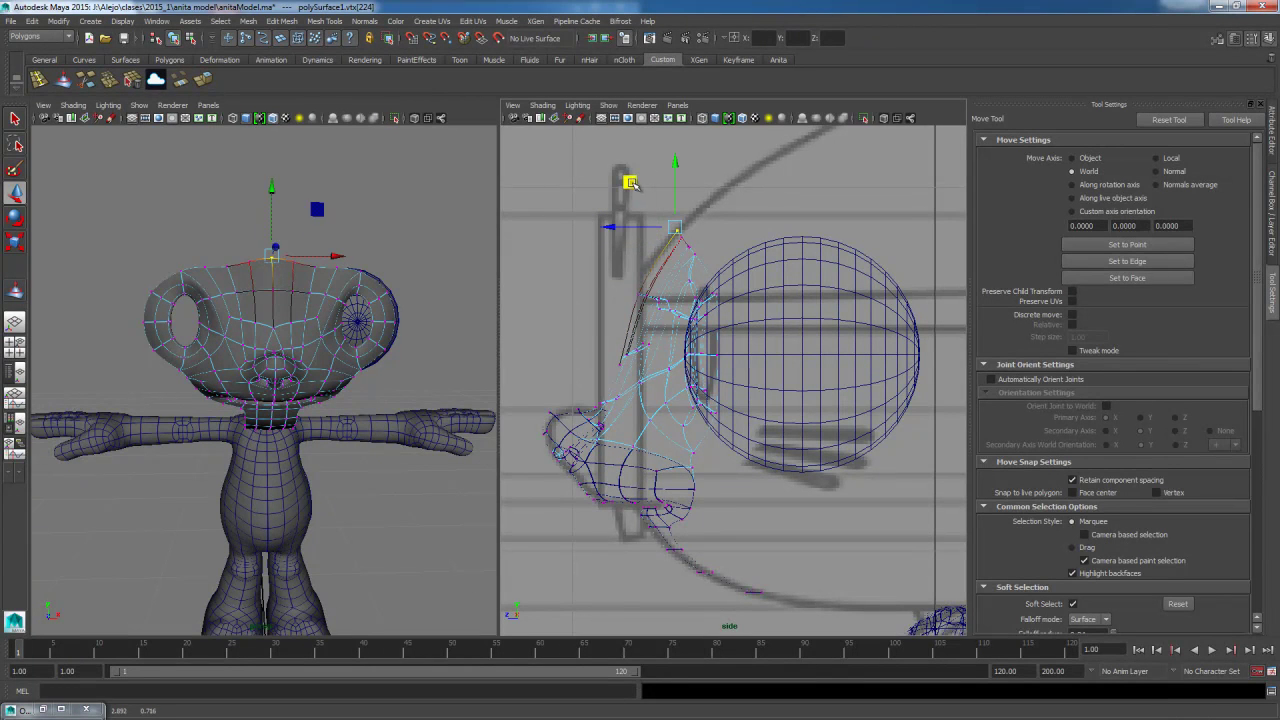
{"action": "left_click", "coordinate": [644, 298]}
{"action": "left_click_drag", "start_coordinate": [588, 252], "coordinate": [582, 246]}
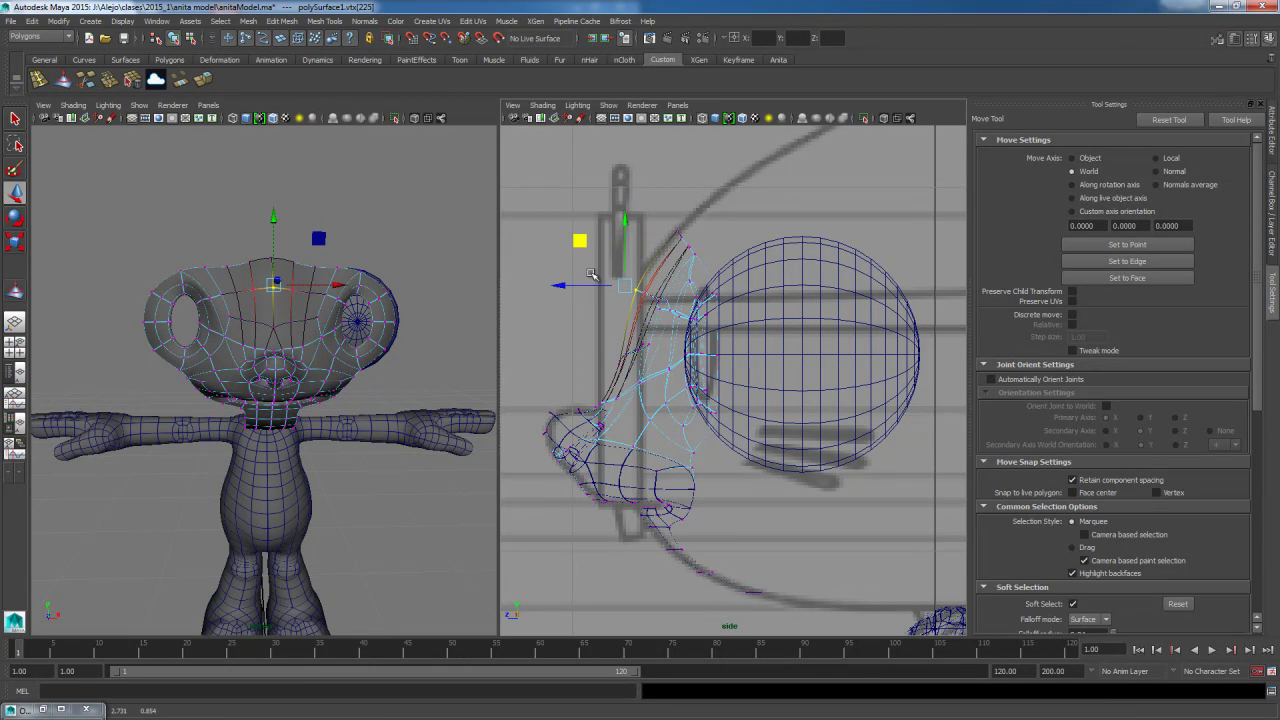
Select the symmetric pair of vertices beside the centreline in the forehead's second row and adjust their height.
{"action": "left_click_drag", "start_coordinate": [318, 328], "coordinate": [392, 444], "text": "alt"}
{"action": "scroll", "coordinate": [340, 361], "scroll_direction": "up", "scroll_amount": 4}
{"action": "left_click", "coordinate": [214, 330]}
{"action": "left_click", "coordinate": [346, 315], "text": "shift"}
{"action": "left_click_drag", "start_coordinate": [273, 351], "coordinate": [273, 298], "text": "alt"}
{"action": "left_click_drag", "start_coordinate": [273, 297], "coordinate": [281, 269], "text": "alt"}
{"action": "left_click_drag", "start_coordinate": [279, 200], "coordinate": [278, 207]}
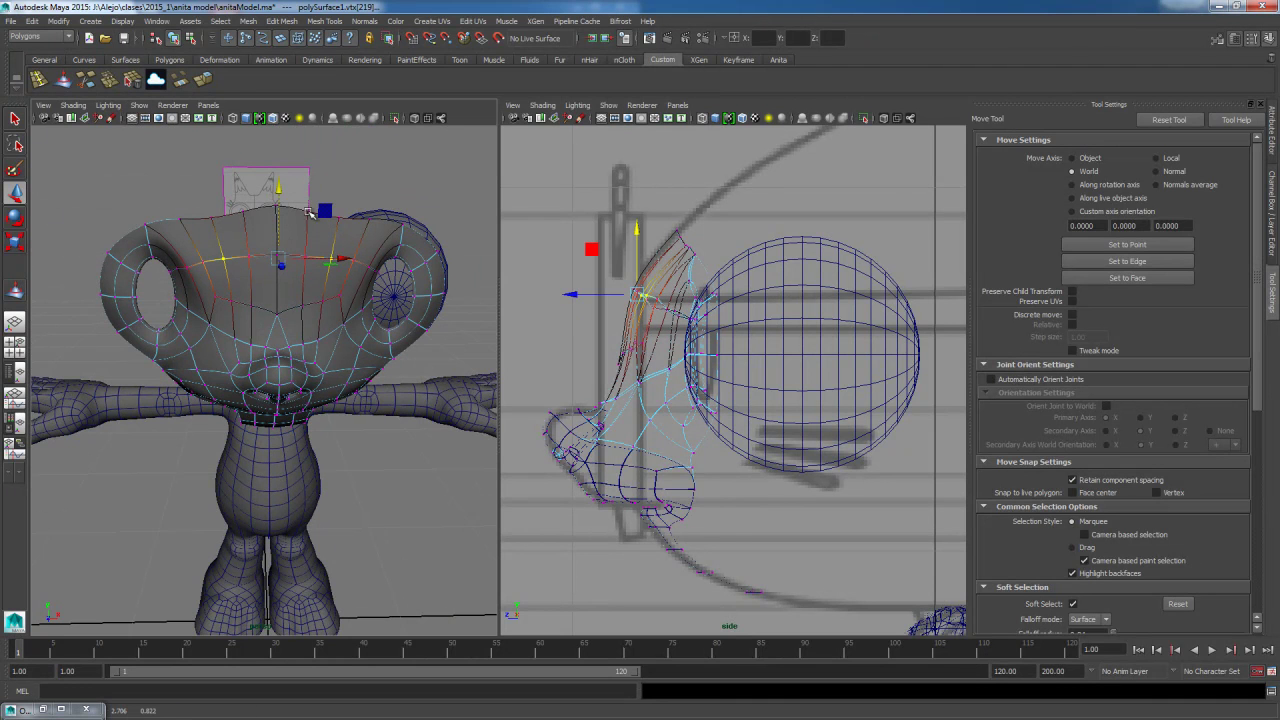
{"action": "left_click", "coordinate": [338, 177]}
Raise the symmetric pair of top-edge vertices on either side of the forehead's centre and move them slightly forward.
{"action": "left_click", "coordinate": [339, 217]}
{"action": "left_click", "coordinate": [212, 218], "text": "shift"}
{"action": "left_click_drag", "start_coordinate": [276, 152], "coordinate": [278, 141]}
{"action": "left_click_drag", "start_coordinate": [630, 236], "coordinate": [622, 236]}
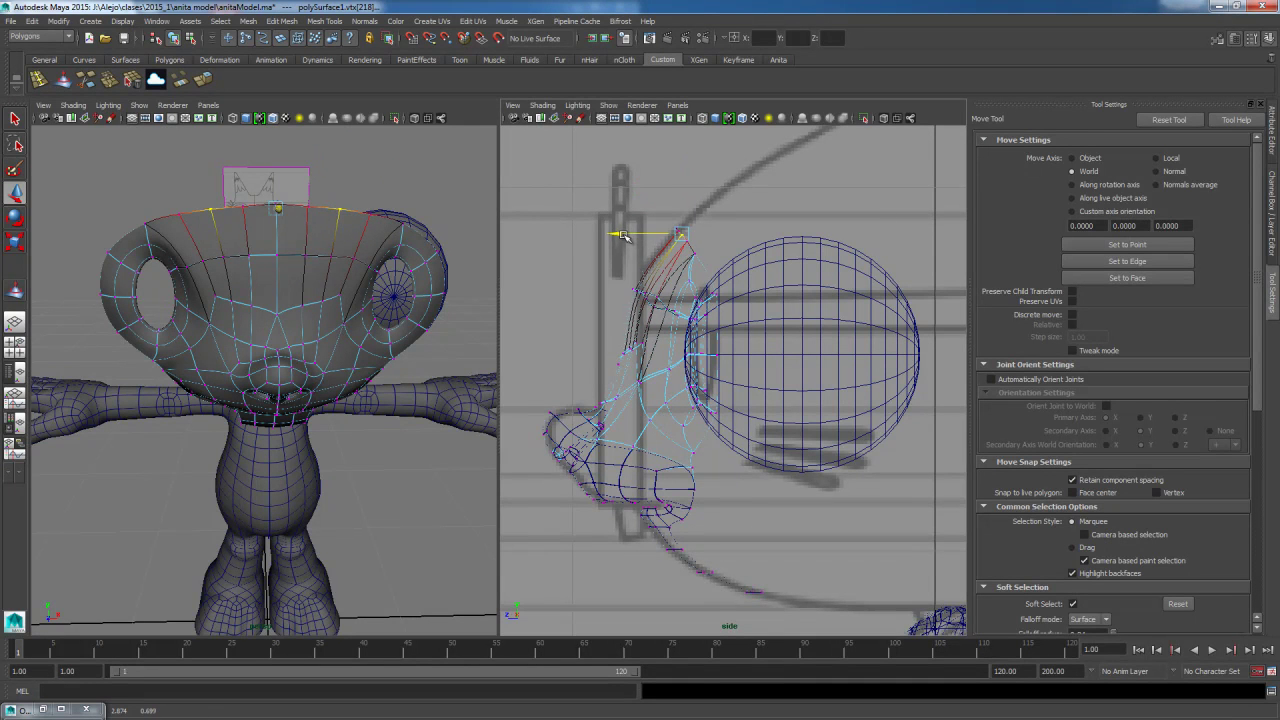
{"action": "left_click", "coordinate": [334, 186]}
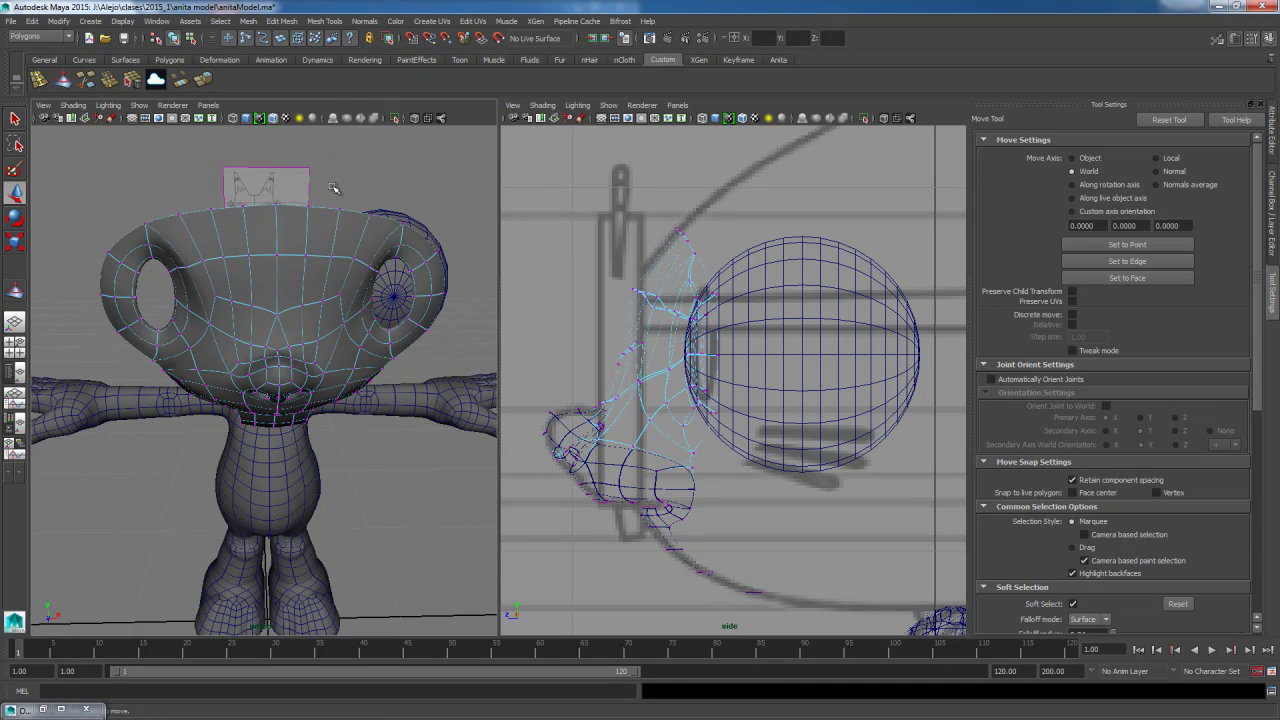
Select the outer pair of top-edge vertices near the eye rings, reduce the soft selection falloff and adjust their height.
{"action": "left_click", "coordinate": [379, 212]}
{"action": "left_click", "coordinate": [372, 216]}
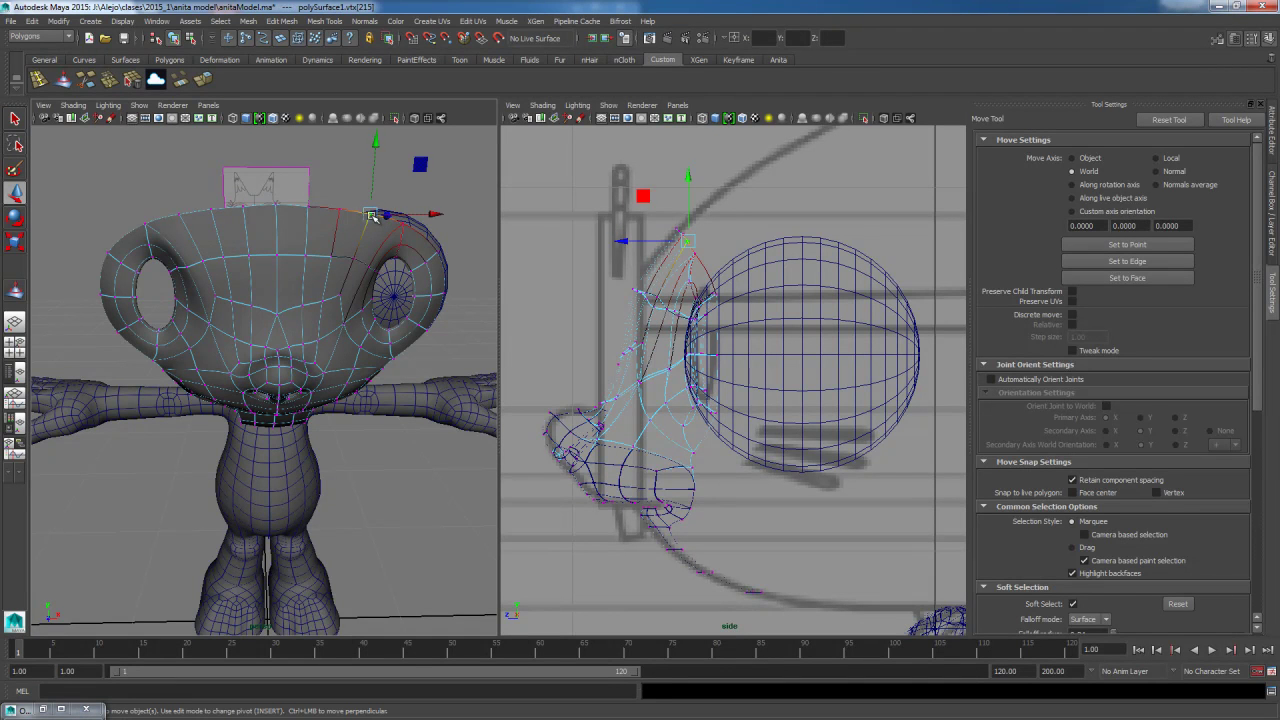
{"action": "left_click", "coordinate": [177, 216], "text": "shift"}
{"action": "key", "text": "b"}
{"action": "left_click_drag", "start_coordinate": [372, 221], "coordinate": [357, 228]}
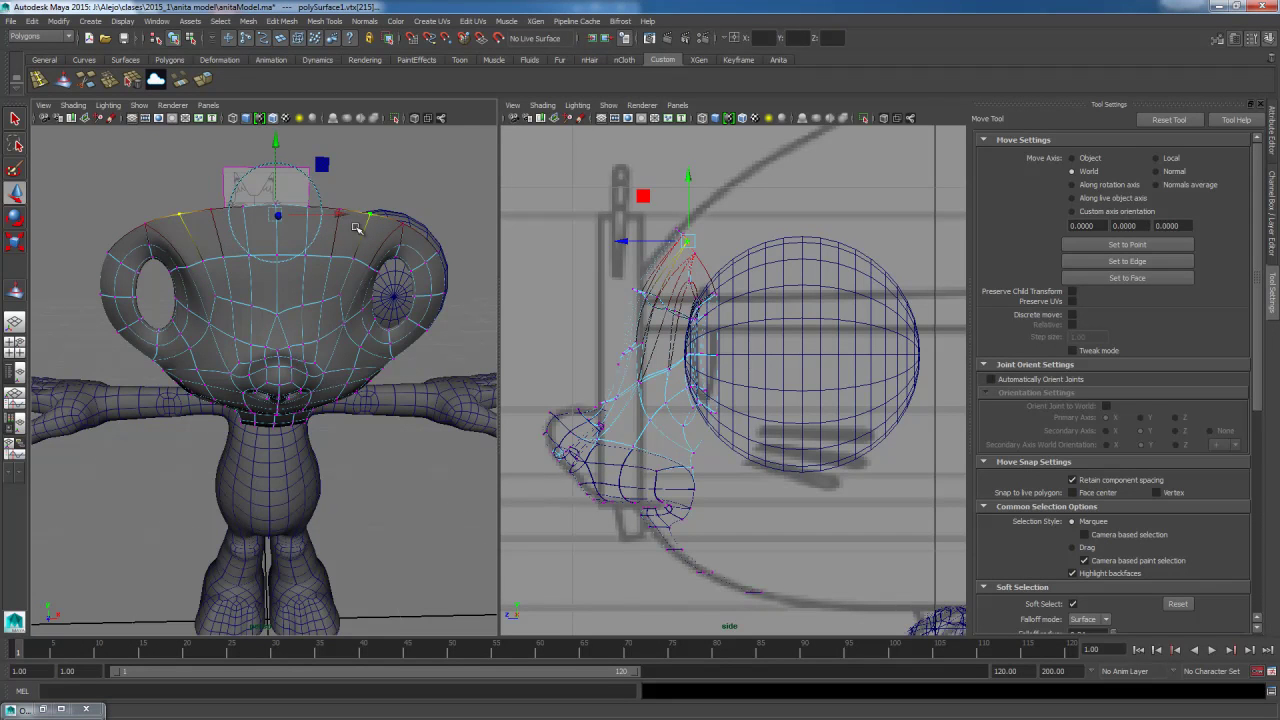
{"action": "left_click_drag", "start_coordinate": [281, 148], "coordinate": [279, 148]}
Reposition another symmetric pair of vertices along the forehead's top edge to even out its curve.
{"action": "mouse_move", "coordinate": [284, 208]}
{"action": "left_mouse_down", "text": "alt"}
{"action": "mouse_move", "coordinate": [232, 213]}
{"action": "mouse_move", "coordinate": [272, 212]}
{"action": "left_mouse_up", "text": "alt"}
{"action": "left_click", "coordinate": [228, 217]}
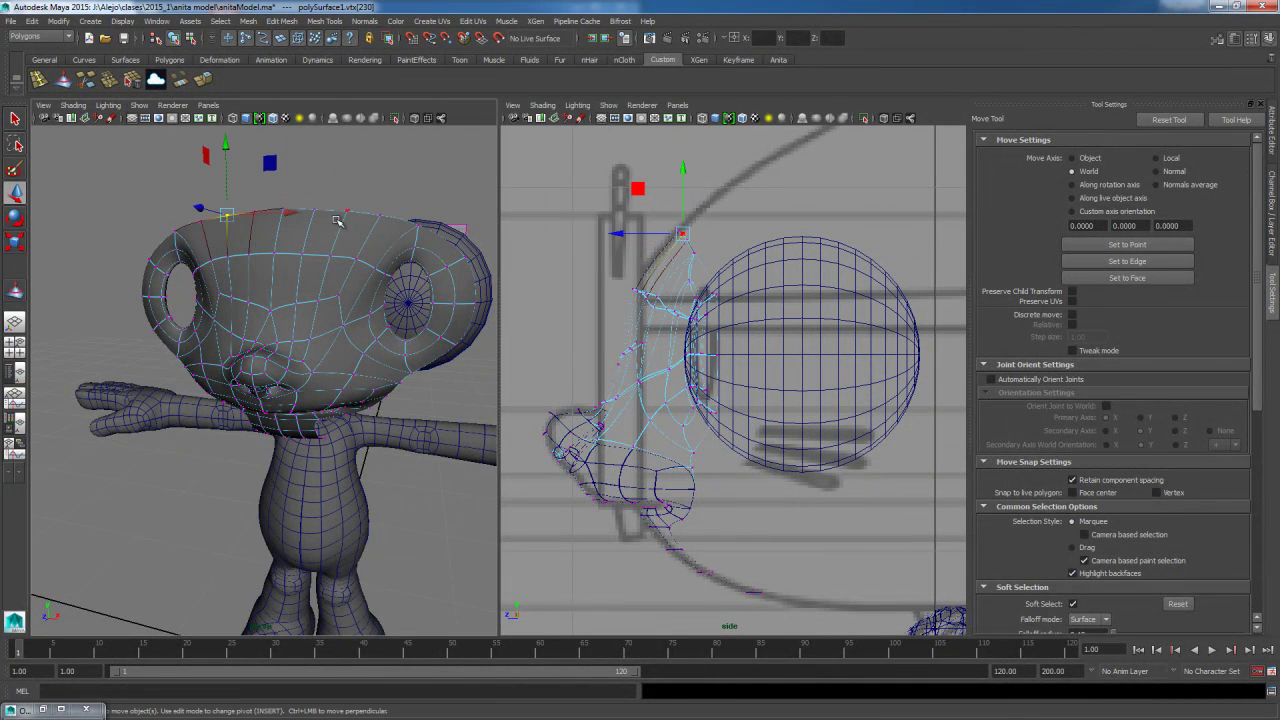
{"action": "left_click", "coordinate": [384, 219], "text": "shift"}
{"action": "left_click_drag", "start_coordinate": [281, 208], "coordinate": [277, 208]}
Move the centre vertex of the forehead's top edge slightly backward and adjust the height of the second-row vertex beside the open eye ring.
{"action": "left_click_drag", "start_coordinate": [332, 288], "coordinate": [296, 253], "text": "alt"}
{"action": "left_click", "coordinate": [270, 240]}
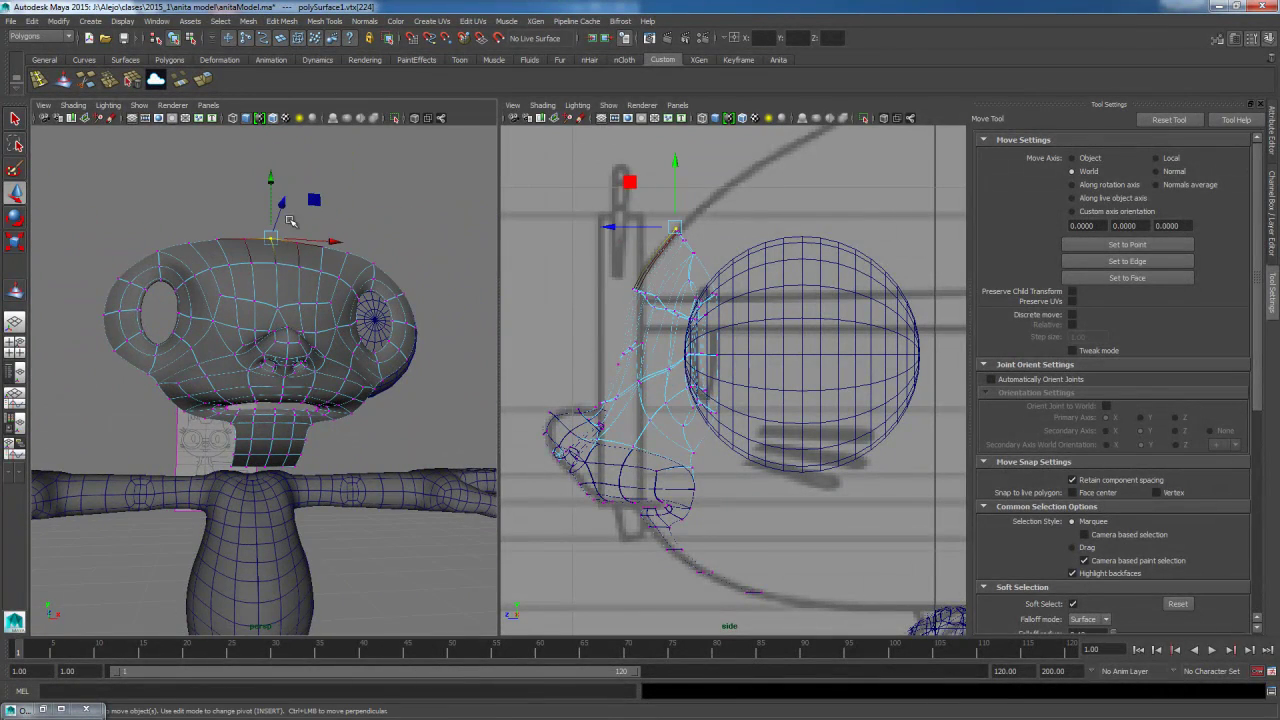
{"action": "left_click_drag", "start_coordinate": [287, 264], "coordinate": [286, 323], "text": "alt"}
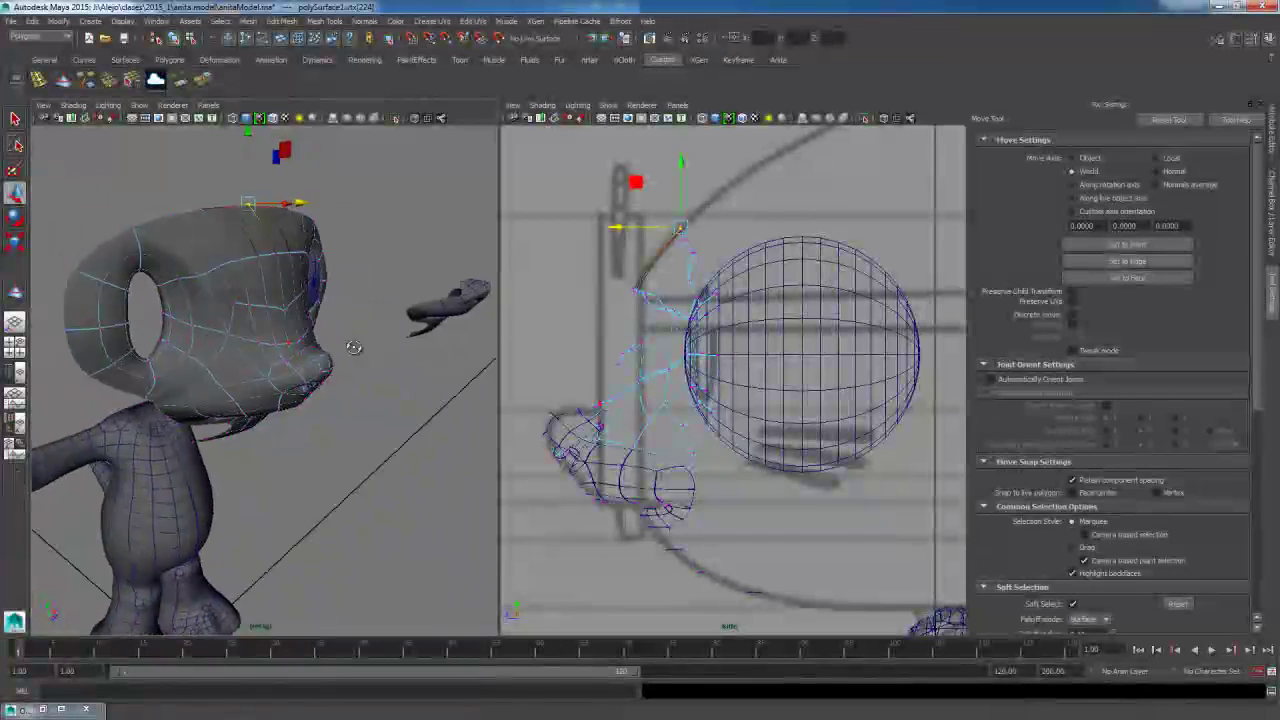
{"action": "left_click_drag", "start_coordinate": [395, 330], "coordinate": [272, 344], "text": "alt"}
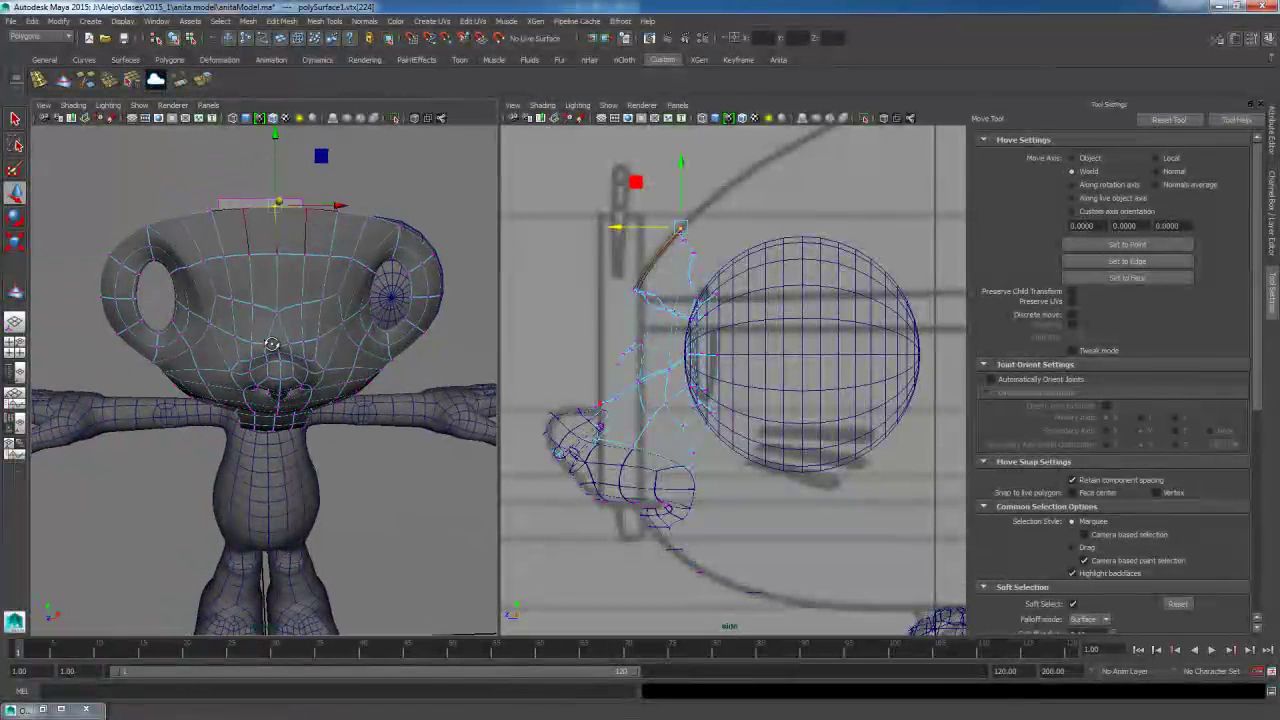
{"action": "left_click", "coordinate": [188, 255]}
{"action": "left_click_drag", "start_coordinate": [186, 201], "coordinate": [186, 195]}
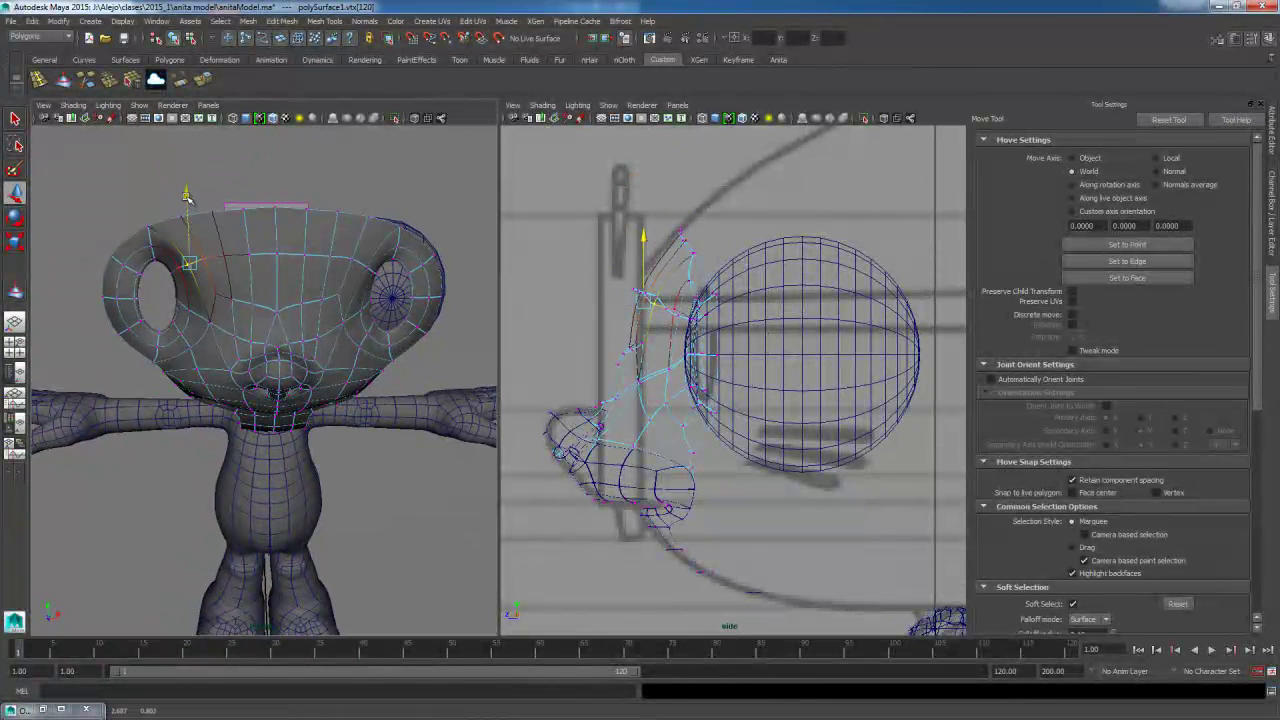
Return the head mesh to object mode and save the scene, accepting the student version notice.
{"action": "right_click_drag", "start_coordinate": [297, 222], "coordinate": [343, 207]}
{"action": "mouse_move", "coordinate": [329, 280]}
{"action": "left_mouse_down", "text": "alt"}
{"action": "mouse_move", "coordinate": [290, 294]}
{"action": "mouse_move", "coordinate": [322, 287]}
{"action": "left_mouse_up", "text": "alt"}
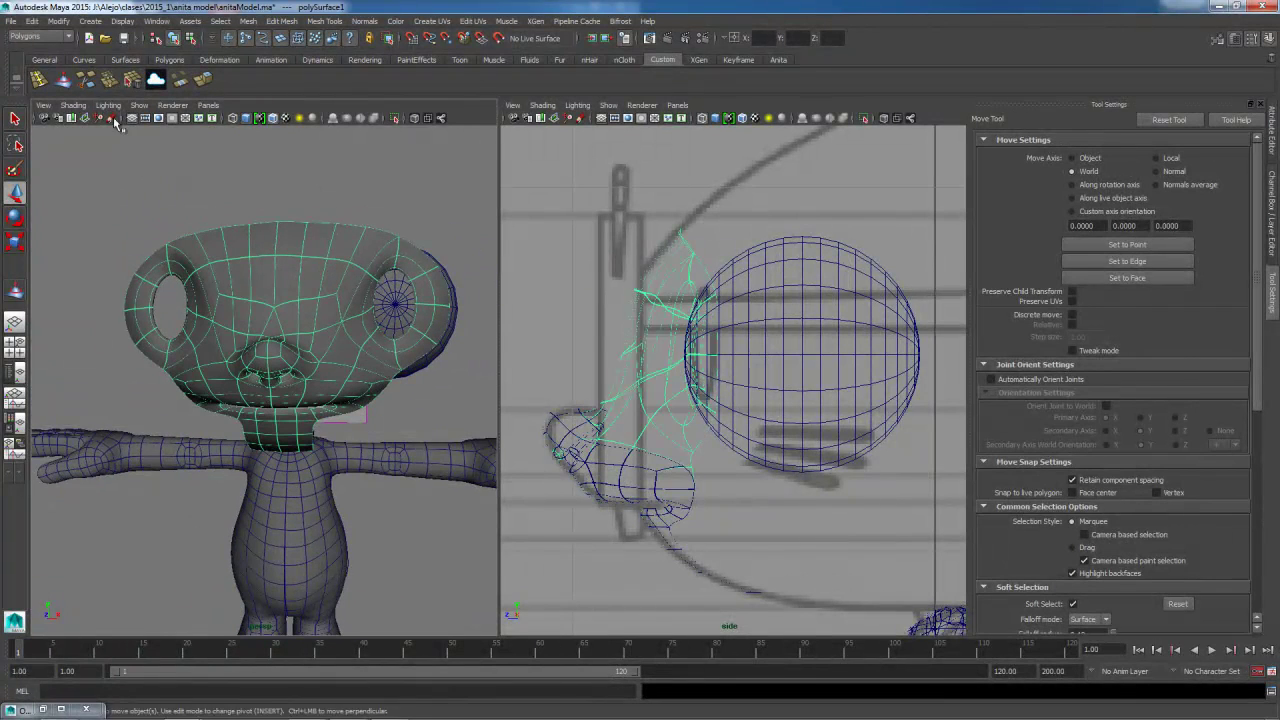
{"action": "left_click", "coordinate": [123, 39]}
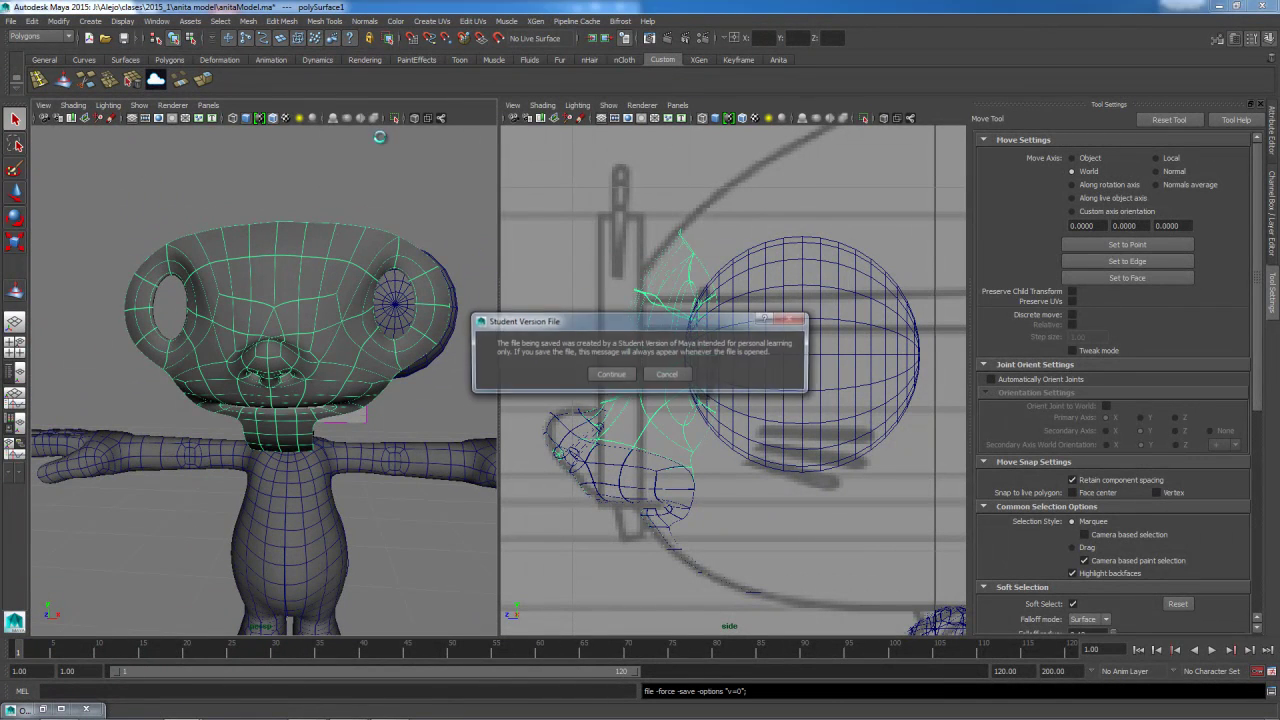
{"action": "left_click", "coordinate": [611, 373]}
Apply Mirror Cut to the head mesh to create a vertical cutting plane near its centreline.
{"action": "left_click", "coordinate": [283, 21]}
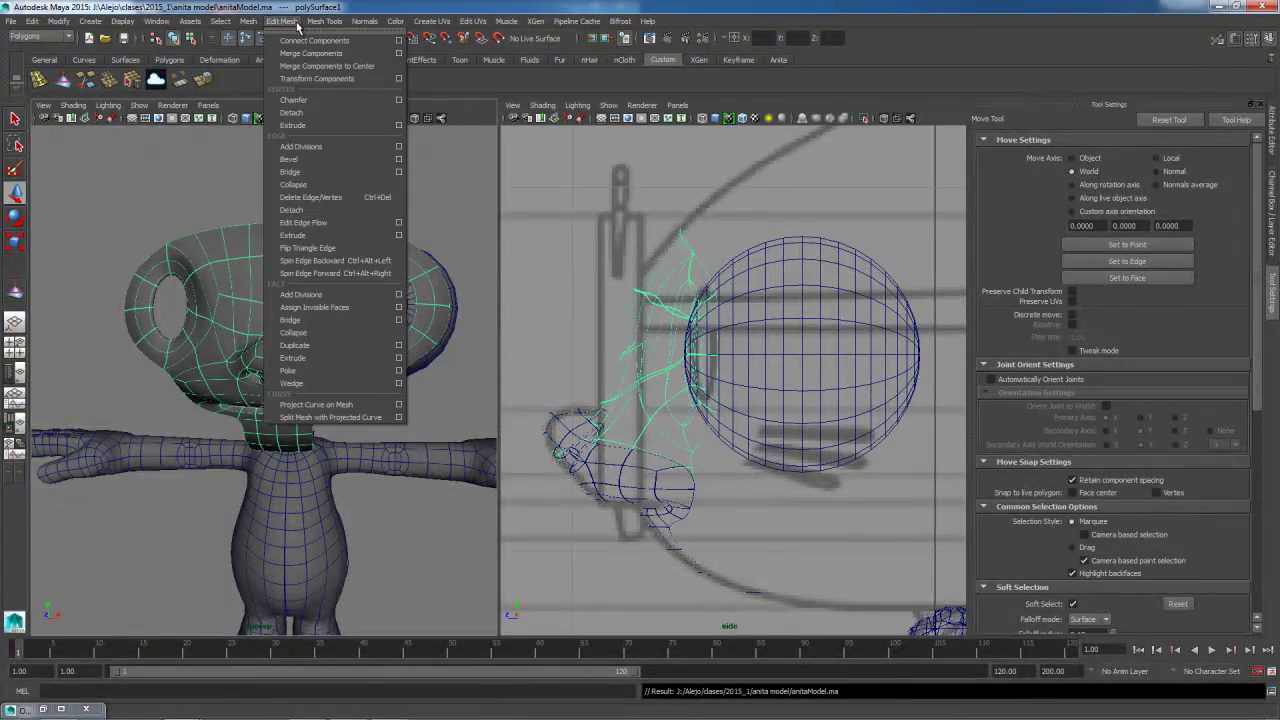
{"action": "mouse_move", "coordinate": [248, 21]}
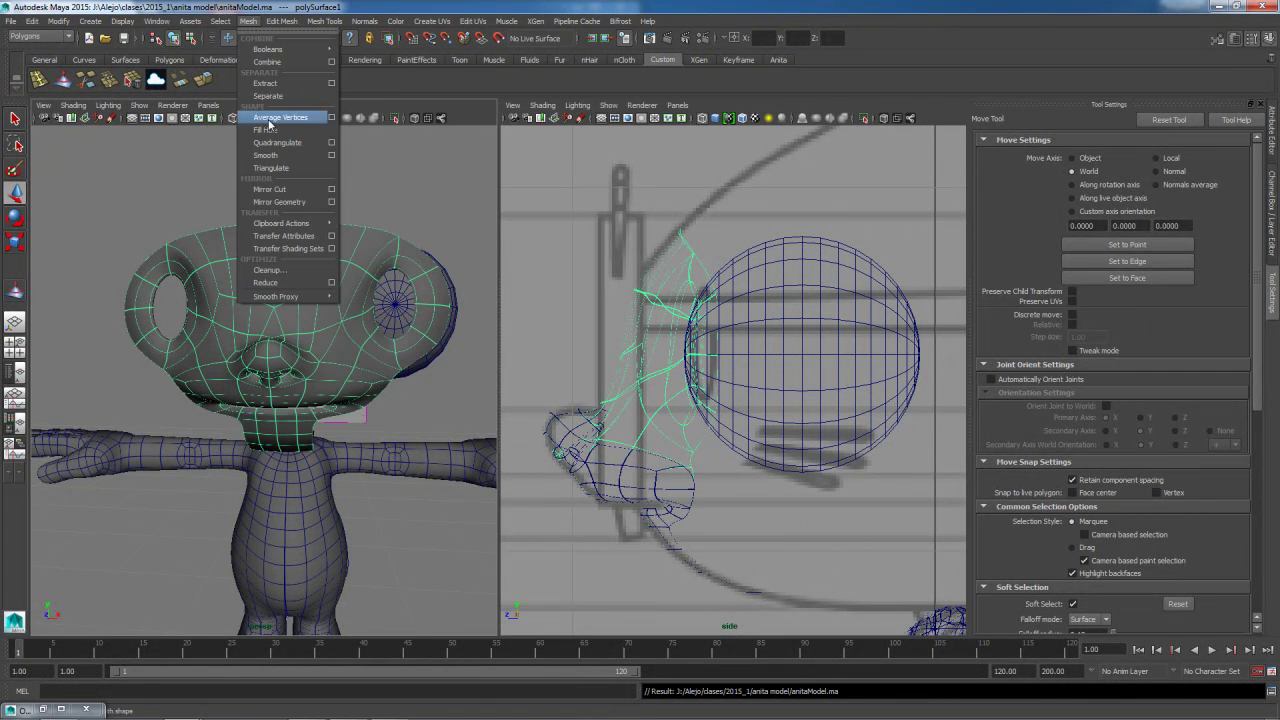
{"action": "left_click", "coordinate": [312, 190]}
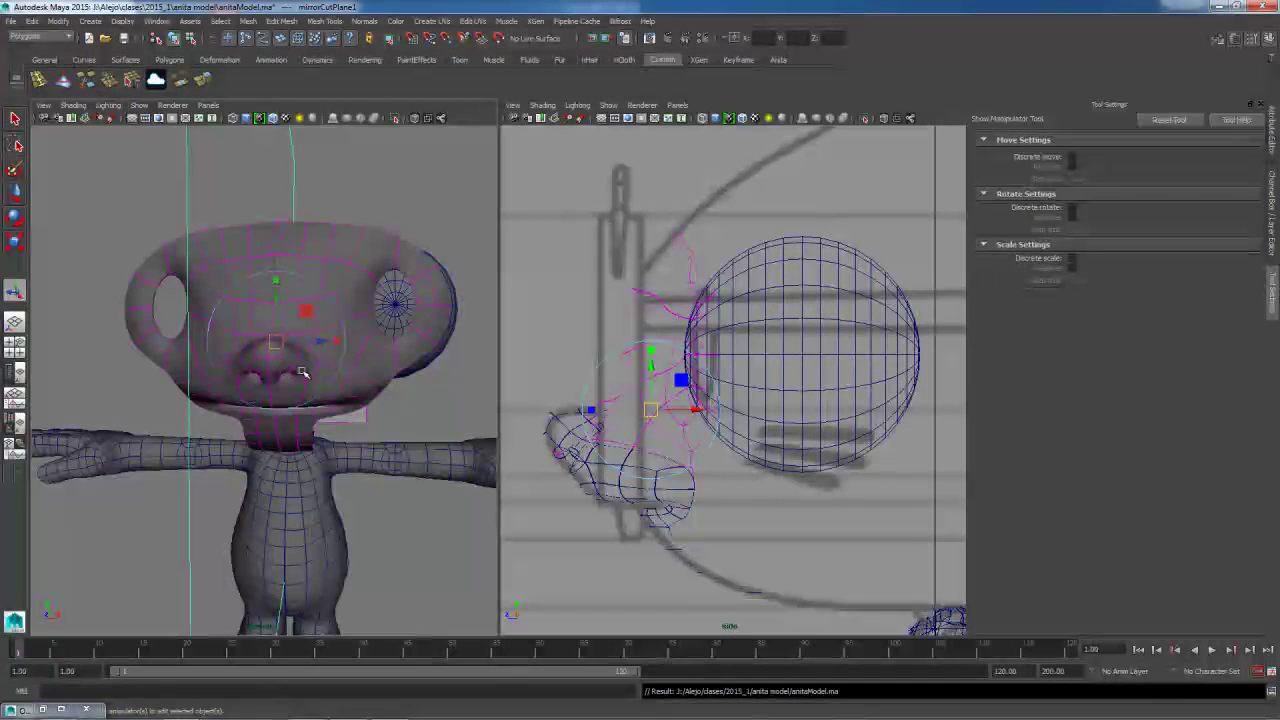
{"action": "mouse_move", "coordinate": [323, 423]}
{"action": "left_mouse_down", "text": "alt"}
{"action": "mouse_move", "coordinate": [312, 430]}
{"action": "mouse_move", "coordinate": [324, 440]}
{"action": "left_mouse_up", "text": "alt"}
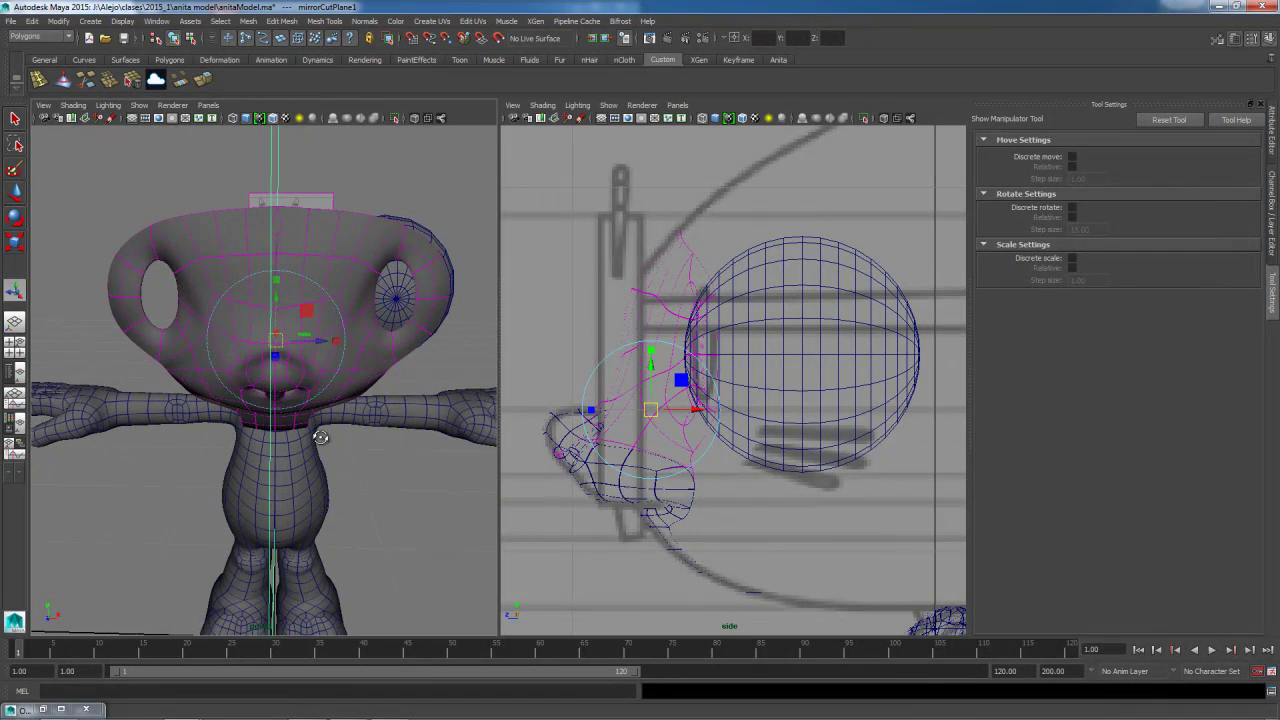
Switch the side view to the front view and snap the mirror cut plane onto the grid's centreline.
{"action": "key", "text": "space"}
{"action": "left_click_drag", "start_coordinate": [663, 434], "coordinate": [662, 452]}
{"action": "right_click_drag", "start_coordinate": [618, 378], "coordinate": [888, 484], "text": "alt"}
{"action": "middle_click_drag", "start_coordinate": [888, 484], "coordinate": [917, 489], "text": "alt"}
{"action": "key", "text": "x"}
{"action": "left_click_drag", "start_coordinate": [663, 371], "coordinate": [664, 370]}
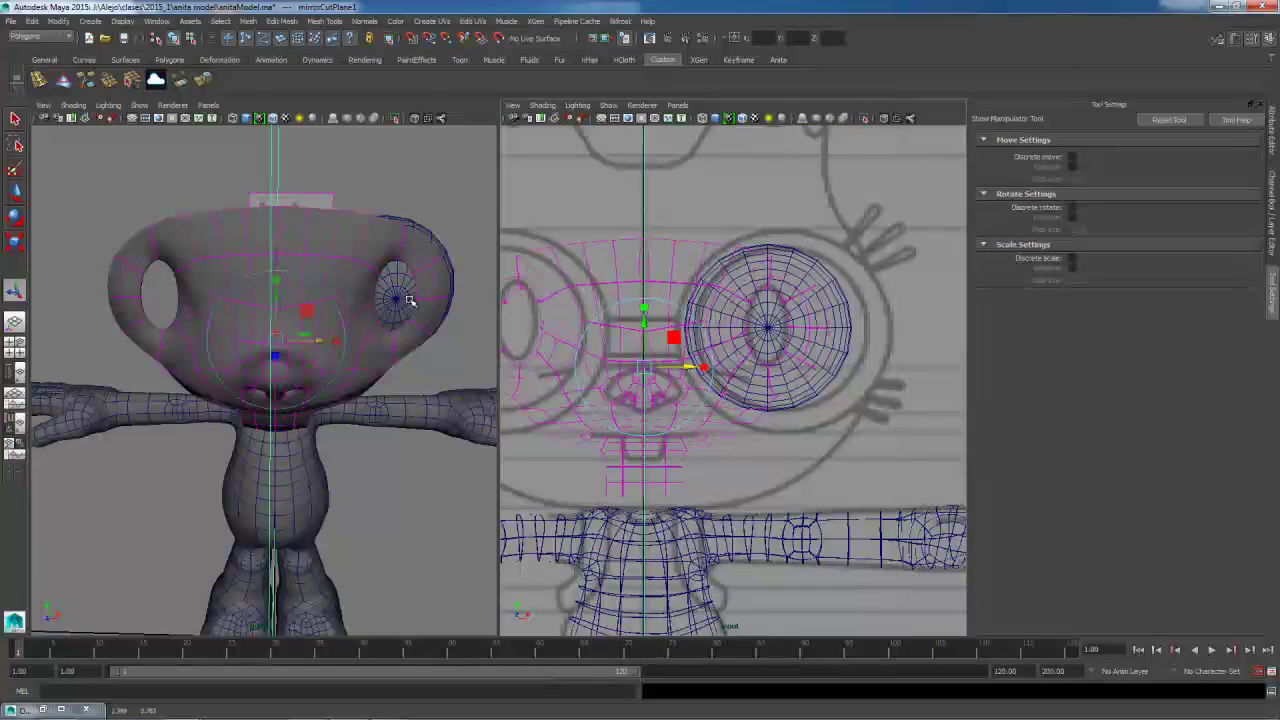
{"action": "left_click_drag", "start_coordinate": [323, 277], "coordinate": [321, 250], "text": "alt"}
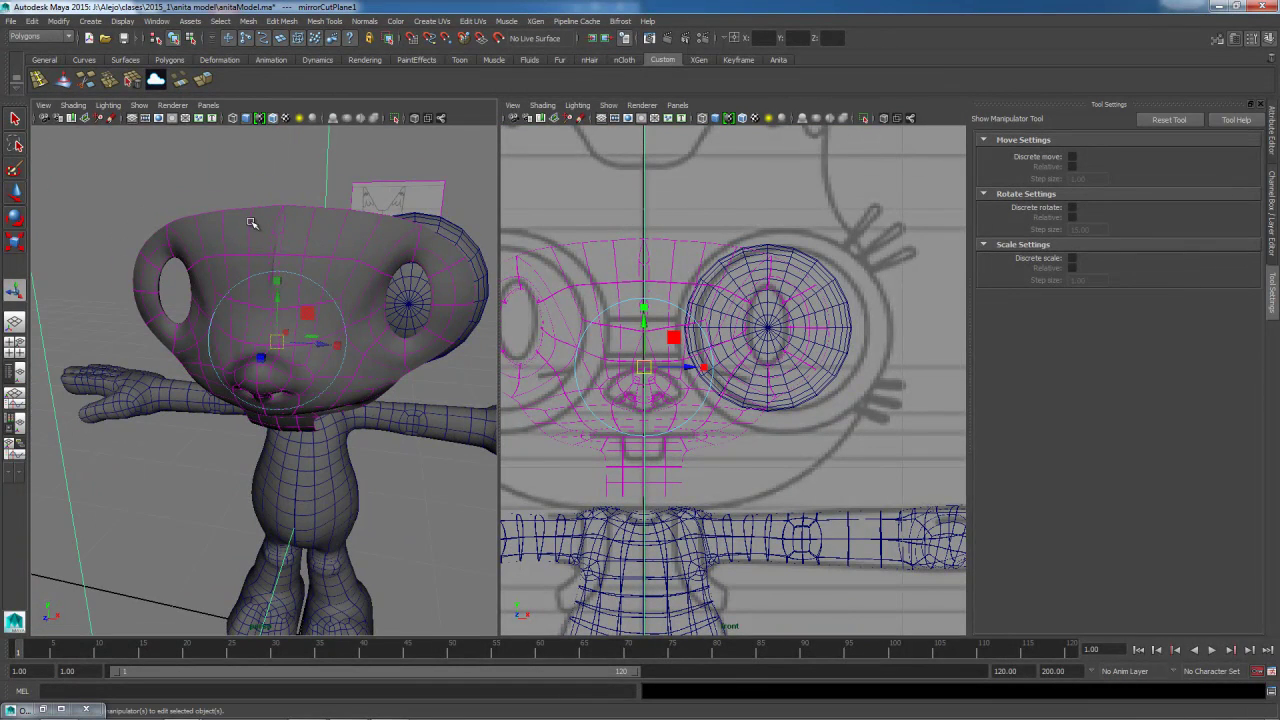
Delete the mirrored head mesh's construction history and remove the leftover mirror cut plane.
{"action": "left_click", "coordinate": [200, 222]}
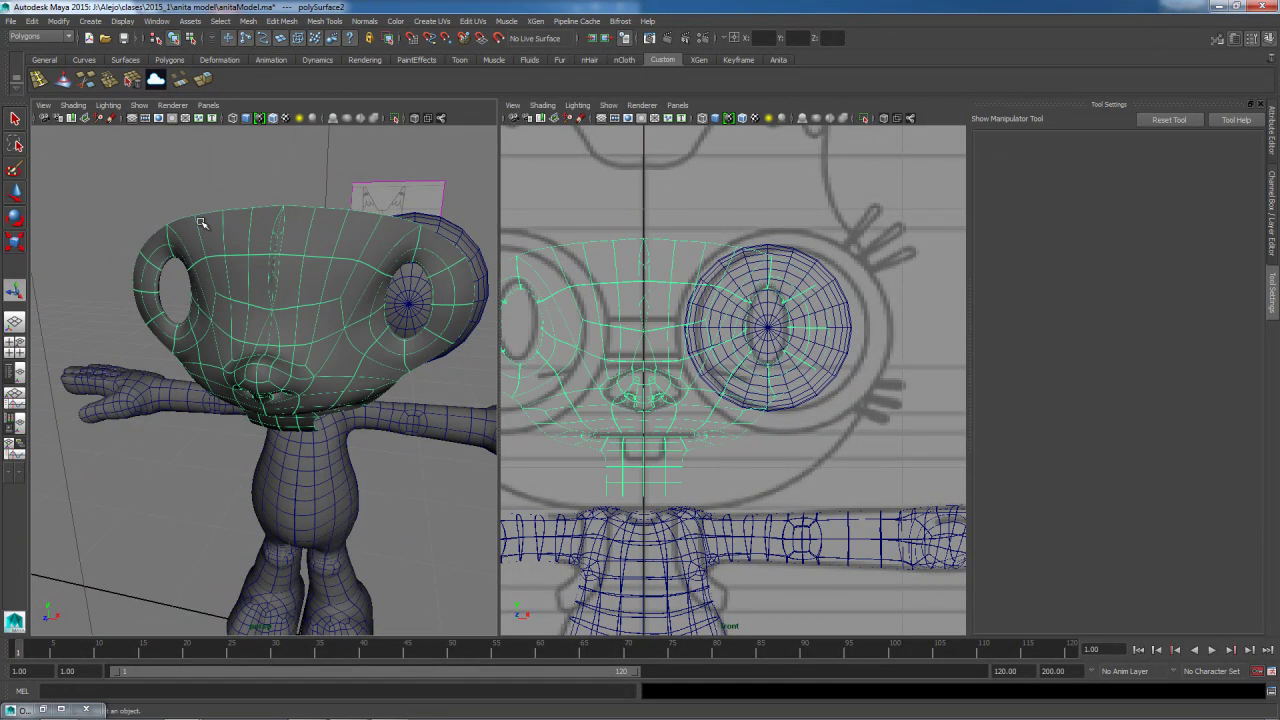
{"action": "left_click", "coordinate": [32, 21]}
{"action": "left_click", "coordinate": [200, 164]}
{"action": "left_click", "coordinate": [333, 162]}
{"action": "key", "text": "Delete"}
Frame the forehead's centre seam closely and put the head mesh into edge selection mode.
{"action": "scroll", "coordinate": [308, 254], "scroll_direction": "up", "scroll_amount": 3}
{"action": "left_click_drag", "start_coordinate": [308, 256], "coordinate": [341, 335], "text": "alt"}
{"action": "right_click_drag", "start_coordinate": [341, 335], "coordinate": [371, 391], "text": "alt"}
{"action": "middle_click_drag", "start_coordinate": [312, 314], "coordinate": [297, 369], "text": "alt"}
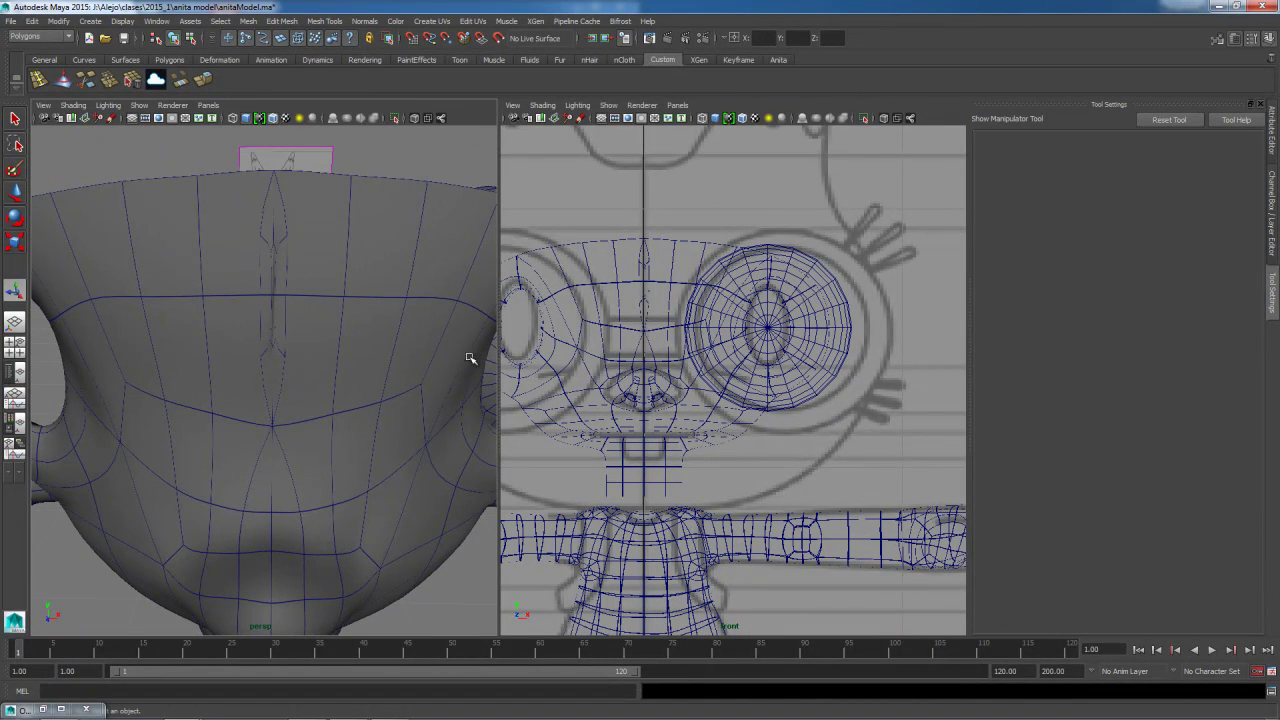
{"action": "left_click", "coordinate": [285, 399]}
{"action": "right_click_drag", "start_coordinate": [276, 449], "coordinate": [261, 377]}
{"action": "left_click", "coordinate": [455, 455]}
{"action": "key", "text": "ctrl+z"}
{"action": "key", "text": "ctrl+z"}
{"action": "key", "text": "ctrl+z"}
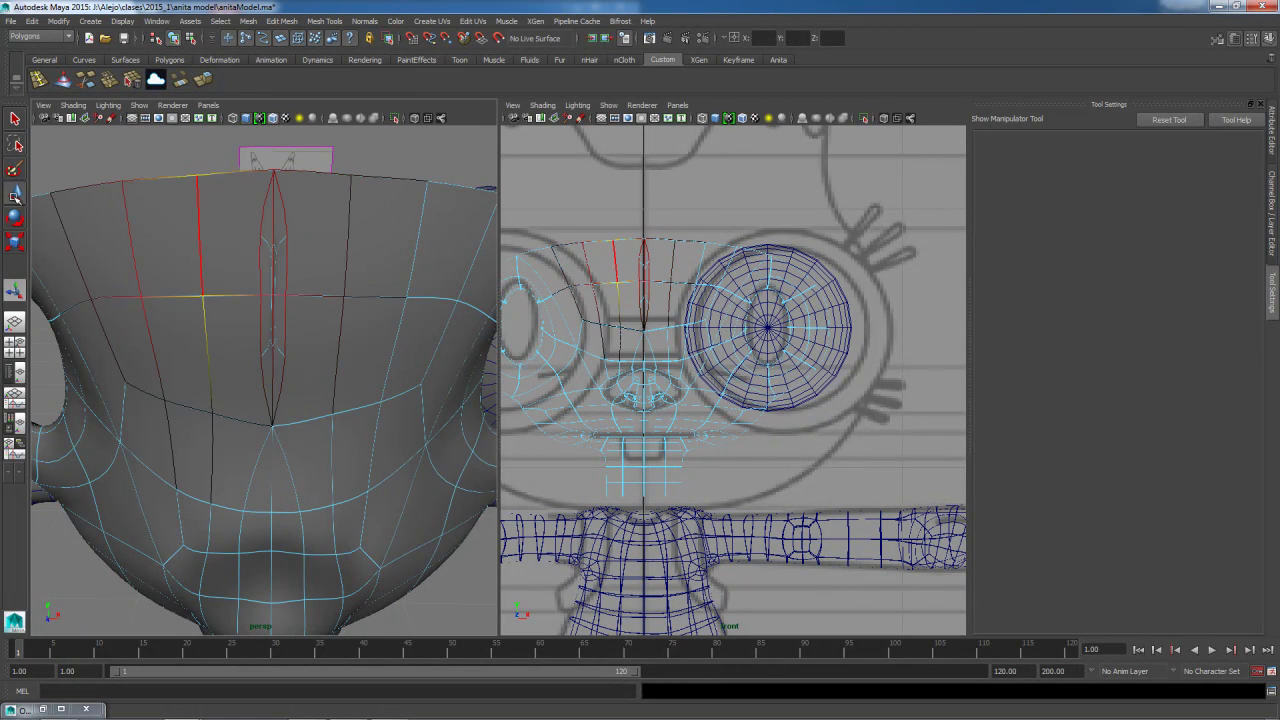
Turn off soft selection and delete the stray centreline piece just above the nose.
{"action": "scroll", "coordinate": [1148, 501], "scroll_direction": "down", "scroll_amount": 3}
{"action": "left_click", "coordinate": [1073, 444]}
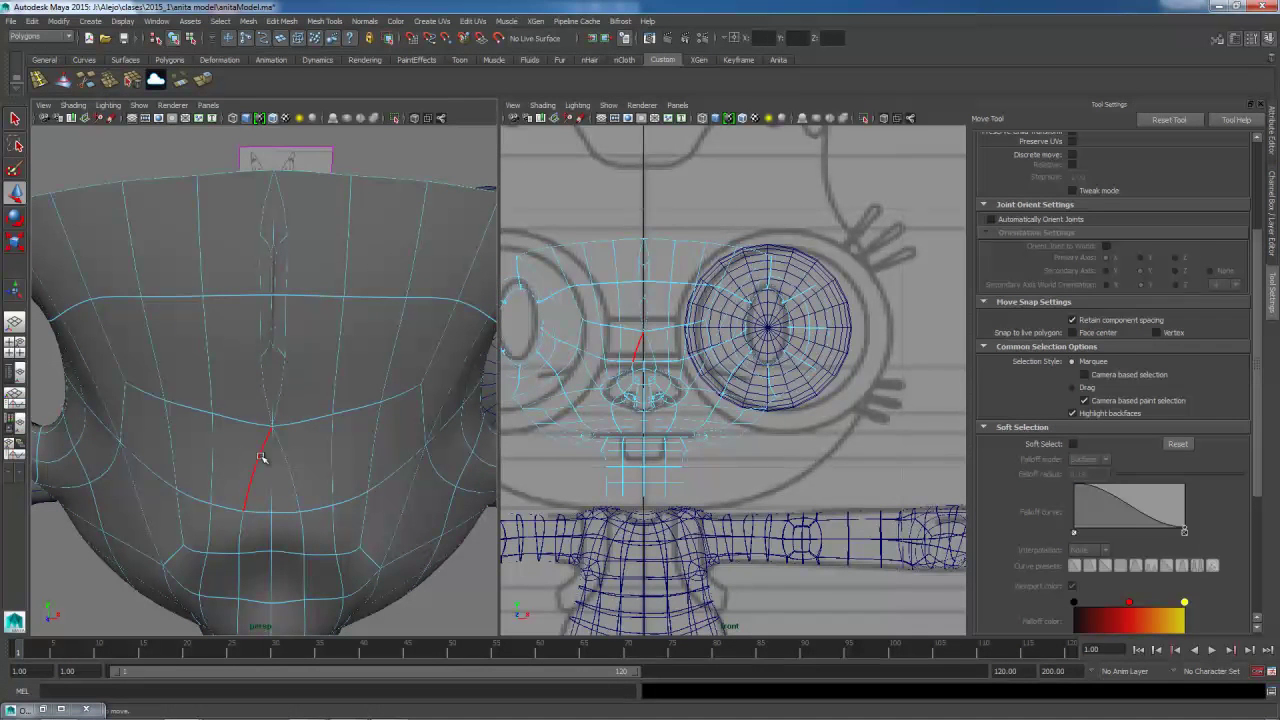
{"action": "left_click", "coordinate": [272, 475]}
{"action": "key", "text": "Delete"}
Switch to face selection and delete the thin overlapping faces along the forehead's centre seam.
{"action": "left_click_drag", "start_coordinate": [337, 461], "coordinate": [334, 430], "text": "alt"}
{"action": "middle_click_drag", "start_coordinate": [294, 337], "coordinate": [303, 385], "text": "alt"}
{"action": "right_click", "coordinate": [298, 326]}
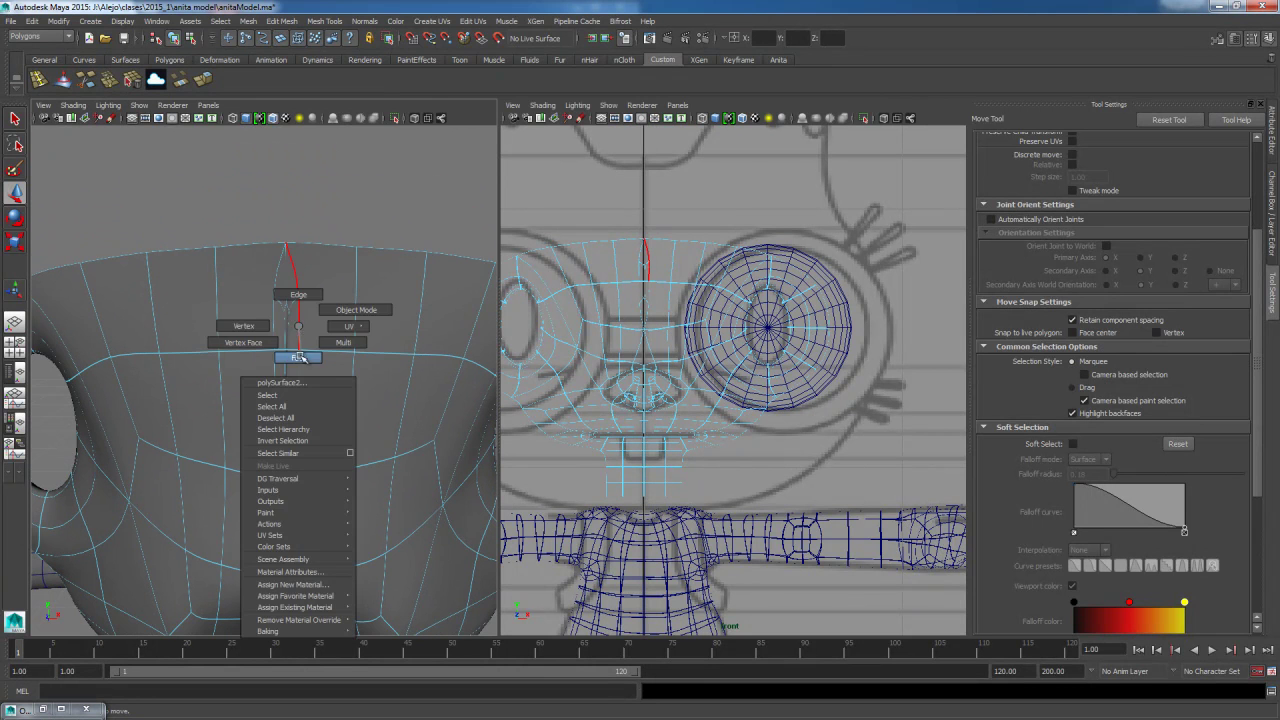
{"action": "right_click_drag", "start_coordinate": [299, 352], "coordinate": [299, 356]}
{"action": "left_click", "coordinate": [284, 282]}
{"action": "key", "text": "Delete"}
{"action": "left_click", "coordinate": [289, 304]}
{"action": "key", "text": "Delete"}
{"action": "left_click", "coordinate": [286, 397]}
{"action": "key", "text": "Delete"}
{"action": "left_click", "coordinate": [291, 399]}
{"action": "key", "text": "Delete"}
Merge the split vertices along the forehead's centre seam, including the top-edge one, and return to object mode.
{"action": "right_click_drag", "start_coordinate": [293, 381], "coordinate": [258, 373]}
{"action": "left_click_drag", "start_coordinate": [258, 340], "coordinate": [300, 362]}
{"action": "left_click", "coordinate": [109, 84]}
{"action": "left_click", "coordinate": [286, 244]}
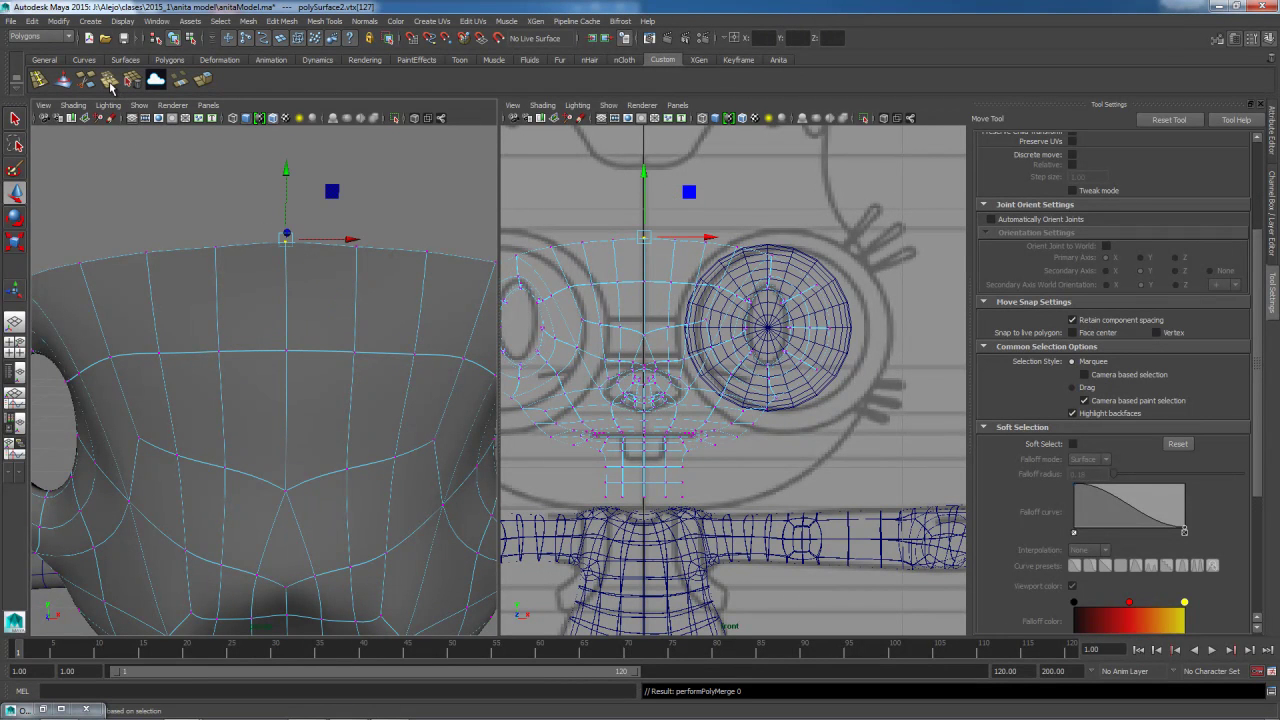
{"action": "left_click_drag", "start_coordinate": [286, 173], "coordinate": [312, 343]}
{"action": "right_click_drag", "start_coordinate": [312, 343], "coordinate": [349, 329]}
Examine the head's shape together with the body from the front, side and three-quarter angles.
{"action": "right_click_drag", "start_coordinate": [291, 374], "coordinate": [296, 433], "text": "alt"}
{"action": "left_click_drag", "start_coordinate": [296, 433], "coordinate": [416, 418], "text": "alt"}
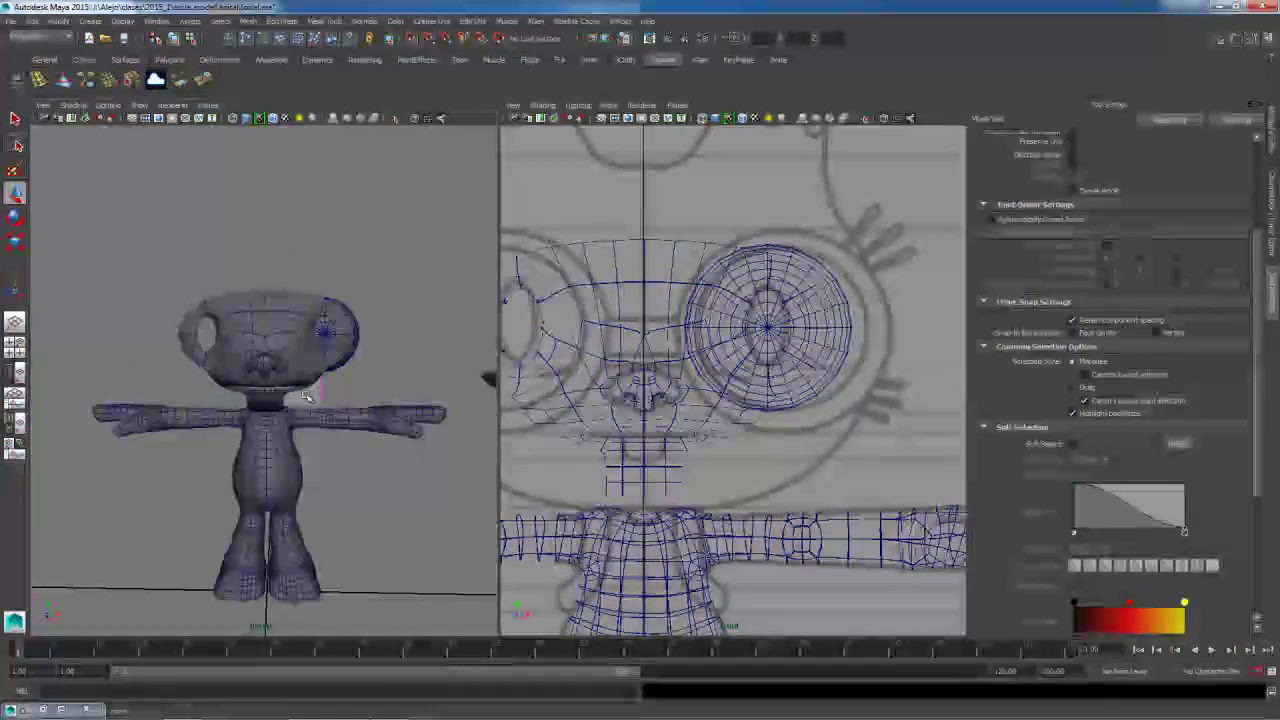
{"action": "left_click_drag", "start_coordinate": [392, 468], "coordinate": [362, 362], "text": "alt"}
{"action": "left_click_drag", "start_coordinate": [293, 404], "coordinate": [234, 419], "text": "alt"}
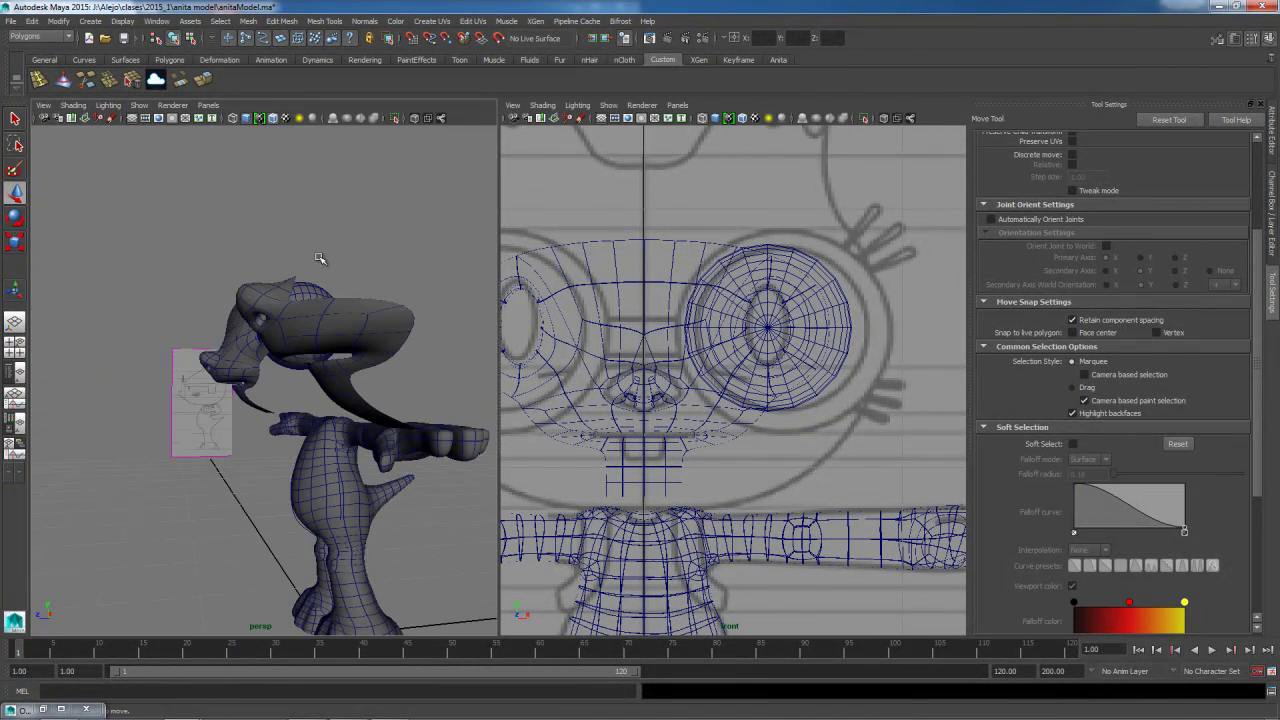
{"action": "left_click_drag", "start_coordinate": [393, 281], "coordinate": [342, 285], "text": "alt"}
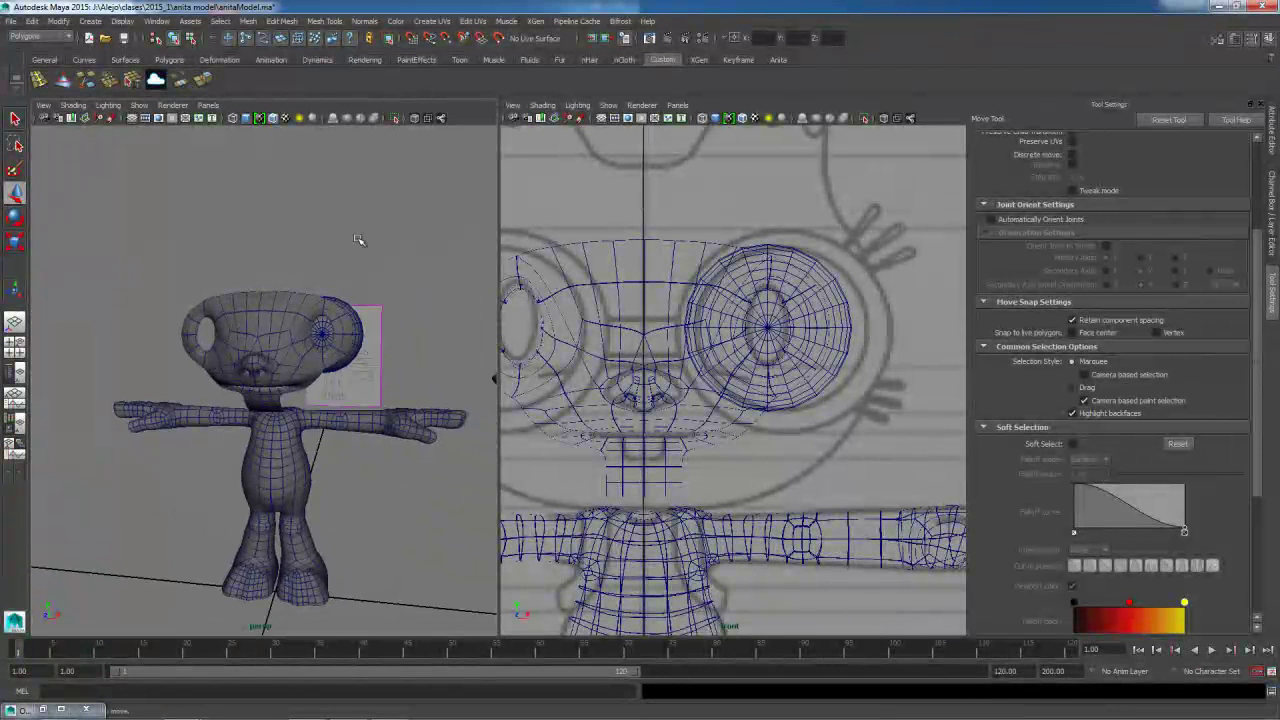
{"action": "left_click_drag", "start_coordinate": [365, 348], "coordinate": [337, 402], "text": "alt"}
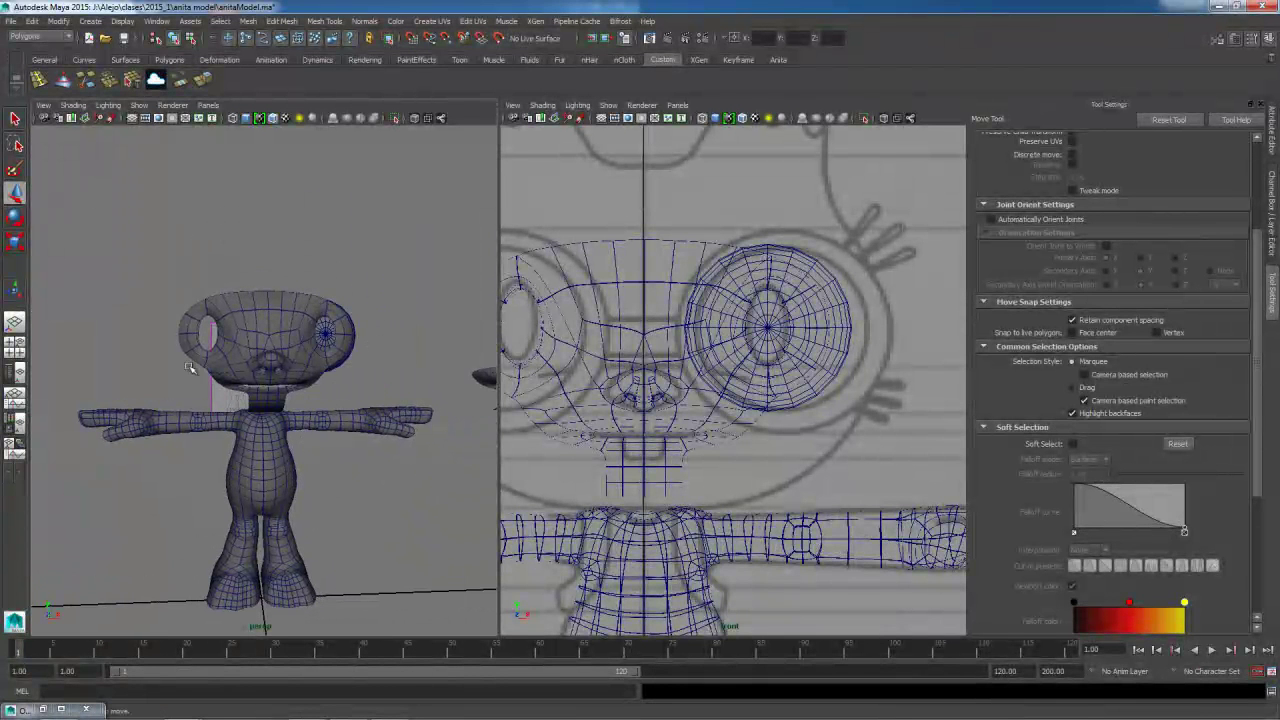
{"action": "left_click_drag", "start_coordinate": [335, 440], "coordinate": [266, 452], "text": "alt"}
Select the head mesh, save the scene with the student version notice accepted, and clear the selection.
{"action": "left_click", "coordinate": [271, 331]}
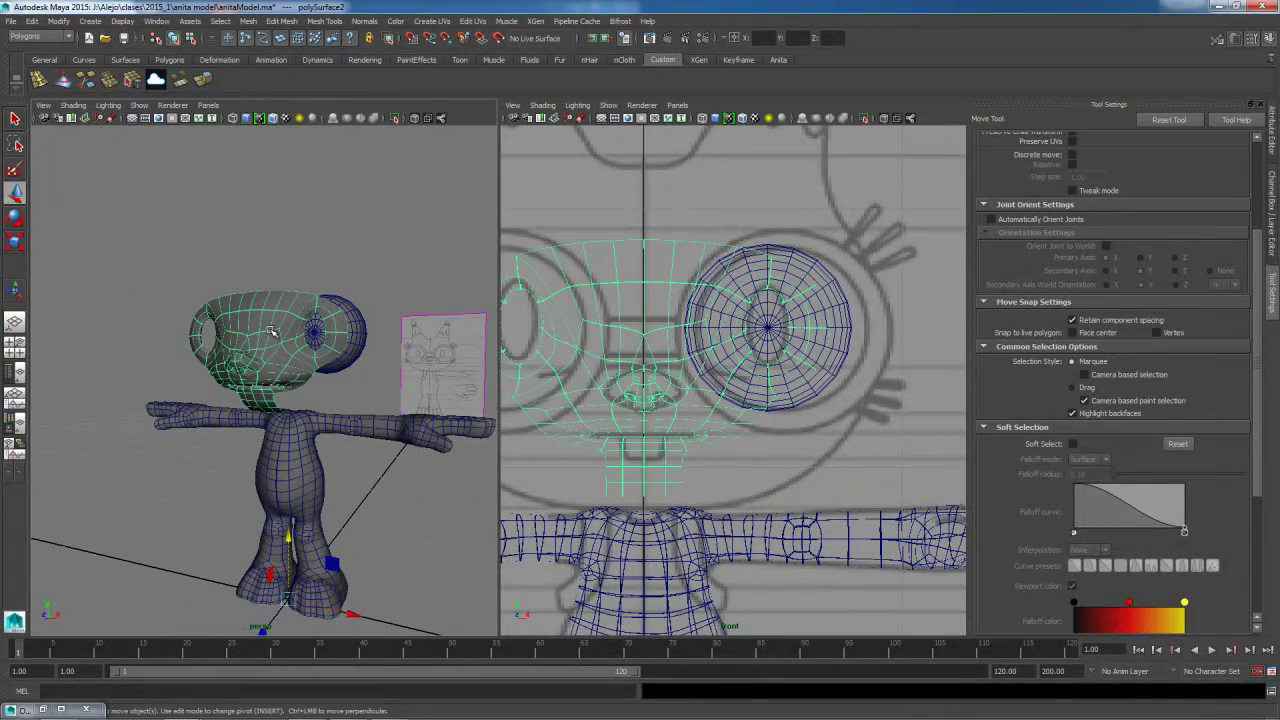
{"action": "key", "text": "ctrl+s"}
{"action": "key", "text": "Return"}
{"action": "left_click", "coordinate": [420, 274]}
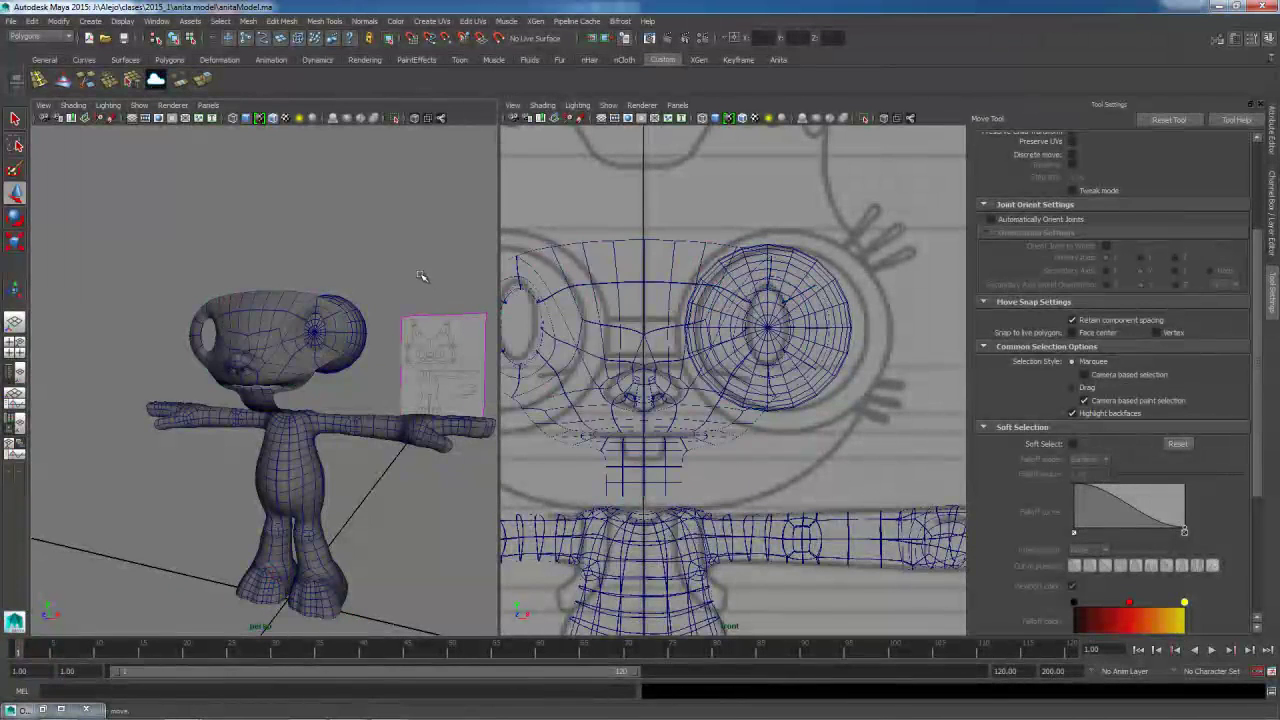